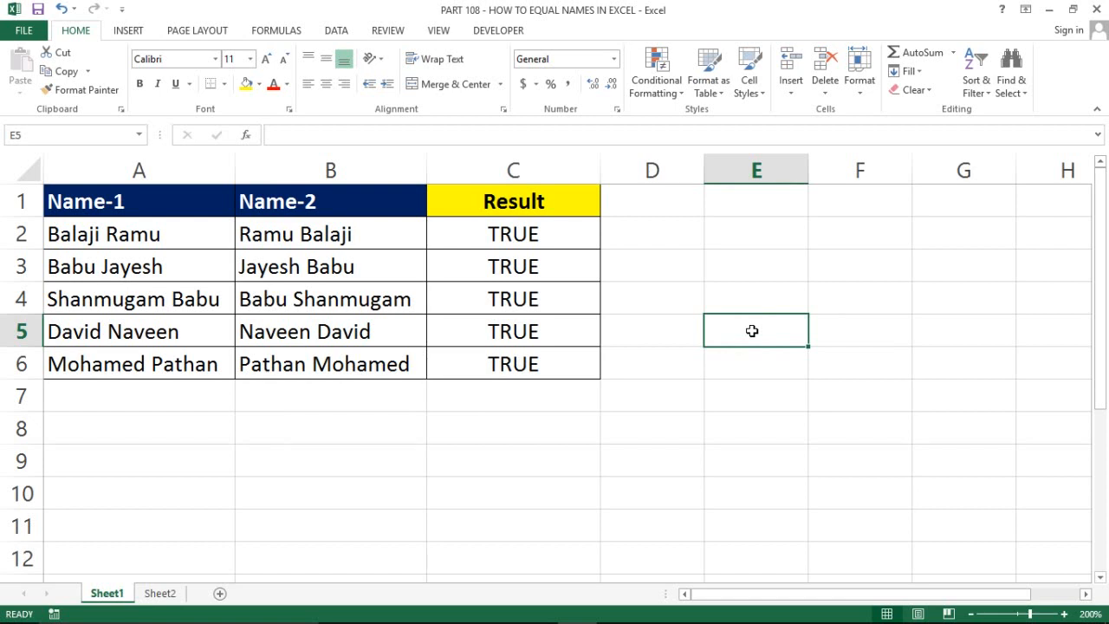
left_click(605, 374)
left_click(559, 449)
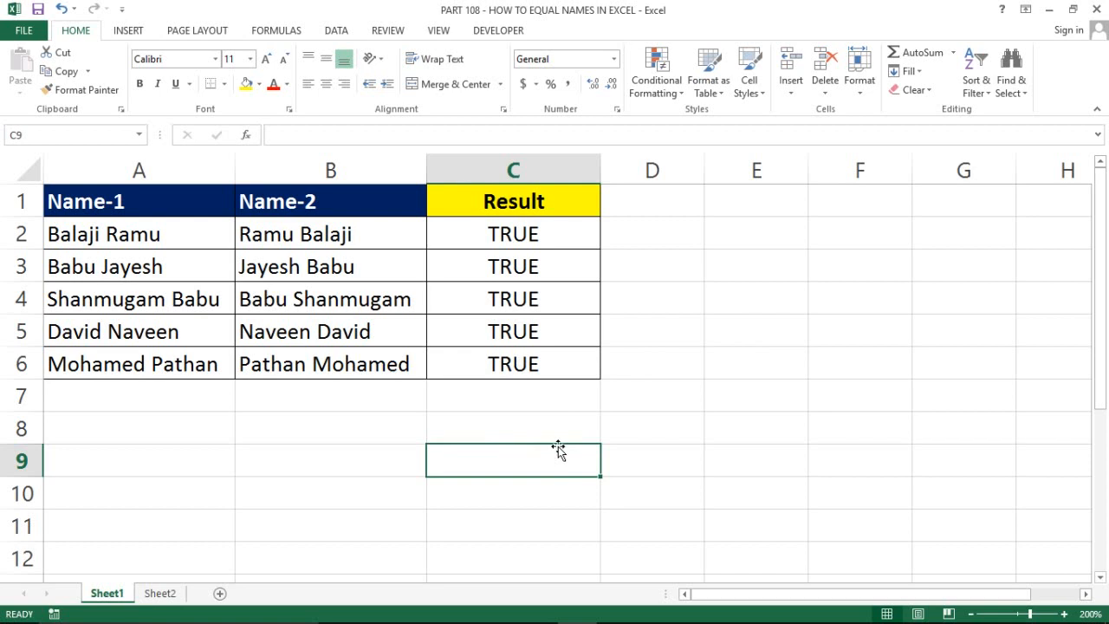
left_click(360, 447)
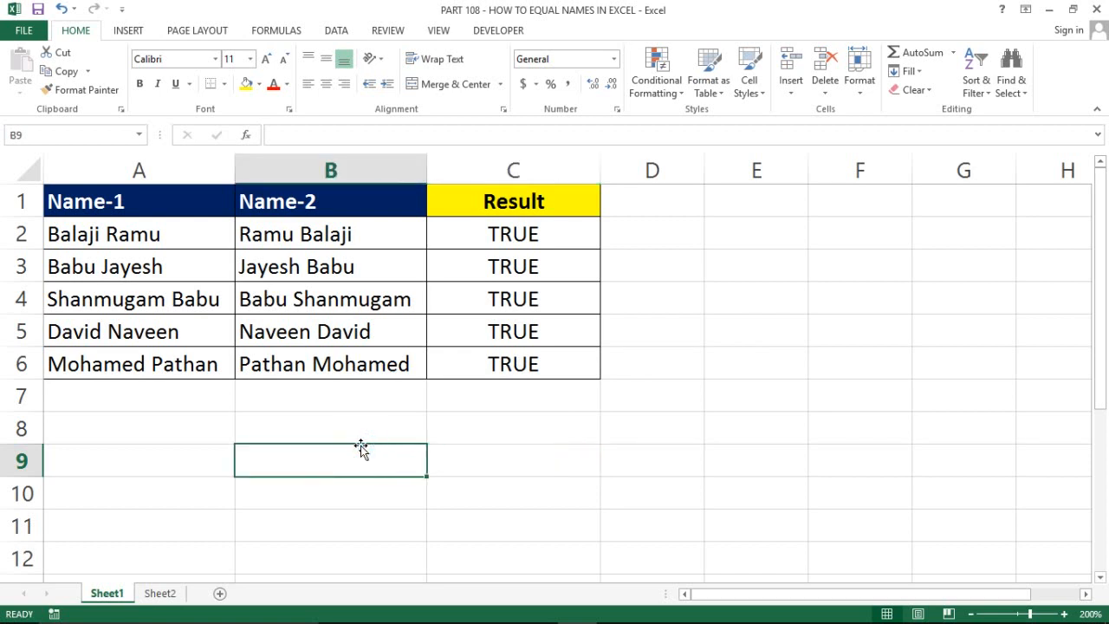
left_click(507, 396)
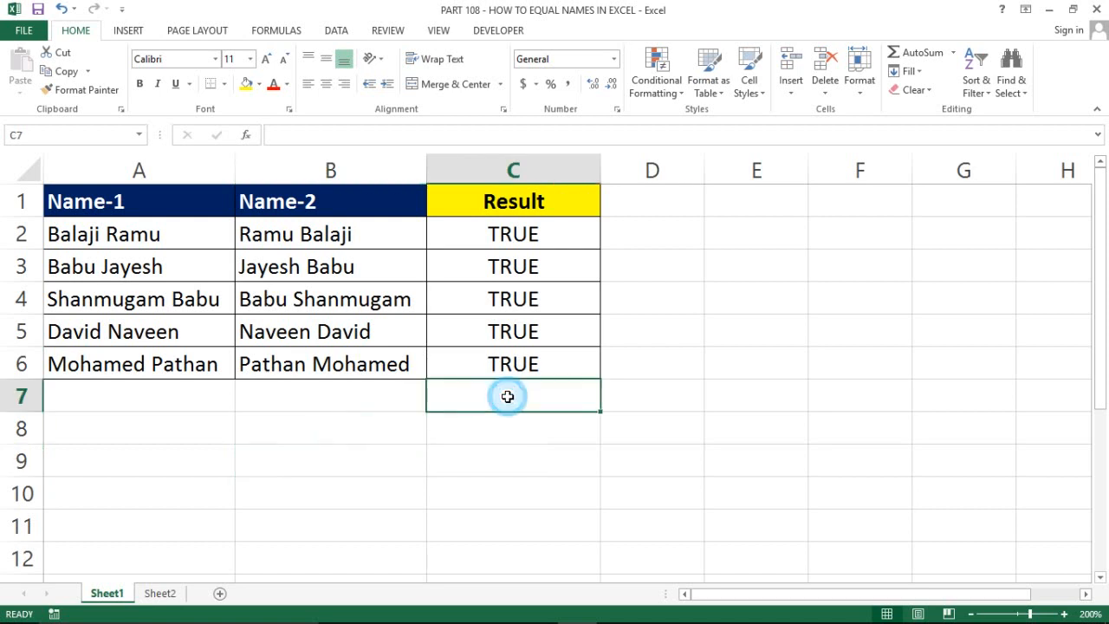
left_click(217, 291)
left_click(82, 242)
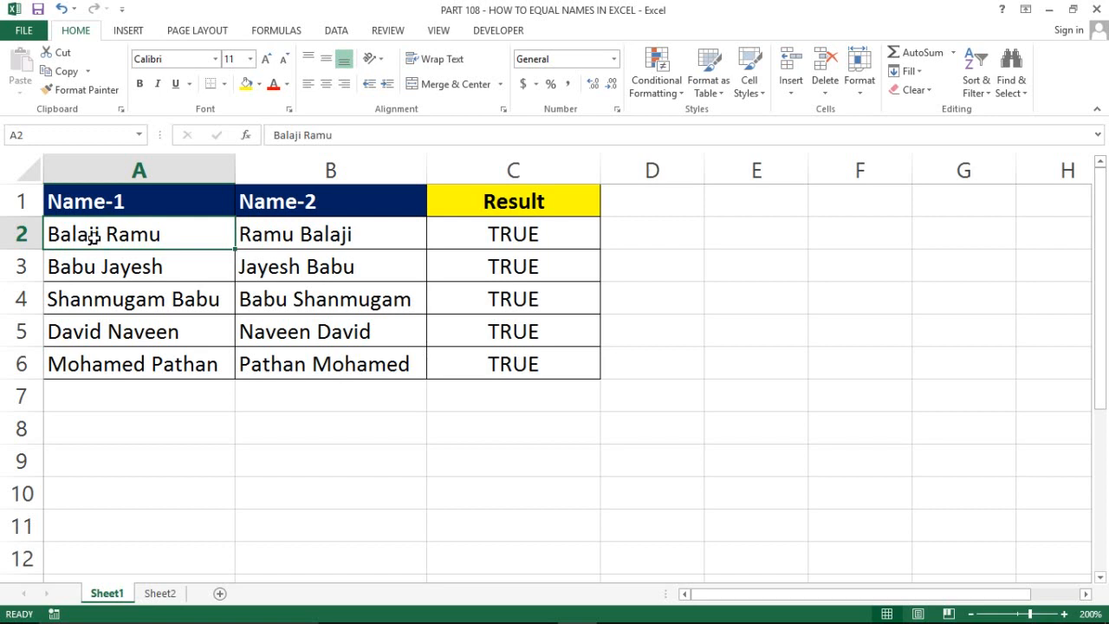
left_click(148, 229)
key("Right")
key("Left")
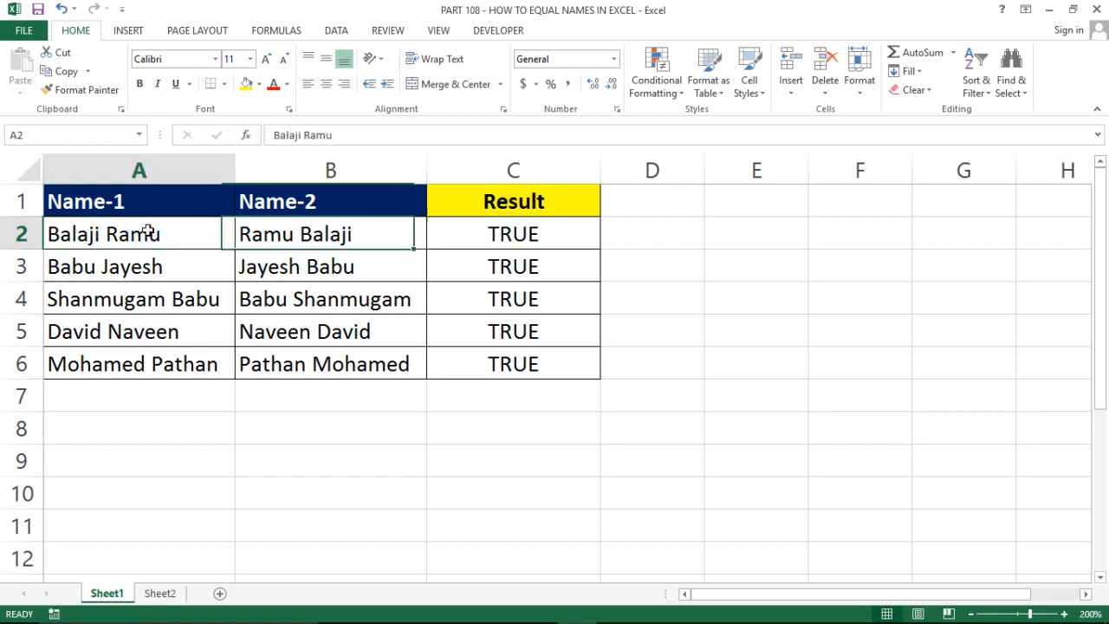
key("Right")
key("Left")
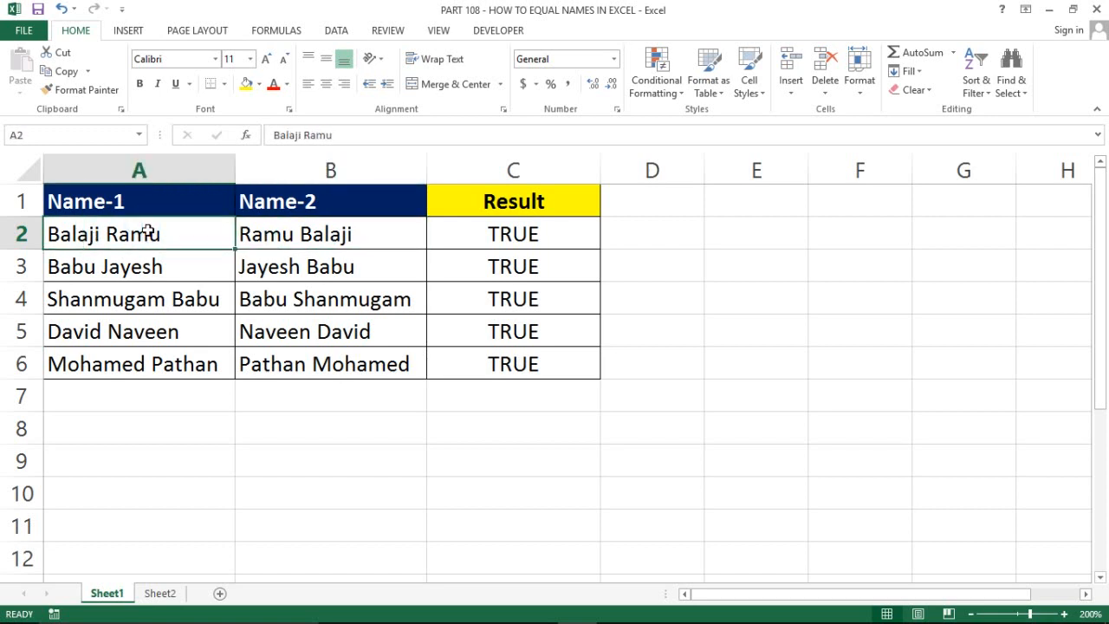
left_click(295, 234)
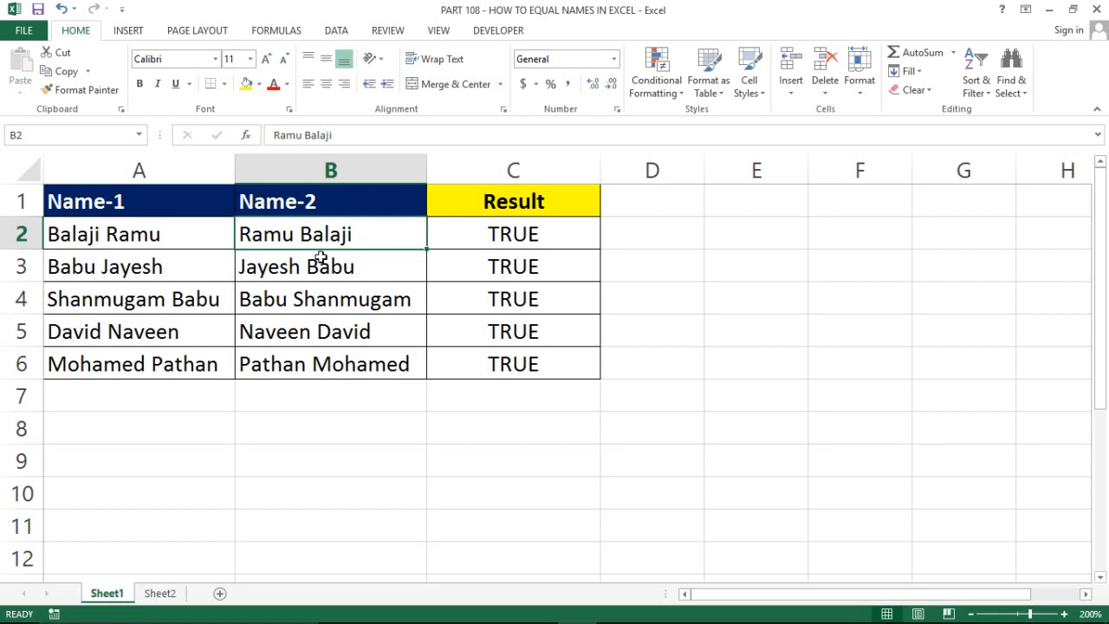
left_click(145, 234)
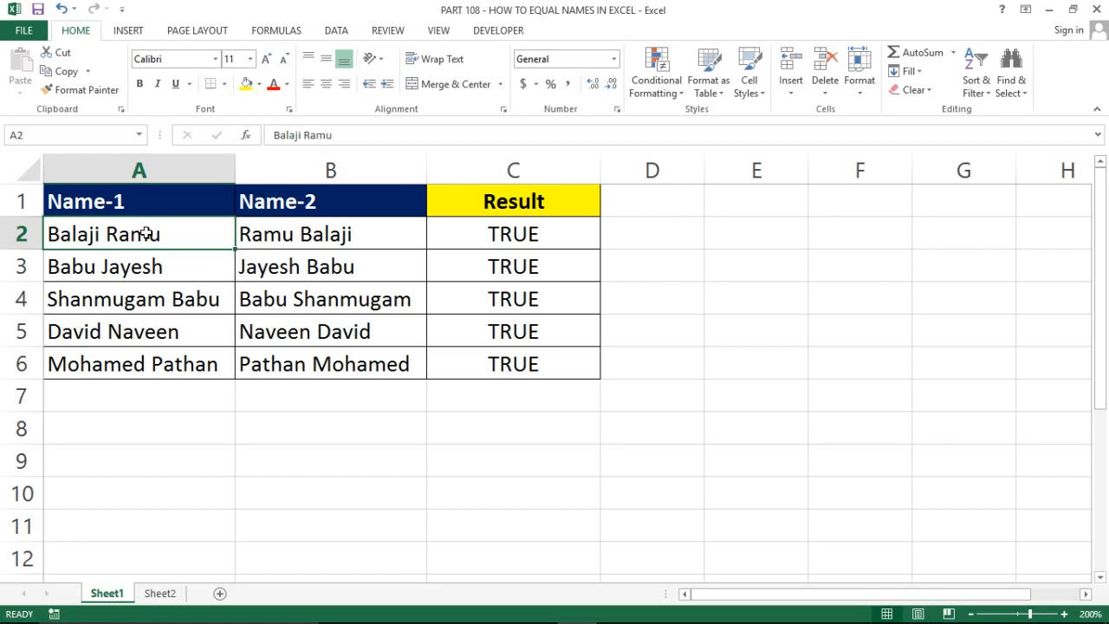
left_click(187, 270)
key("Right")
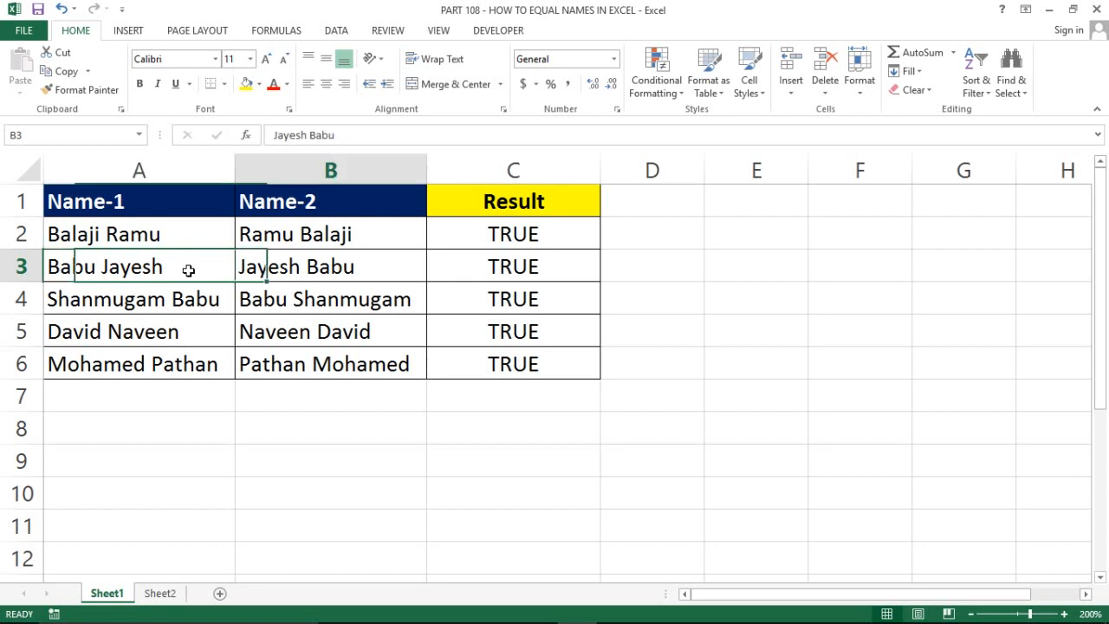
key("Left")
key("Down")
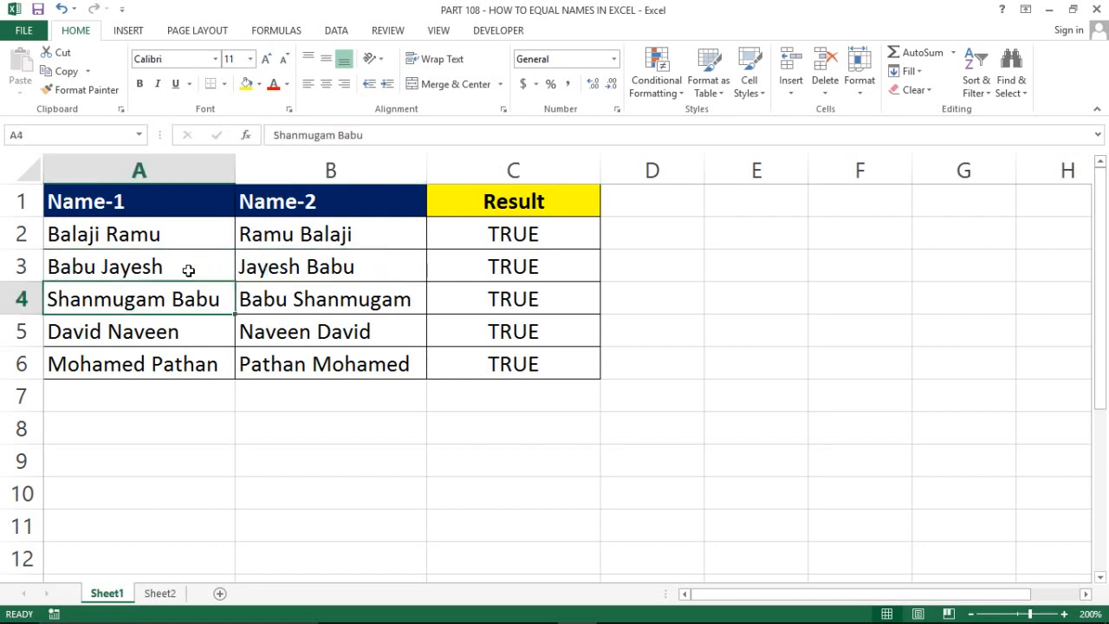
key("ctrl+Up")
key("Down")
key("Right")
key("Left")
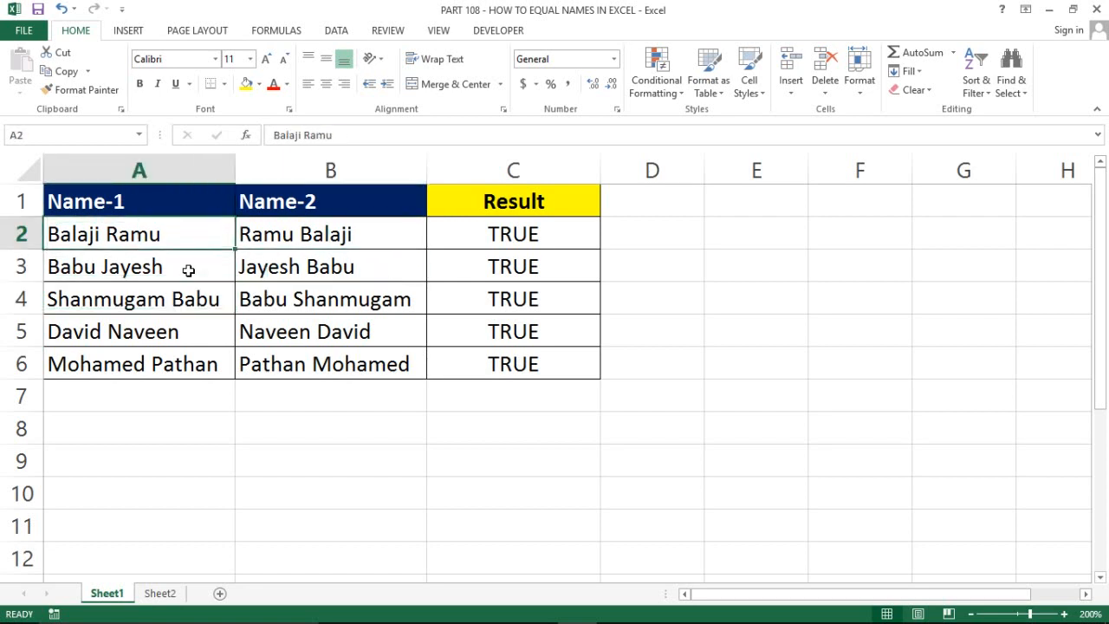
Select the name ranges A2:A6 and B2:B6 and view the array formula in C2
key("ctrl+shift+Down")
key("Right")
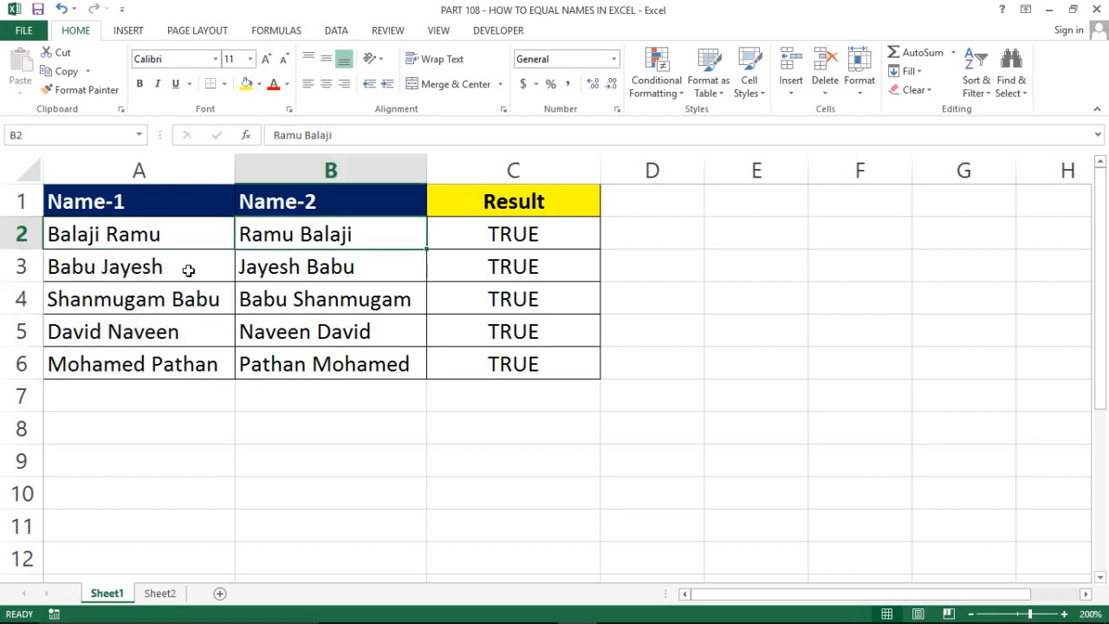
key("Left")
key("ctrl+shift+Down")
key("Right")
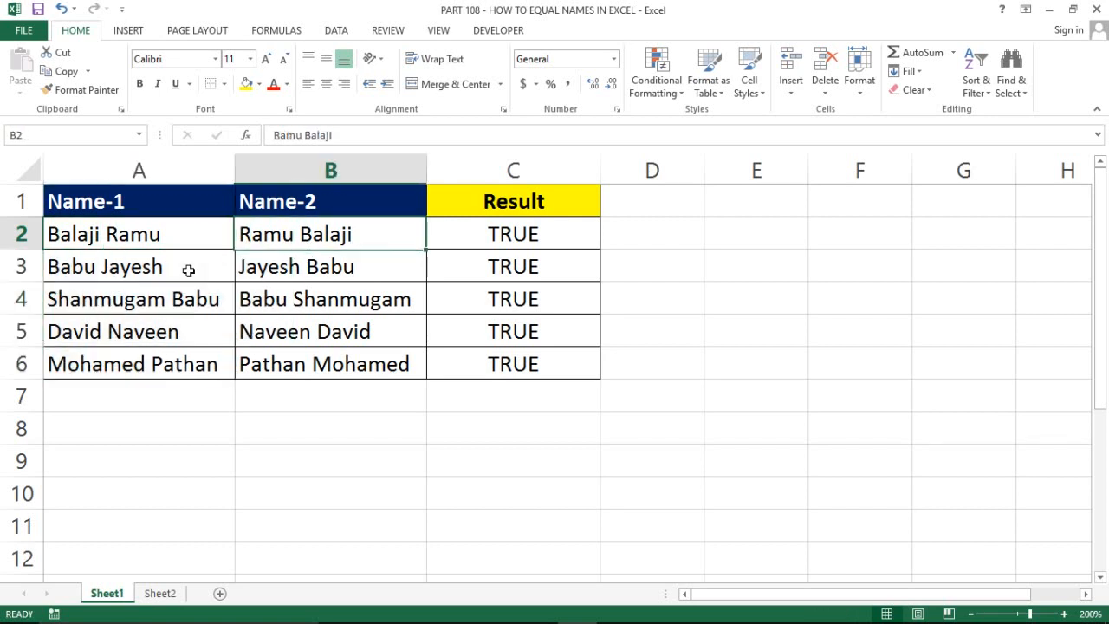
key("ctrl+shift+Down")
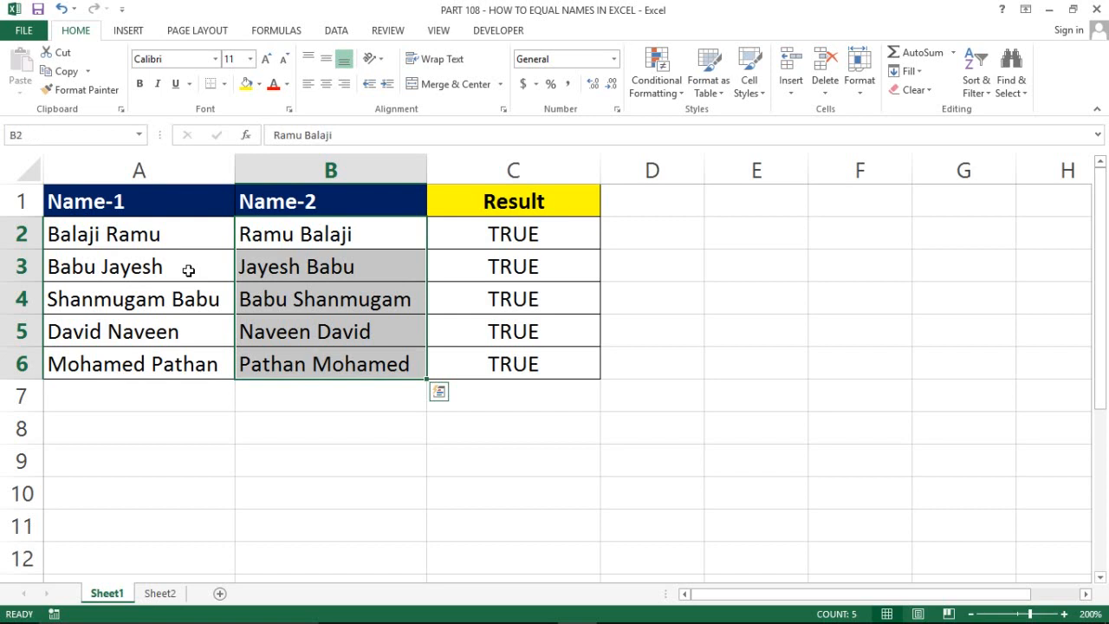
key("Right")
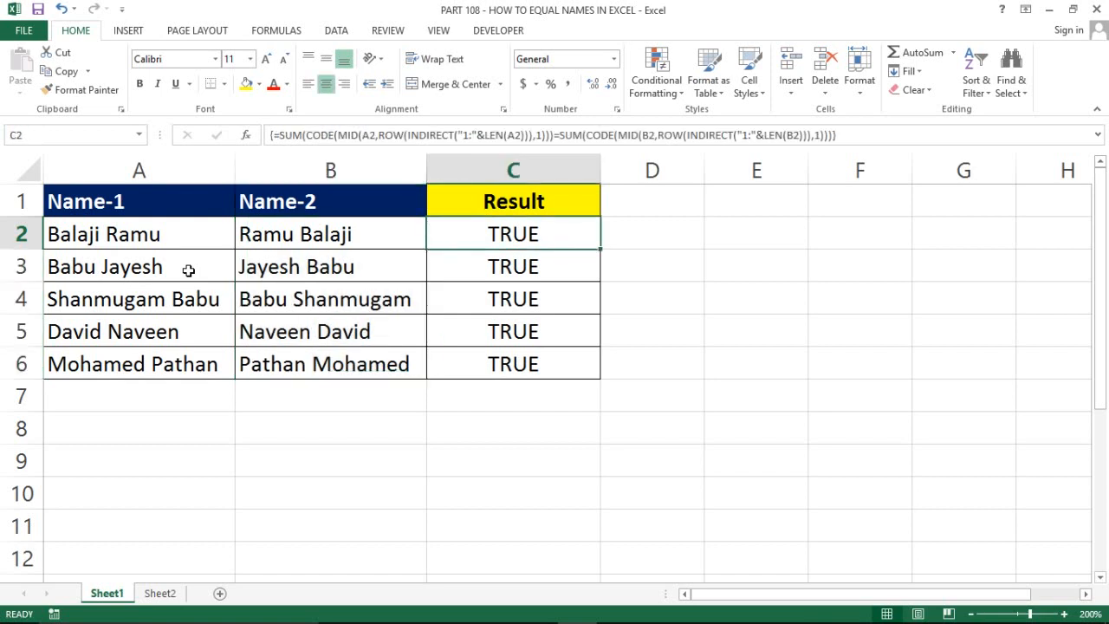
key("Left")
key("Left")
key("Right")
key("Right")
key("Right")
key("Right")
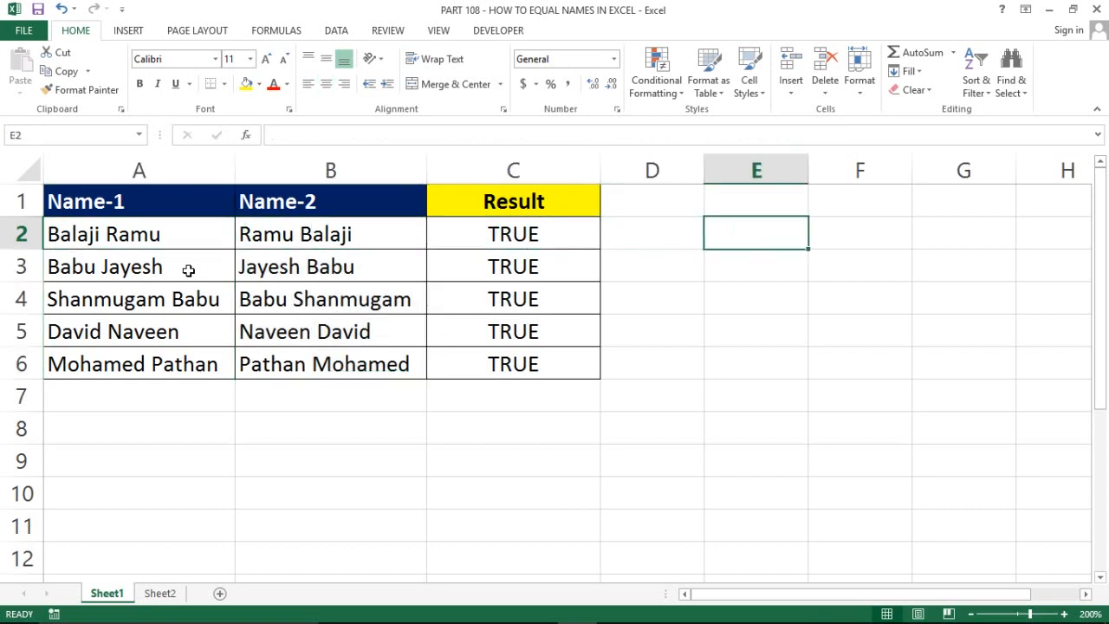
key("Left")
key("Down")
key("Down")
key("Down")
key("Down")
key("Down")
key("Down")
key("Down")
key("Left")
key("Left")
key("Left")
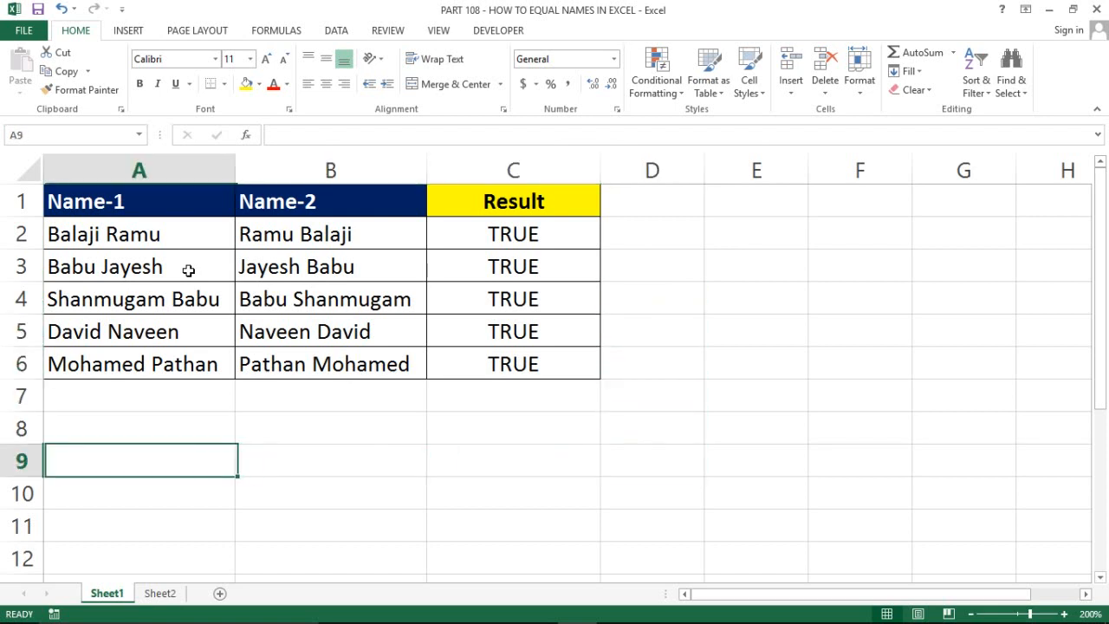
key("Right")
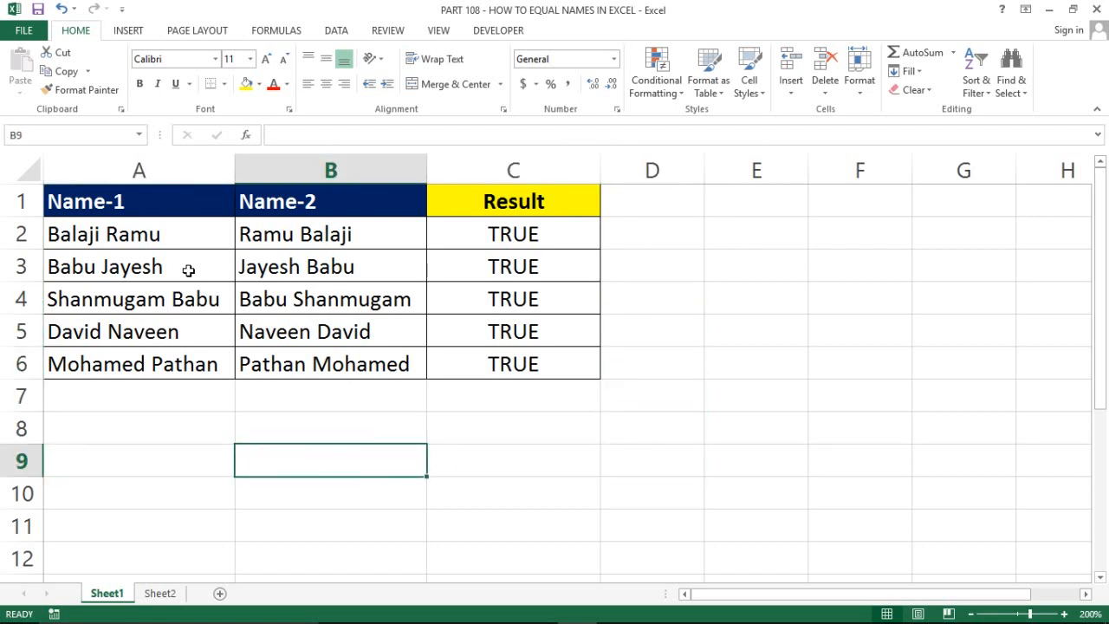
key("Up")
key("Up")
key("Up")
key("Up")
key("Up")
key("Up")
key("Up")
key("Right")
key("Right")
key("Right")
key("Left")
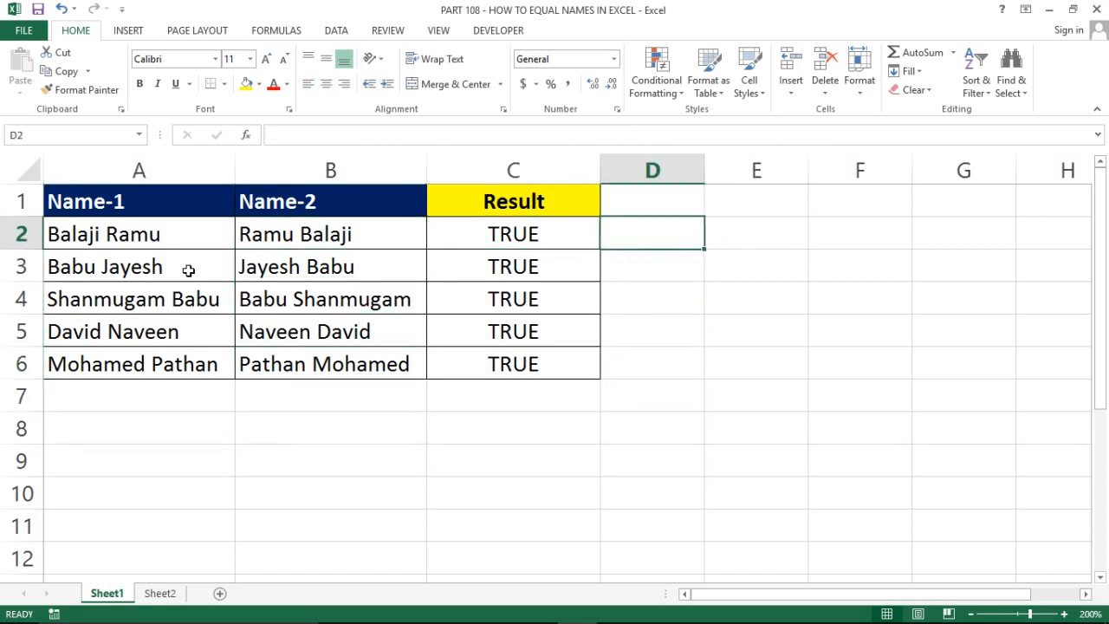
Enter =A2=B2 in D2 and fill it down to D6 with Ctrl+D
type("=")
key("Left")
key("Left")
key("Left")
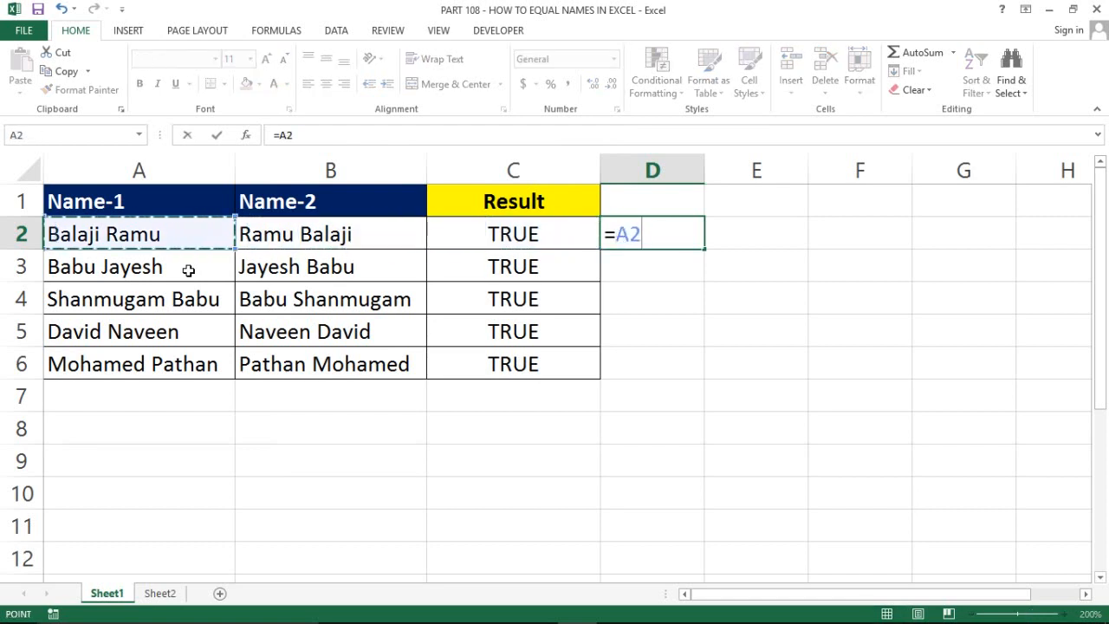
type("=")
key("Left")
key("Left")
key("Left")
key("Right")
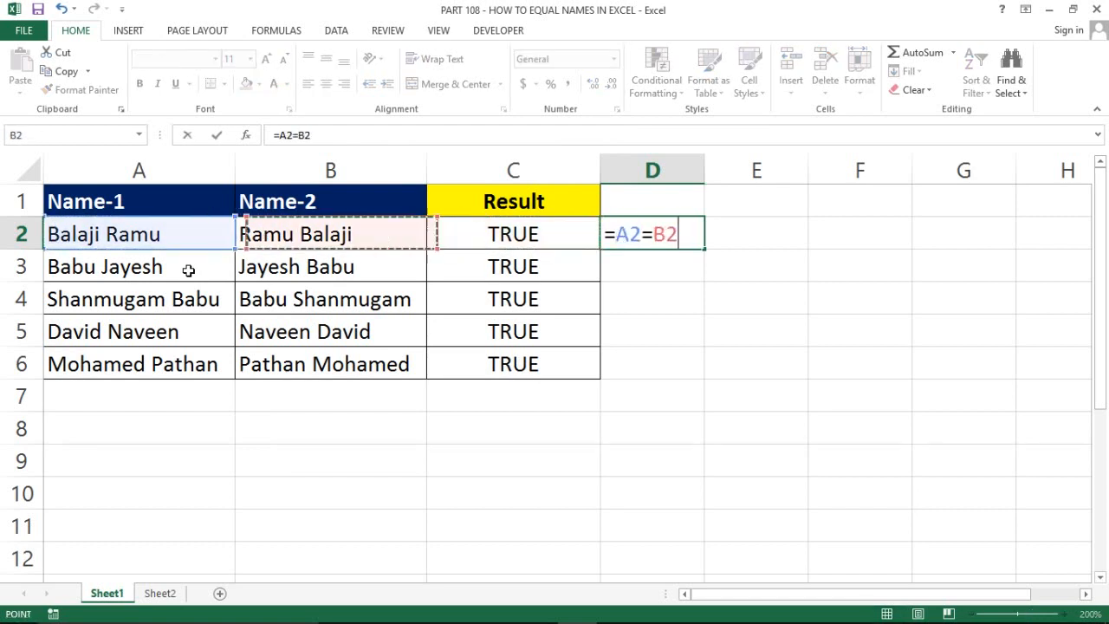
key("Return")
key("Up")
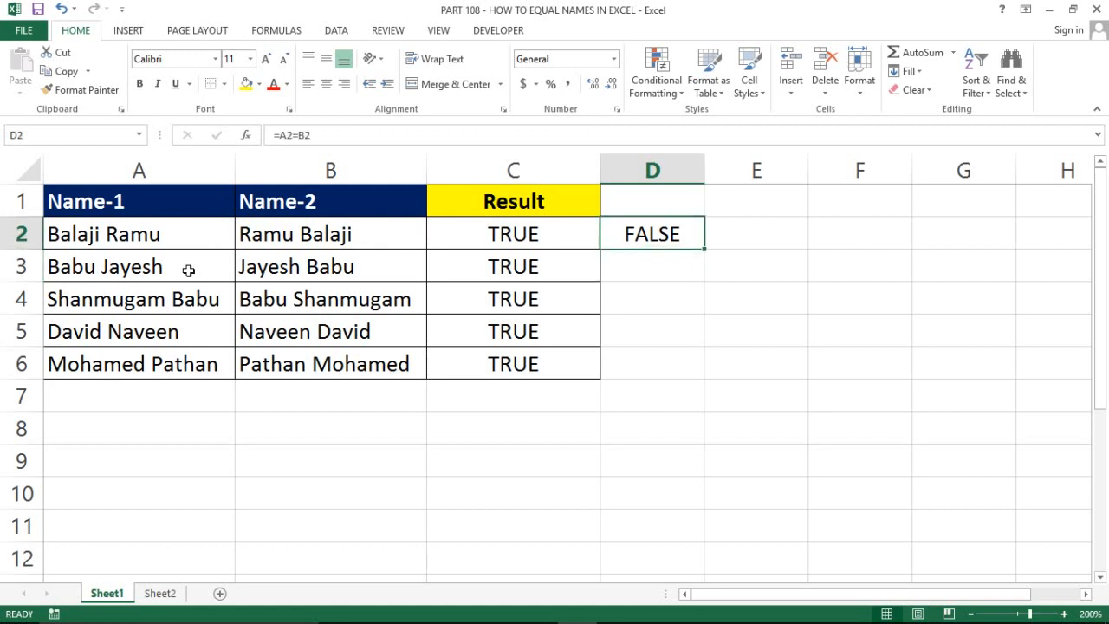
key("shift+Down")
key("shift+Down")
key("shift+Down")
key("shift+Down")
key("ctrl+d")
Enter =EXACT(A2,B2) in E2 and fill it down to E6
key("Left")
key("Left")
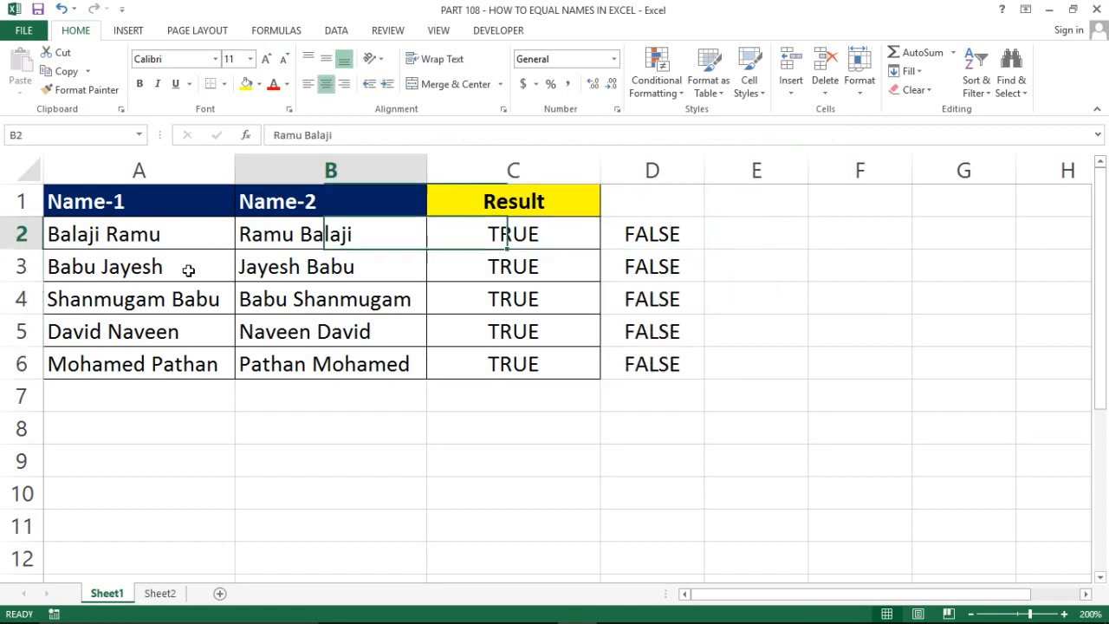
key("Right")
key("Right")
key("Right")
type("=ex")
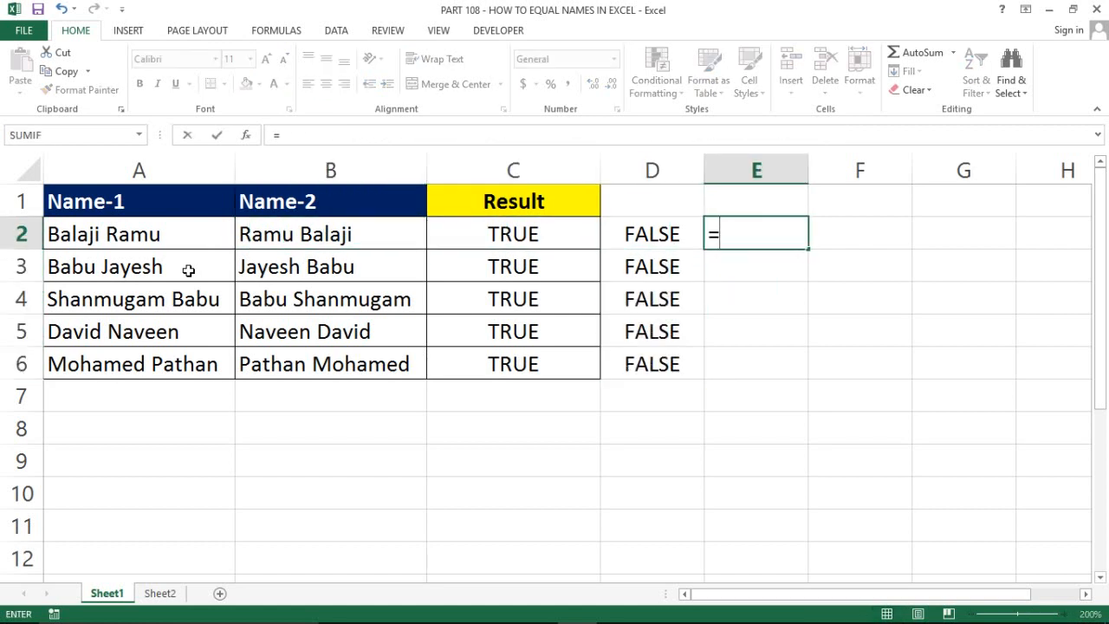
key("Tab")
key("Left")
key("Left")
key("Left")
key("Left")
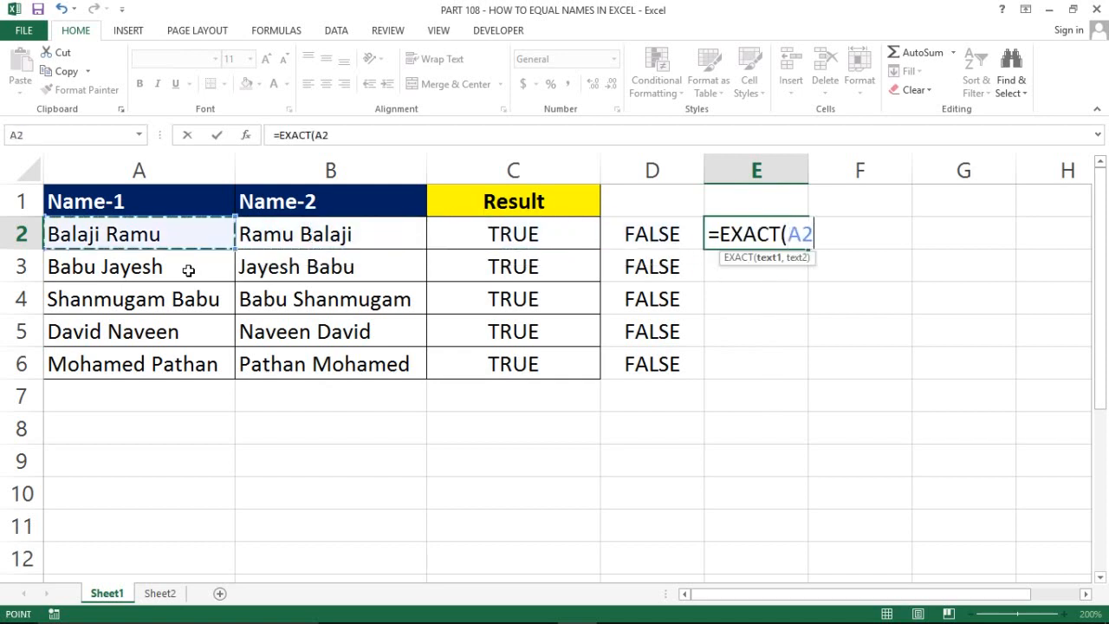
type(",")
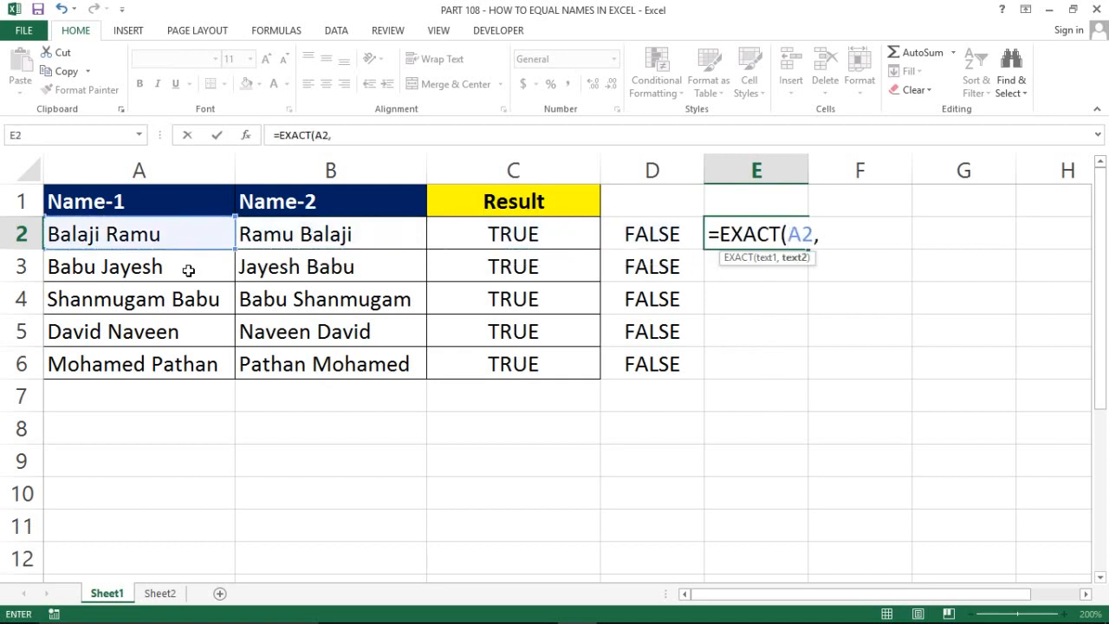
key("Left")
key("Left")
key("Left")
key("Left")
key("Right")
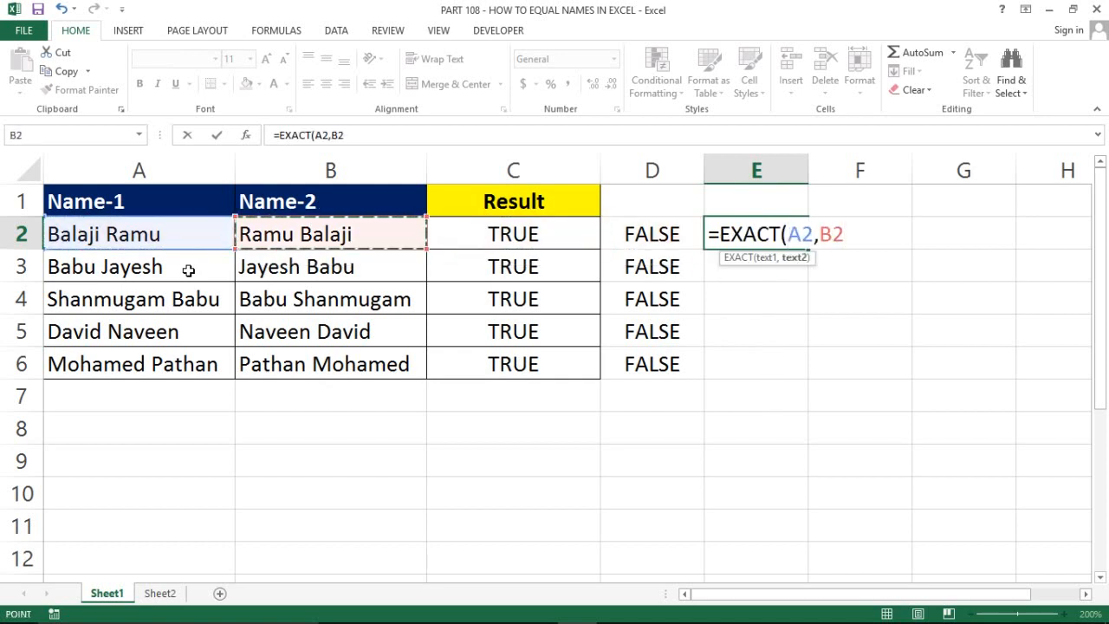
type(")")
key("Return")
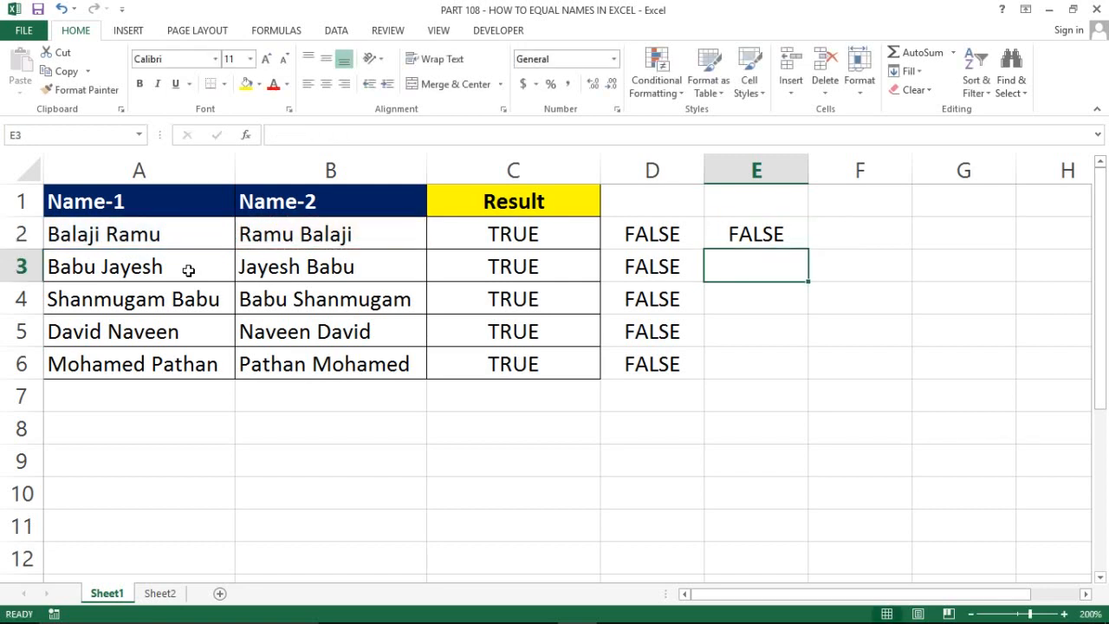
key("Up")
key("Left")
key("ctrl+Down")
key("Right")
key("ctrl+shift+Up")
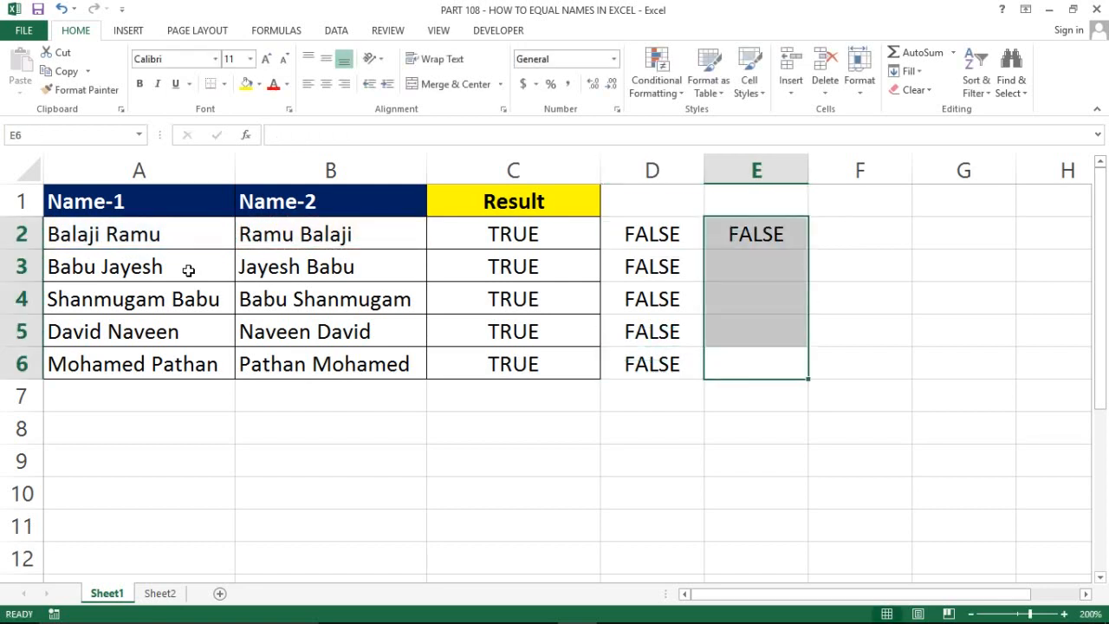
key("ctrl+d")
key("Left")
key("Left")
key("Left")
key("Right")
key("ctrl+Up")
key("Down")
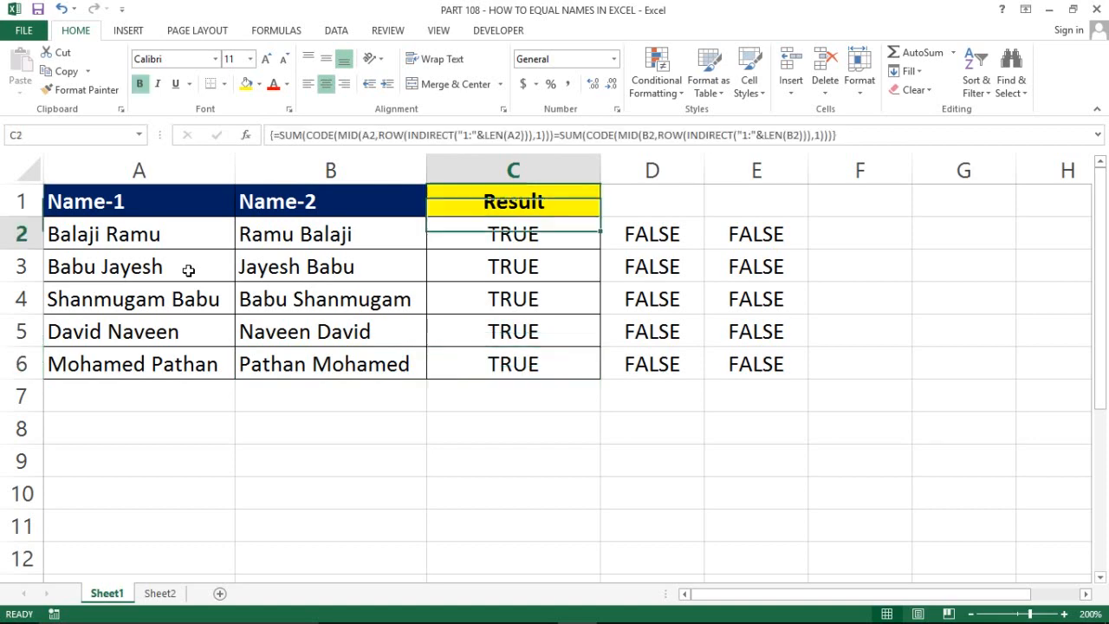
key("F2")
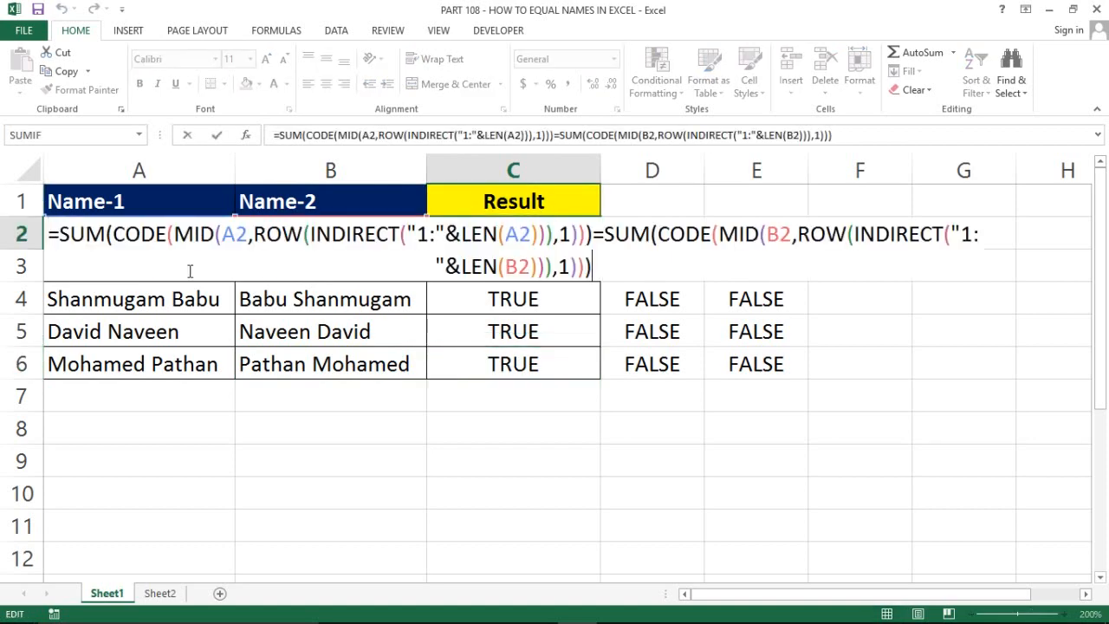
key("Escape")
key("Left")
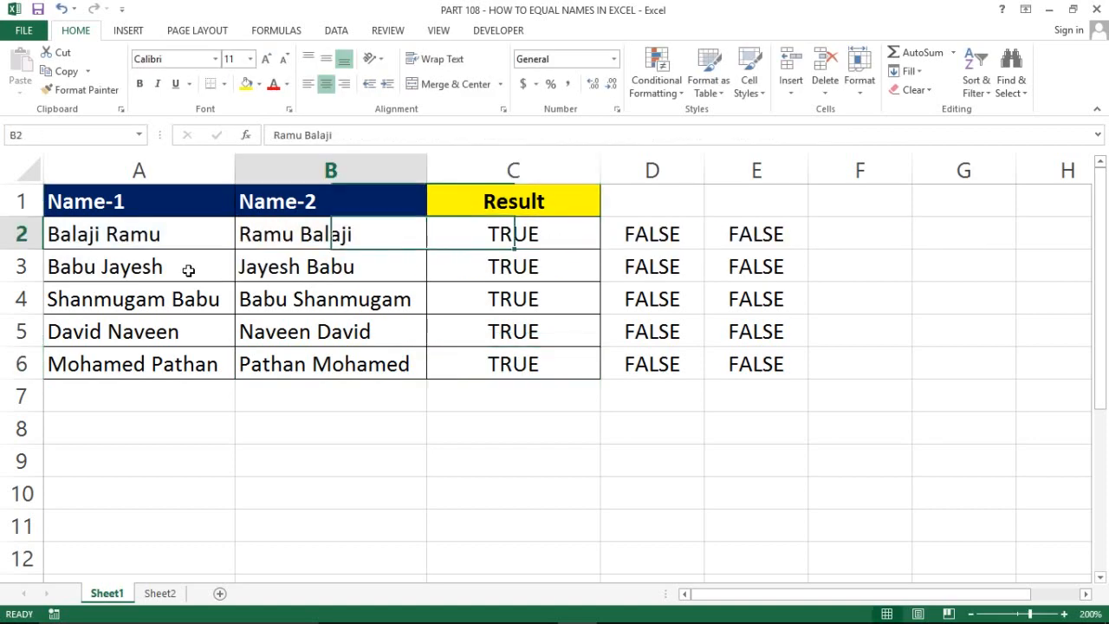
key("Left")
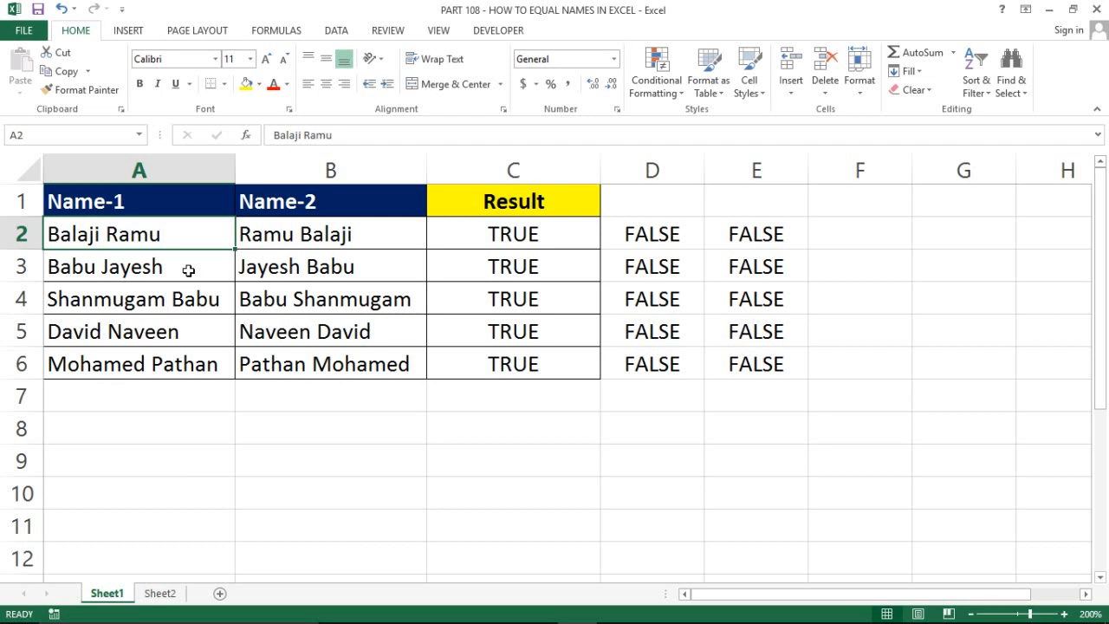
key("Right")
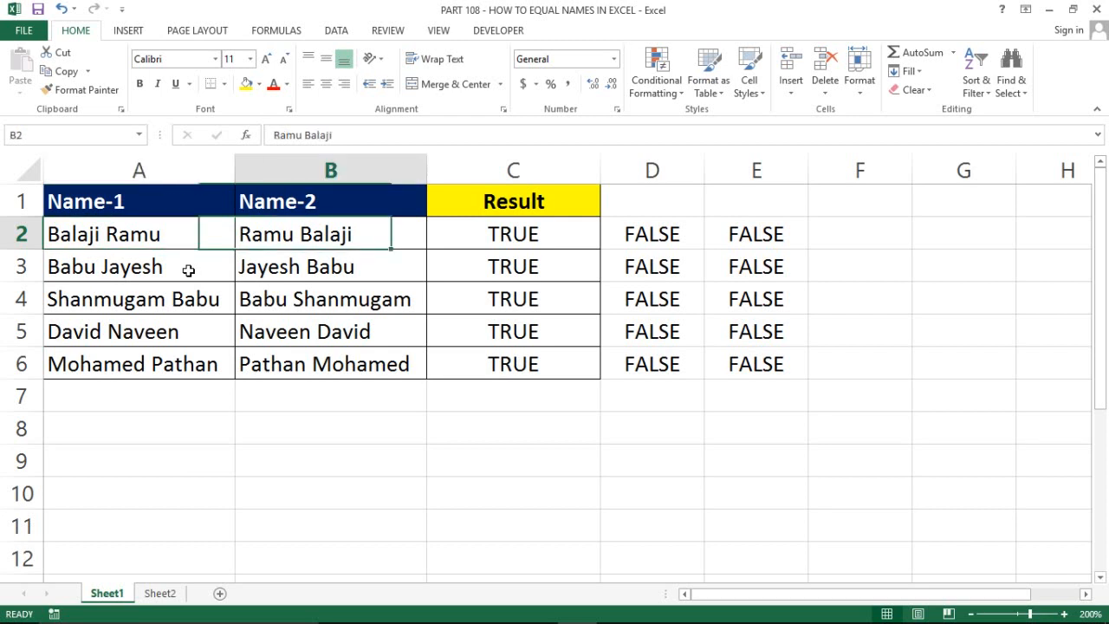
key("Right")
key("Right")
key("Left")
key("Left")
key("Right")
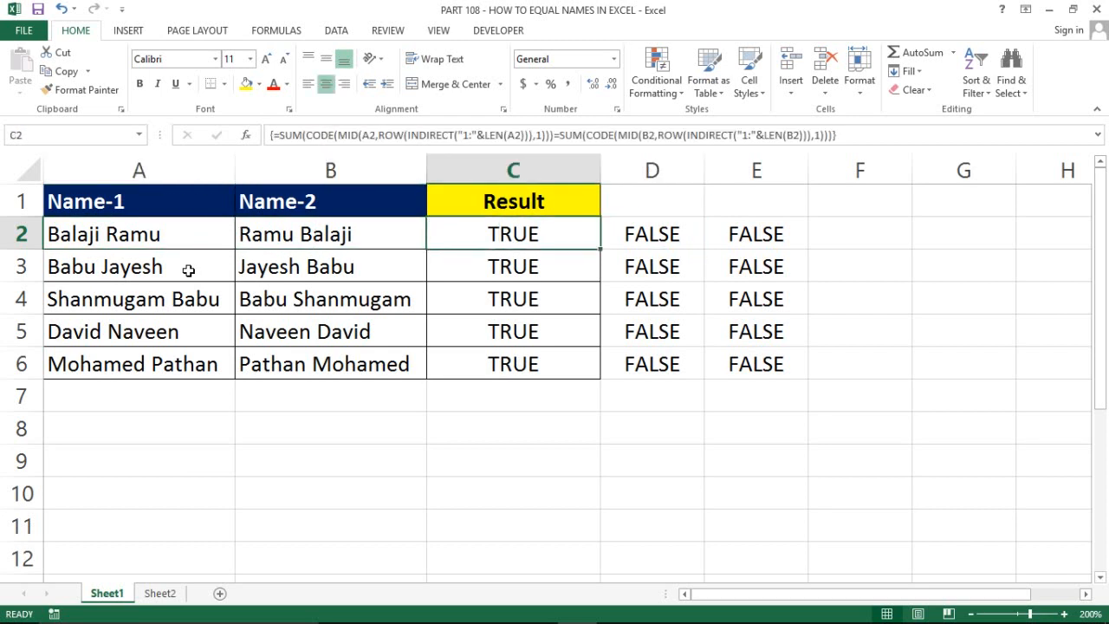
key("shift+Down")
key("shift+Down")
key("shift+Down")
key("shift+Down")
key("shift+Right")
key("shift+Right")
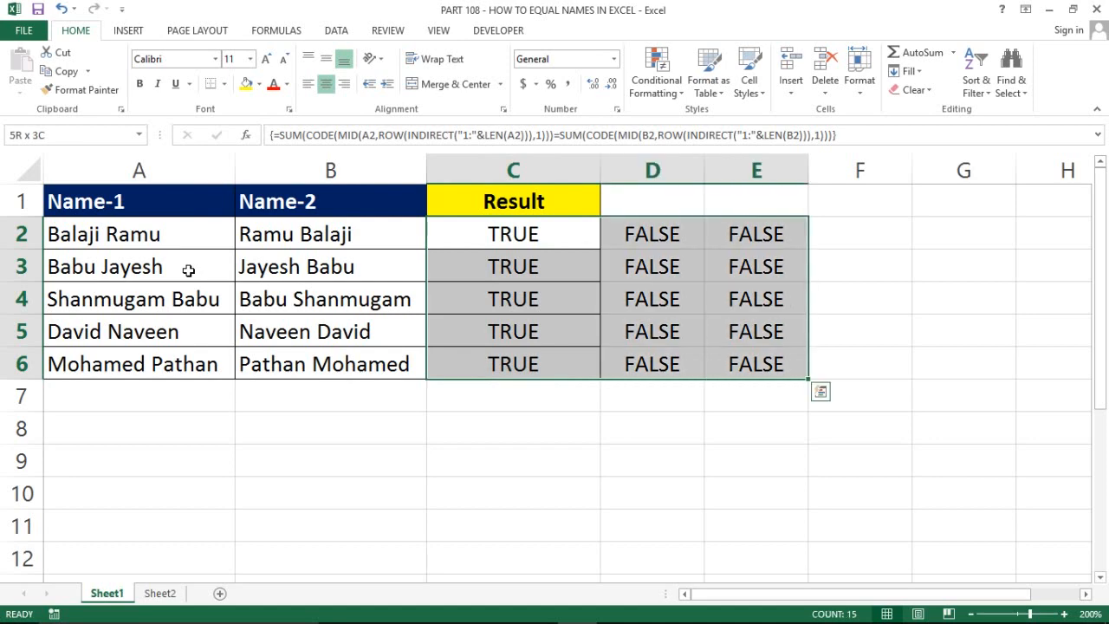
key("Right")
key("Left")
key("Left")
key("Left")
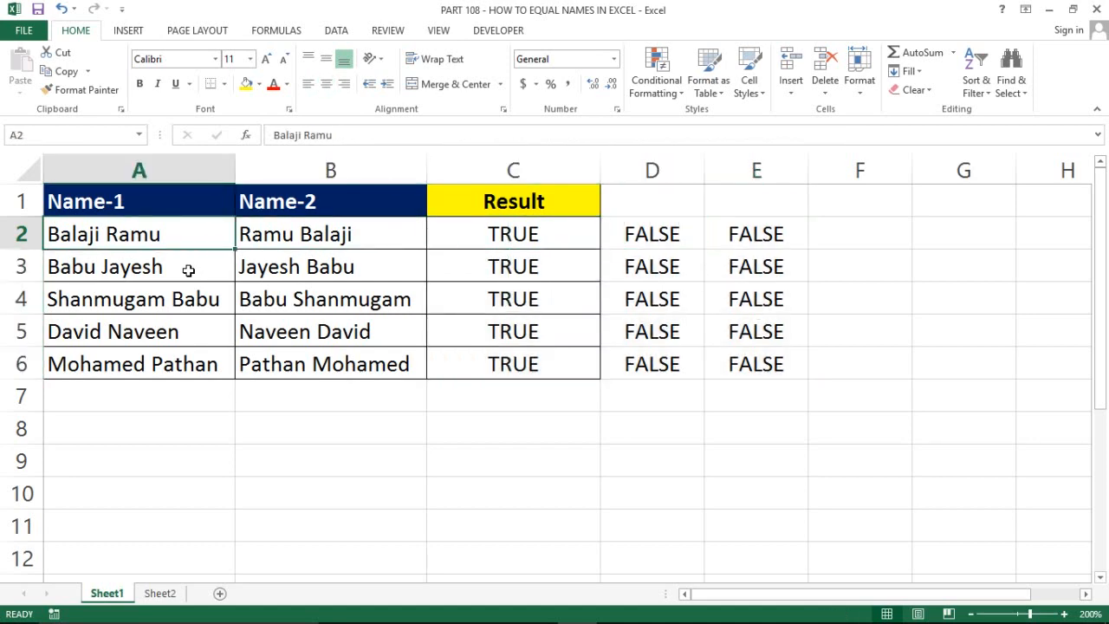
key("Right")
key("Left")
key("Right")
key("Right")
key("ctrl+c")
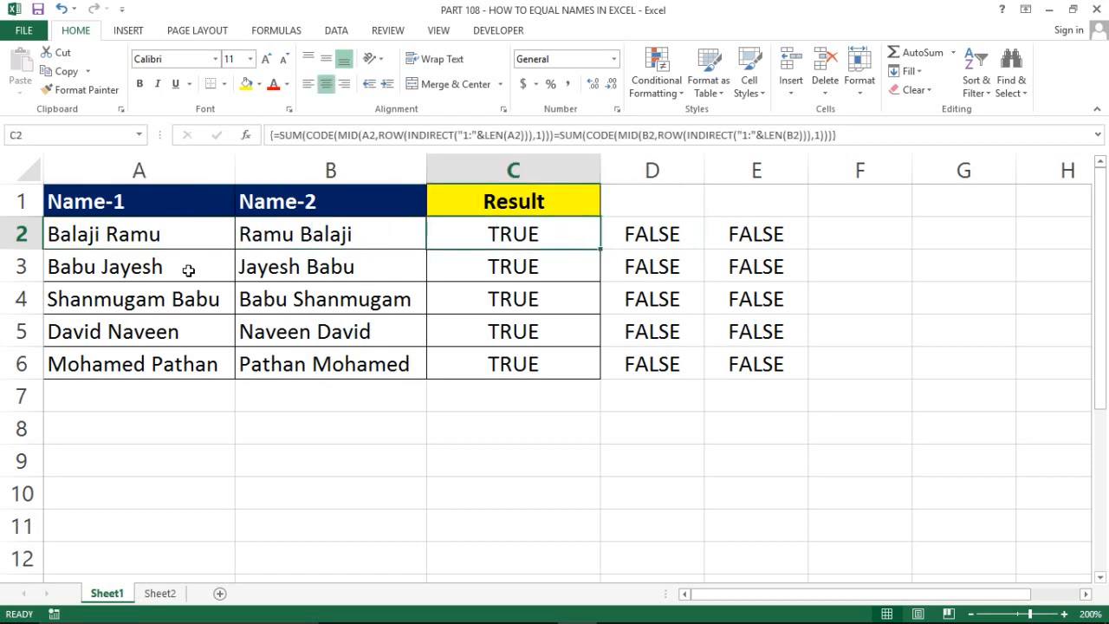
key("shift+Down")
key("shift+Down")
key("shift+Down")
key("shift+Down")
key("ctrl+v")
key("Right")
key("Left")
key("Left")
key("Left")
Clear the FALSE comparison values from D2:E6
key("Right")
key("Right")
key("Right")
key("shift+Right")
key("shift+Down")
key("shift+Down")
key("shift+Down")
key("shift+Down")
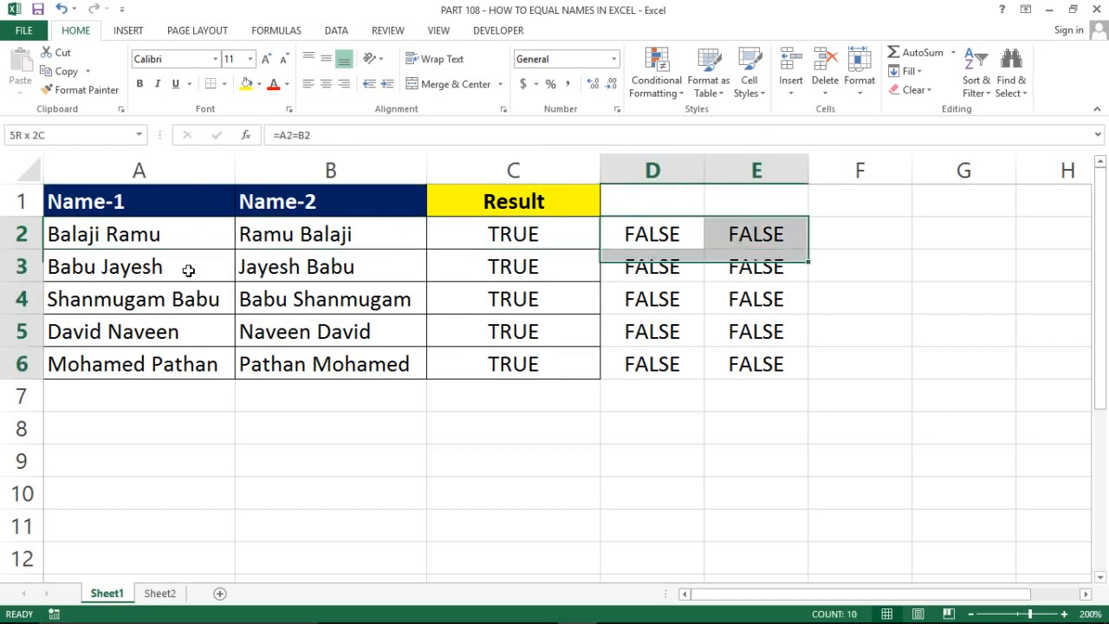
key("Delete")
Review the names in row 2 and select the Result cells C2:C6
key("Left")
key("Left")
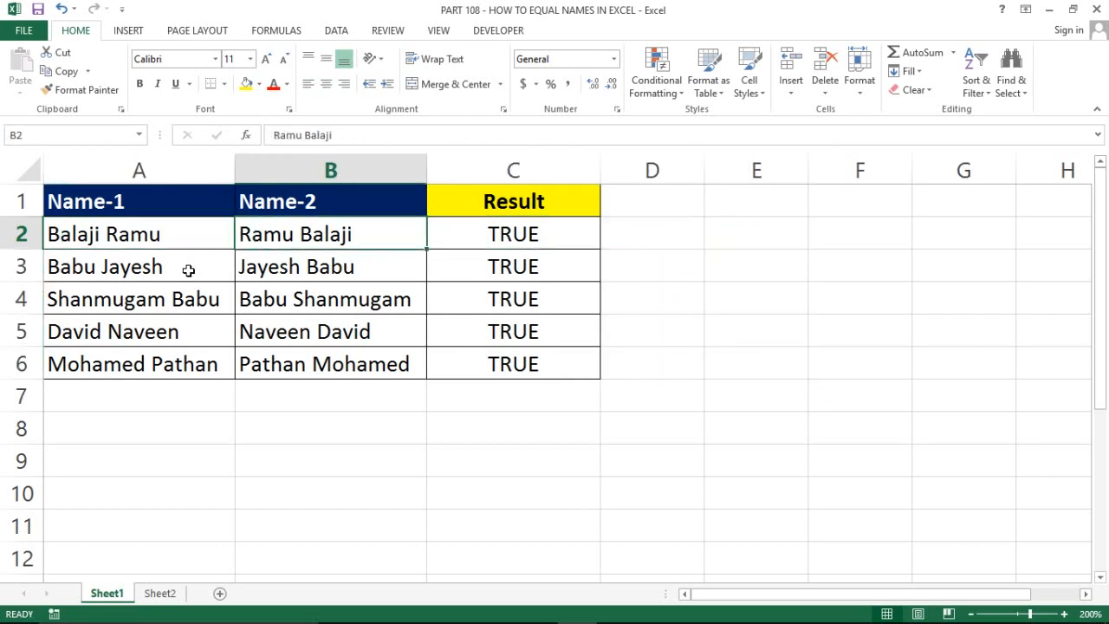
key("Right")
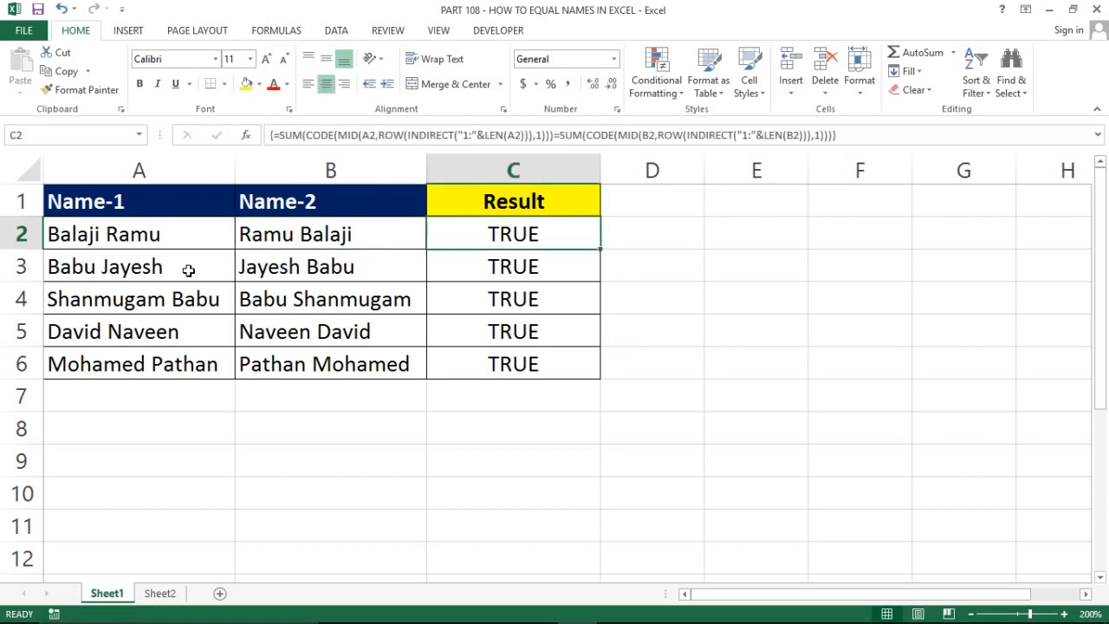
key("Left")
key("Left")
key("shift+Right")
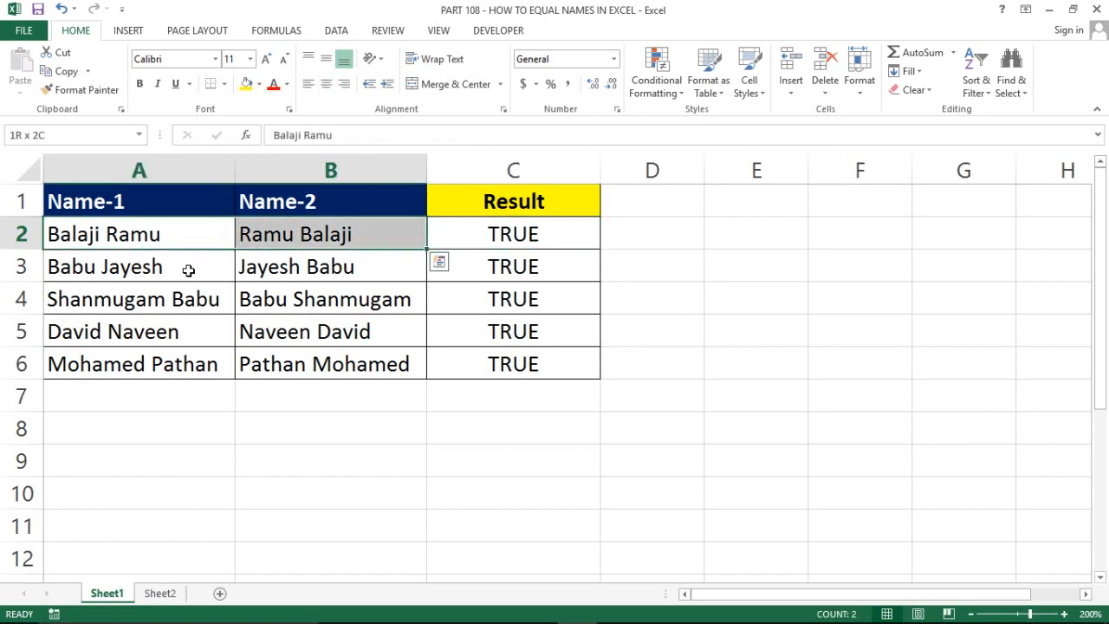
key("Right")
key("Right")
key("ctrl+shift+Down")
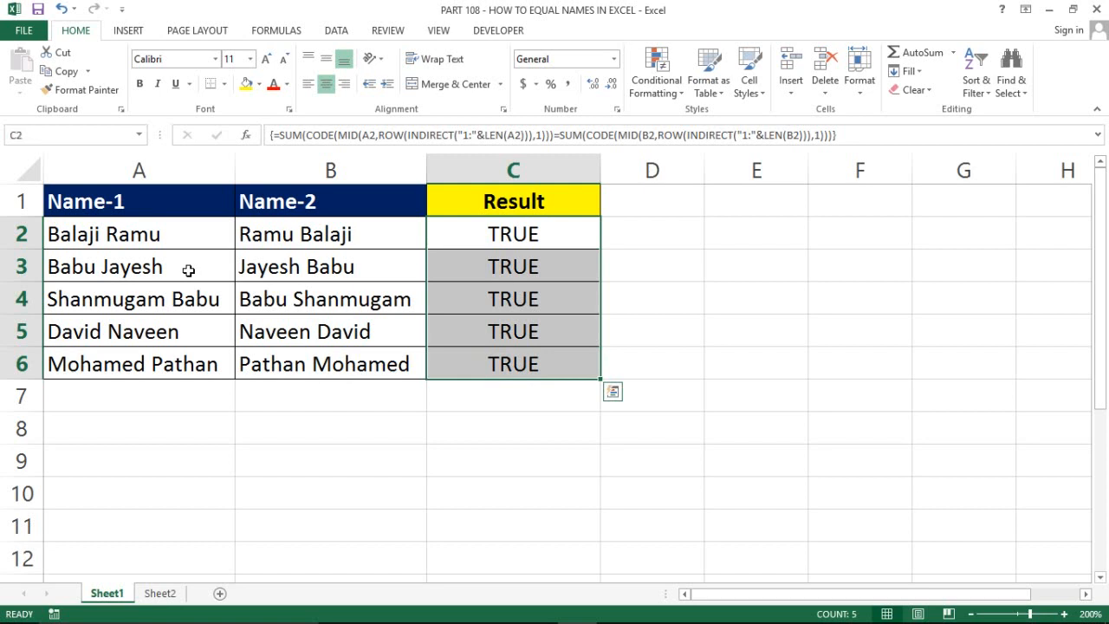
key("Left")
key("F2")
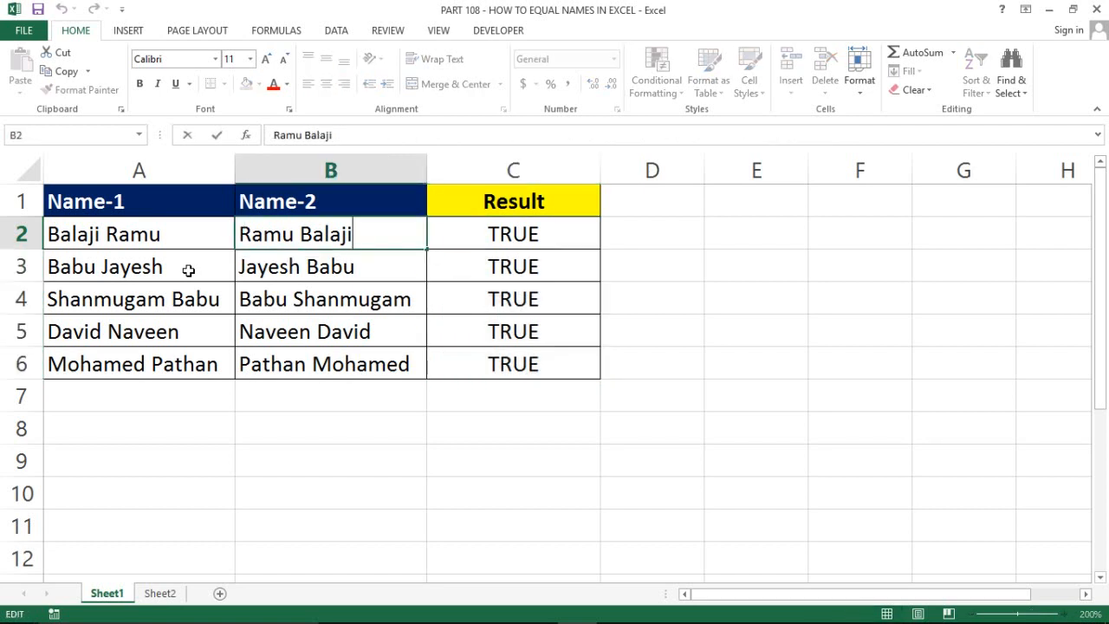
key("BackSpace")
key("Return")
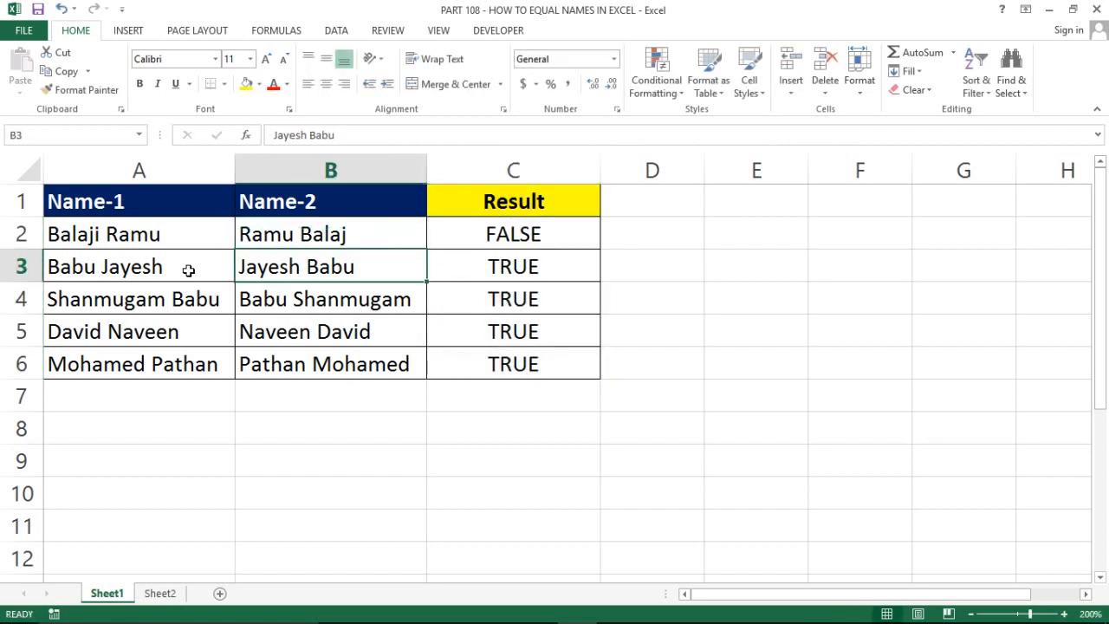
key("Up")
key("Right")
key("Left")
key("Left")
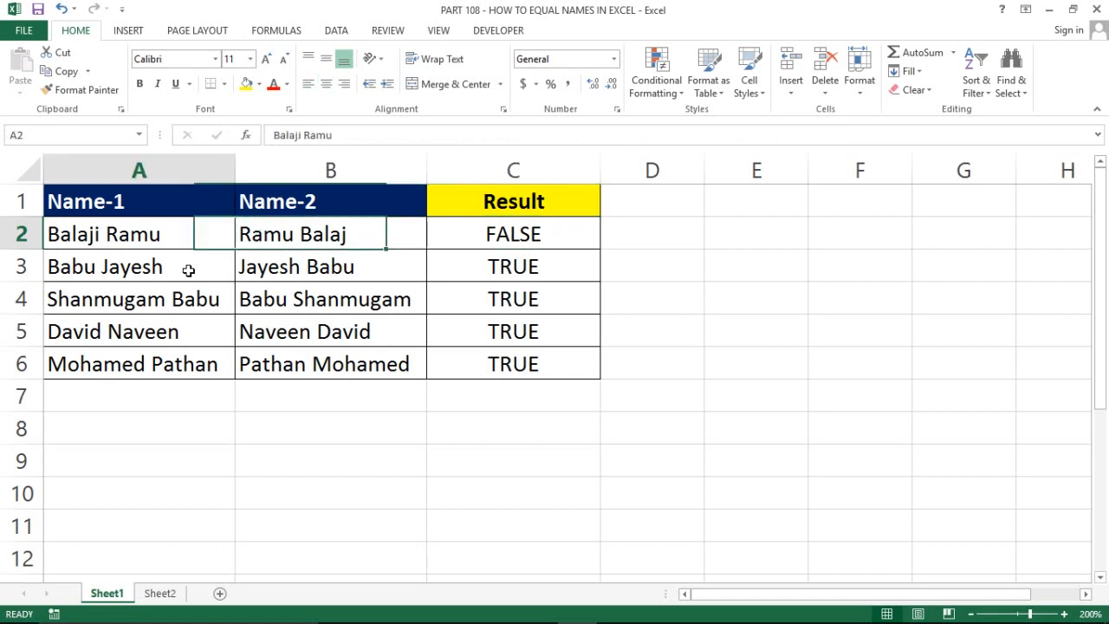
key("Right")
key("Right")
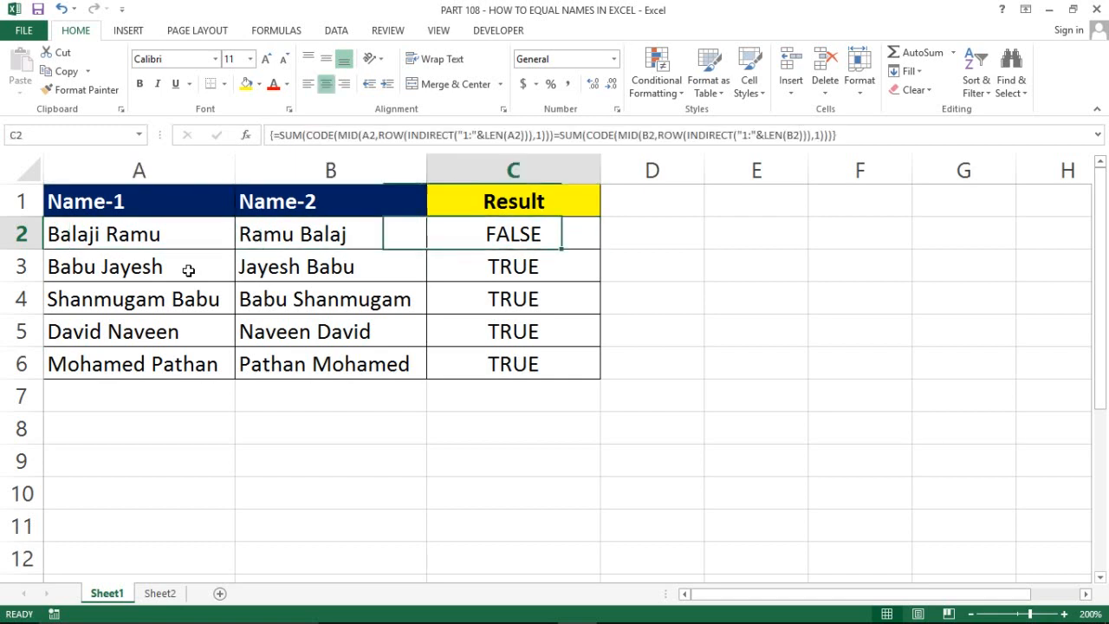
key("Left")
key("Right")
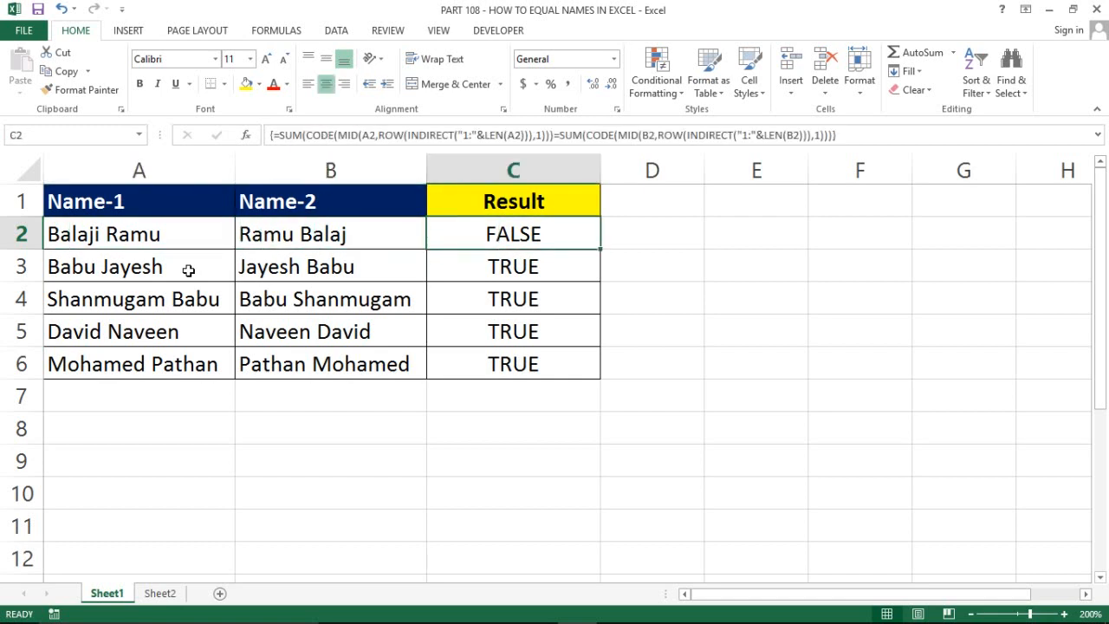
key("Left")
key("Right")
key("Left")
key("ctrl+z")
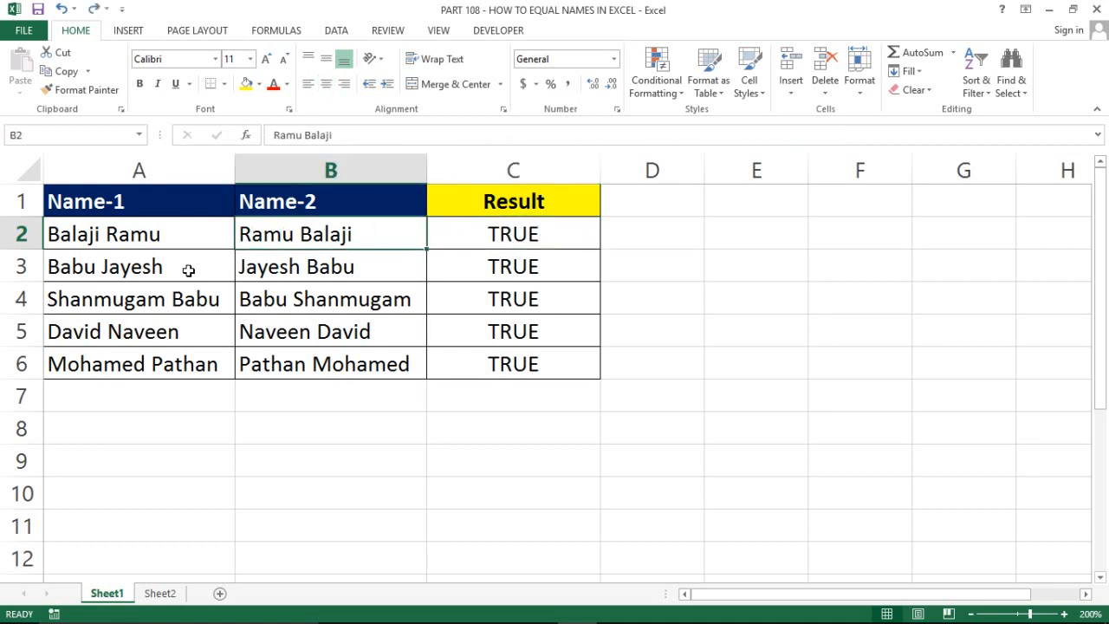
key("Right")
key("Left")
key("Right")
key("ctrl+shift+Down")
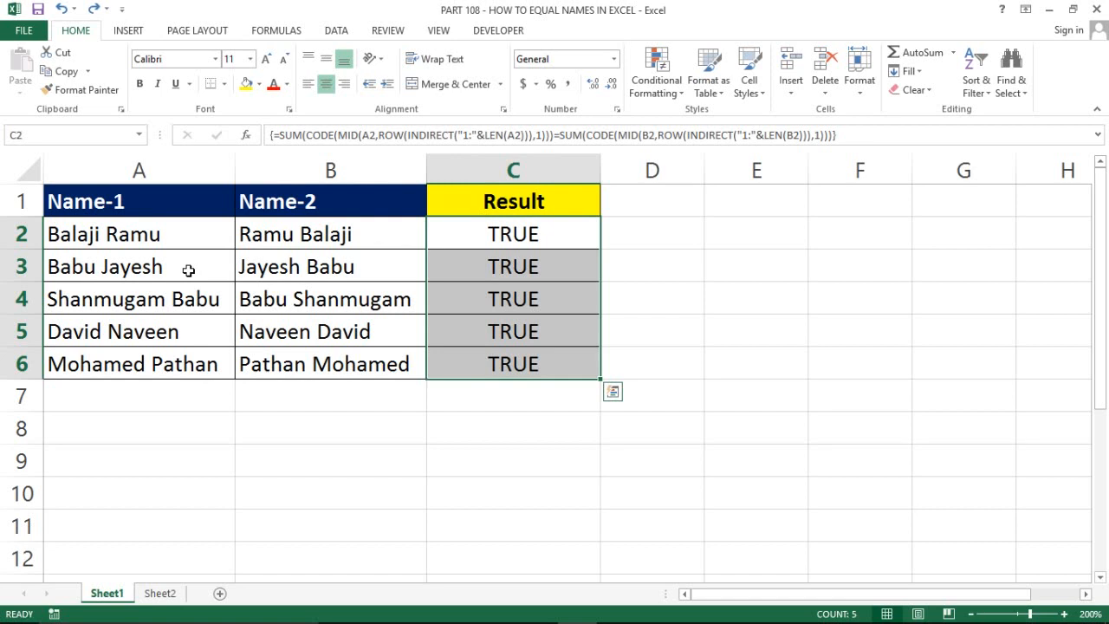
key("Delete")
key("Left")
key("Down")
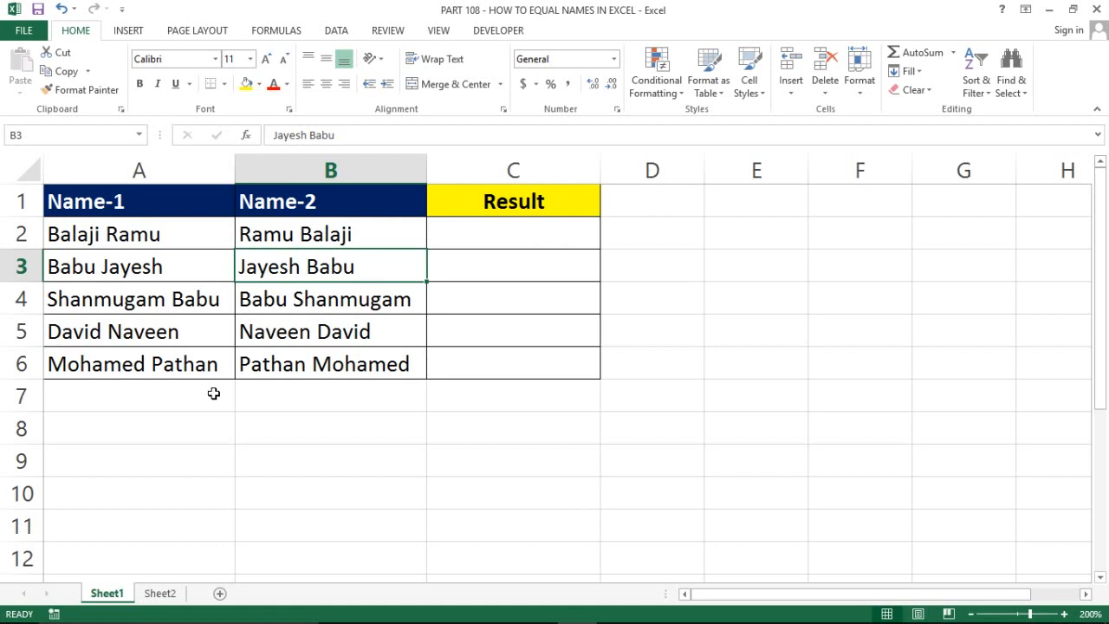
left_click(74, 234)
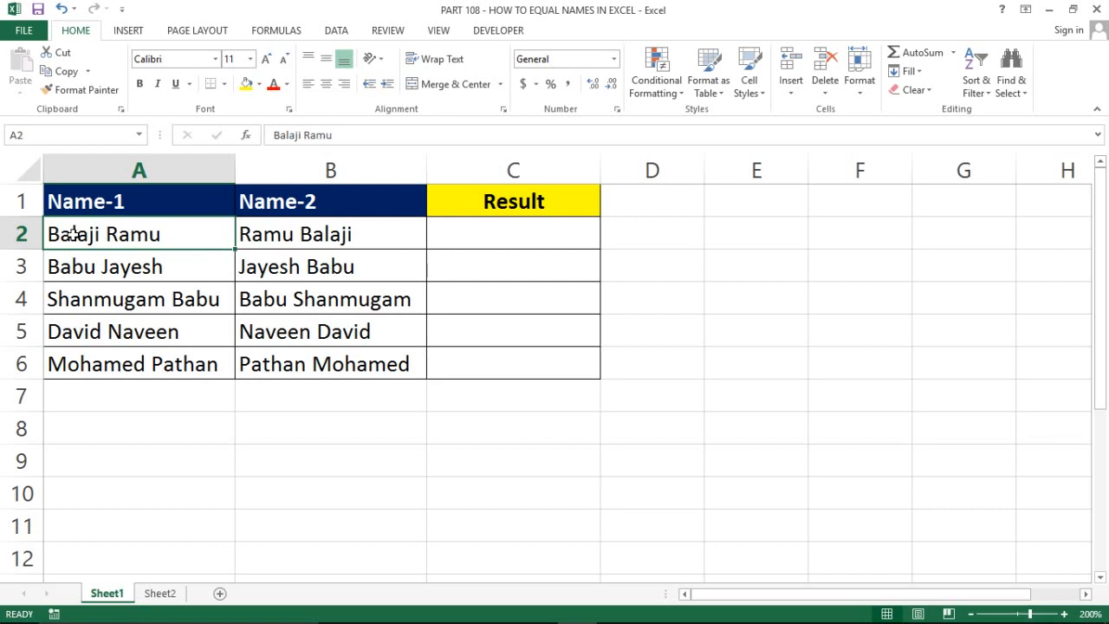
key("Right")
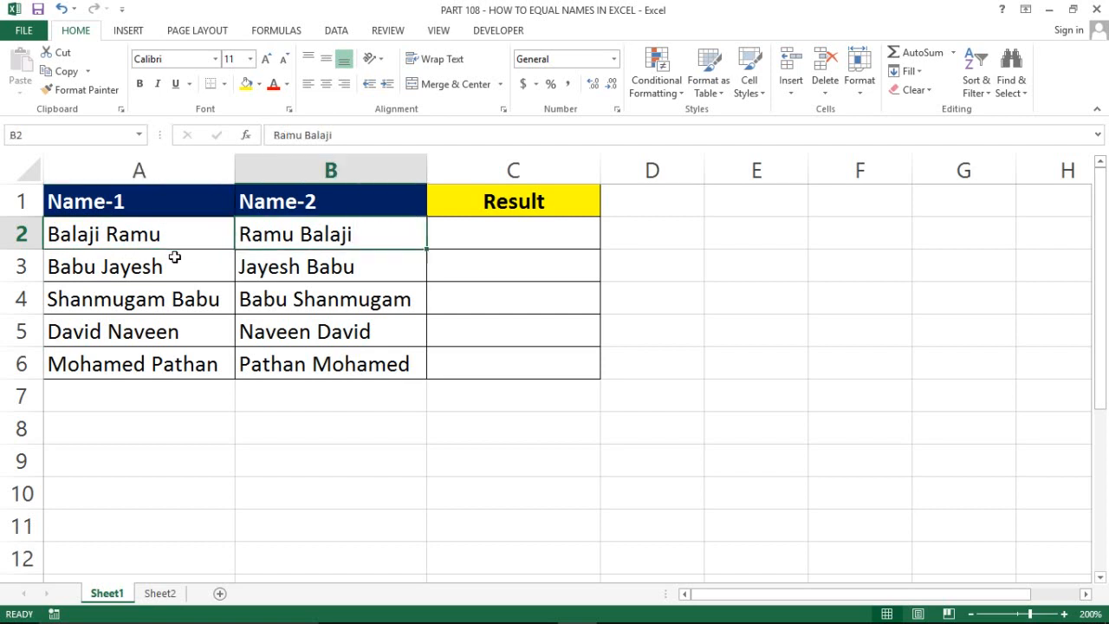
key("Left")
key("ctrl+c")
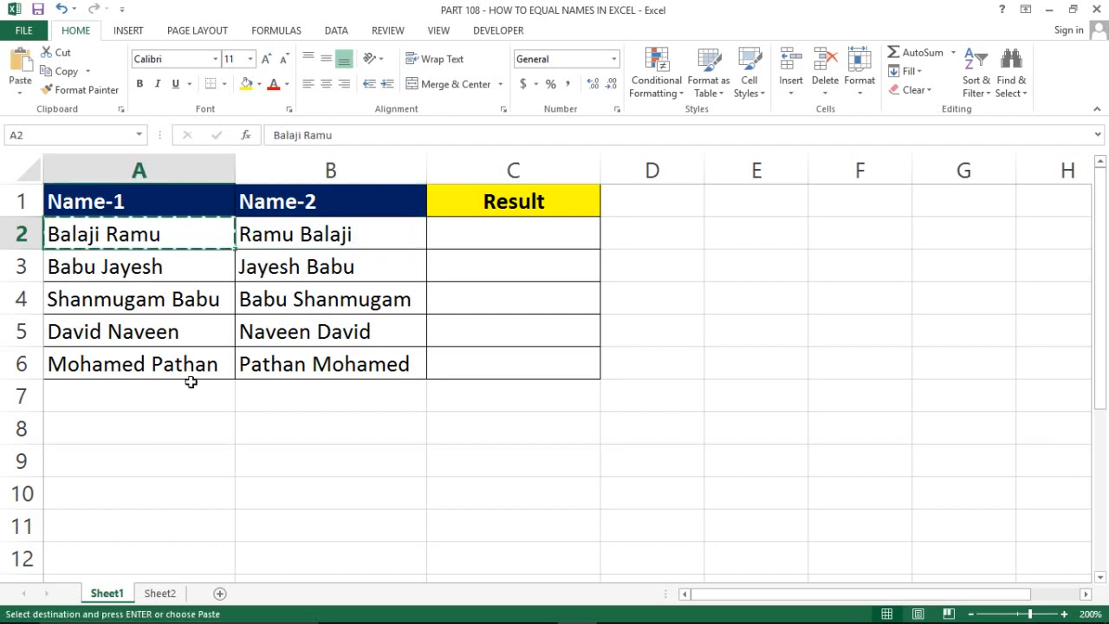
left_click(153, 594)
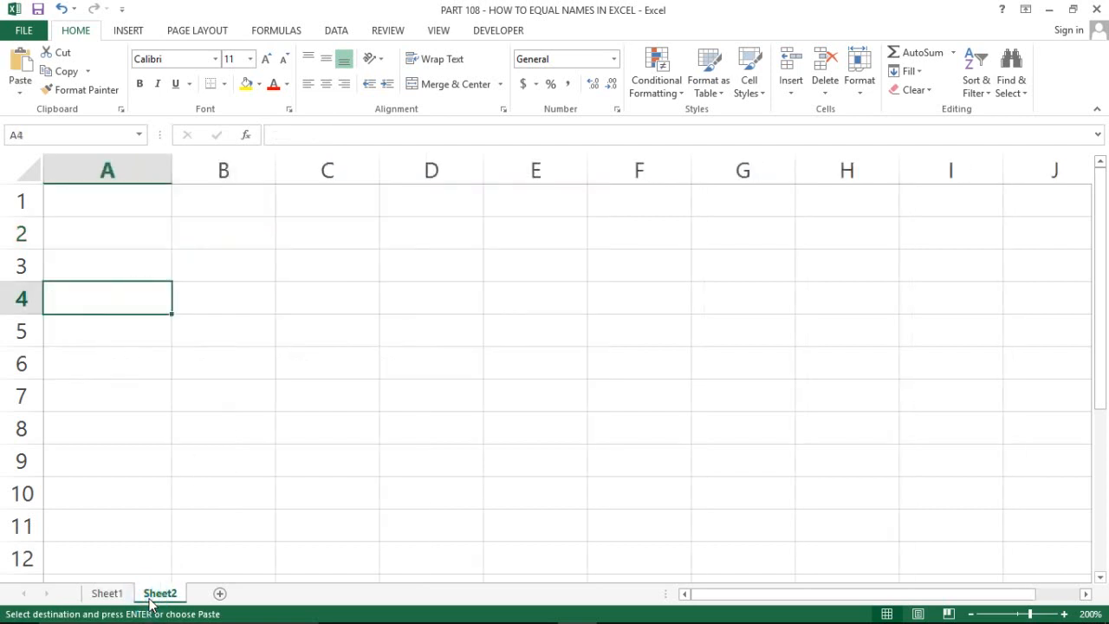
left_click(75, 265)
key("ctrl+v")
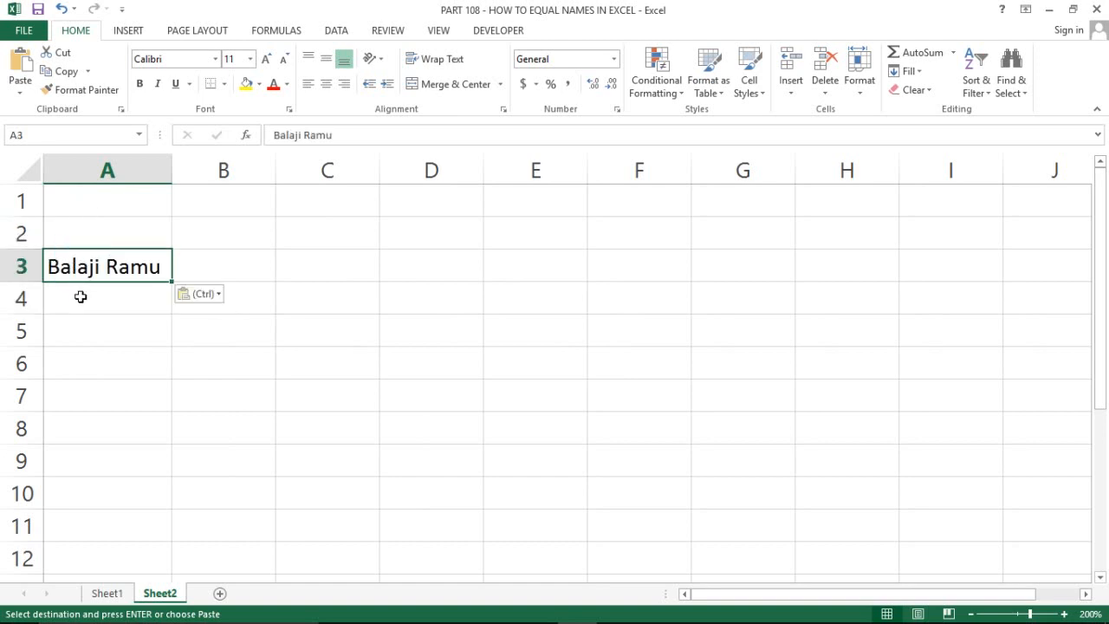
left_click(80, 297)
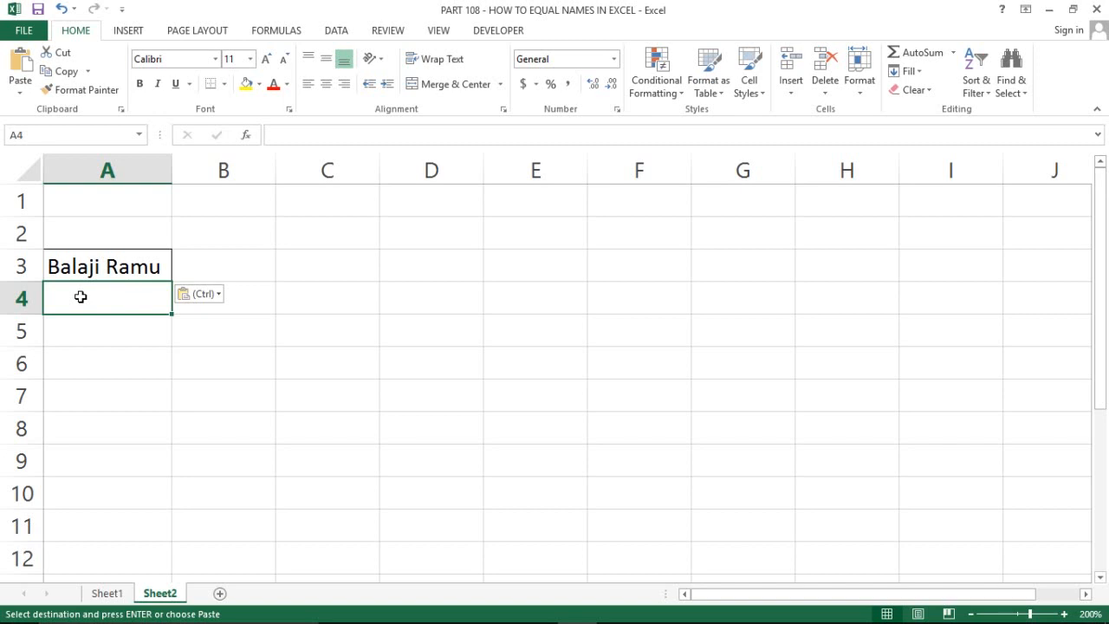
Enter =MID(A3,COLUMN(1:1),1) in A4 as an array formula with Ctrl+Shift+Enter
type("=m")
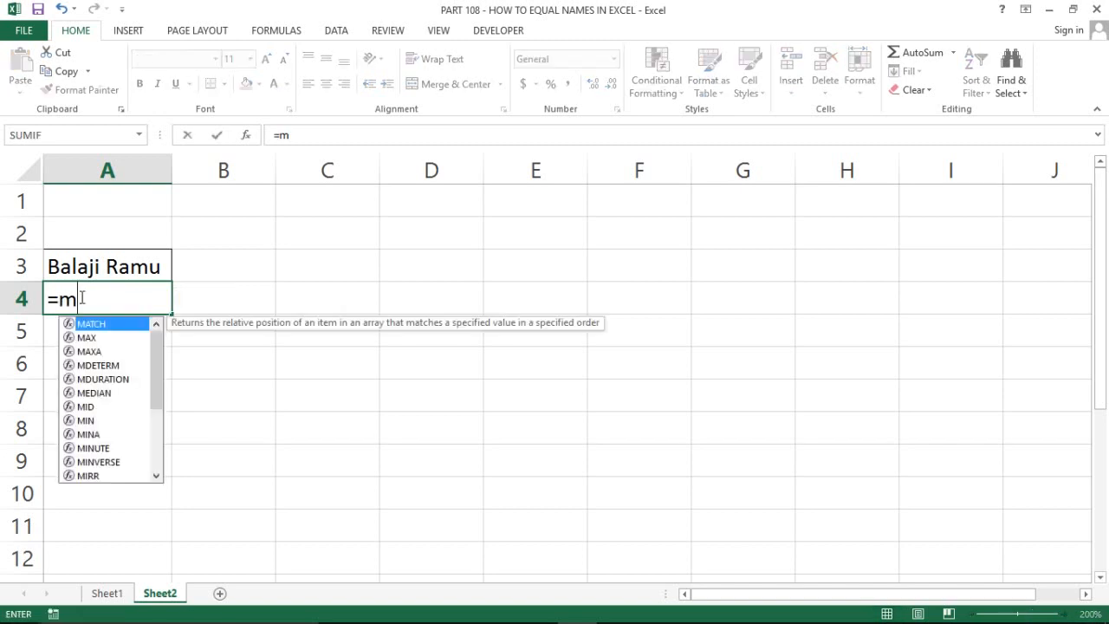
type("id")
key("Tab")
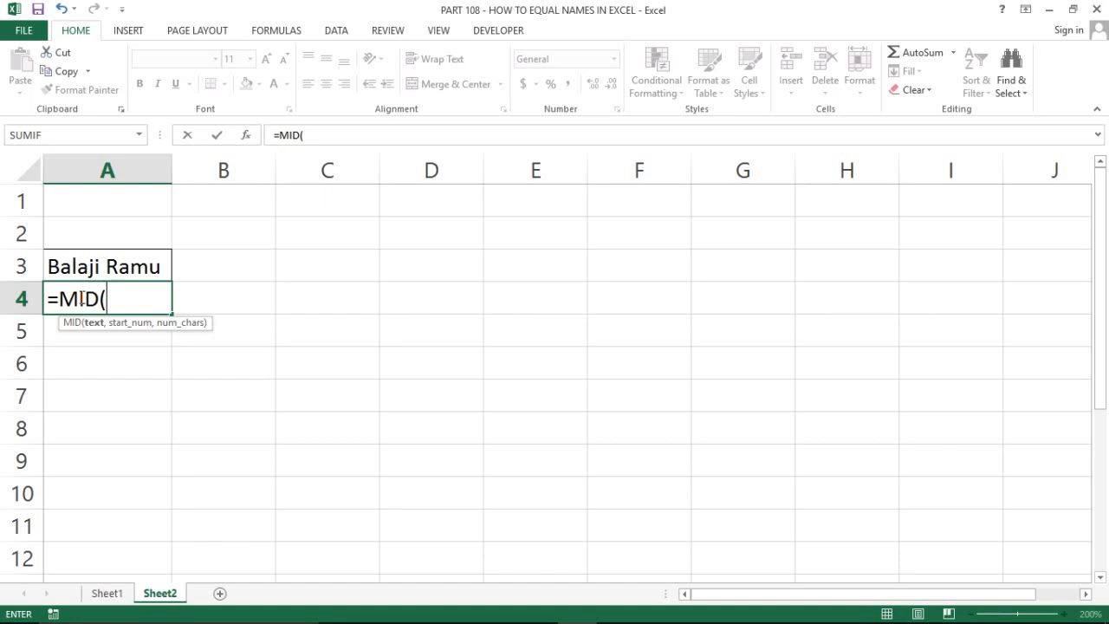
key("Up")
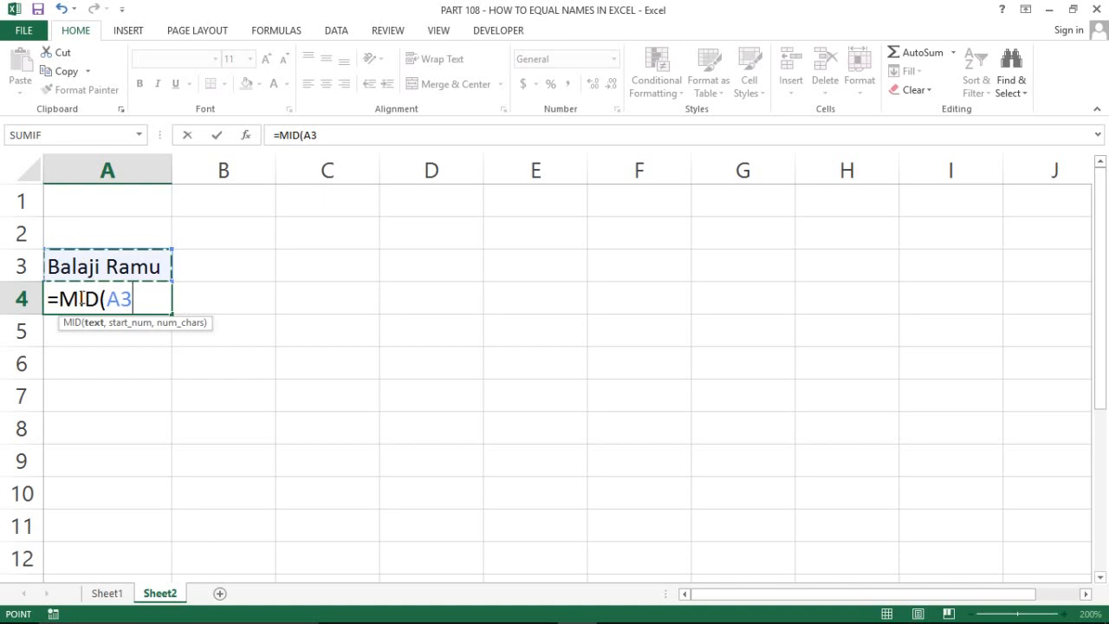
type(",")
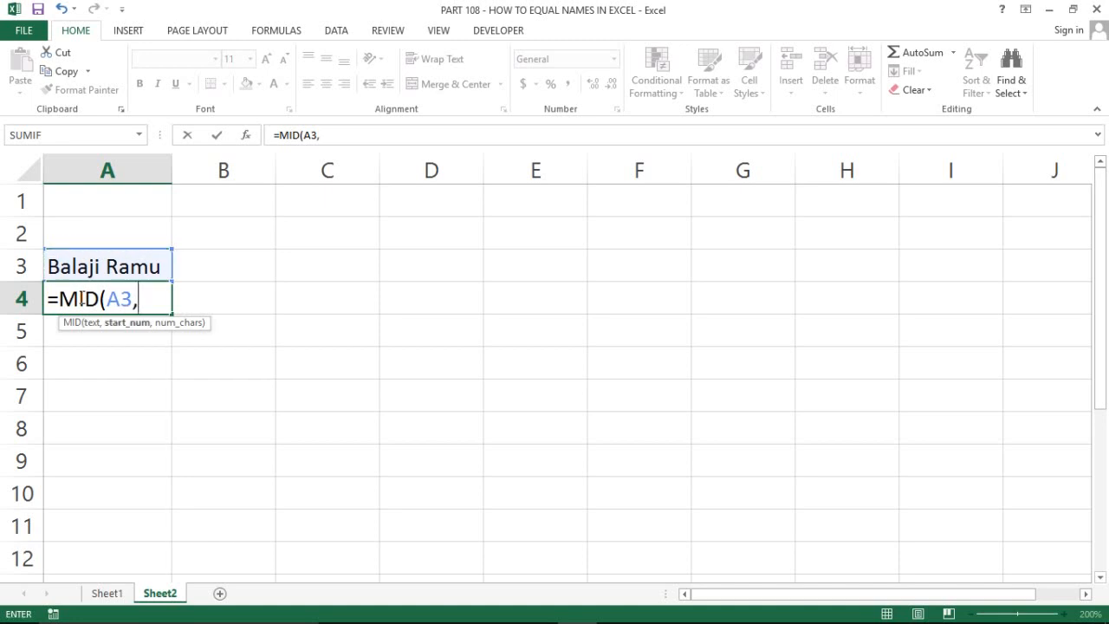
type("colum")
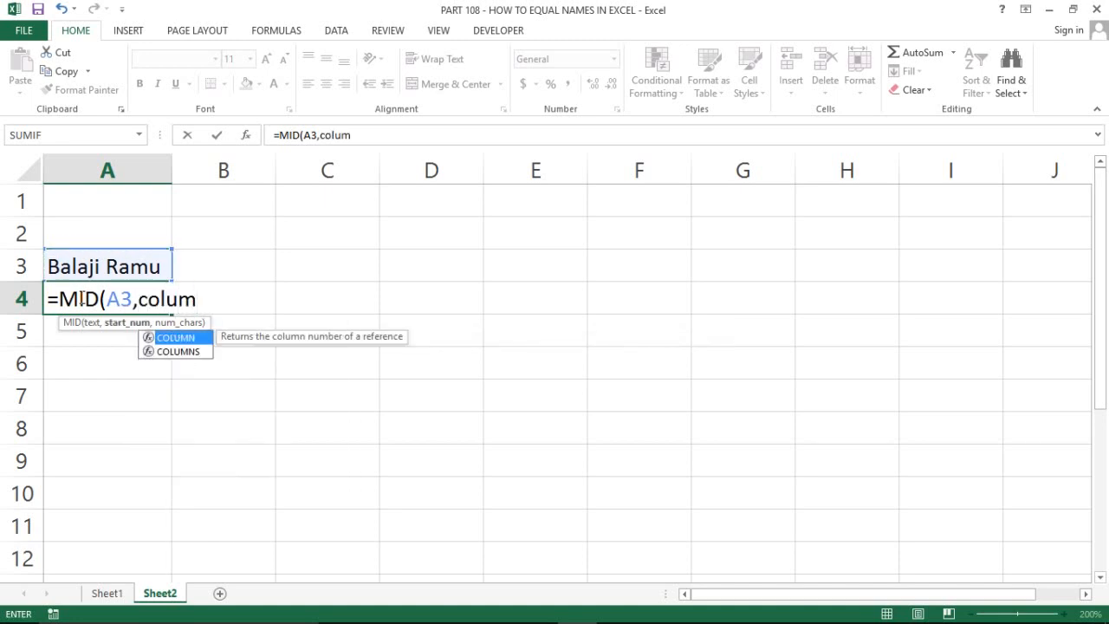
key("Tab")
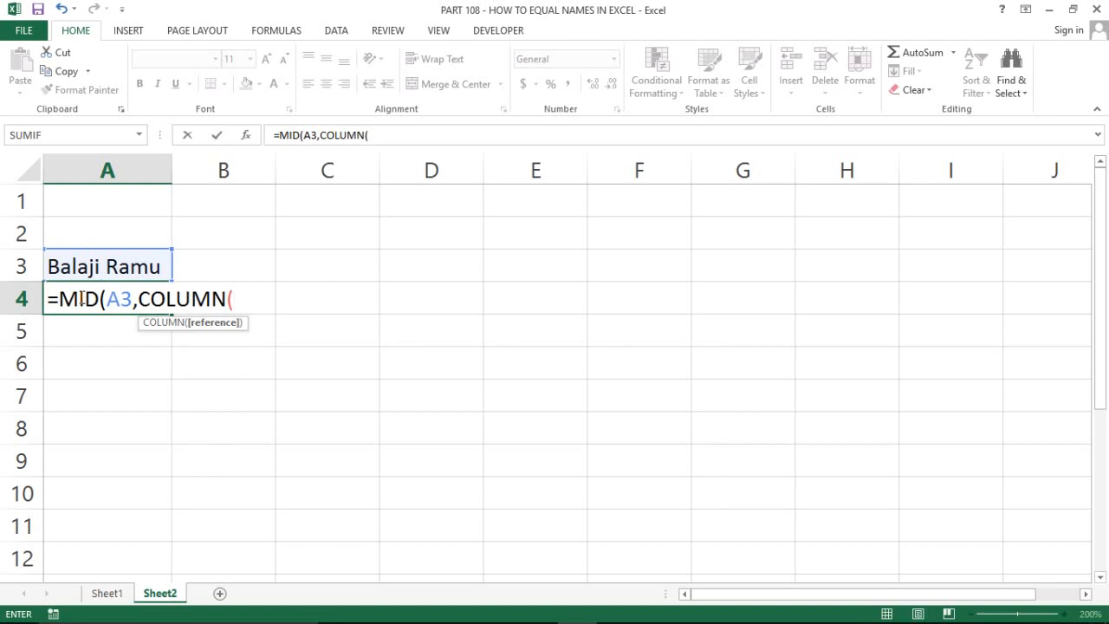
type("1:!")
key("BackSpace")
type("1")
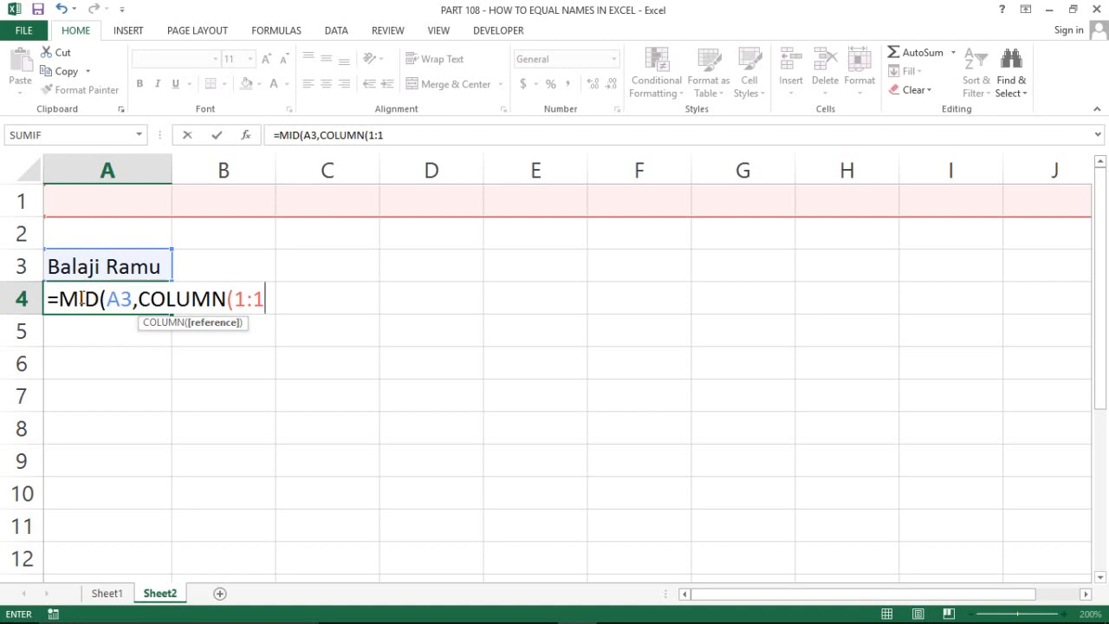
type("),1")
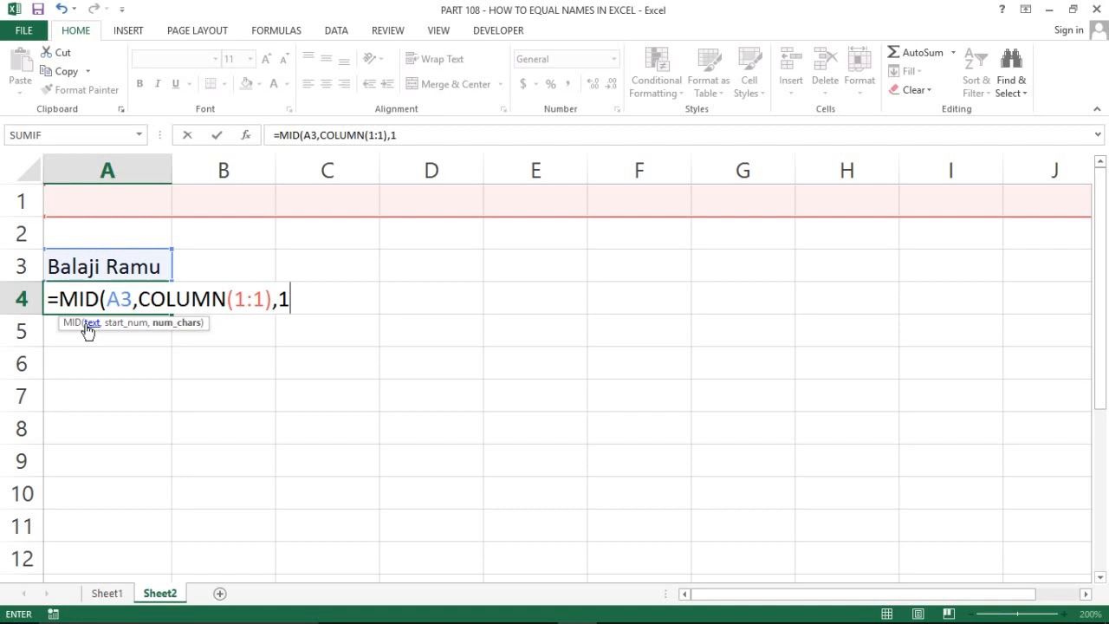
type(")")
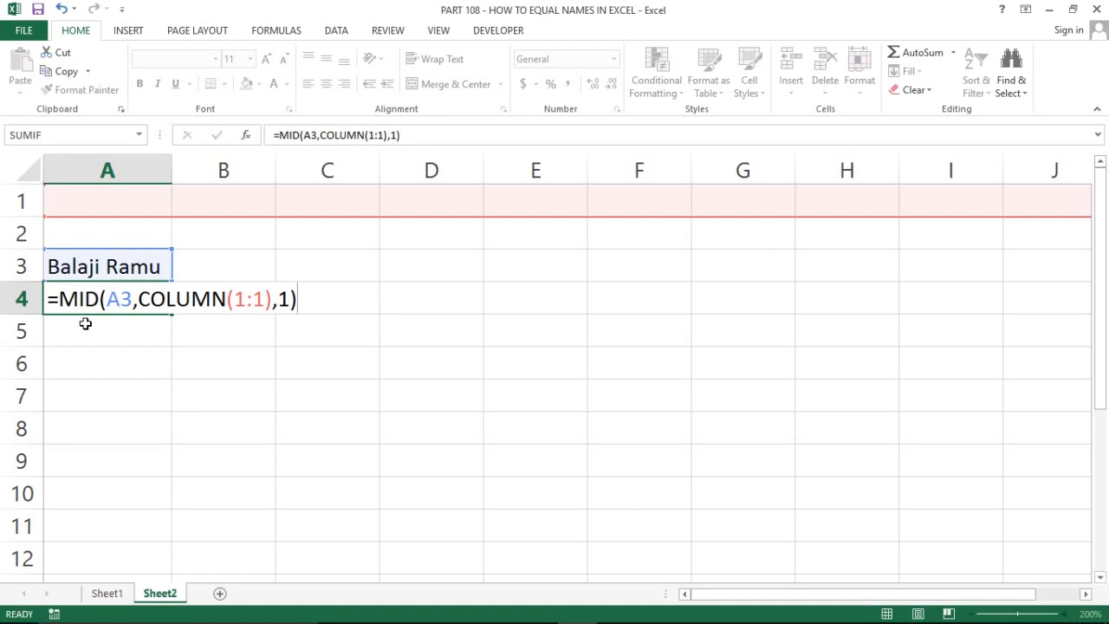
key("ctrl+shift+Return")
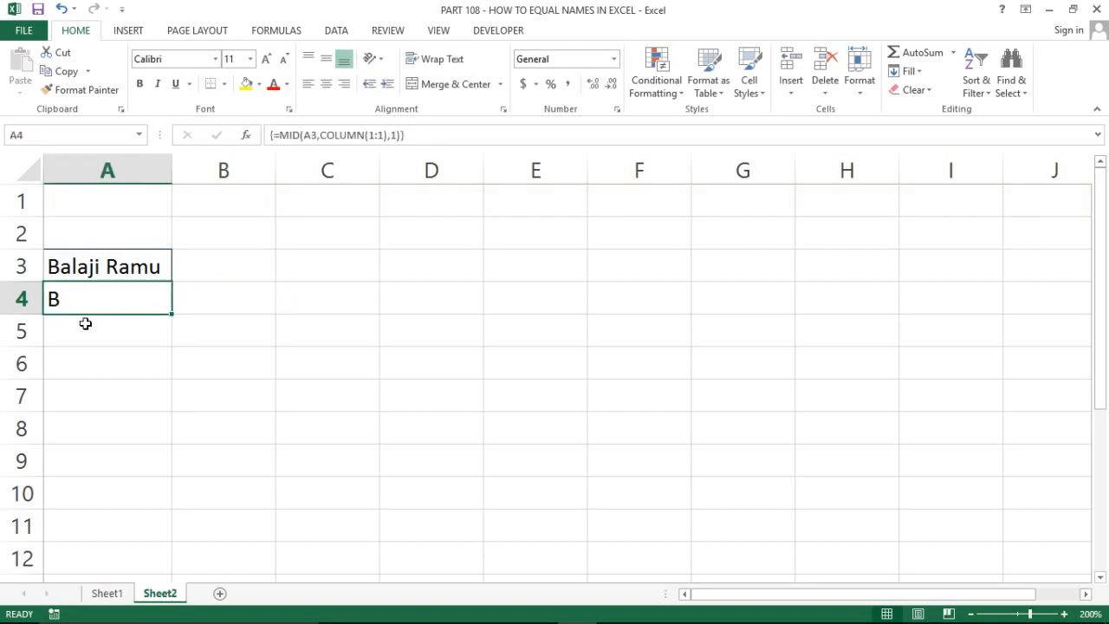
Enter =CODE(A4) in A5 so it returns 66 for the letter B
key("Right")
key("Left")
key("Right")
key("Left")
key("Right")
left_click(85, 323)
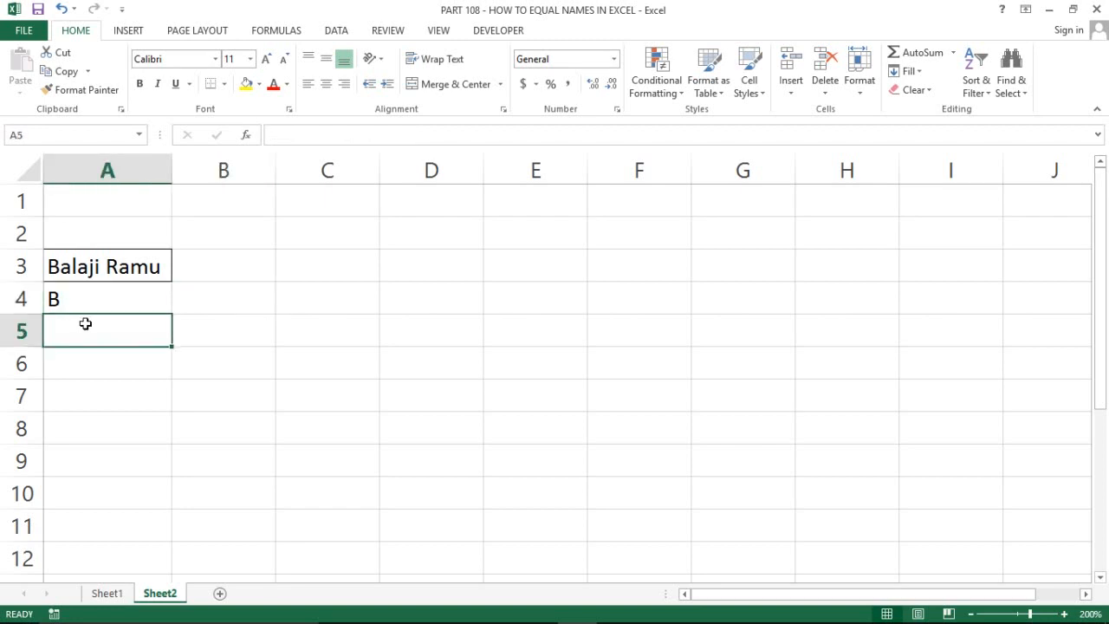
key("Up")
key("Down")
type("=")
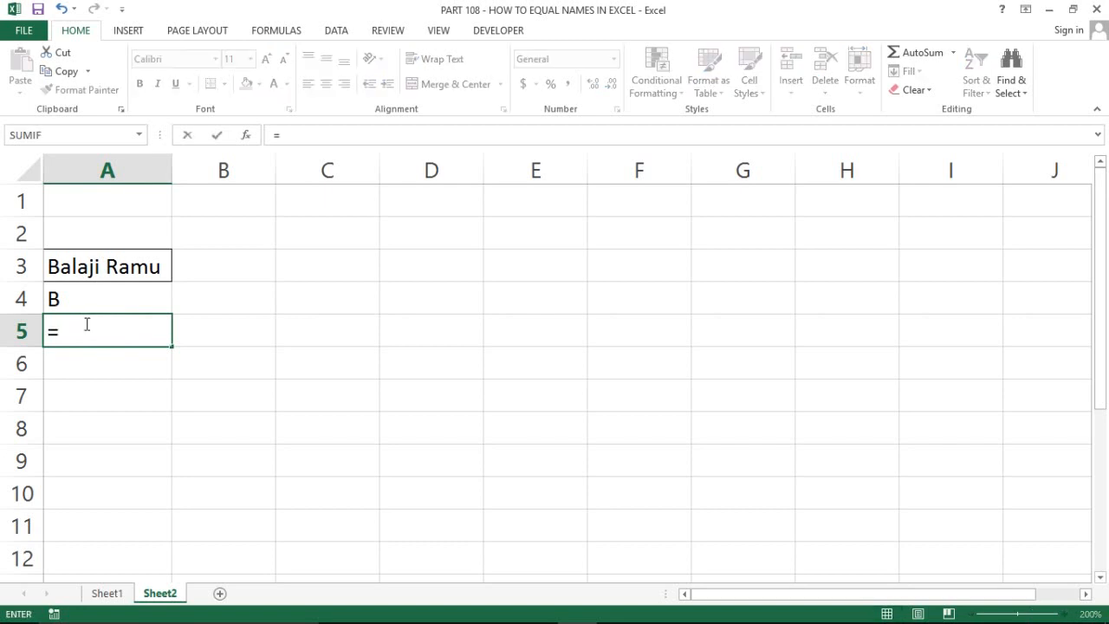
type("code")
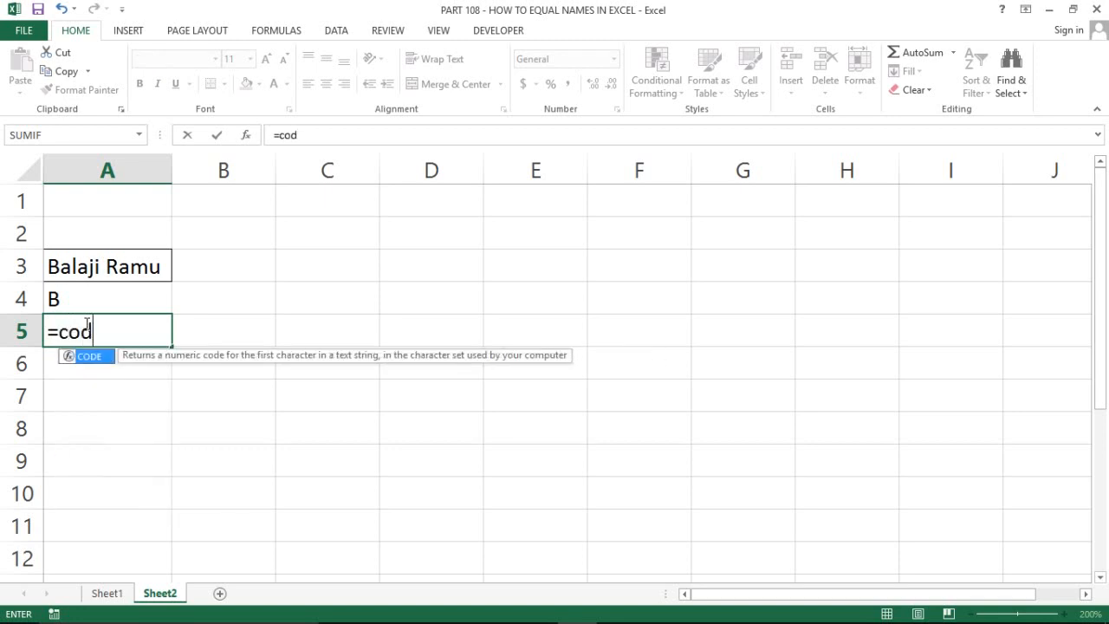
key("Tab")
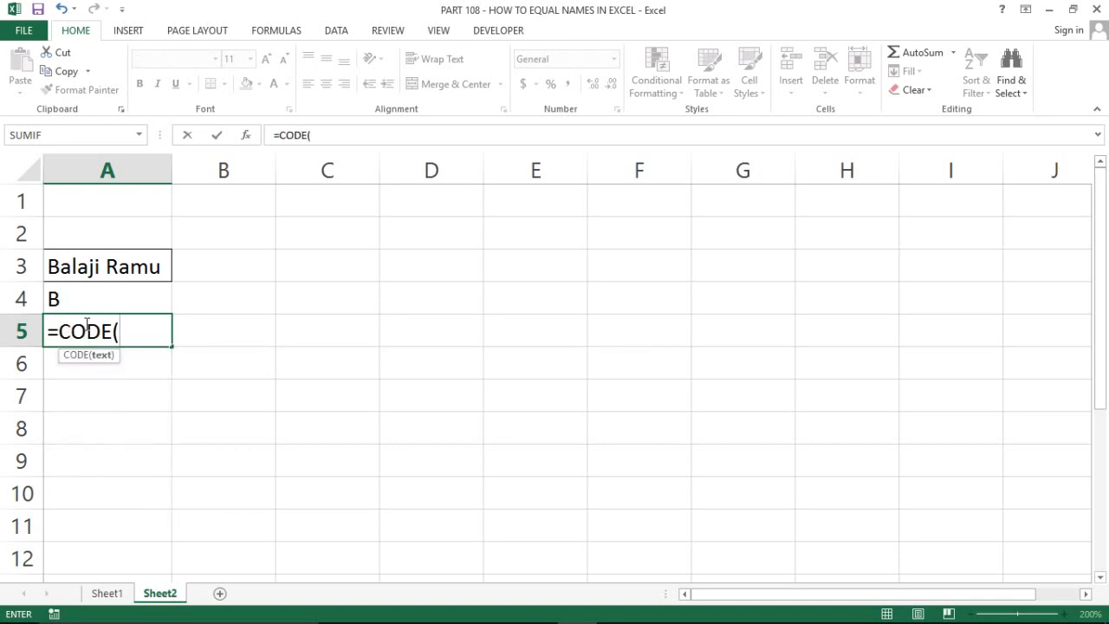
key("Up")
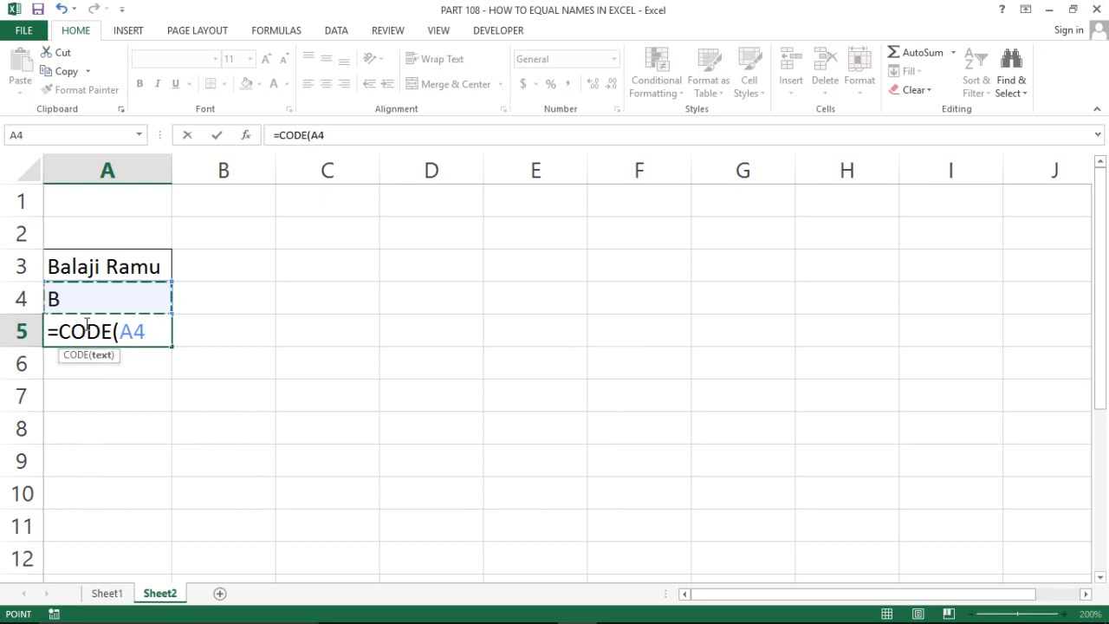
type(")")
key("Return")
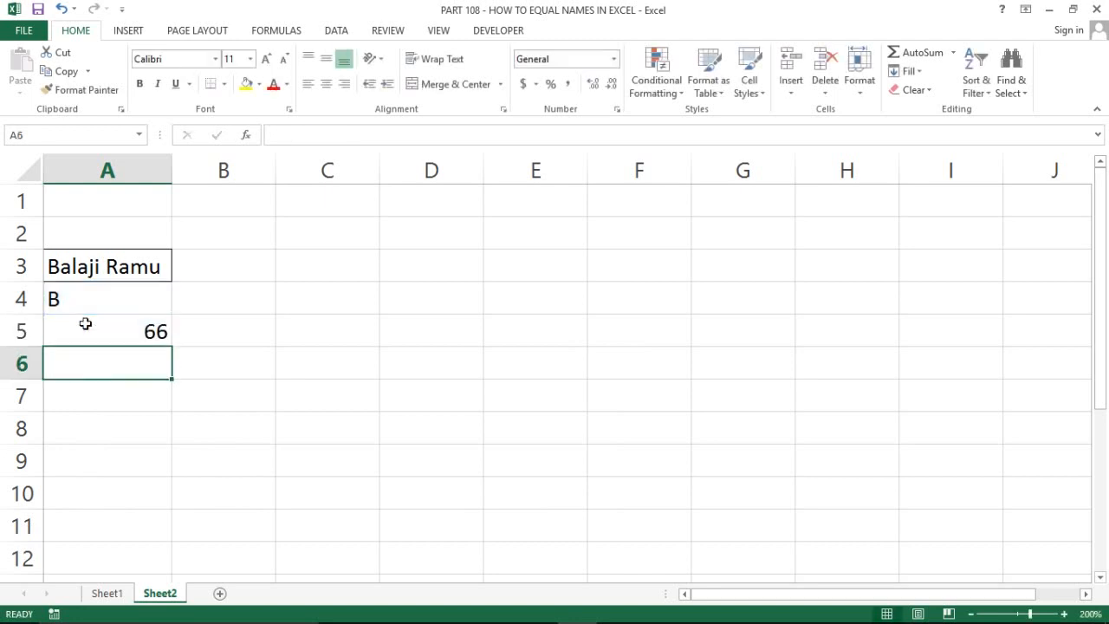
Centre-align the cells A4:A5
key("Up")
key("Up")
key("shift+Down")
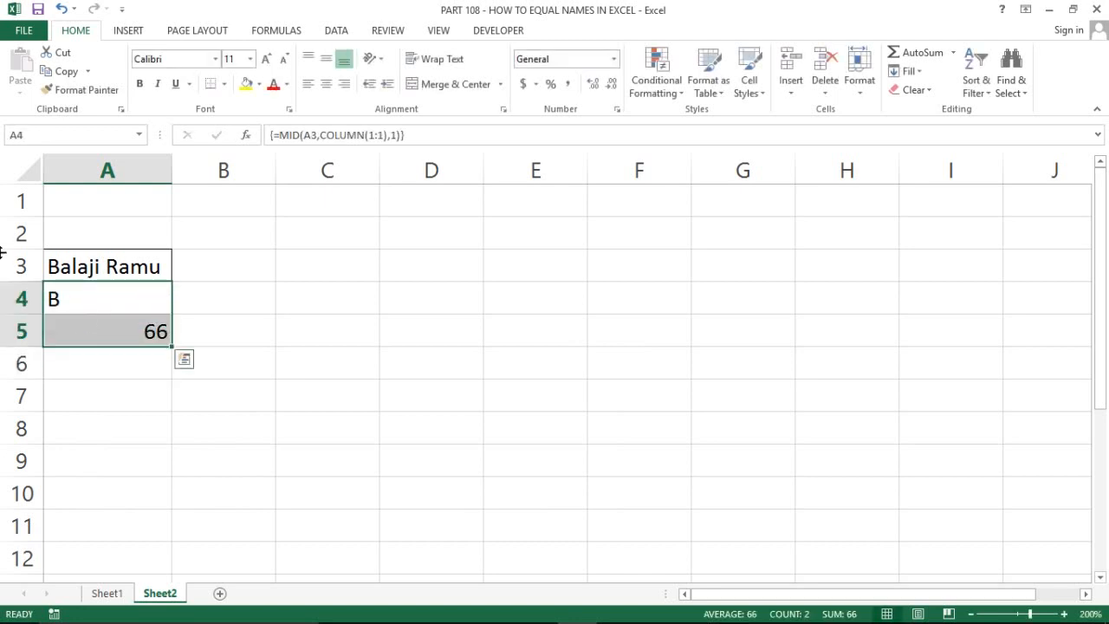
left_click(326, 84)
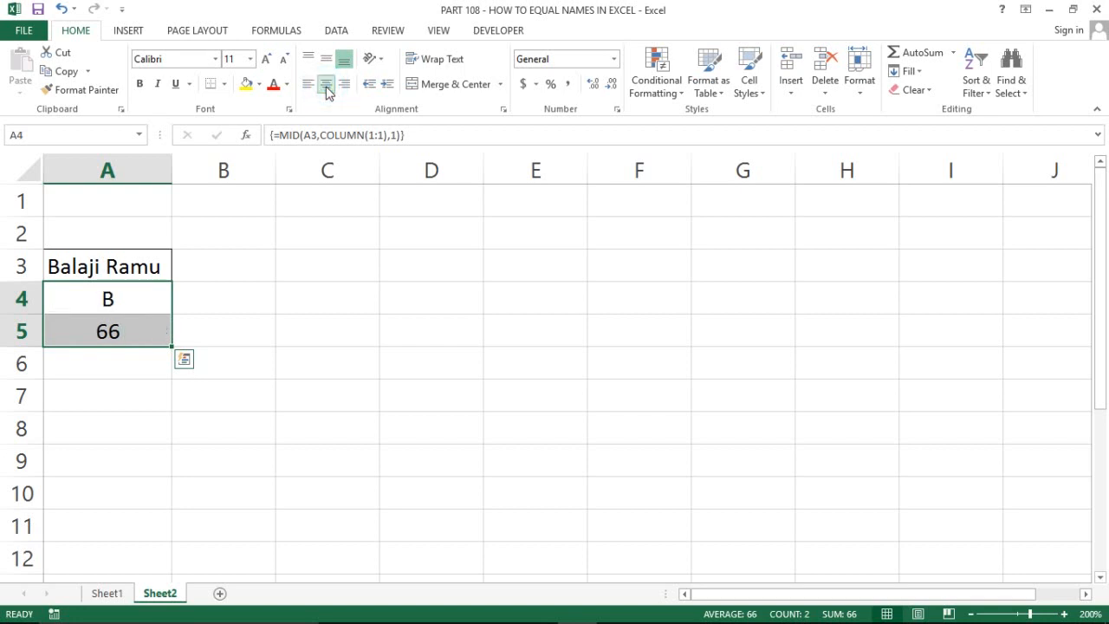
left_click(119, 291)
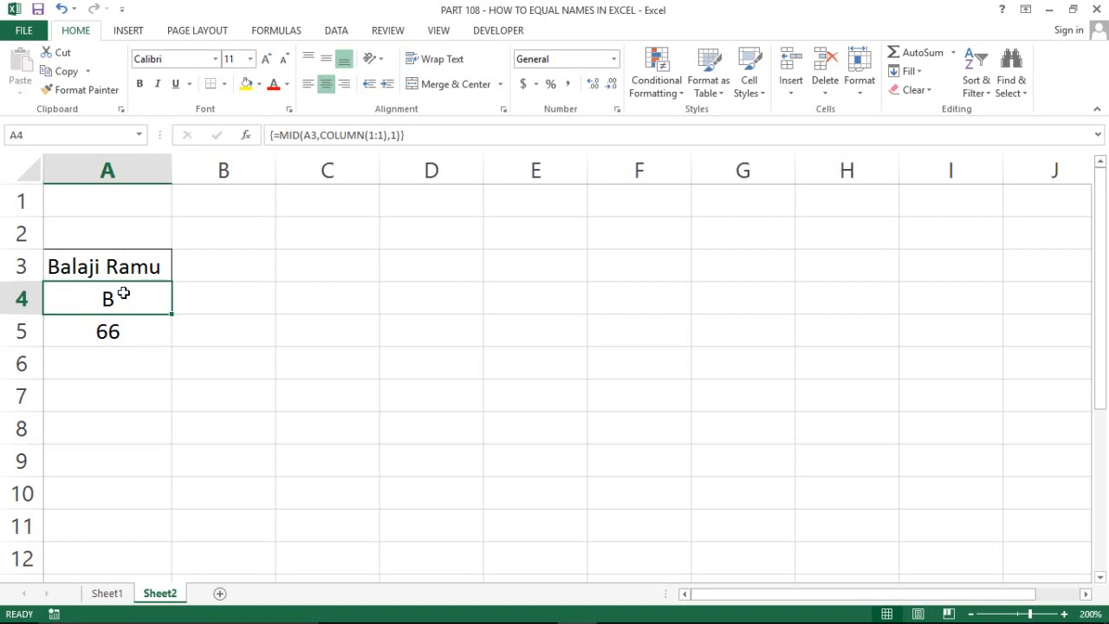
key("Right")
key("Left")
key("Up")
key("Right")
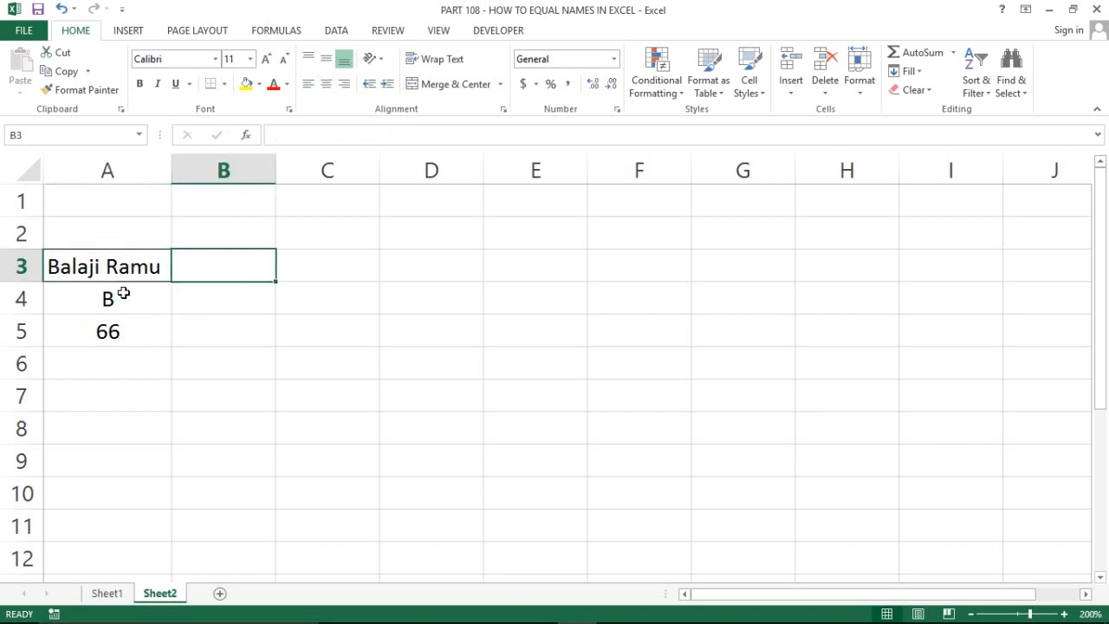
Enter =LEN(A3) in B3 to count the name's 11 characters
type("=LEN(")
key("Left")
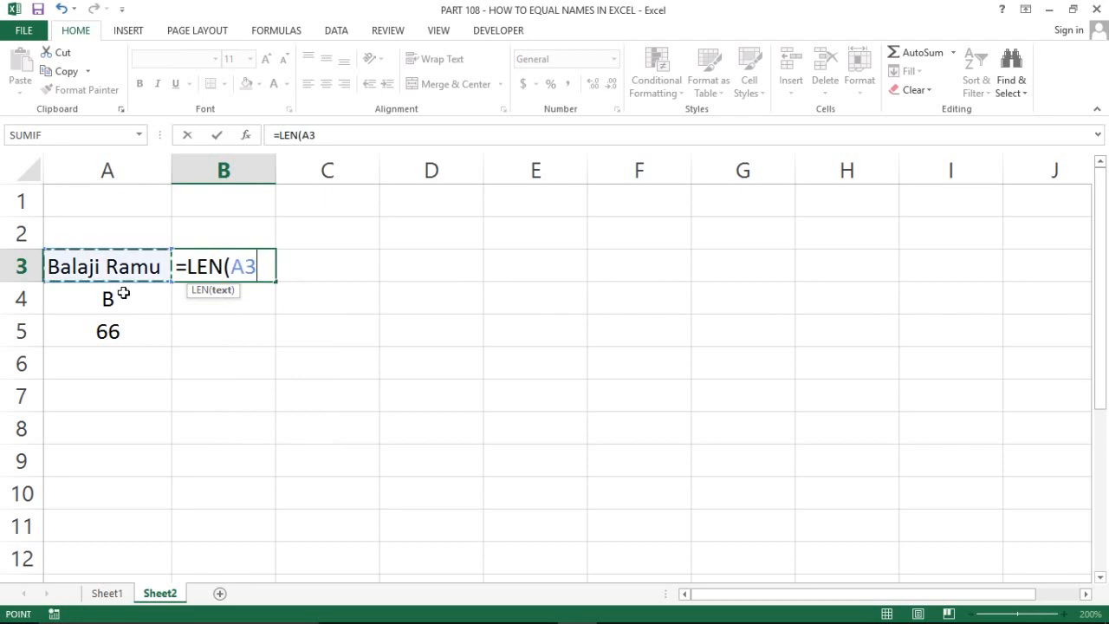
type(")")
key("Return")
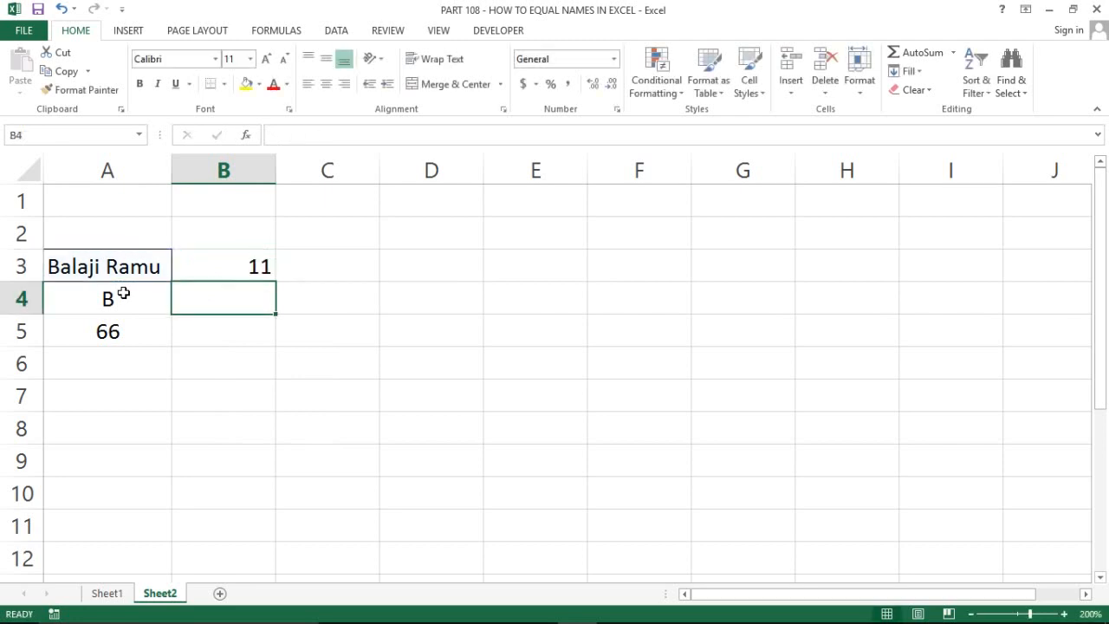
Review the length formula in B3, the name in A3 and the MID formula in A4
key("Up")
key("Left")
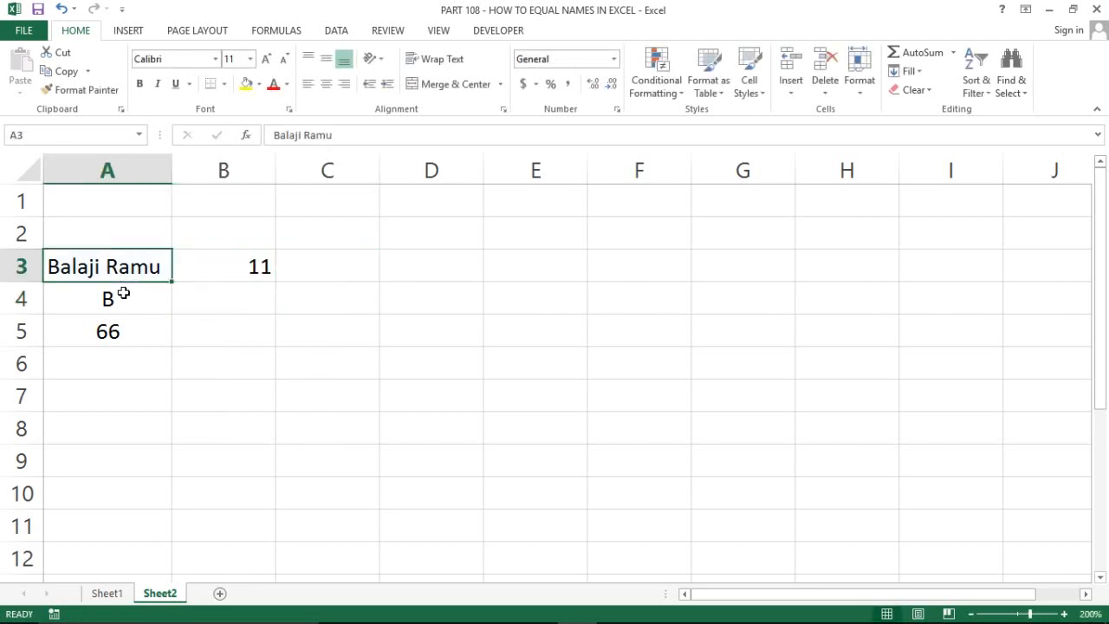
key("Right")
key("Down")
key("Left")
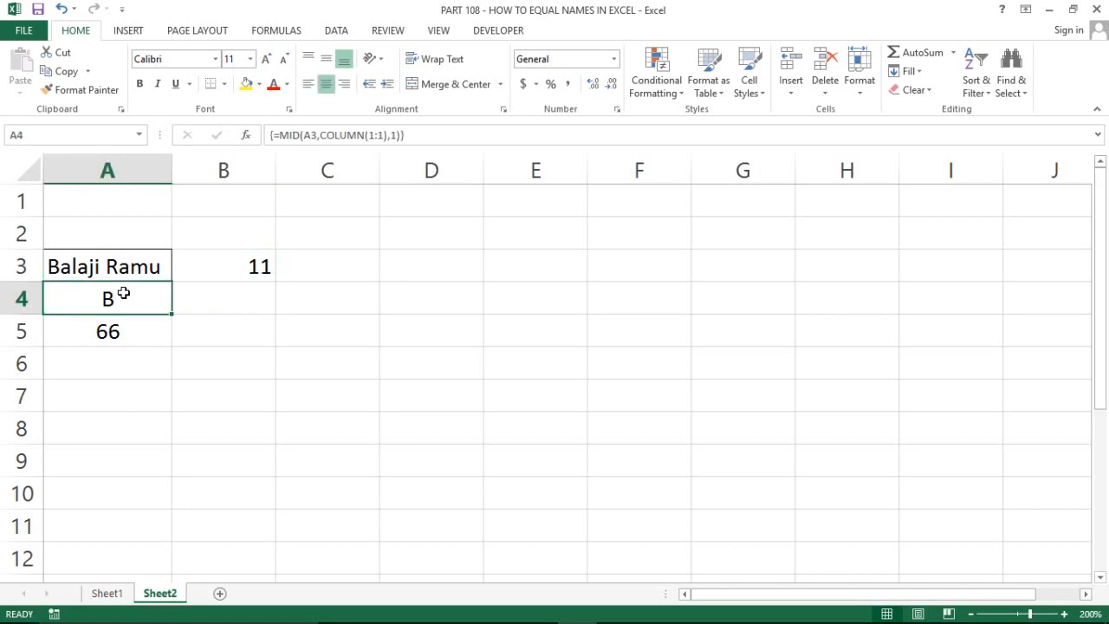
key("Right")
key("Left")
key("Right")
key("Left")
Re-enter the A4 MID formula as an array formula spanning A4:K4
key("shift+Right")
key("shift+Right")
key("shift+Right")
key("shift+Right")
key("shift+Right")
key("shift+Right")
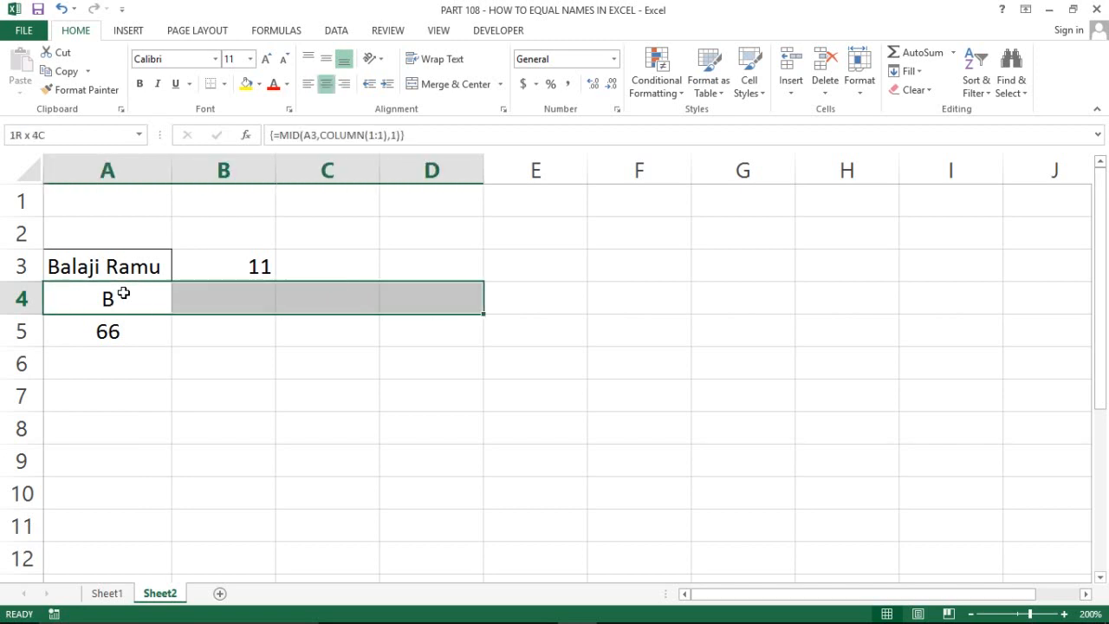
key("shift+Right")
key("shift+Right")
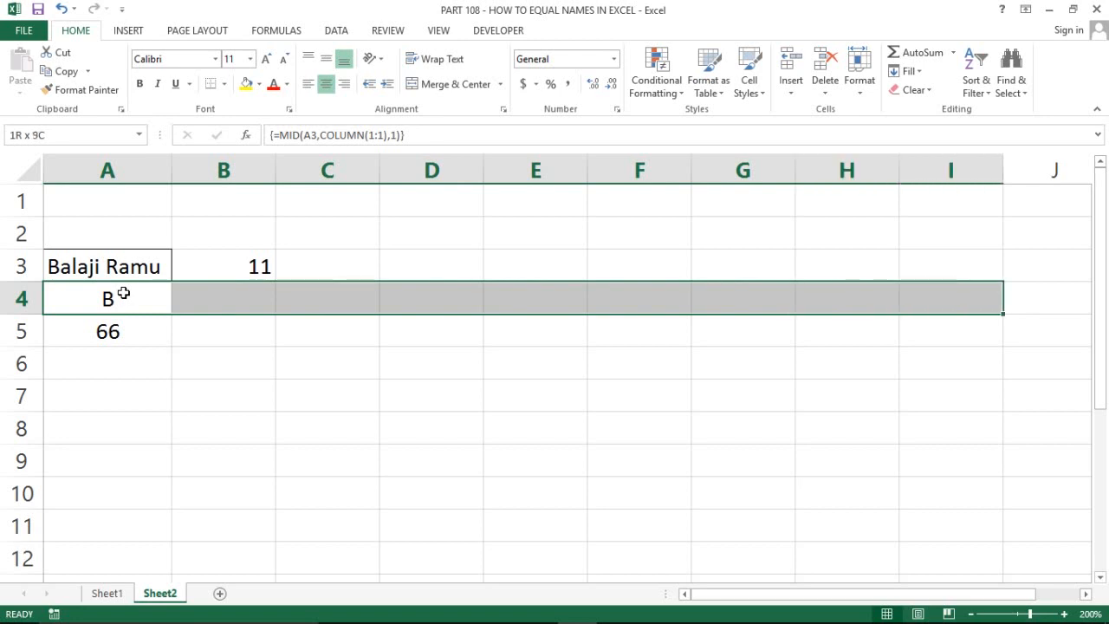
key("shift+Right")
key("shift+Right")
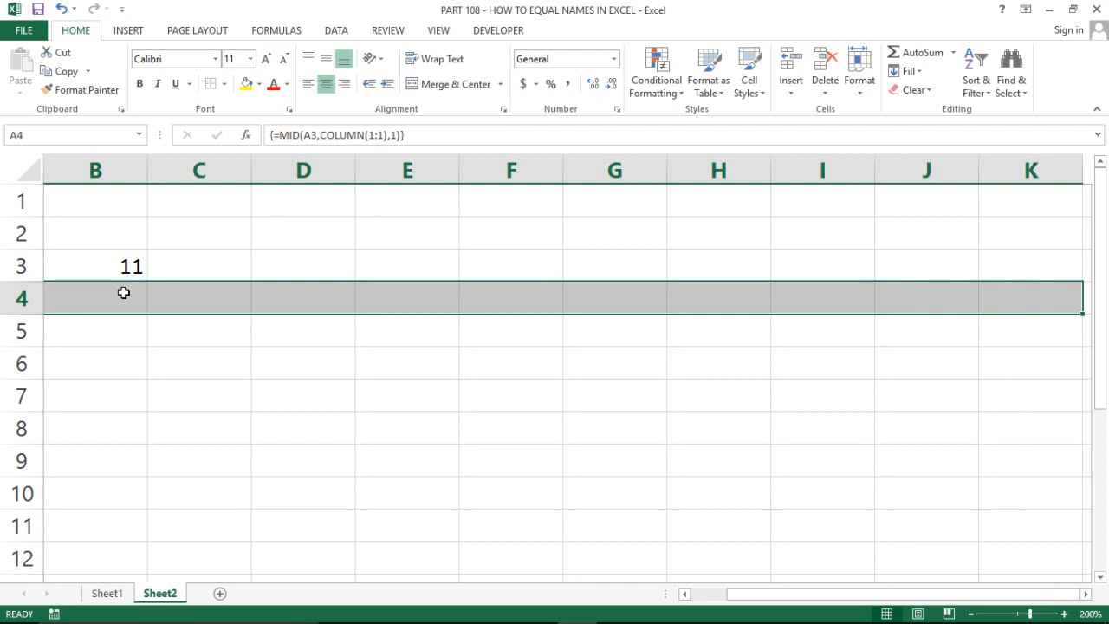
key("F2")
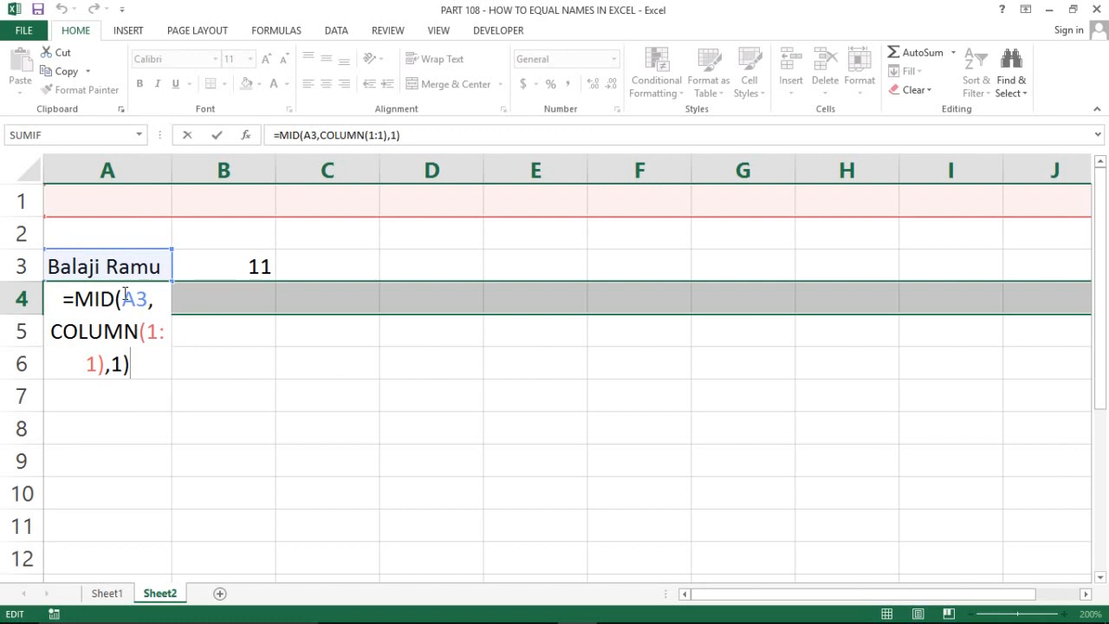
key("ctrl+shift+Return")
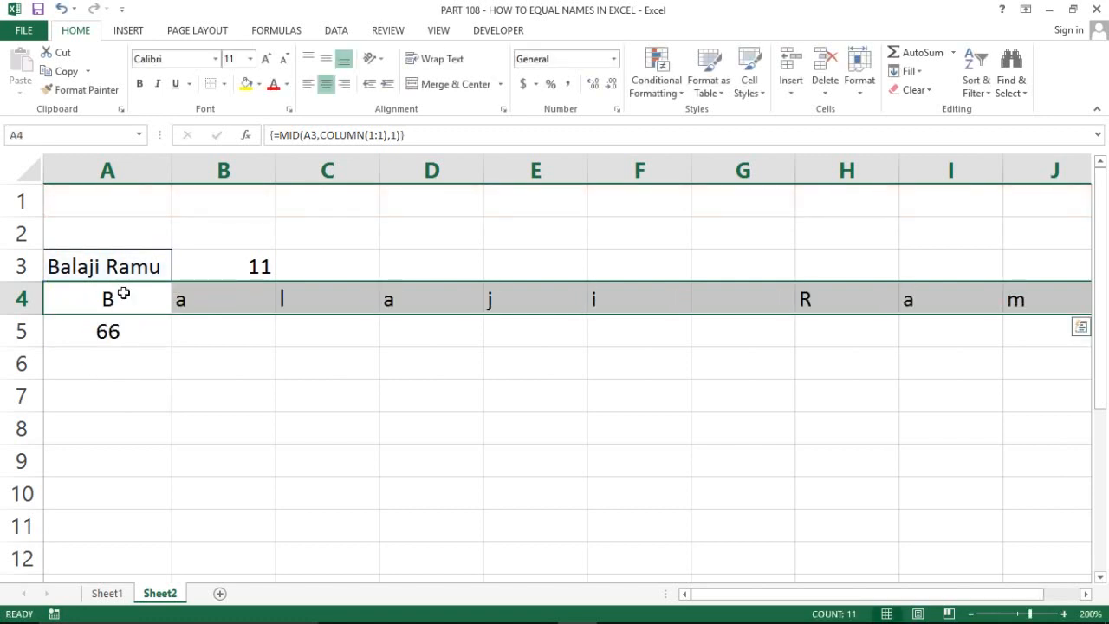
key("Right")
Check how far the letters extend along row 4, settling on columns A through K
key("Left")
key("shift+Right")
key("shift+Right")
key("shift+Right")
key("shift+Right")
key("shift+Right")
key("shift+Right")
key("shift+Right")
key("shift+Right")
key("shift+Right")
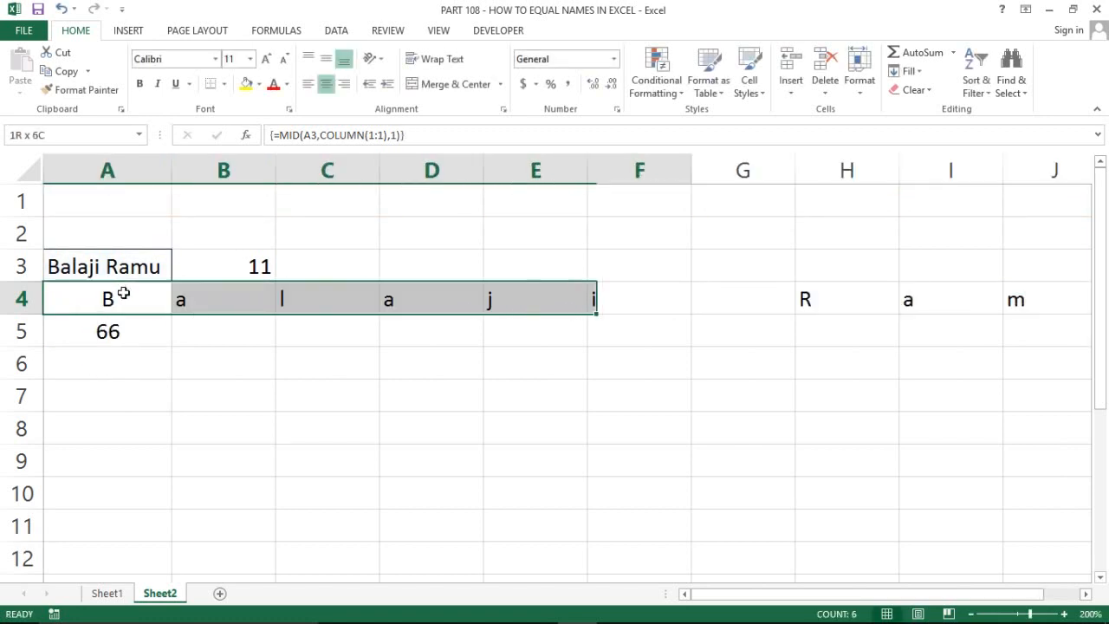
key("shift+Right")
key("shift+Right")
key("shift+Right")
key("shift+Right")
key("shift+Right")
key("Left")
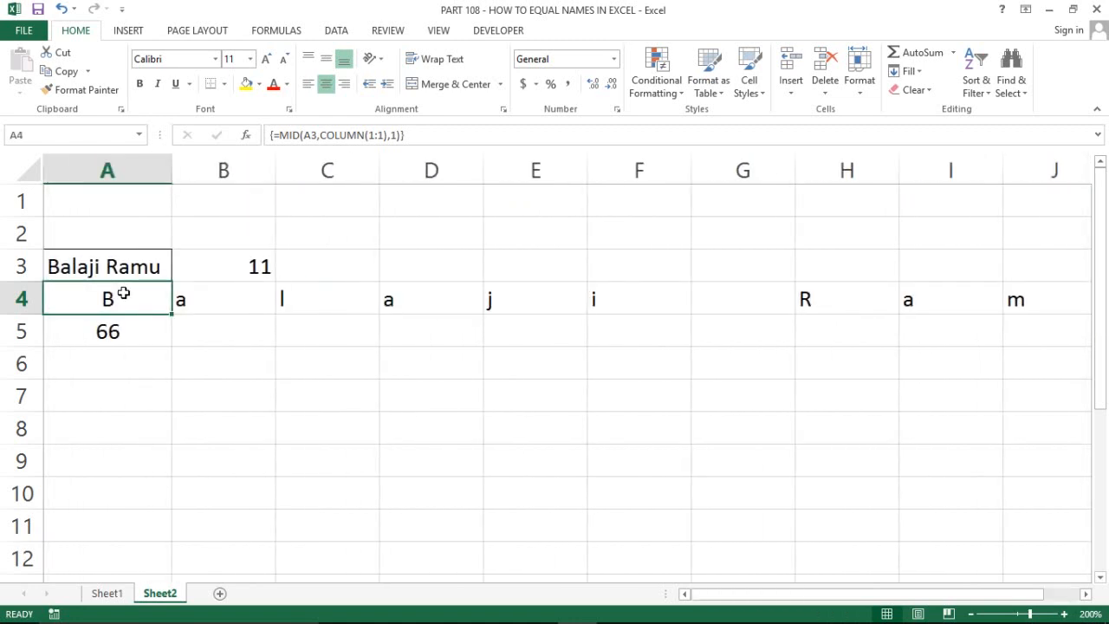
key("shift+Right")
key("shift+Right")
key("shift+Right")
key("shift+Right")
key("shift+Right")
key("shift+Right")
key("shift+Right")
key("shift+Right")
key("shift+Right")
key("shift+Right")
key("shift+Right")
key("shift+Right")
key("shift+Right")
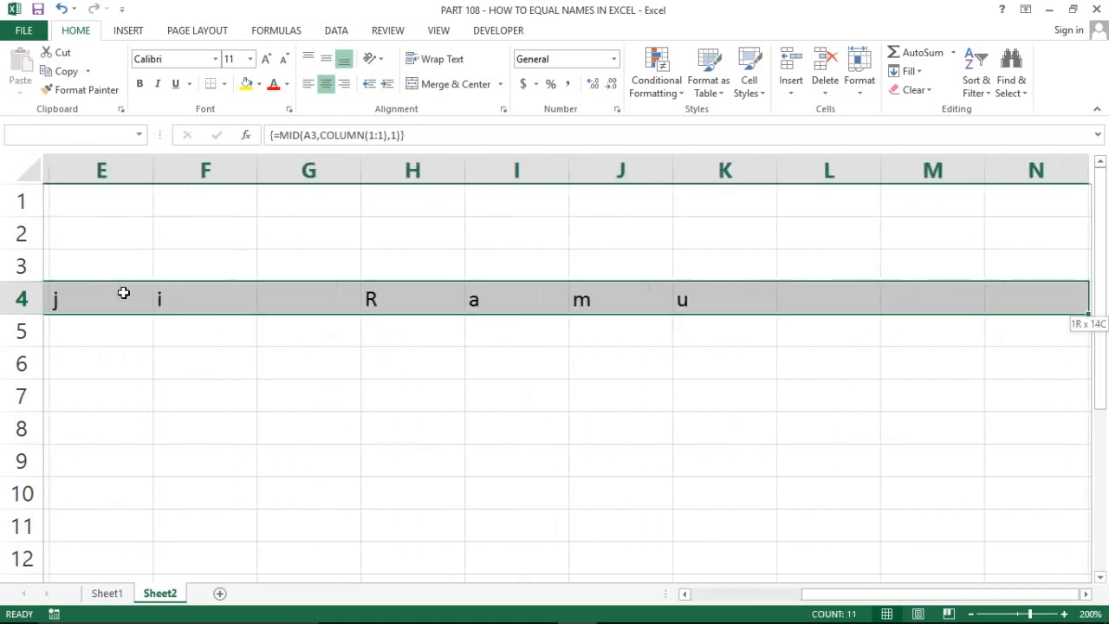
key("shift+Left")
key("shift+Left")
key("shift+Left")
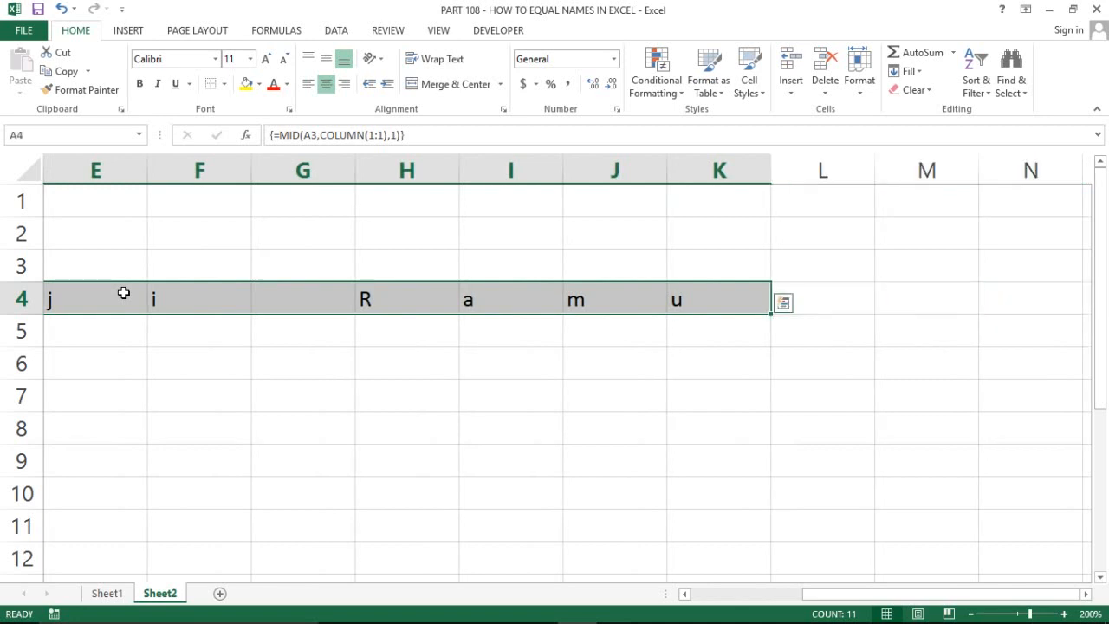
key("Left")
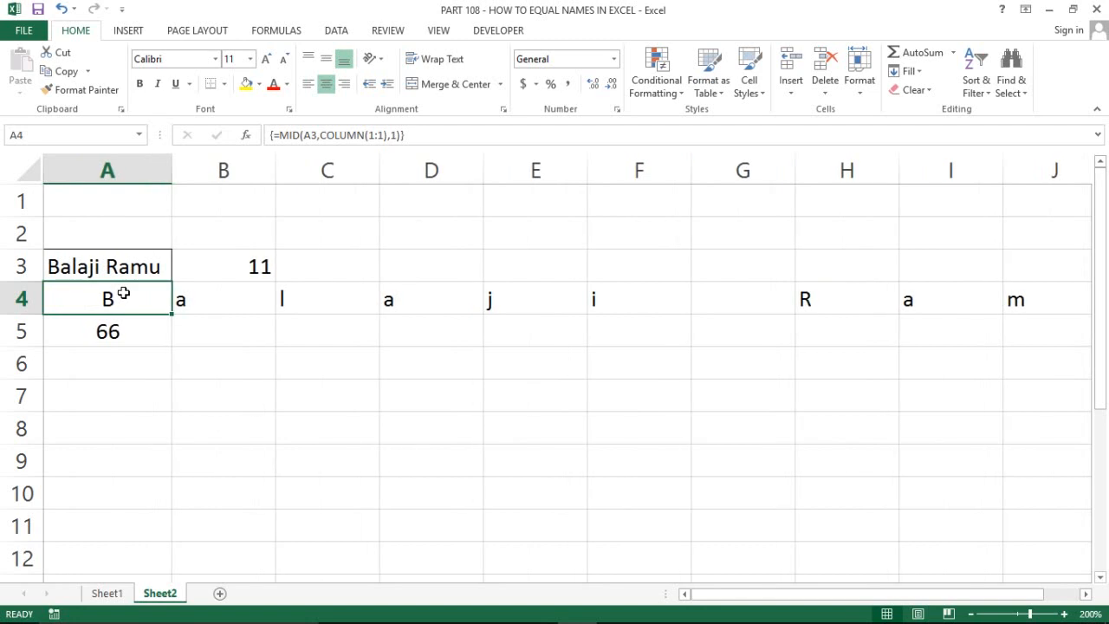
Step through the letters in row 4 and check the blank space character in G4
key("Right")
key("Left")
key("shift+Right")
key("shift+Right")
key("shift+Right")
key("shift+Right")
key("shift+Right")
key("shift+Right")
key("shift+Right")
key("shift+Right")
key("shift+Right")
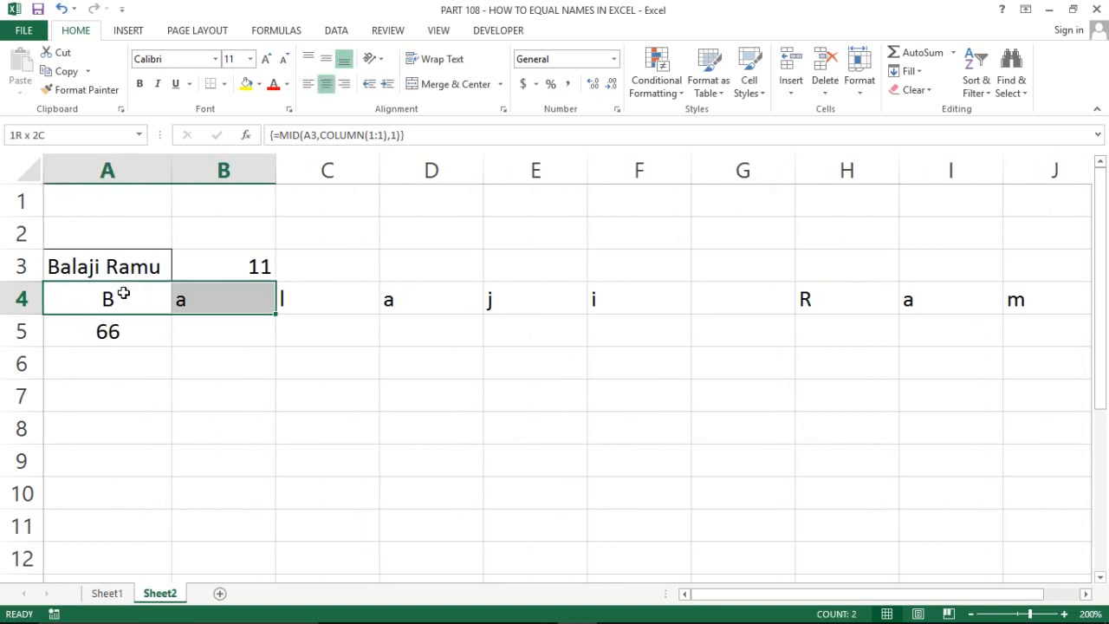
key("shift+Right")
key("shift+Right")
key("shift+Right")
key("shift+Right")
key("shift+Right")
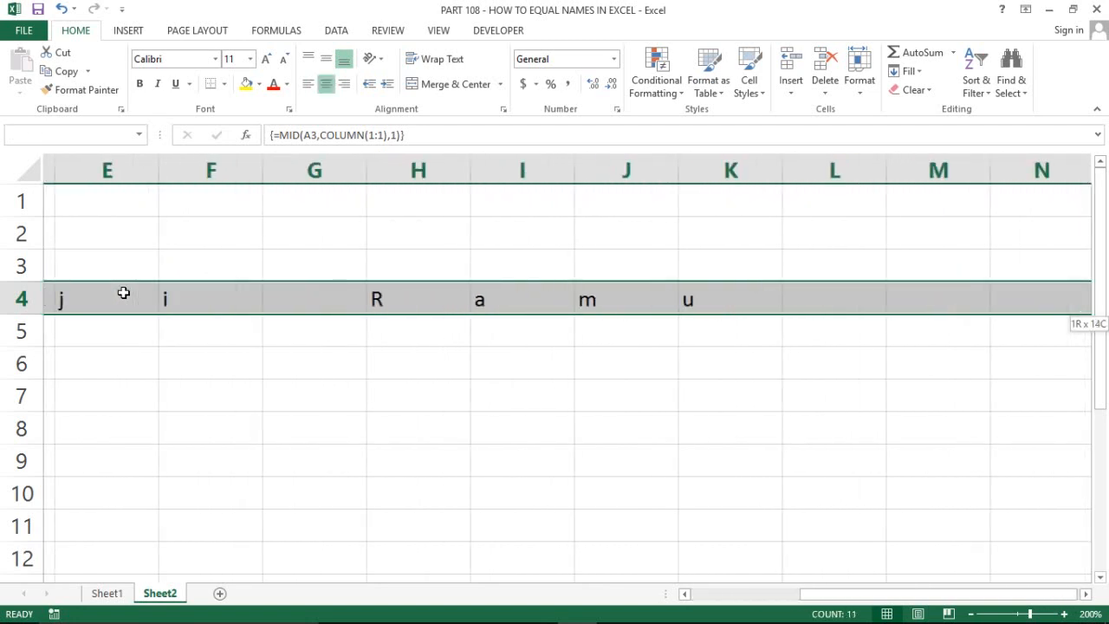
key("shift+Left")
key("shift+Left")
key("shift+Left")
key("shift+Left")
key("shift+Left")
key("Left")
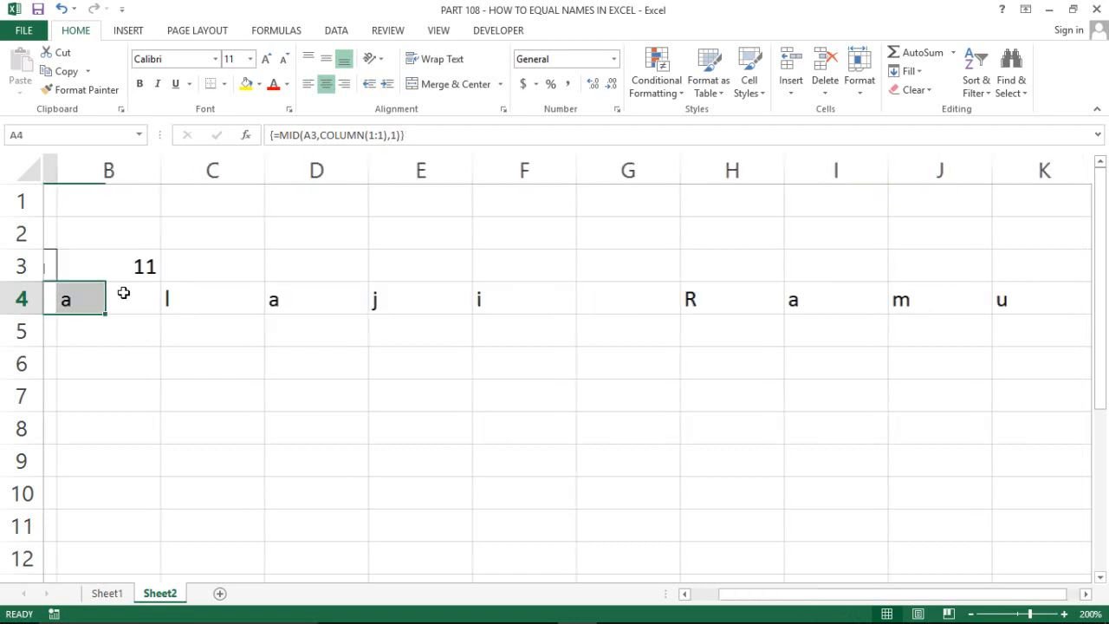
key("Right")
key("Right")
key("Right")
key("Left")
key("Left")
key("Left")
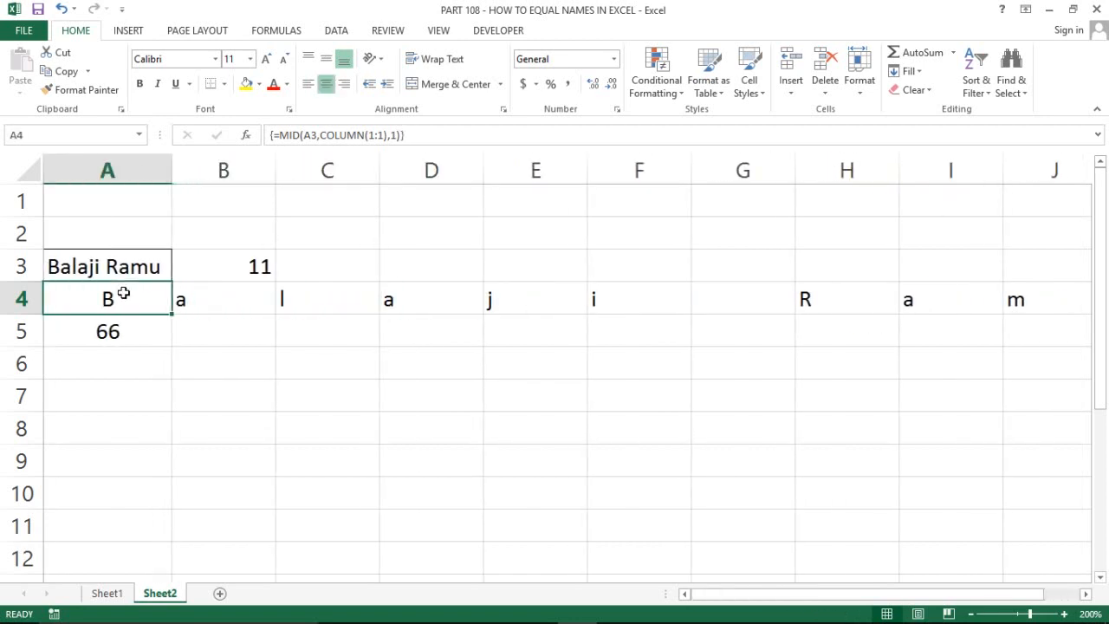
left_click(711, 293)
Copy the CODE formula from A5 across B5:K5 to get every letter's code
left_click(748, 161)
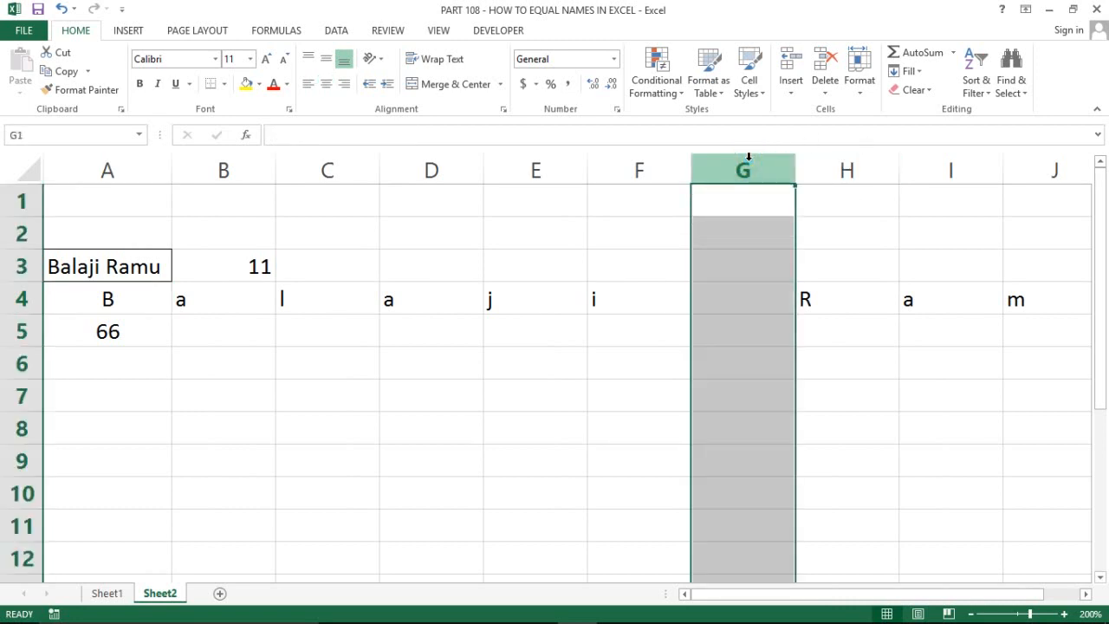
left_click(726, 295)
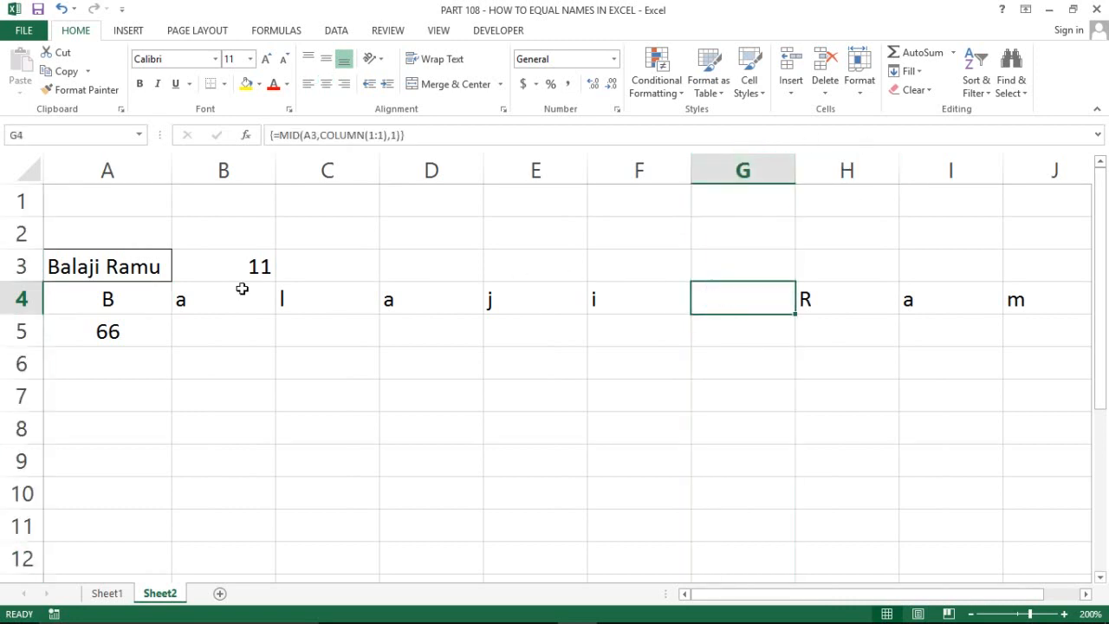
left_click(161, 333)
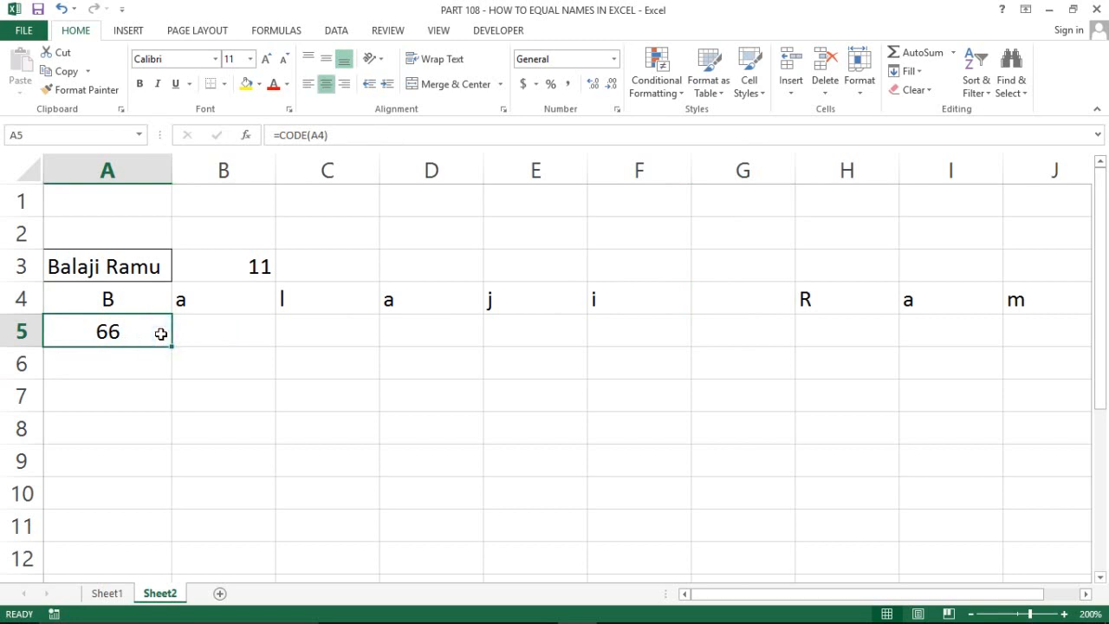
key("ctrl+c")
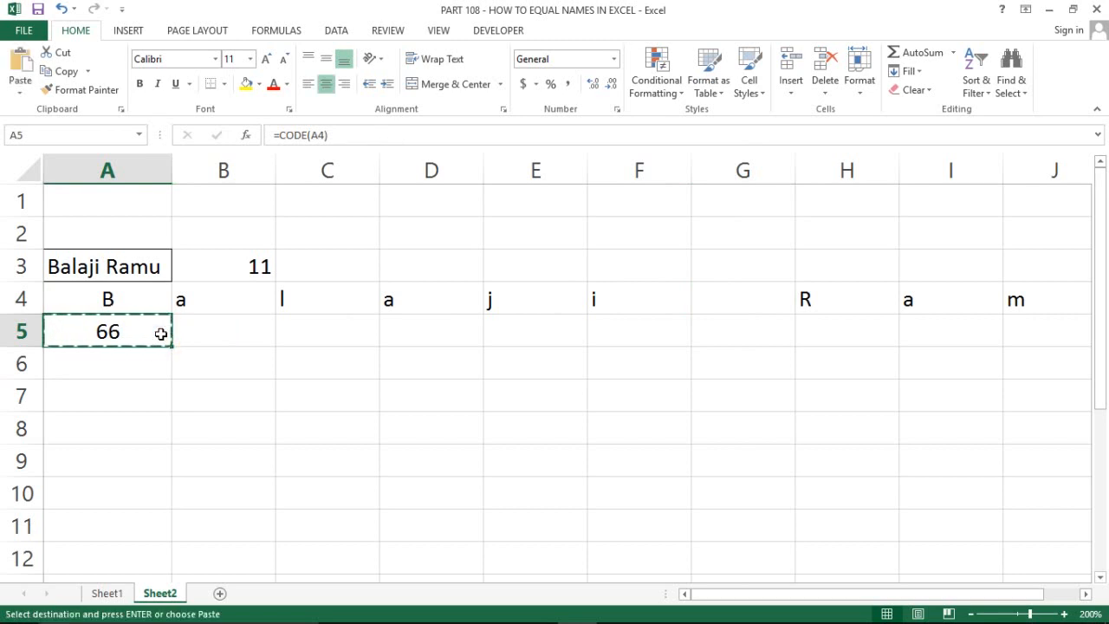
key("Right")
key("shift+Right")
key("shift+Right")
key("shift+Right")
key("shift+Right")
key("shift+Right")
key("shift+Right")
key("shift+Right")
key("shift+Right")
key("shift+Right")
key("shift+Right")
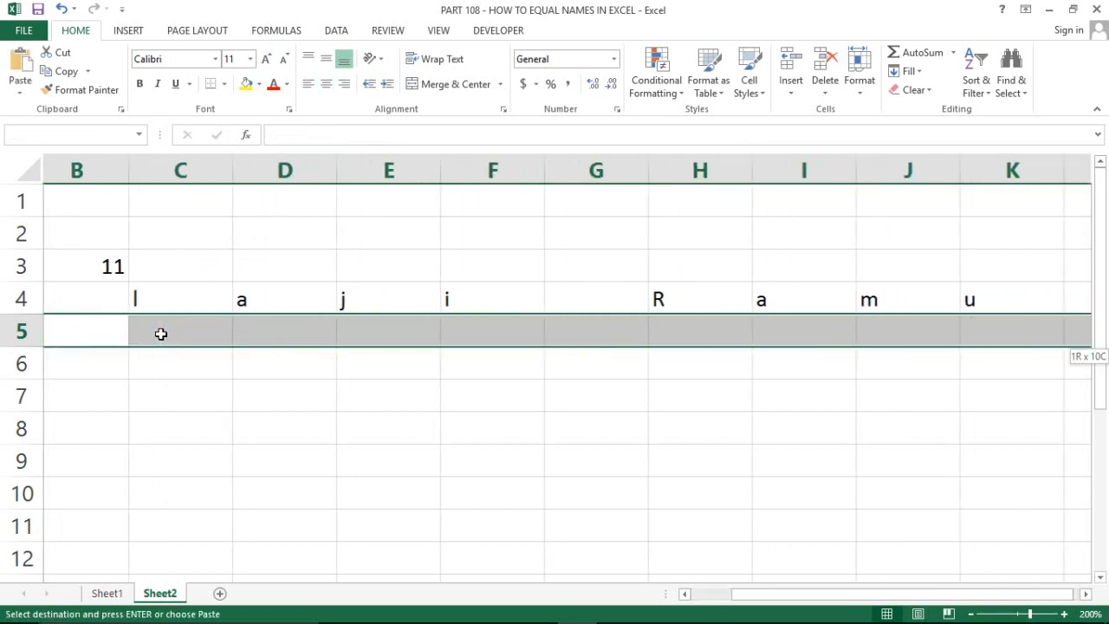
key("shift+Left")
key("ctrl+v")
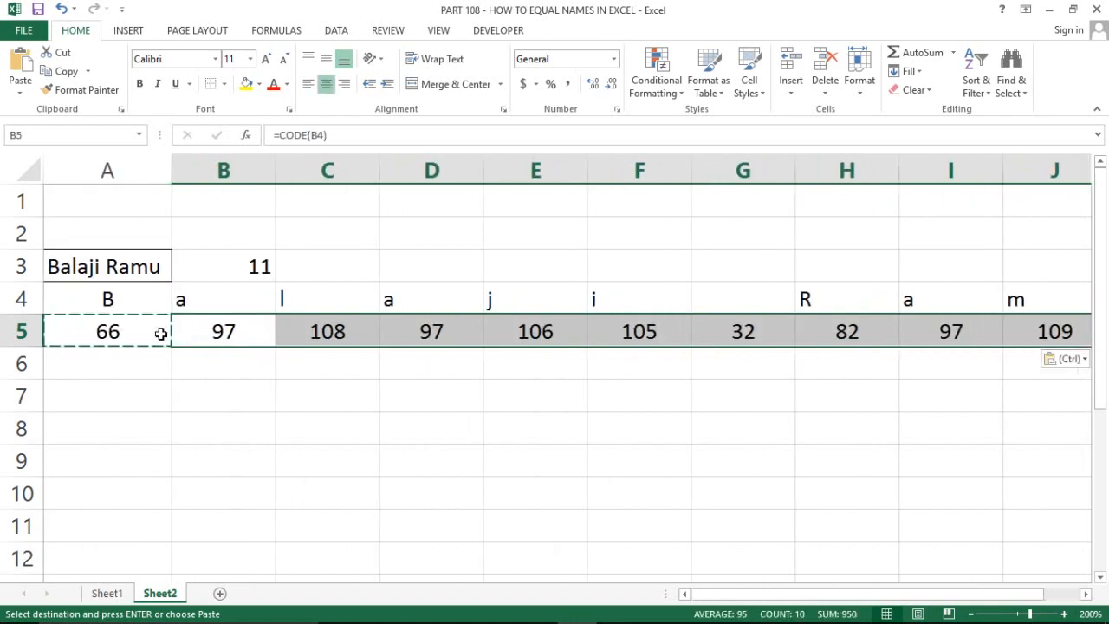
key("Escape")
Left-align the letters and codes in A4:K5
key("Up")
key("Up")
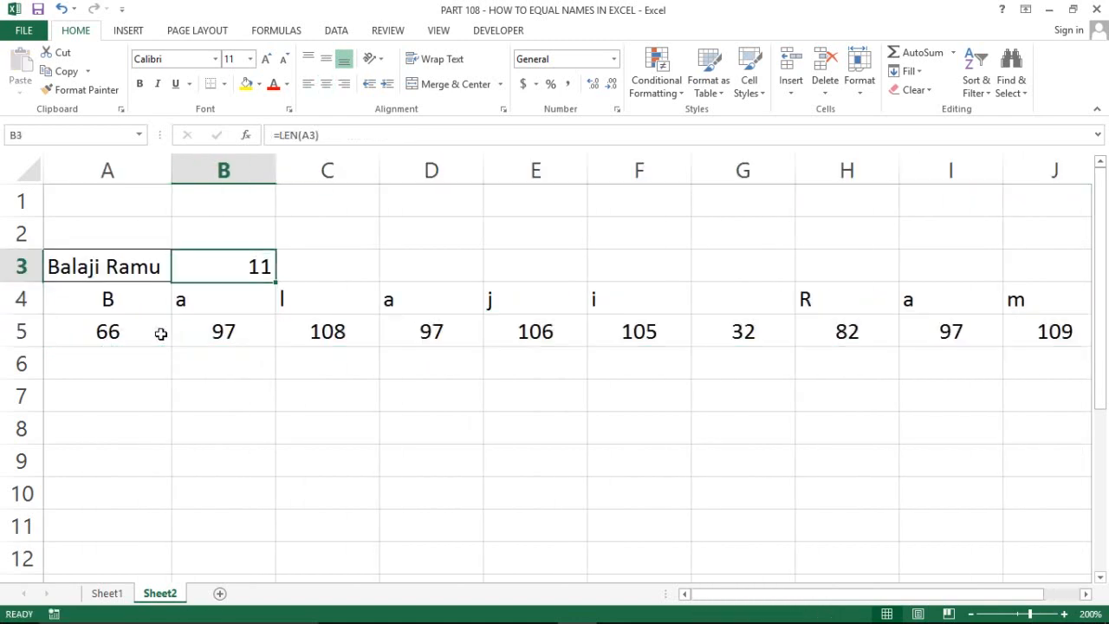
key("Left")
key("Down")
key("shift+Down")
key("ctrl+shift+Right")
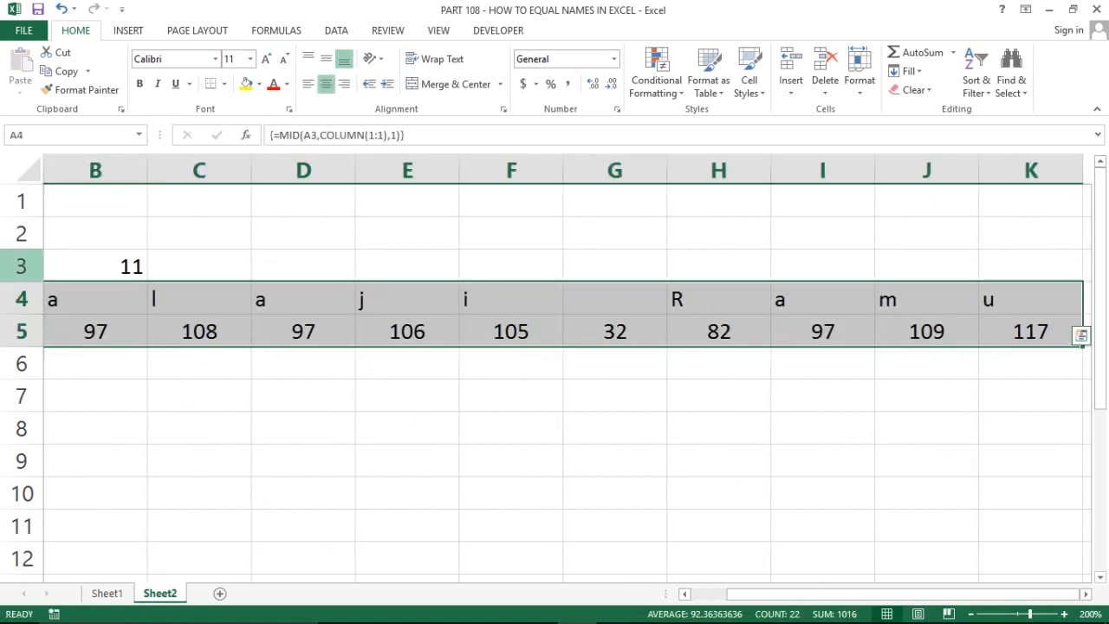
left_click(308, 83)
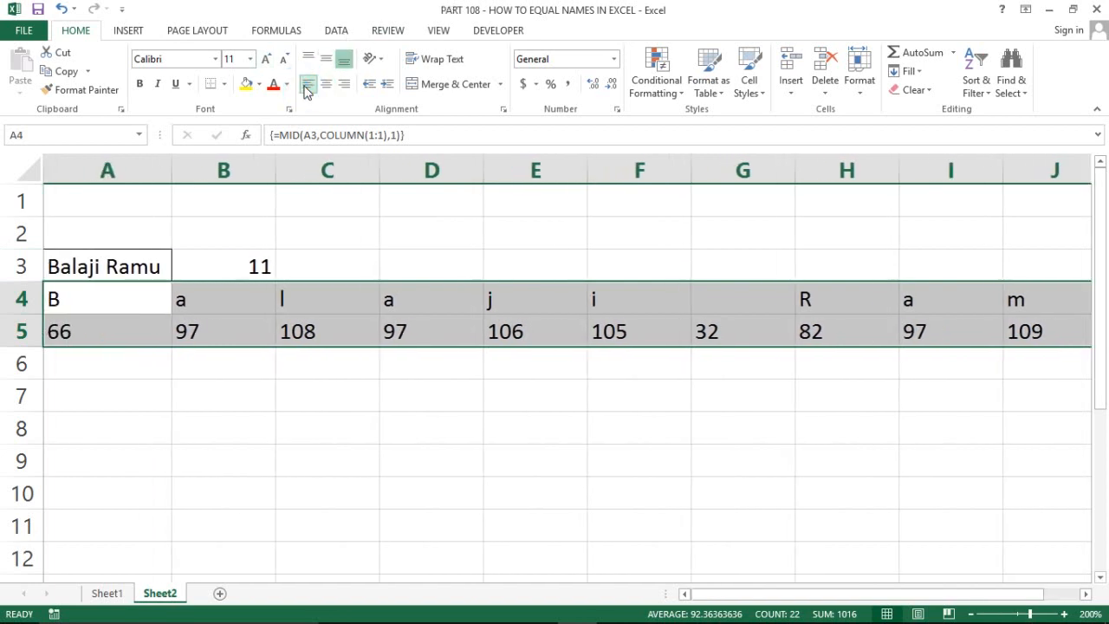
Review the letters and codes, ending in the empty cell L5
left_click(156, 291)
key("Right")
key("Right")
key("Right")
key("Right")
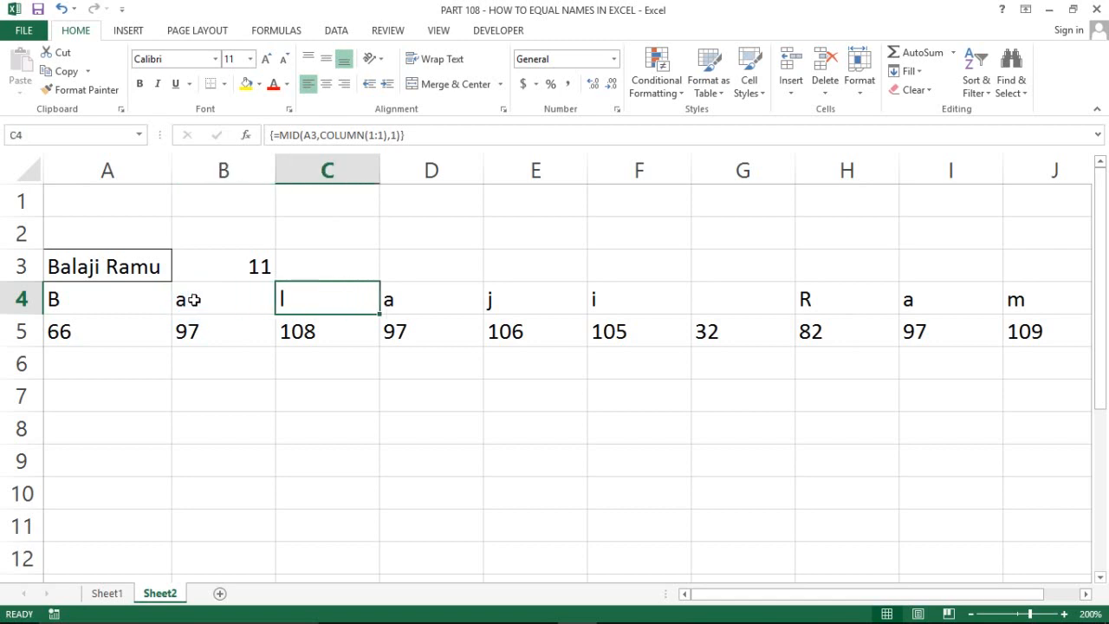
key("Down")
key("Right")
key("Right")
key("Right")
key("Right")
key("Right")
key("Right")
key("Right")
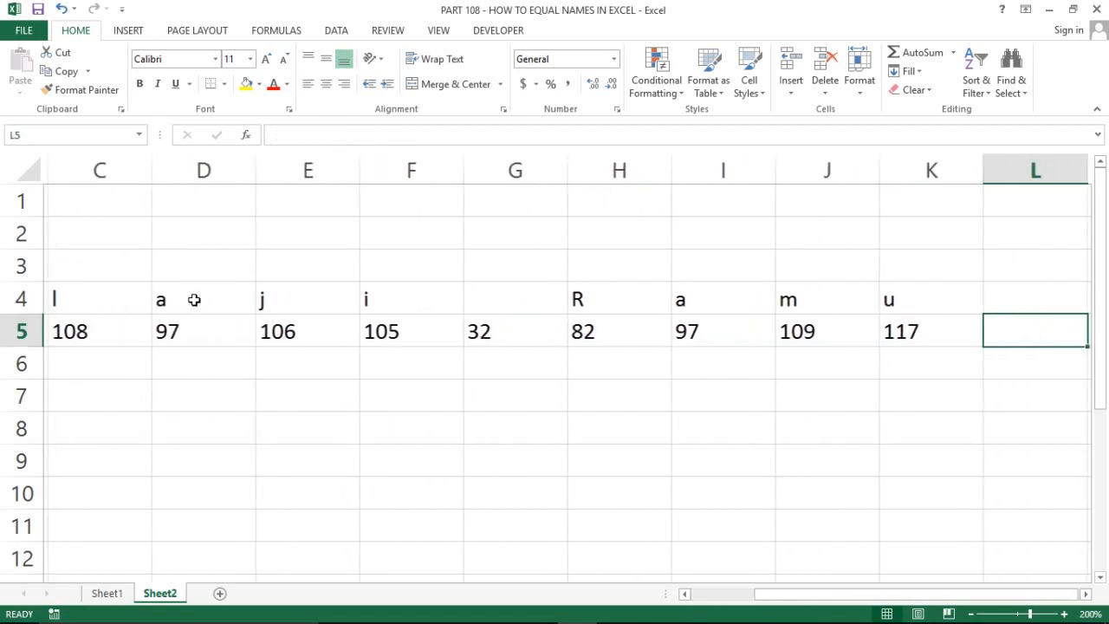
key("Left")
key("Right")
key("Right")
Enter =SUM(A5:K5) in L5 to total the character codes as 1016
key("Left")
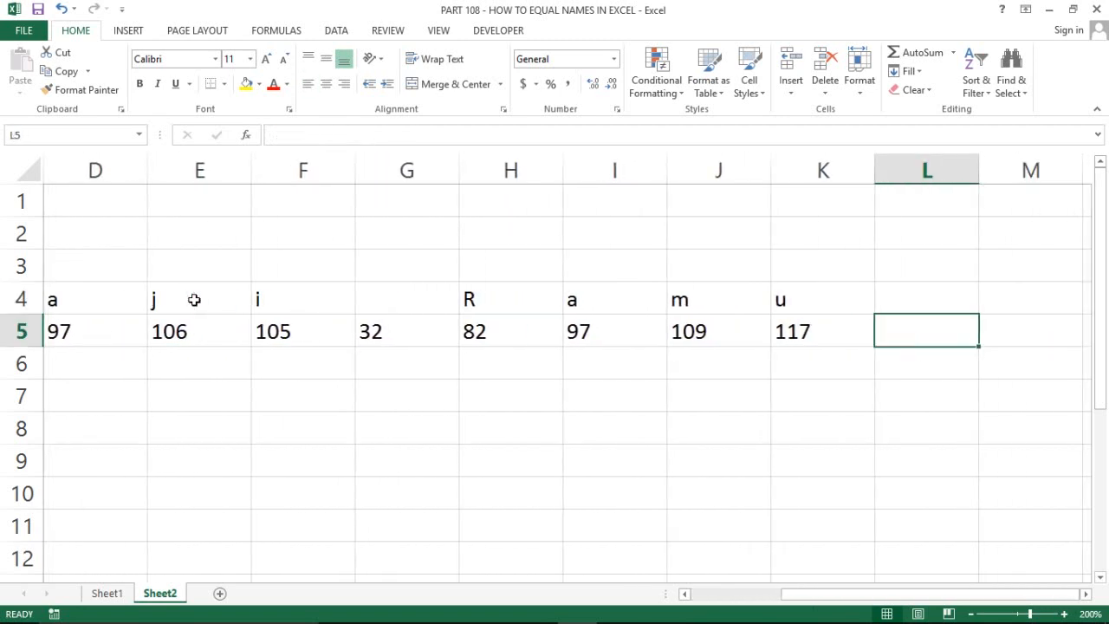
type("=sum")
key("Tab")
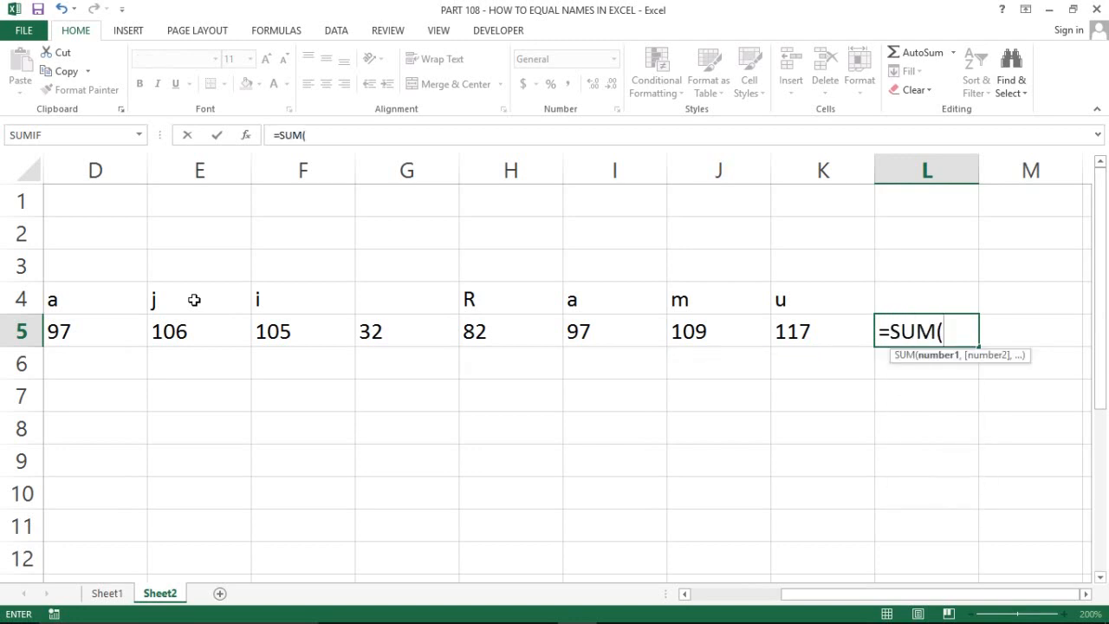
key("Left")
key("ctrl+shift+Left")
type(")")
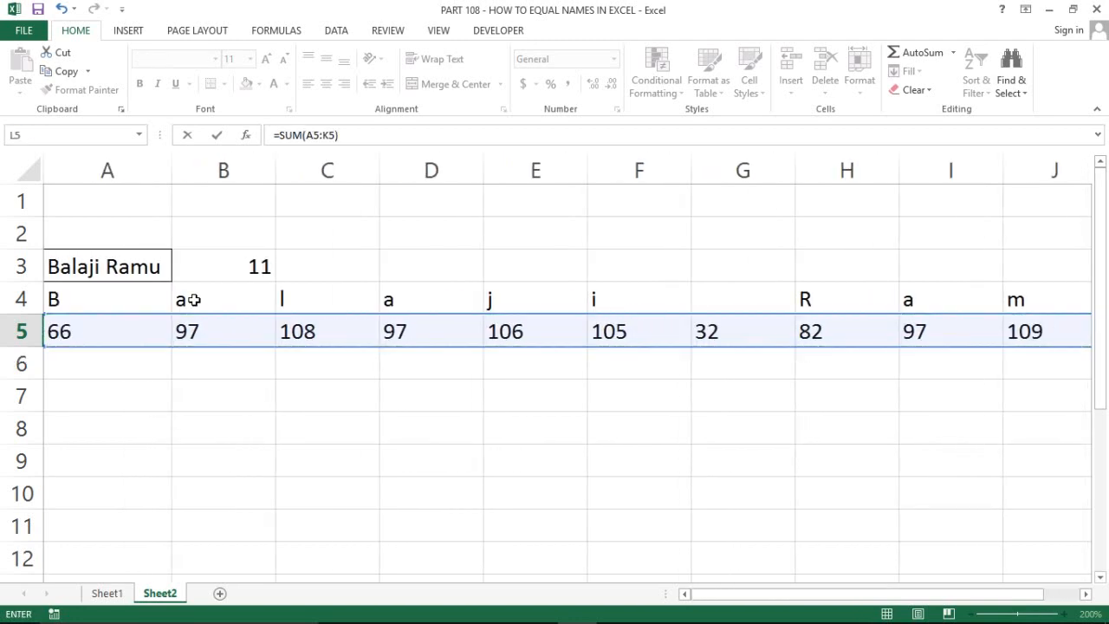
key("Return")
Make the 1016 total bold and label it 'Total' in L4
key("Up")
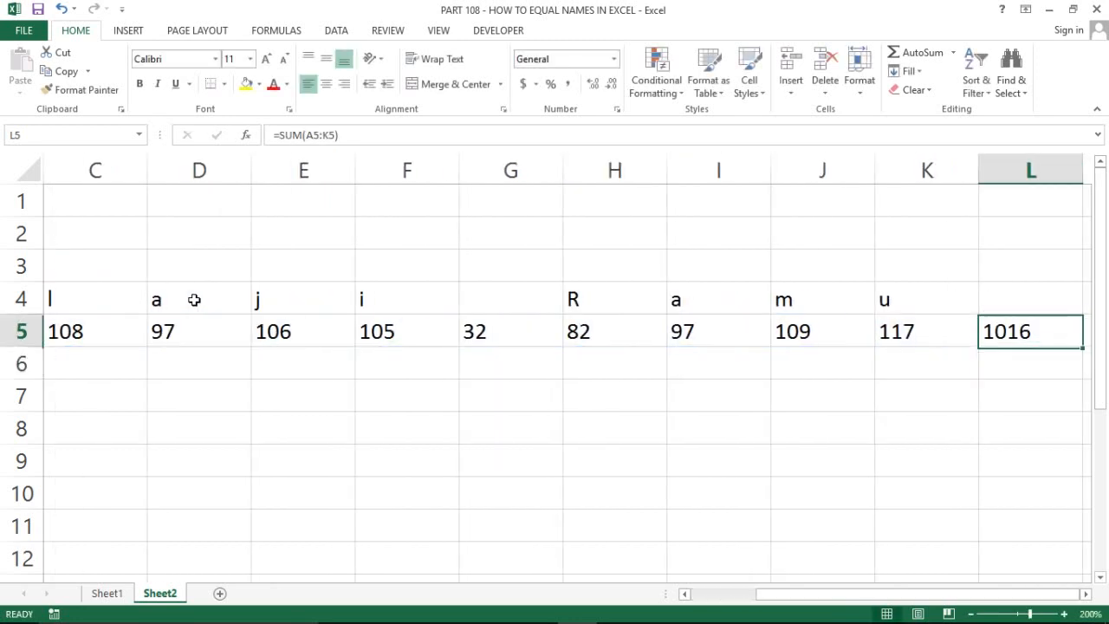
key("Right")
key("Left")
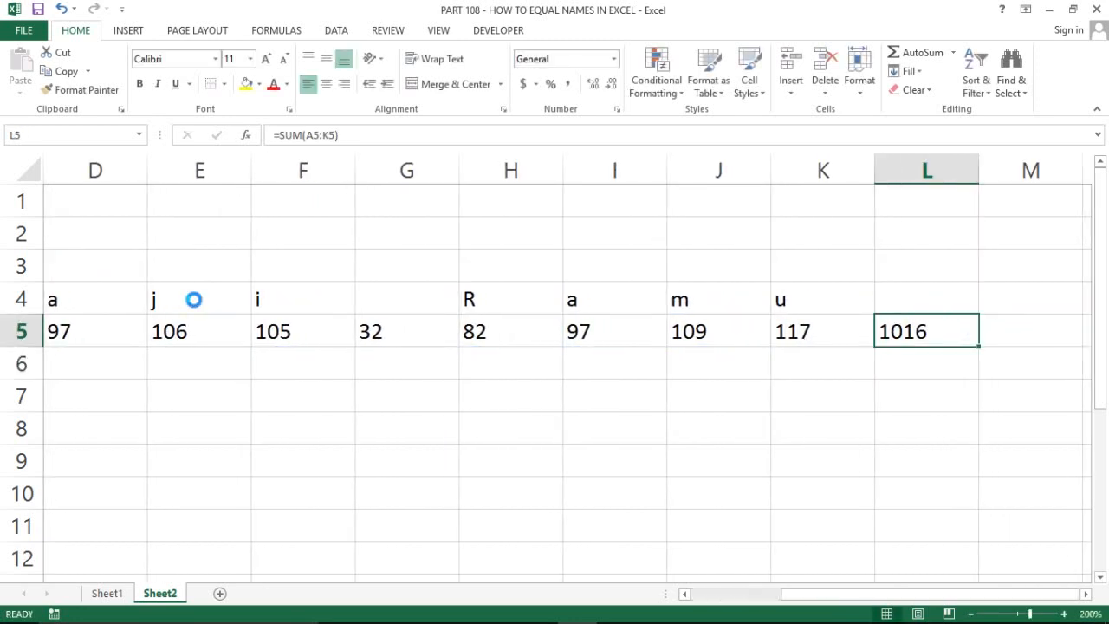
key("ctrl+b")
key("Up")
type("Total")
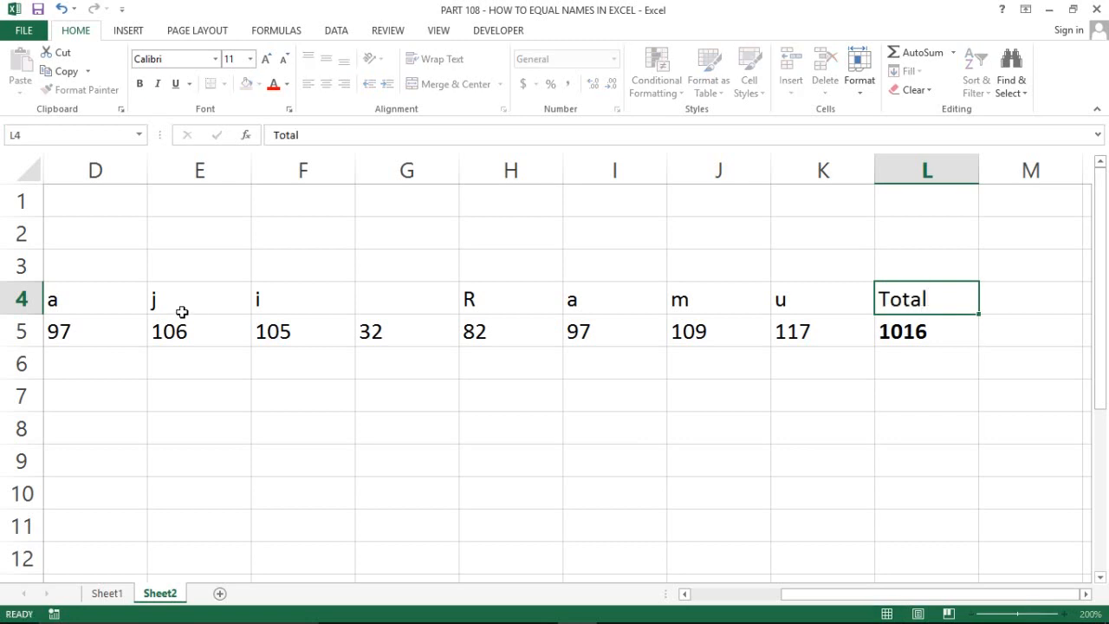
key("Return")
key("shift+Down")
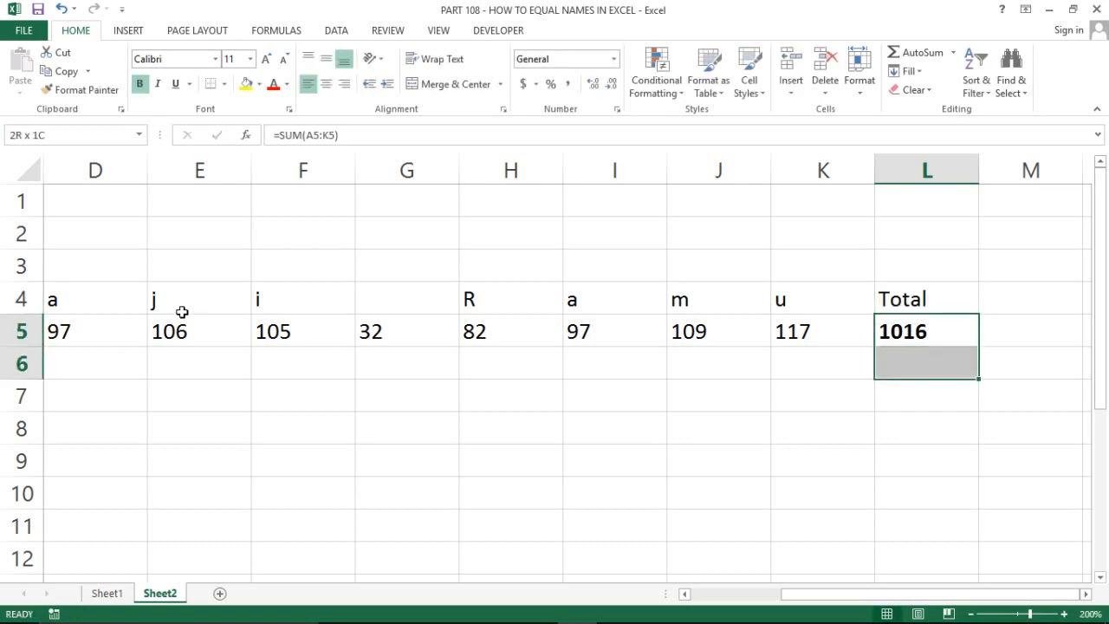
key("shift+Up")
key("Left")
key("Left")
key("Left")
key("Left")
key("Left")
key("Left")
key("Left")
key("Left")
key("Left")
key("Left")
key("Left")
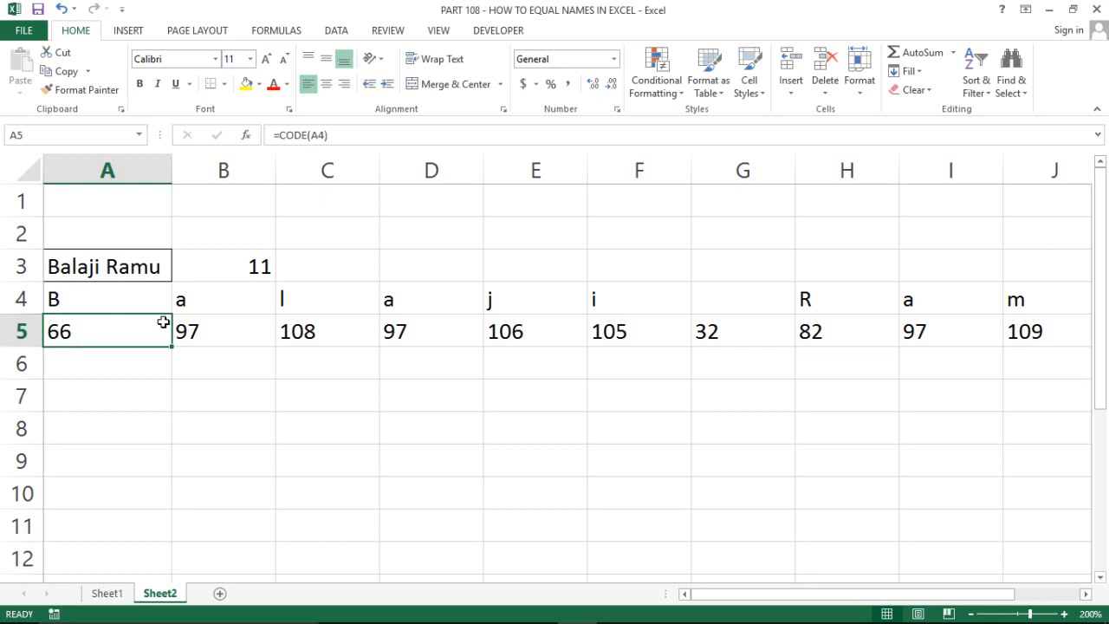
left_click(107, 593)
left_click(331, 232)
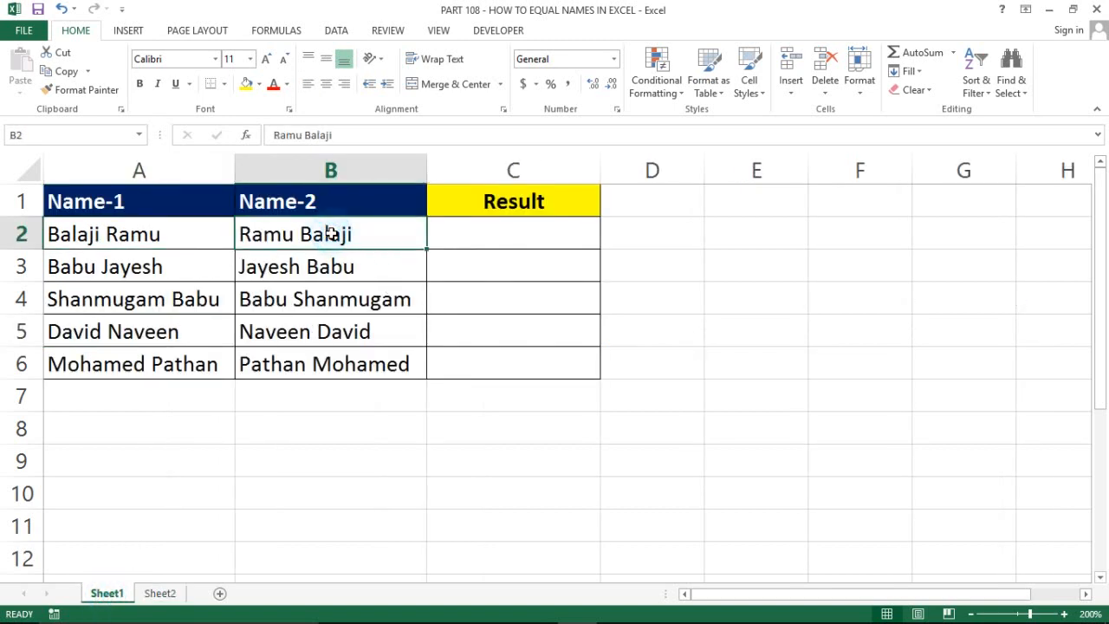
key("ctrl+c")
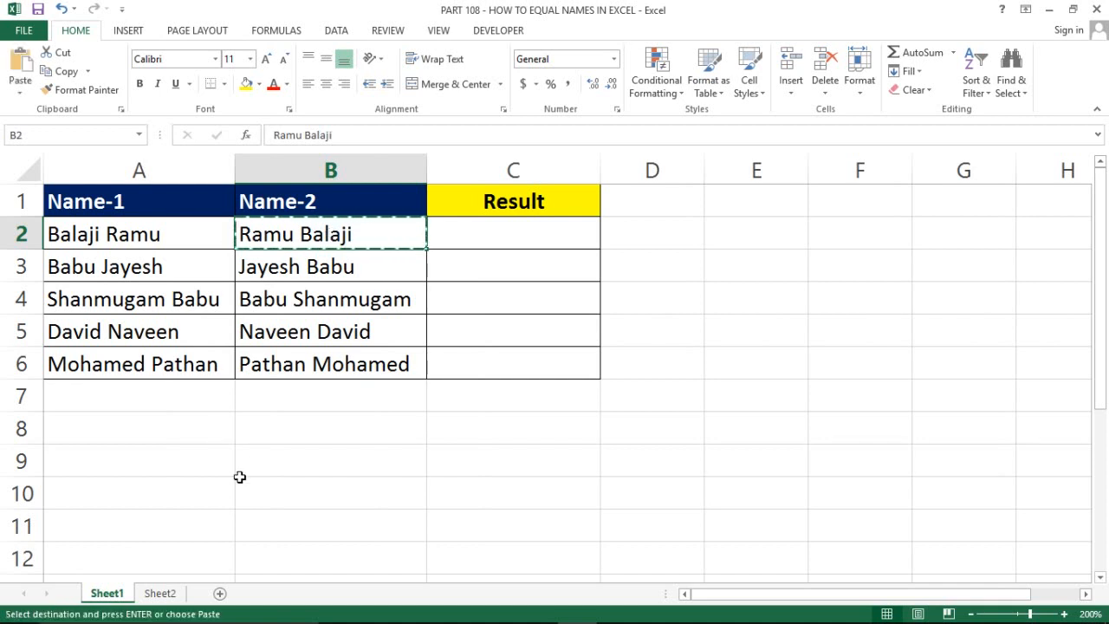
left_click(161, 594)
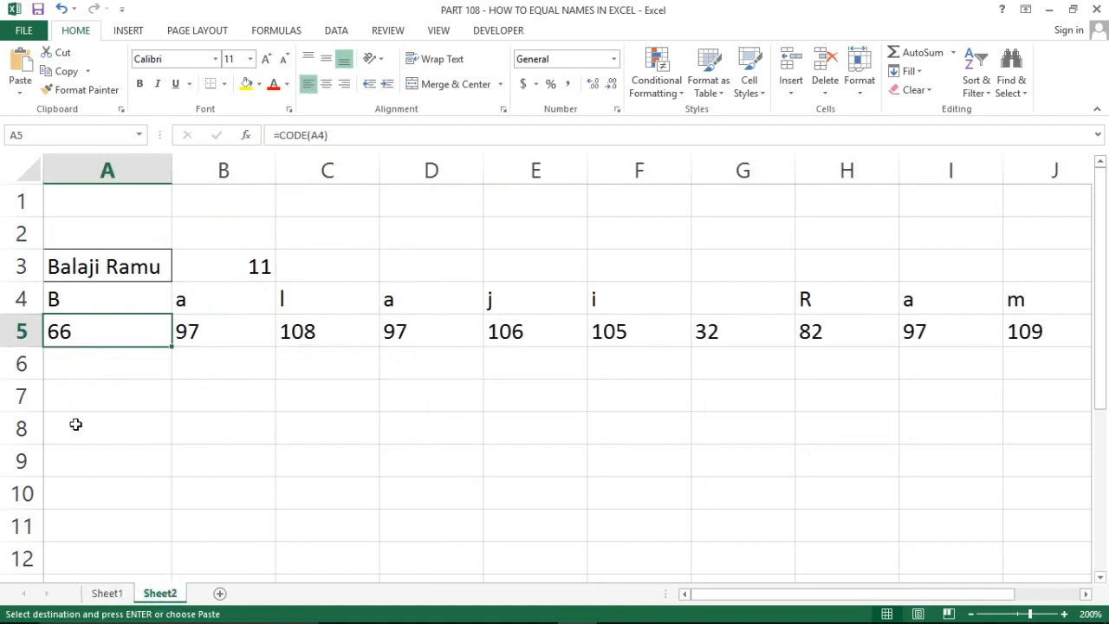
left_click(76, 425)
key("ctrl+v")
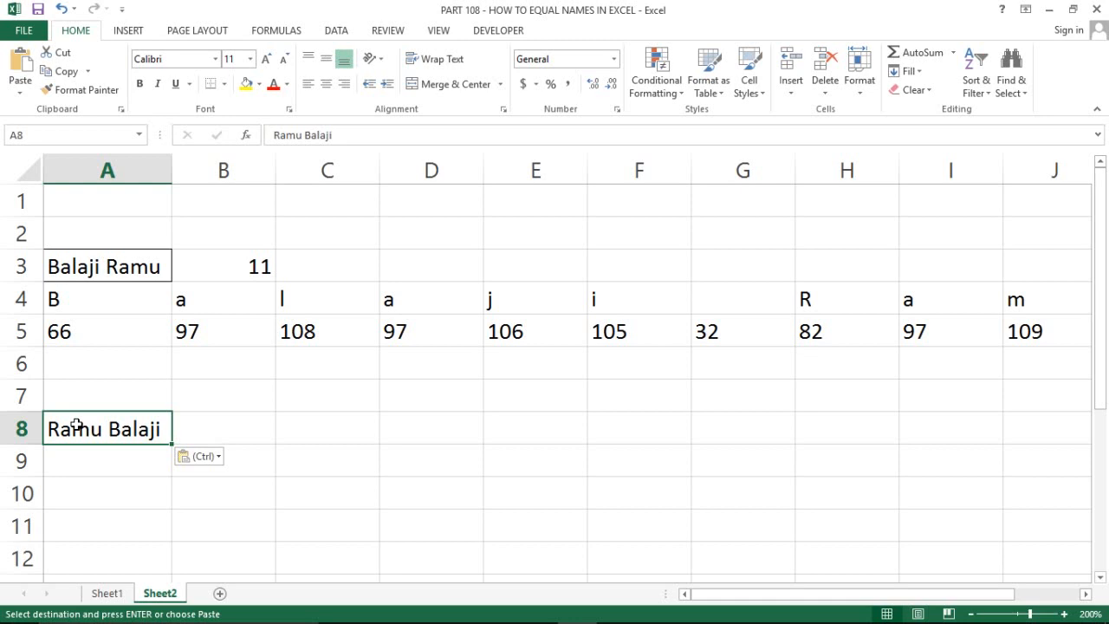
left_click(87, 456)
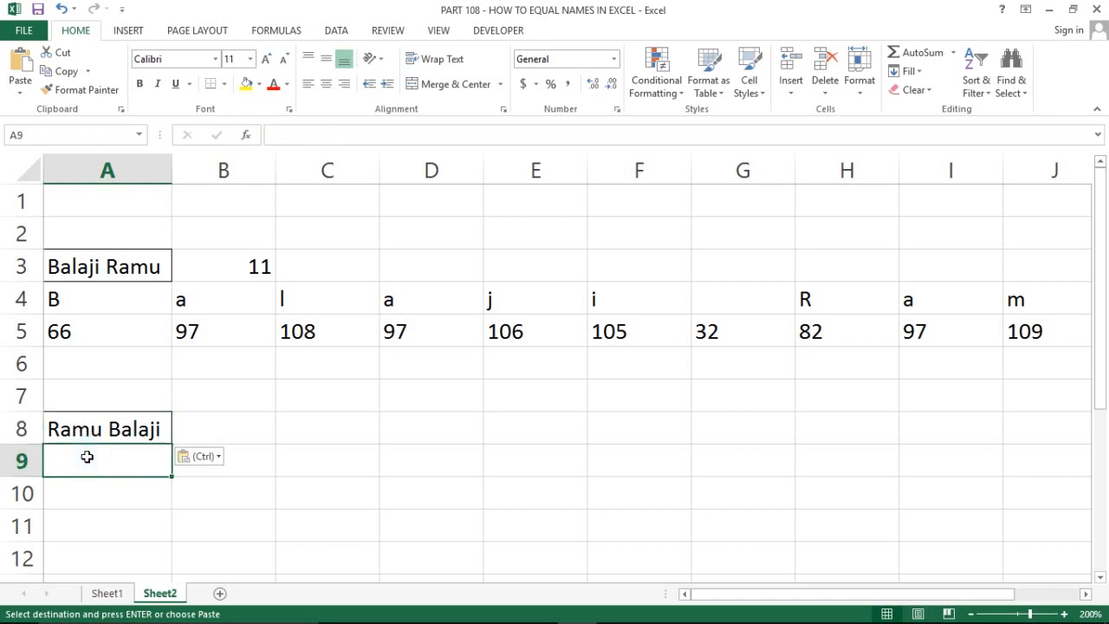
key("Escape")
key("shift+Right")
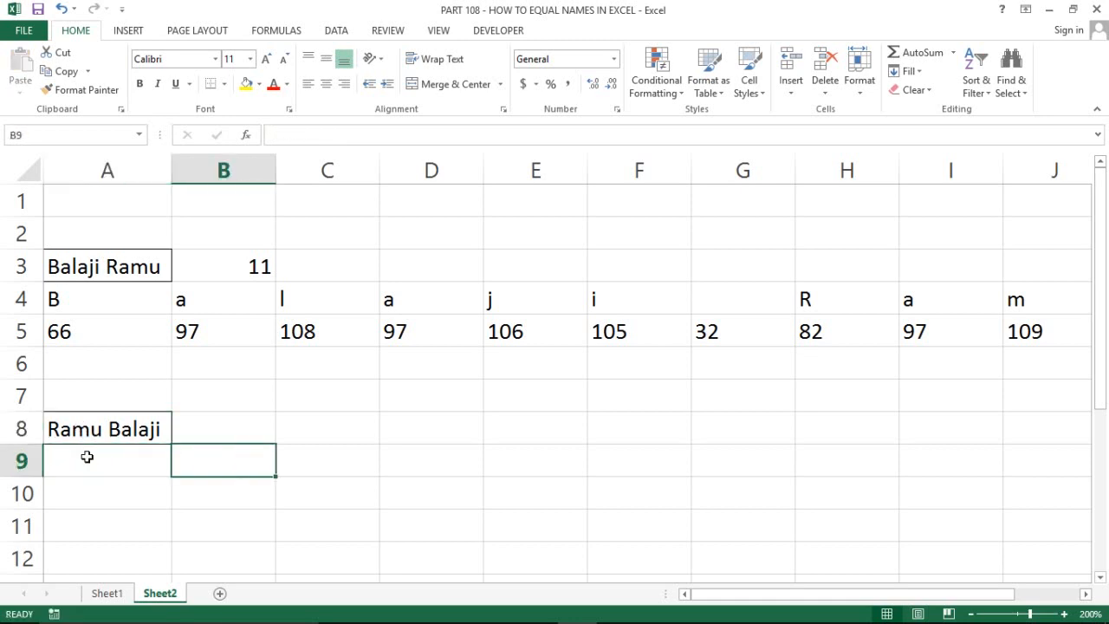
Select the eleven cells A9:K9 for the reversed name's characters
key("shift+Left")
type("=")
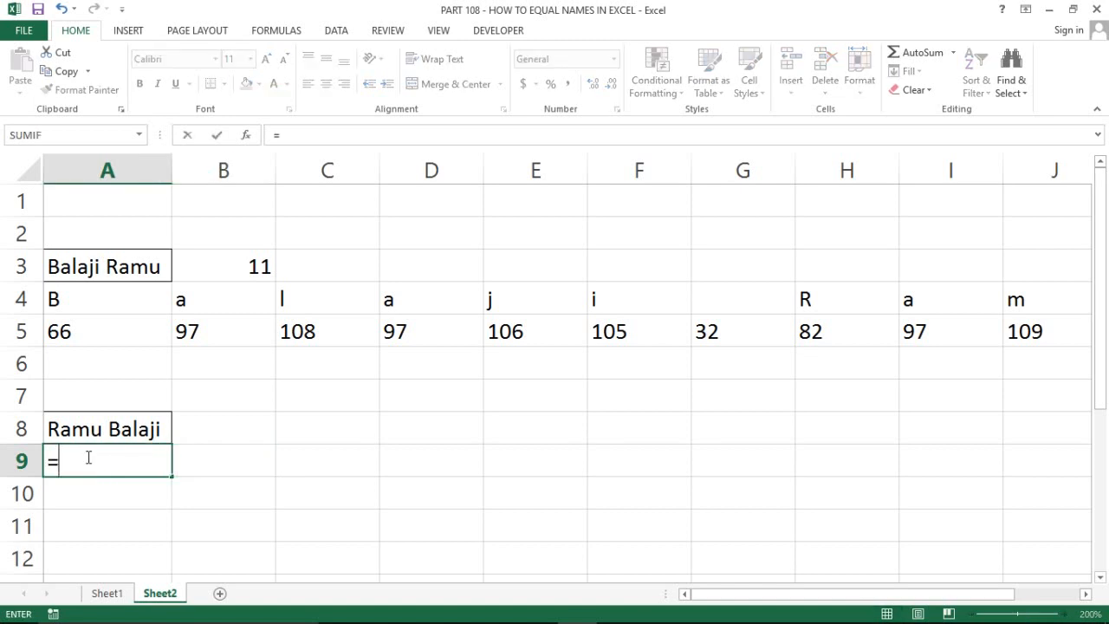
type("m")
key("Escape")
key("Escape")
key("Right")
key("Left")
key("shift+Right")
key("shift+Right")
key("shift+Right")
key("shift+Right")
key("shift+Right")
key("shift+Right")
key("shift+Right")
key("shift+Right")
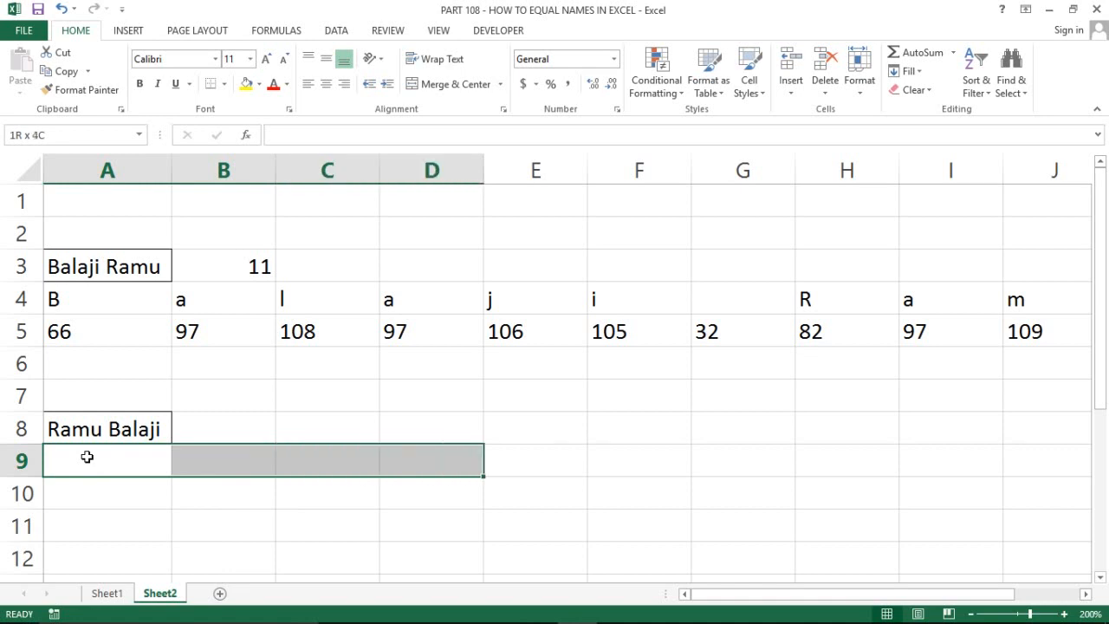
key("shift+Right")
key("shift+Right")
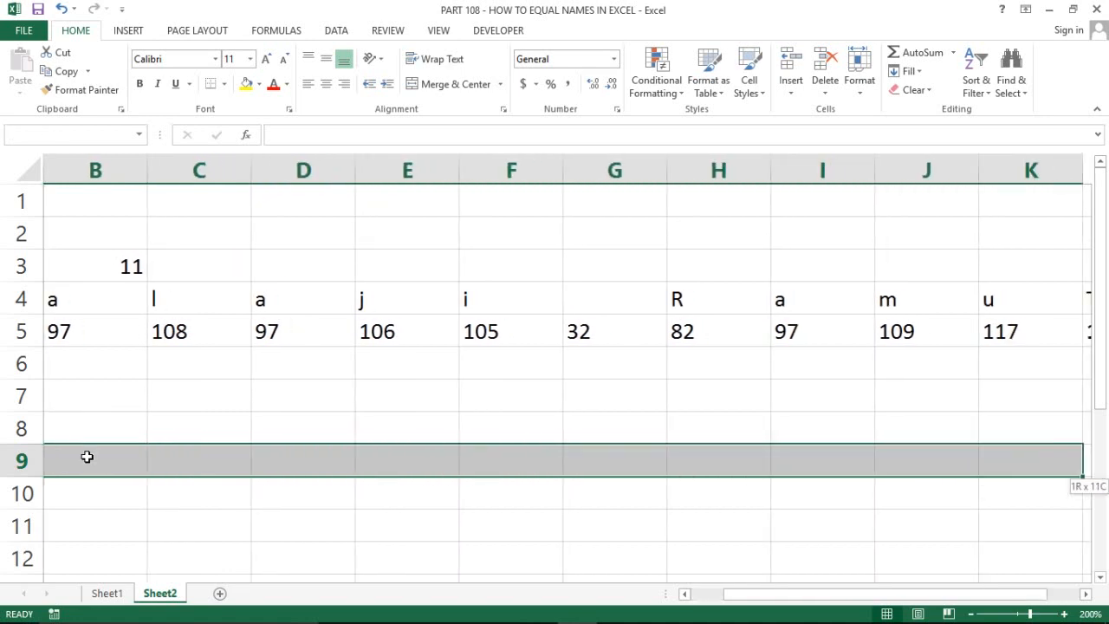
key("shift+Right")
key("shift+Left")
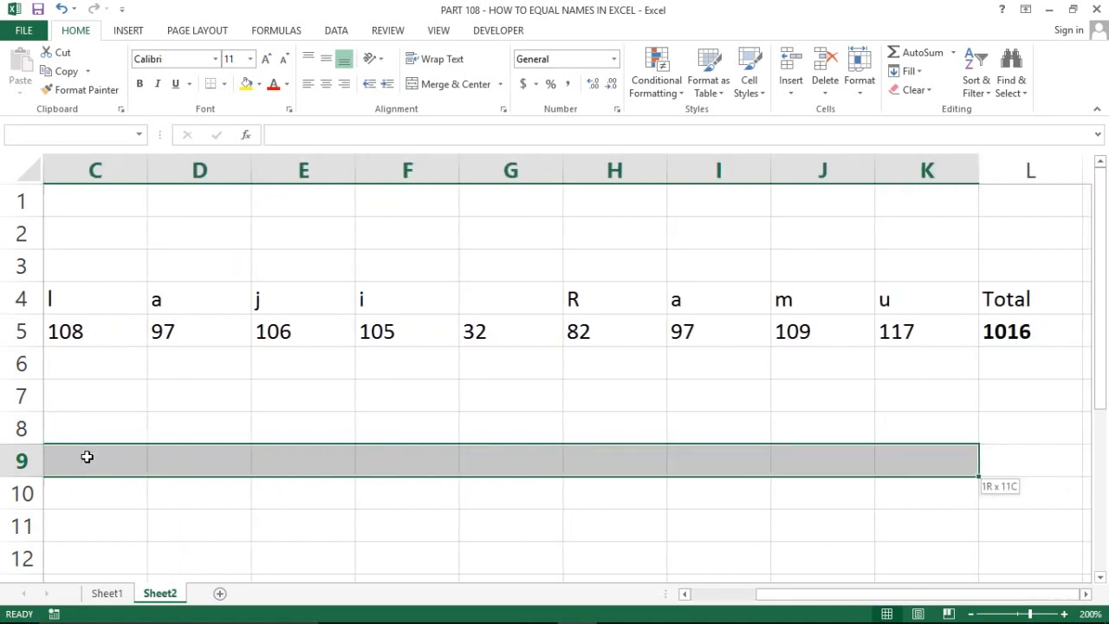
Enter =MID(A8,COLUMN(1:1),1) as an array formula across A9:K9
type("=mid")
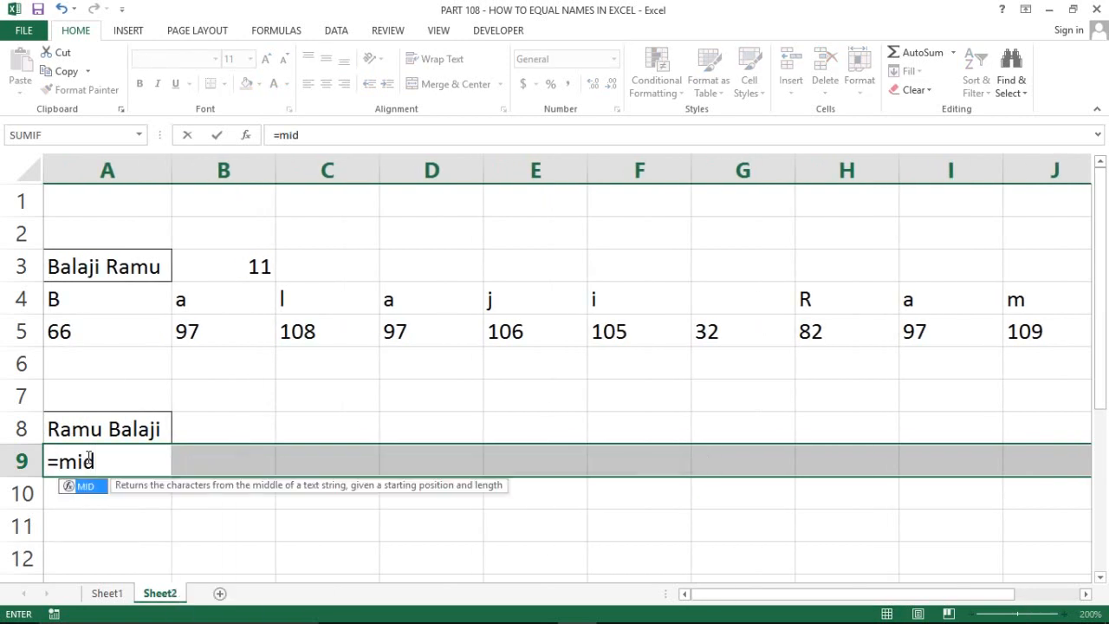
key("Tab")
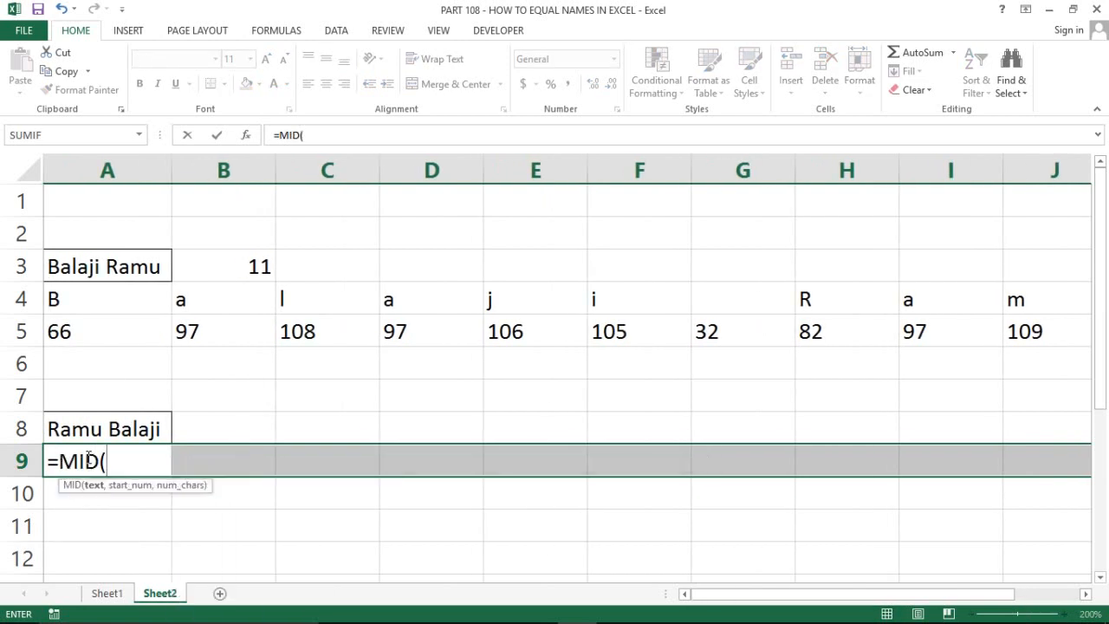
key("Up")
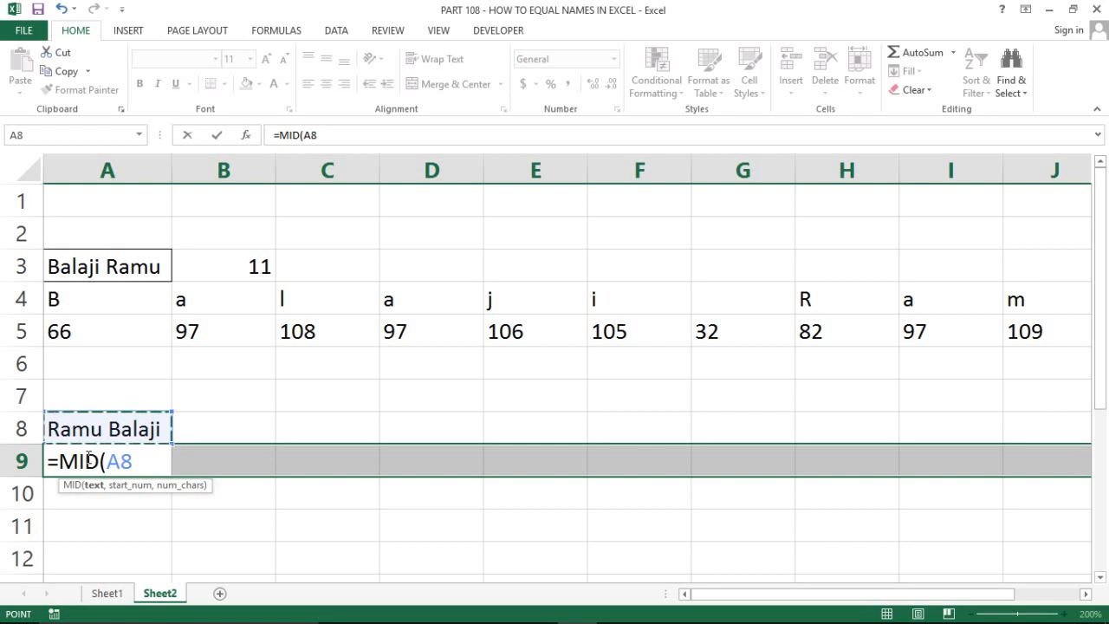
type(",")
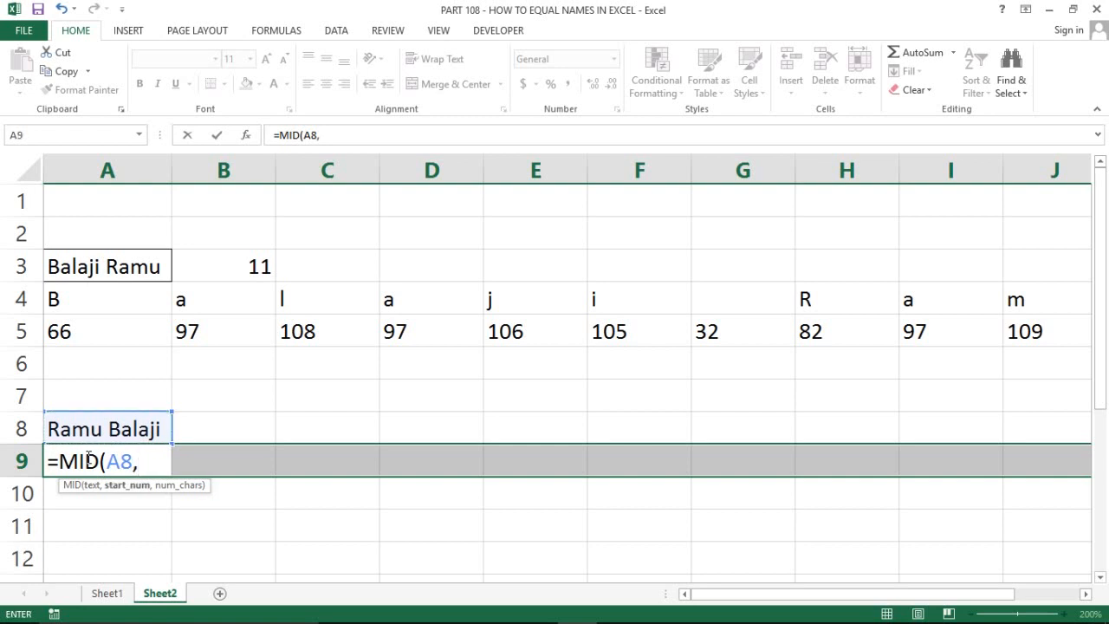
type("col")
key("Tab")
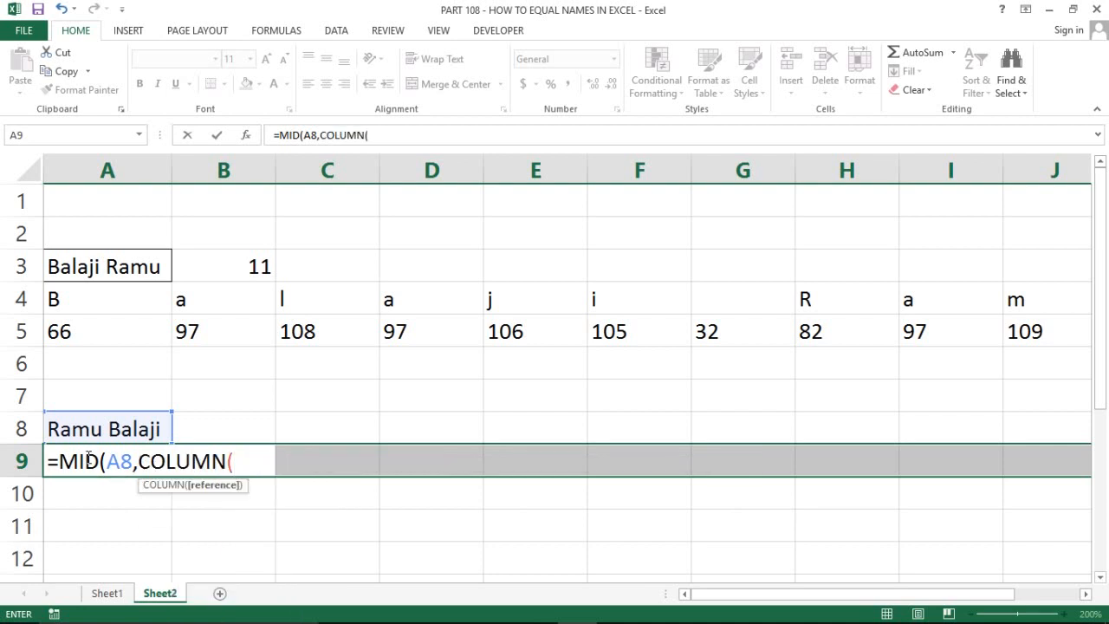
type("1:1)")
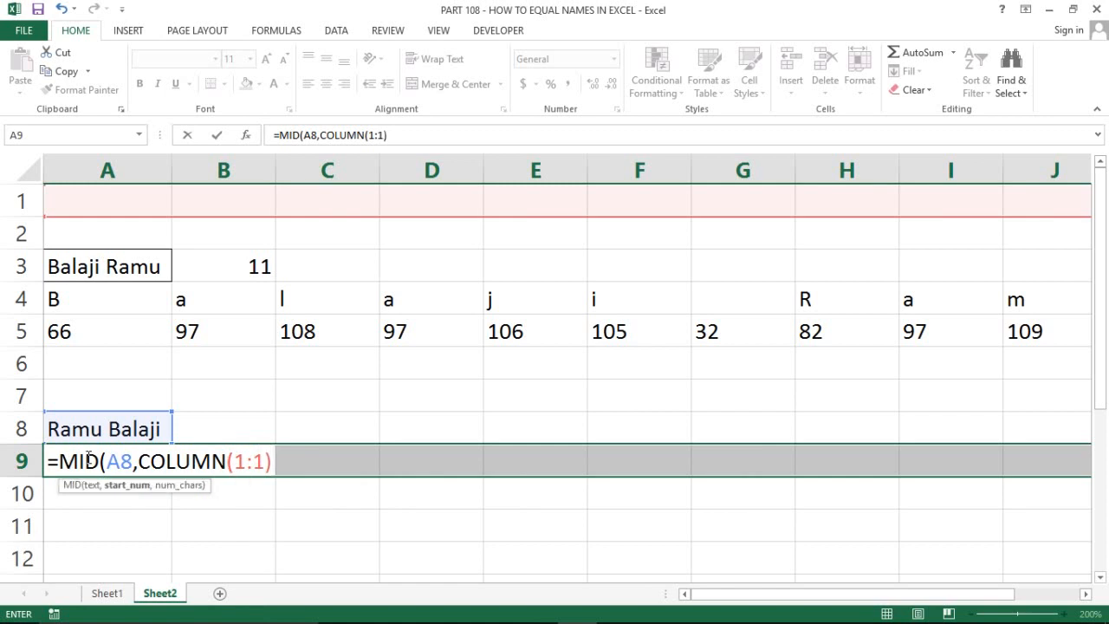
type(",")
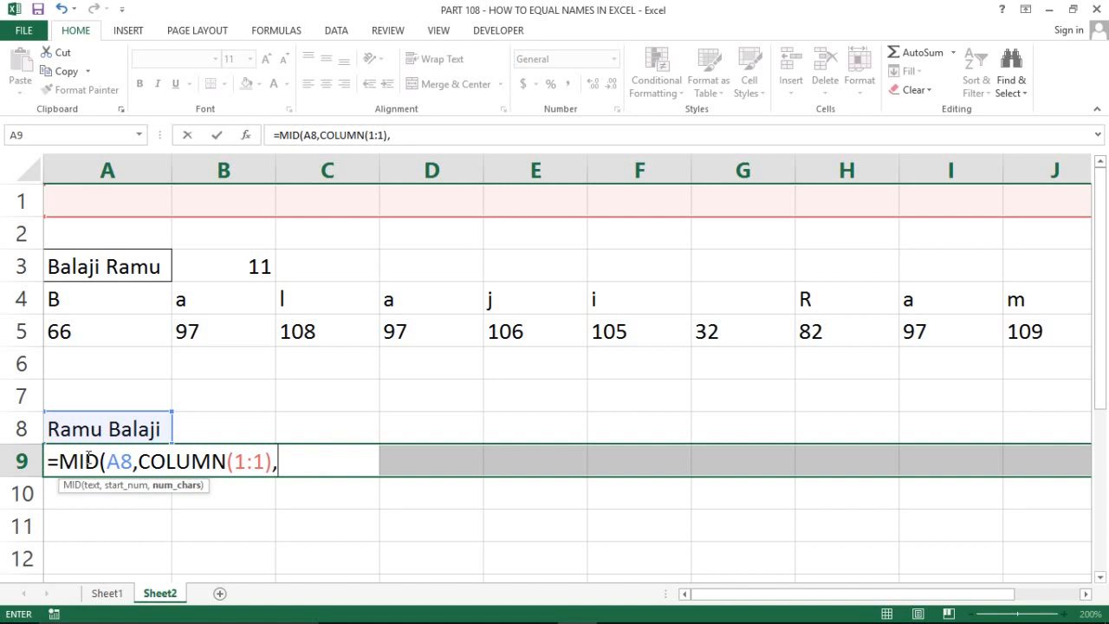
type("1)")
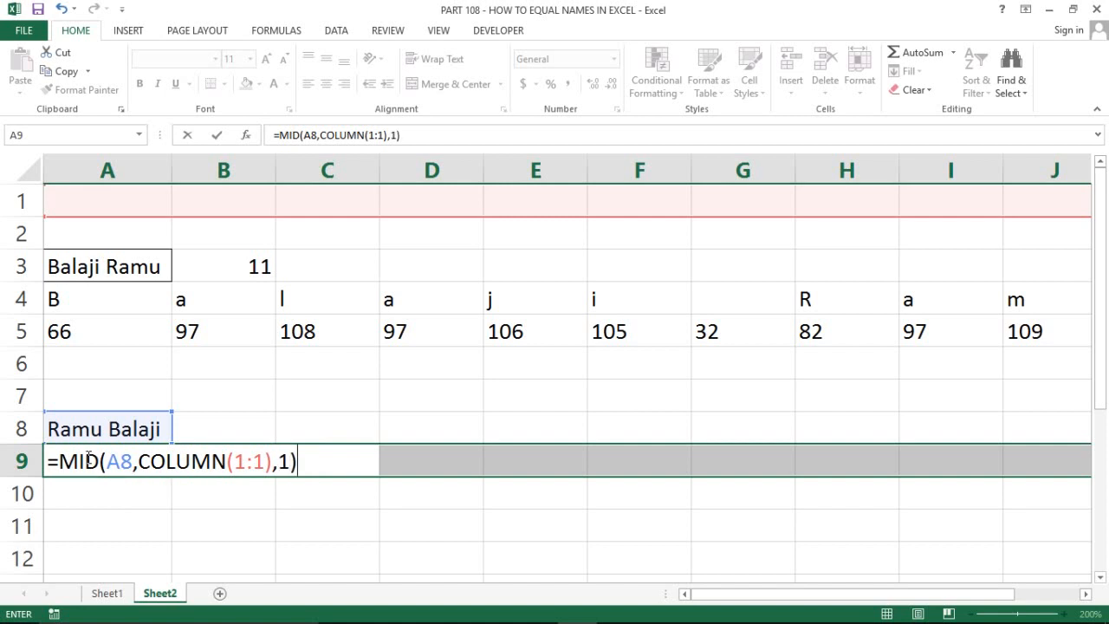
key("ctrl+shift+Return")
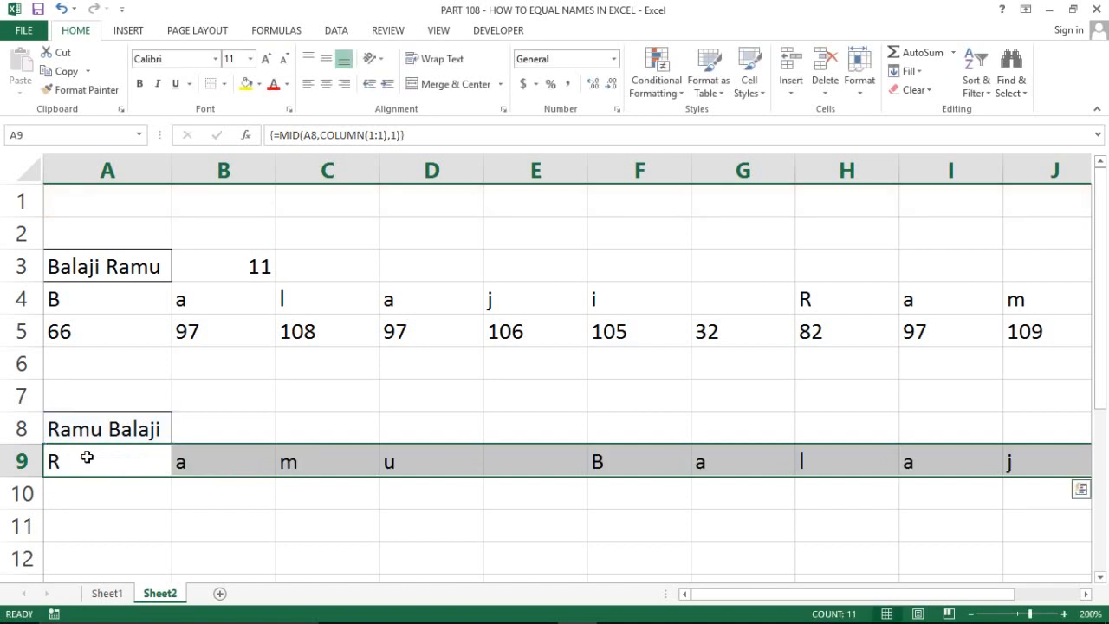
left_click(87, 457)
Give the blank space cells G4 and E9 a yellow fill
left_click_drag(86, 457, 433, 461)
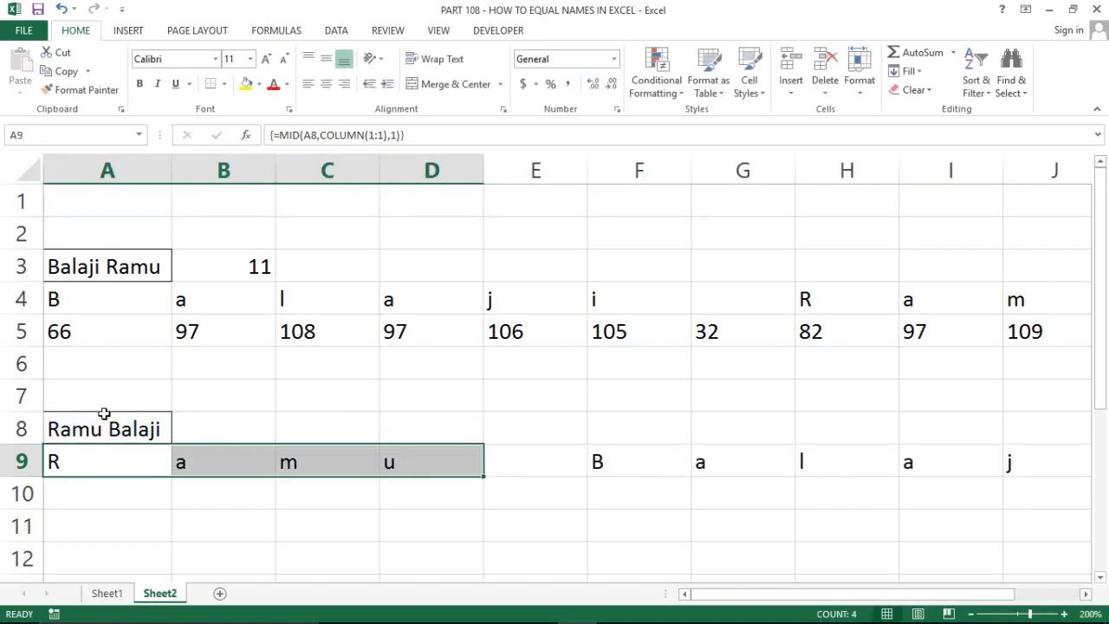
left_click(569, 450)
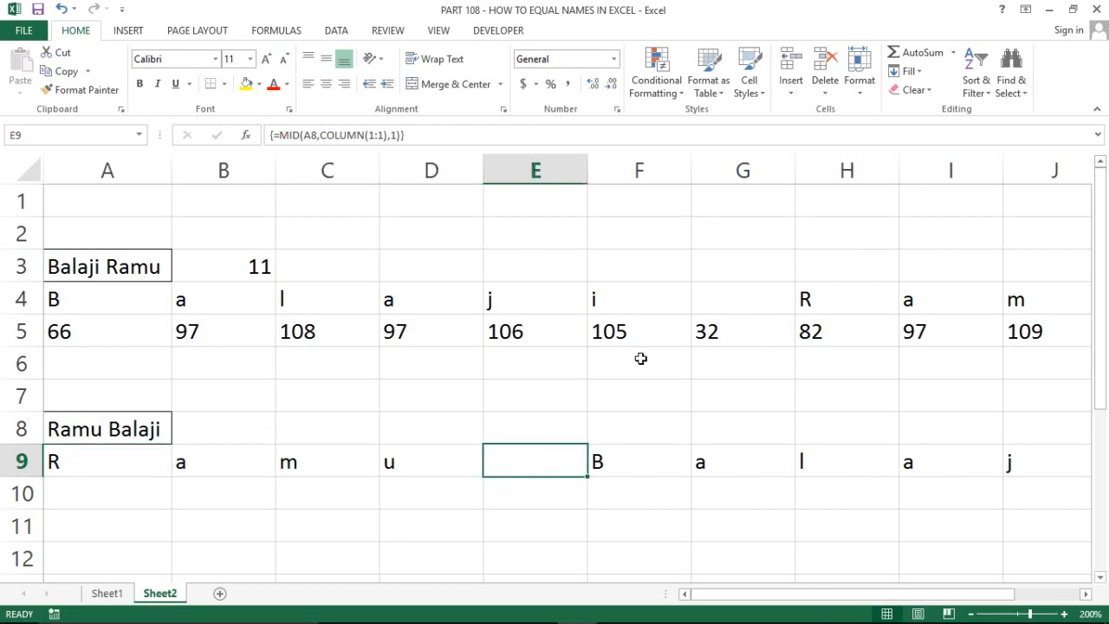
left_click(718, 165)
left_click(723, 302)
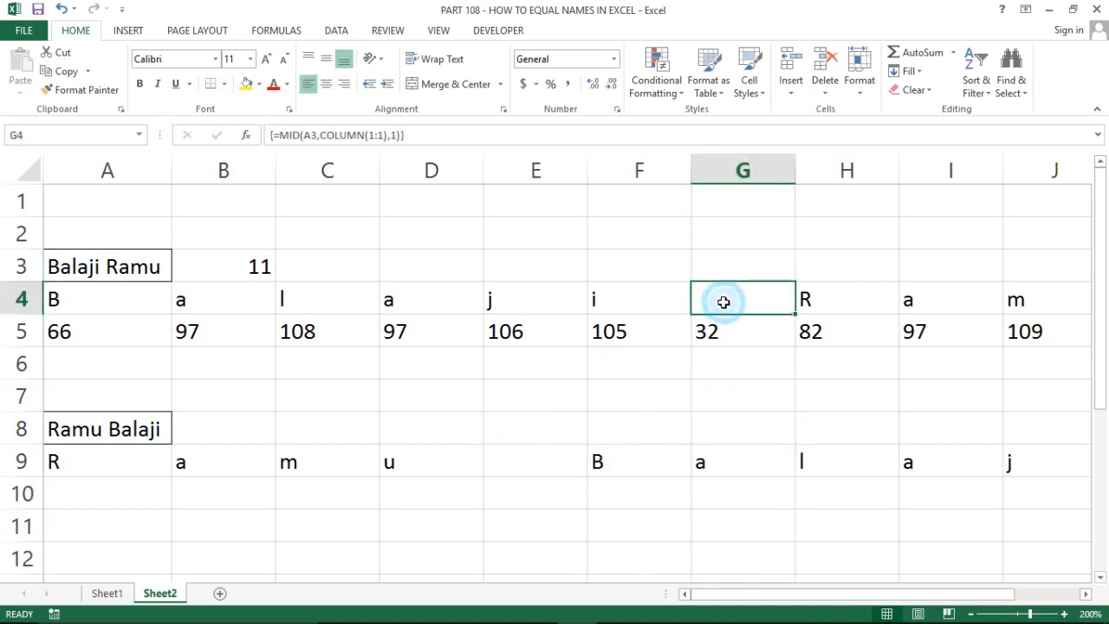
left_click(247, 84)
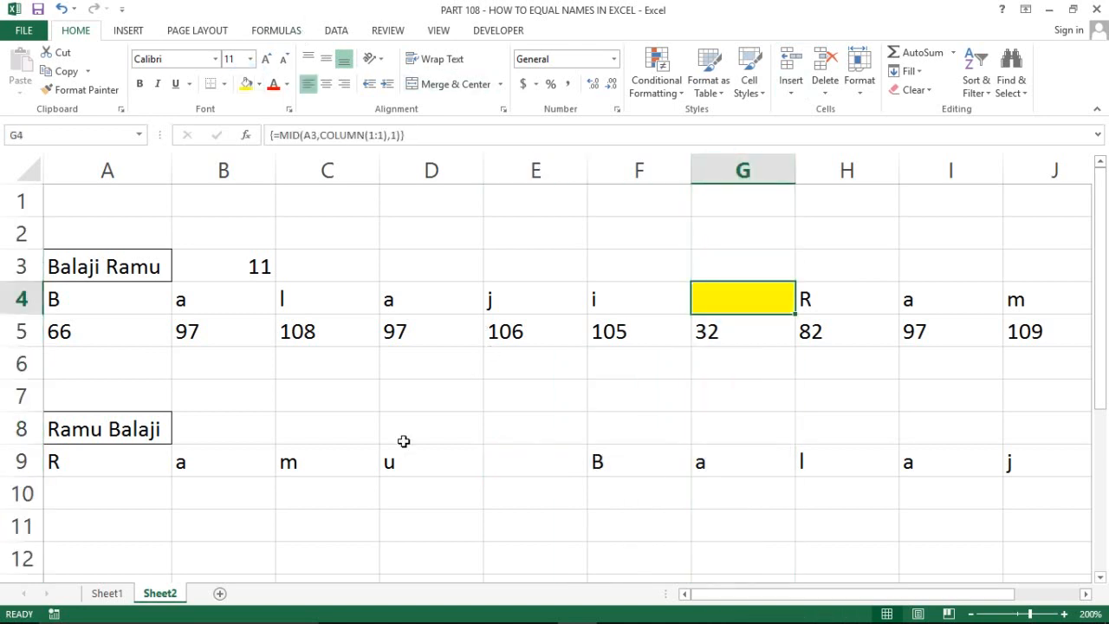
left_click(528, 463)
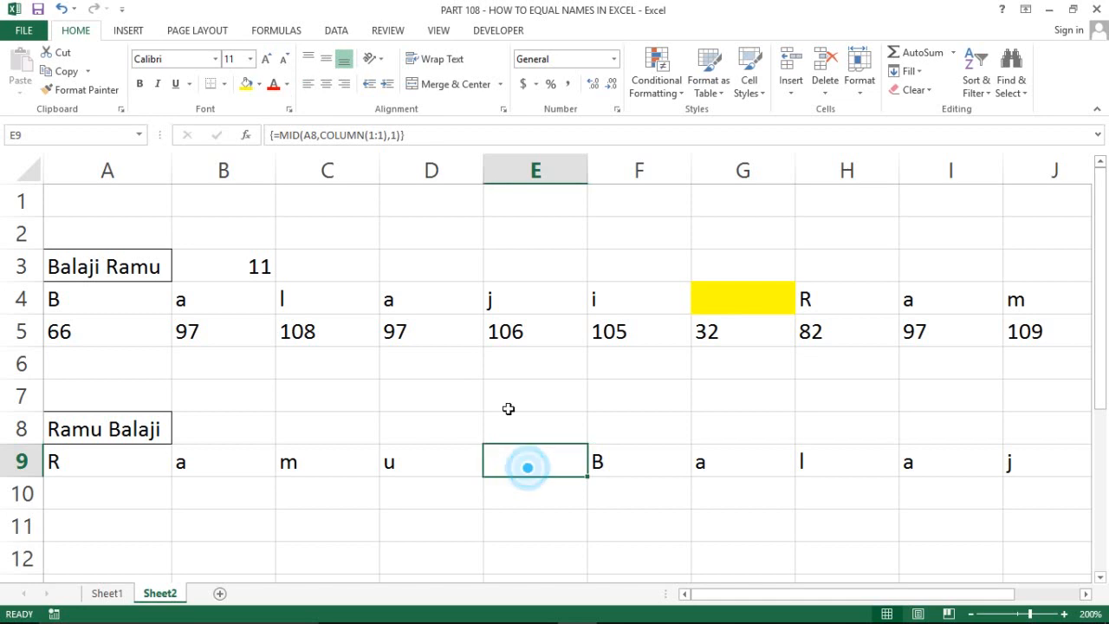
left_click(246, 84)
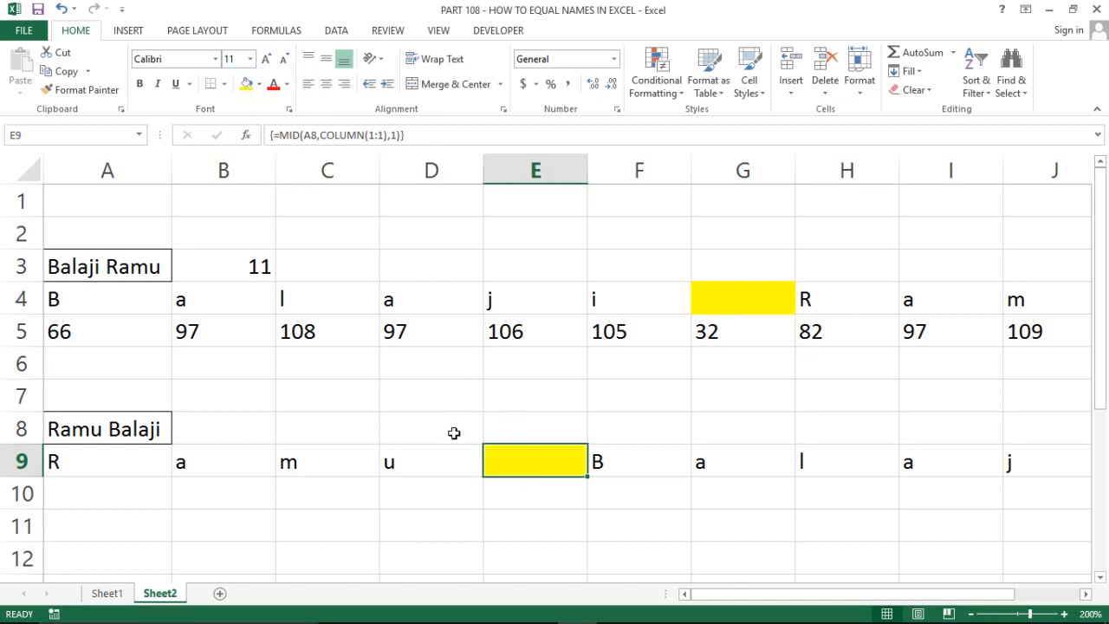
left_click(103, 493)
Enter =CODE(A9) in A10 and copy it across B10:K10 to list each character's code
type("=cod")
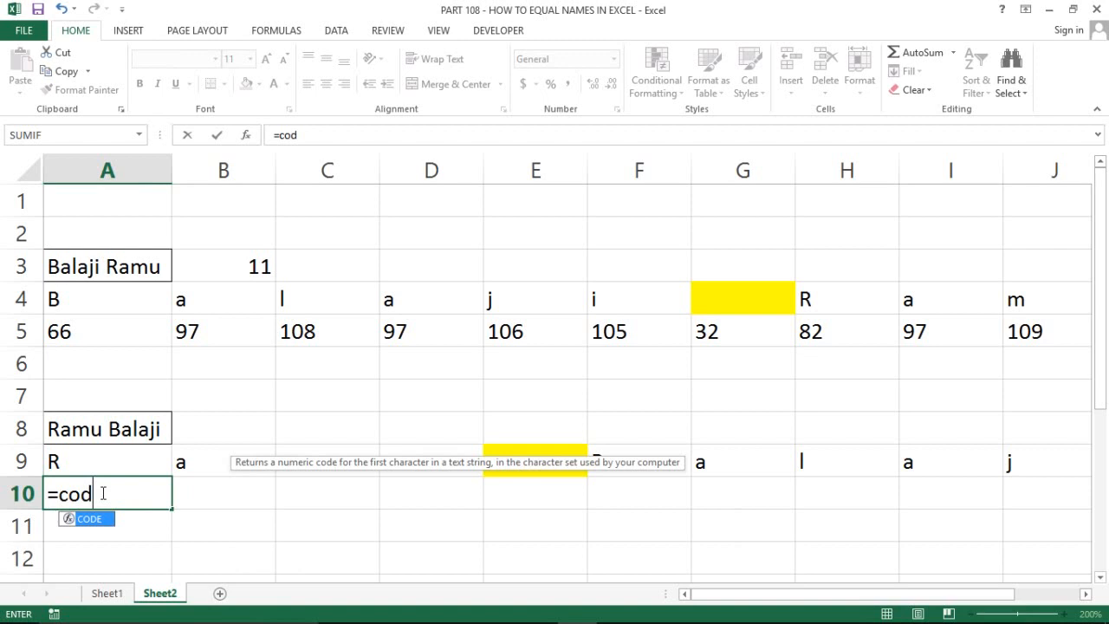
key("Tab")
key("Up")
key("Return")
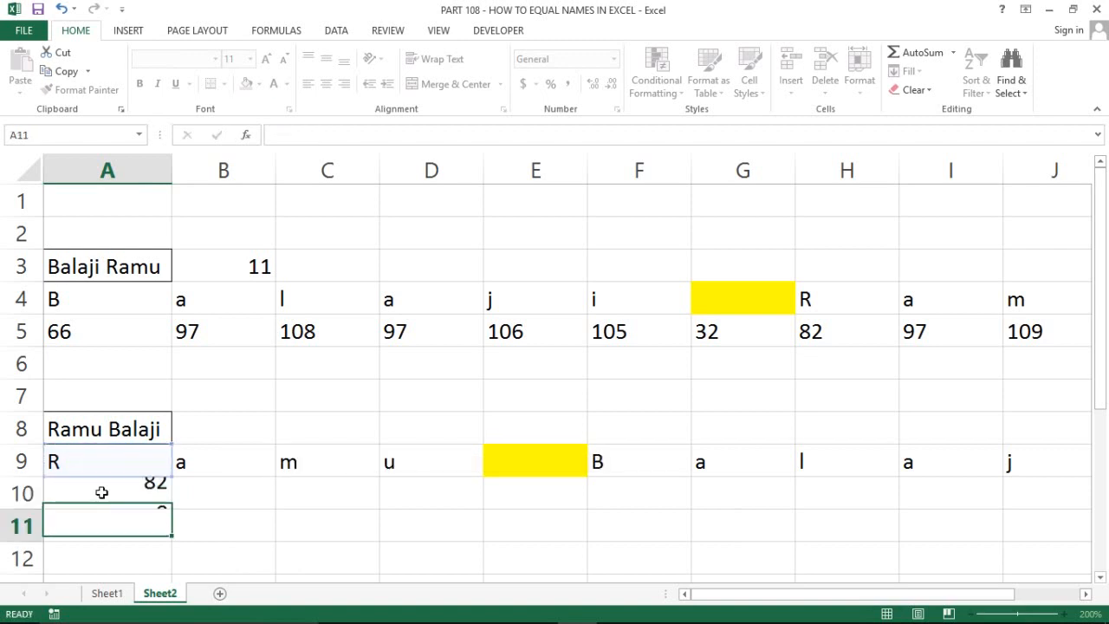
left_click(101, 492)
key("ctrl+c")
key("Right")
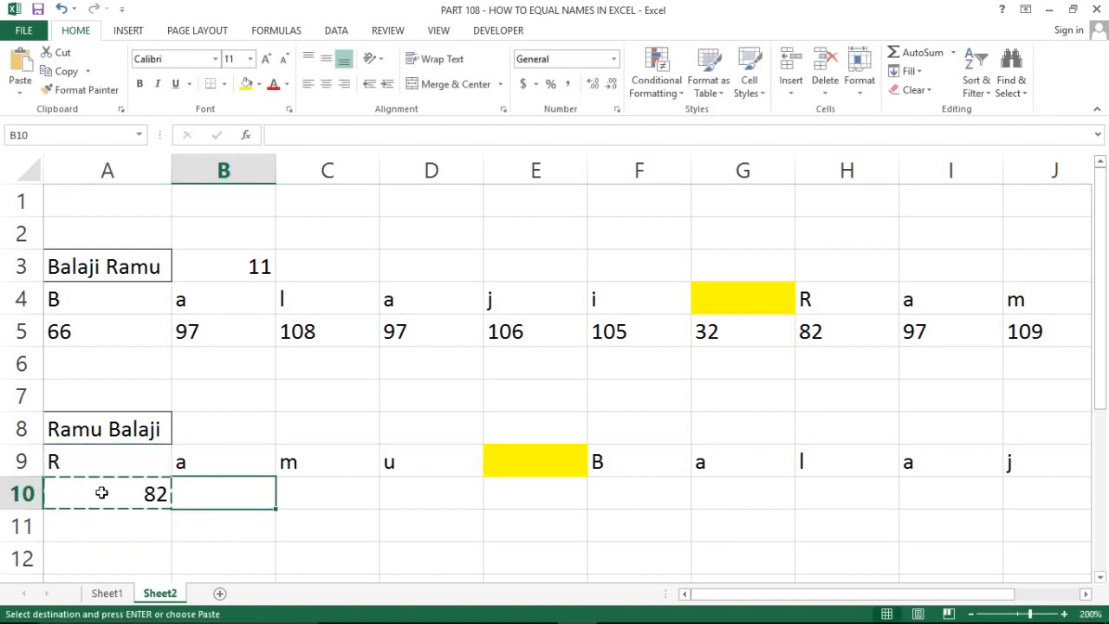
key("shift+Right")
key("shift+Right")
key("shift+Right")
key("shift+Right")
key("shift+Right")
key("shift+Right")
key("shift+Right")
key("shift+Right")
key("shift+Right")
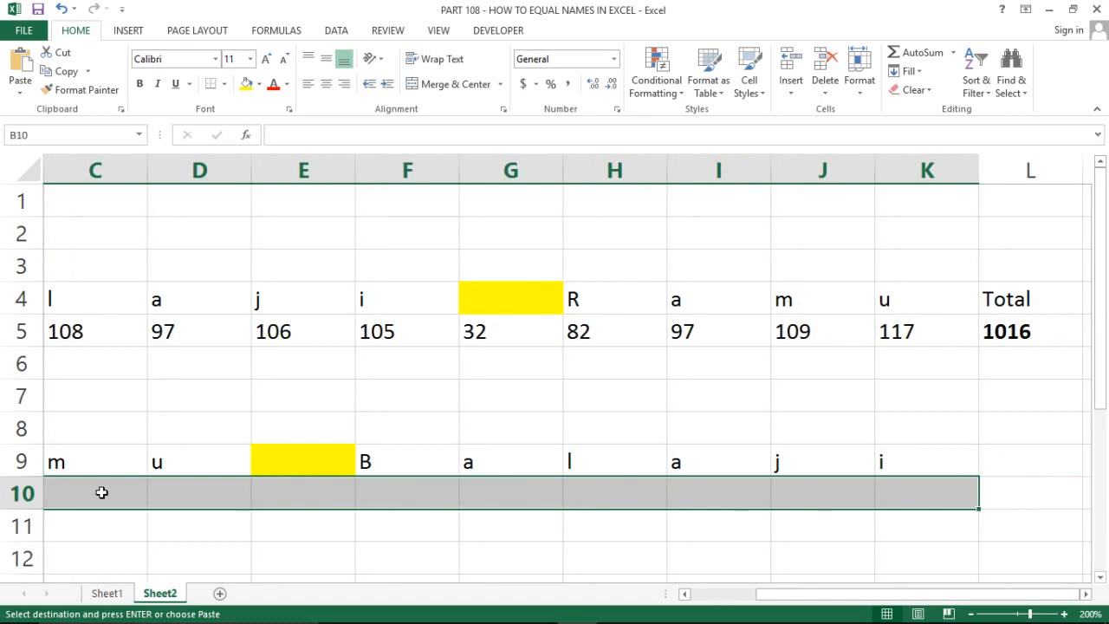
key("ctrl+v")
Left-align the characters and codes in block A9:K10
key("Left")
key("Up")
key("shift+Down")
key("ctrl+shift+Right")
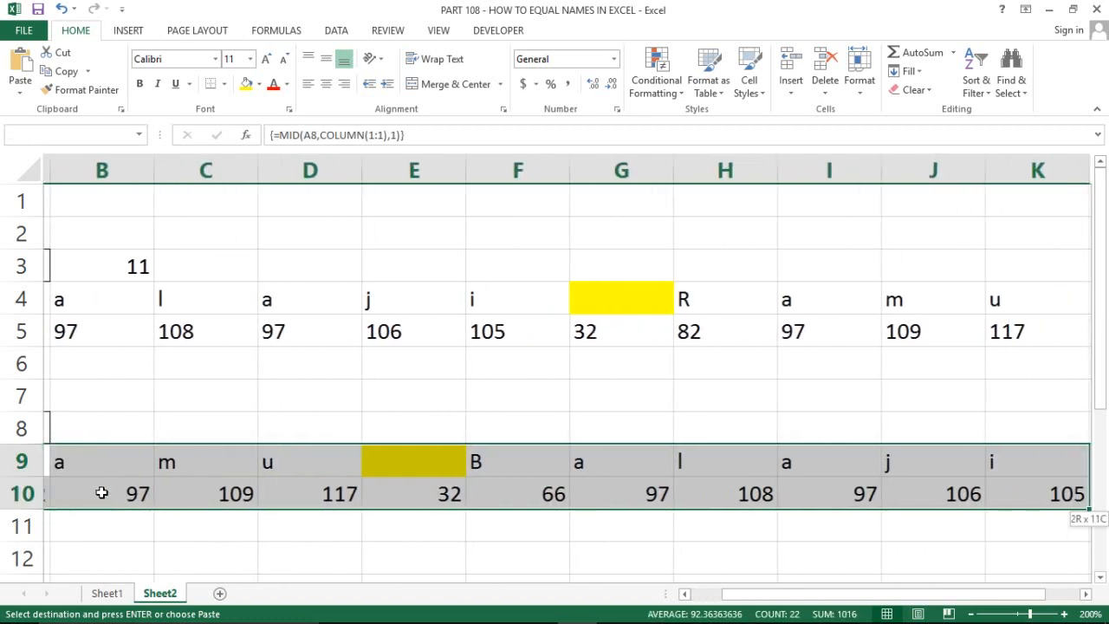
left_click(307, 83)
left_click(313, 492)
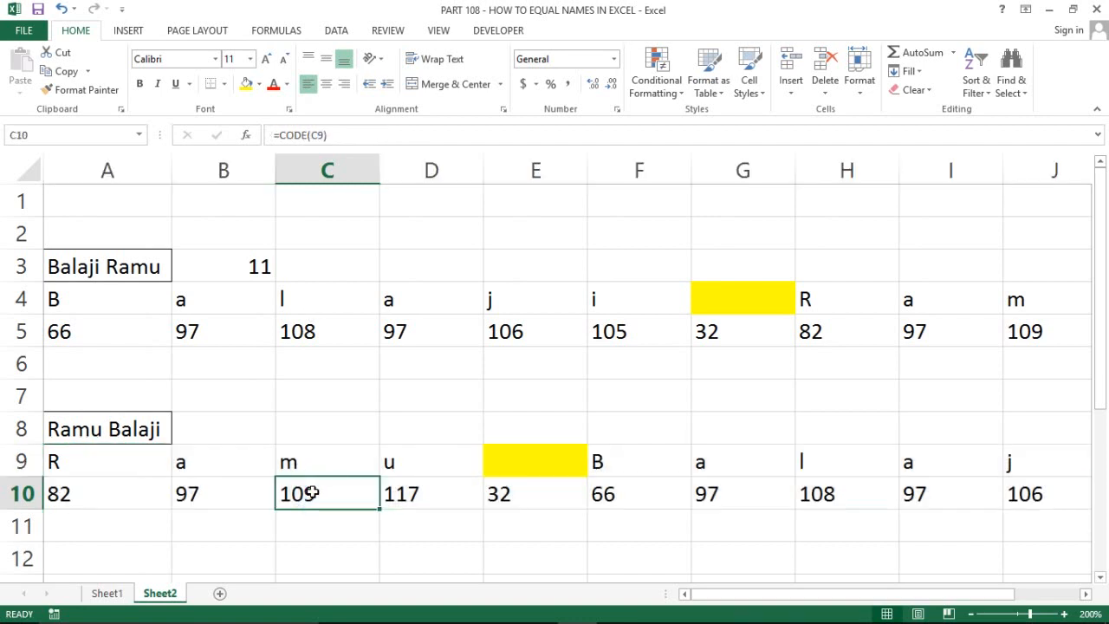
Total the row 10 codes in L10 with =SUM(A10:K10)
key("Up")
key("Right")
key("Right")
key("Right")
key("Right")
key("Right")
key("Right")
key("Right")
key("Right")
key("Right")
key("Right")
key("Right")
key("Left")
key("Left")
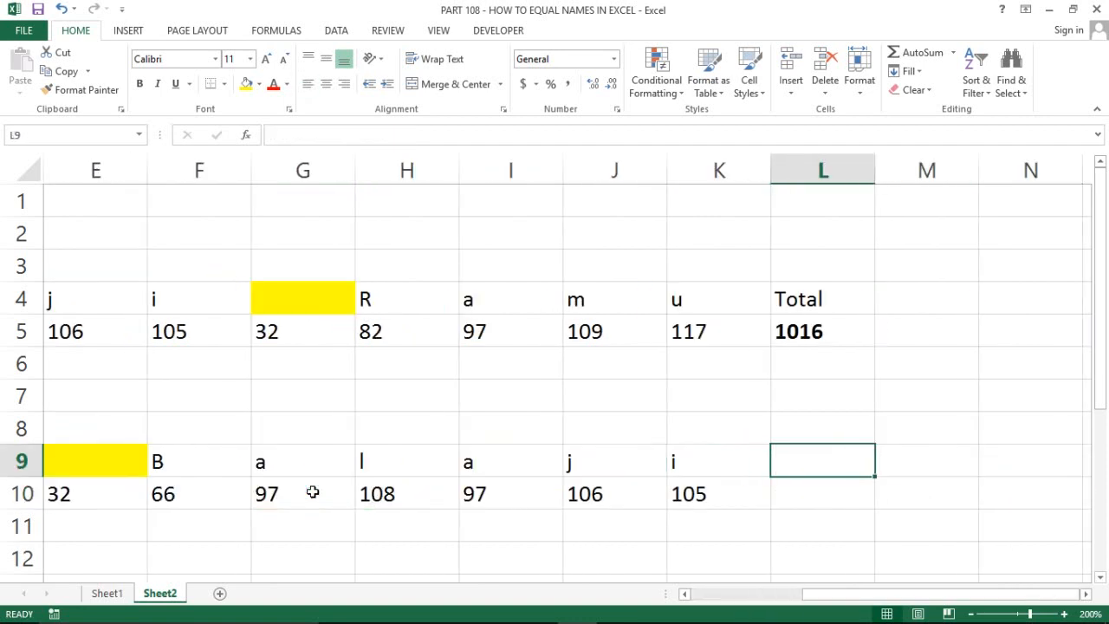
key("Down")
type("=sum")
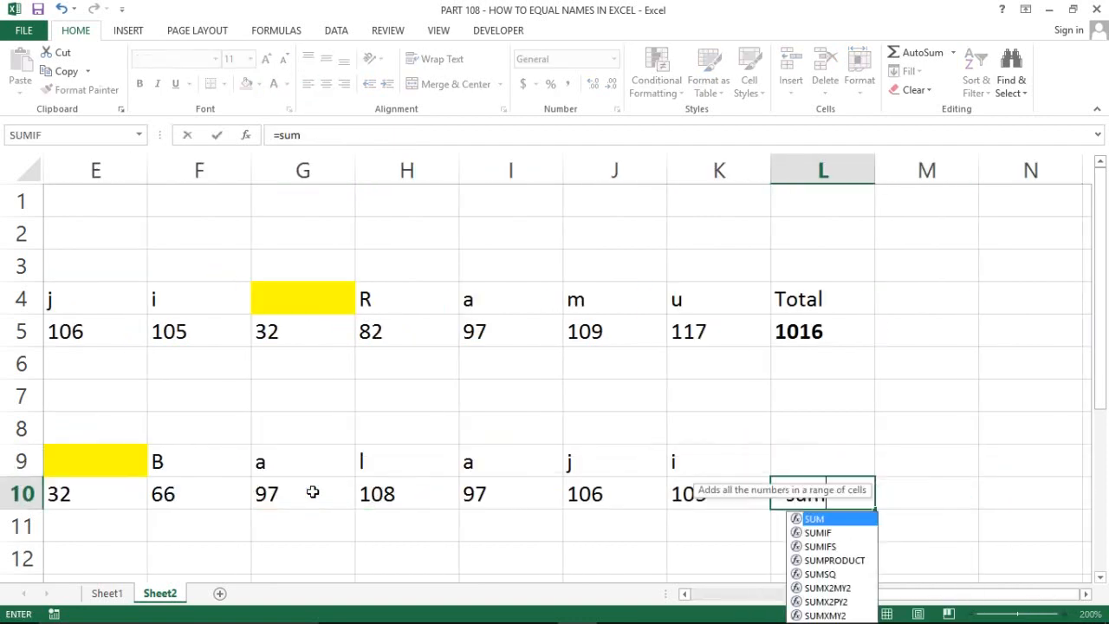
key("Tab")
key("Left")
key("ctrl+shift+Left")
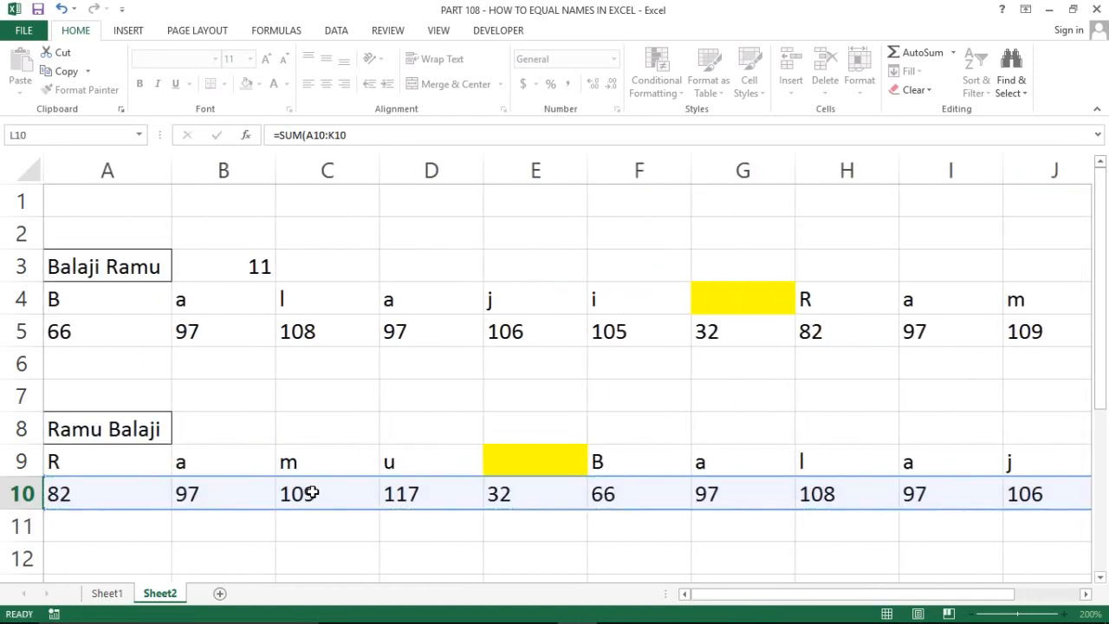
key("Return")
key("Return")
key("Return")
Label L9 as 'Total' and make the 1016 sum in L10 bold
key("Up")
key("Up")
key("Up")
key("Up")
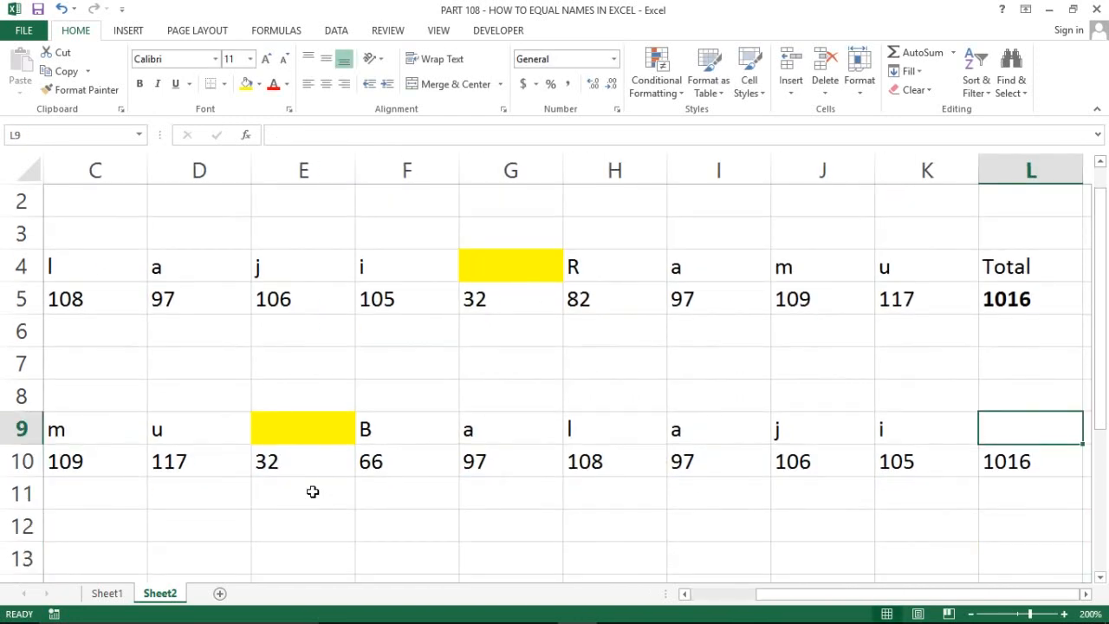
type("to")
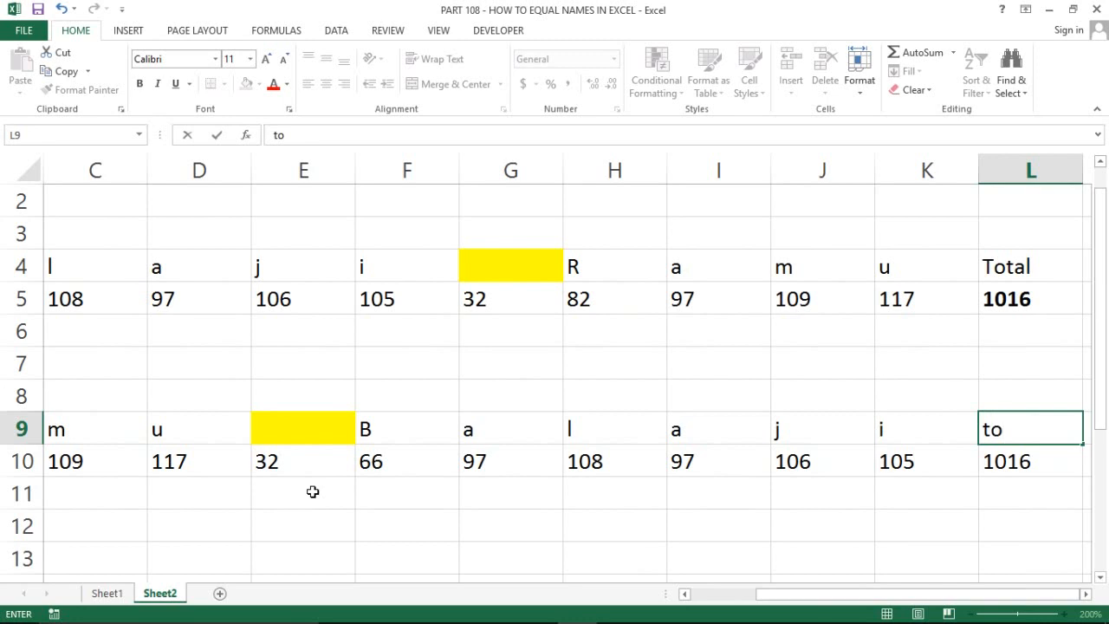
key("BackSpace")
key("BackSpace")
type("Total")
key("ctrl+Return")
key("Down")
key("Up")
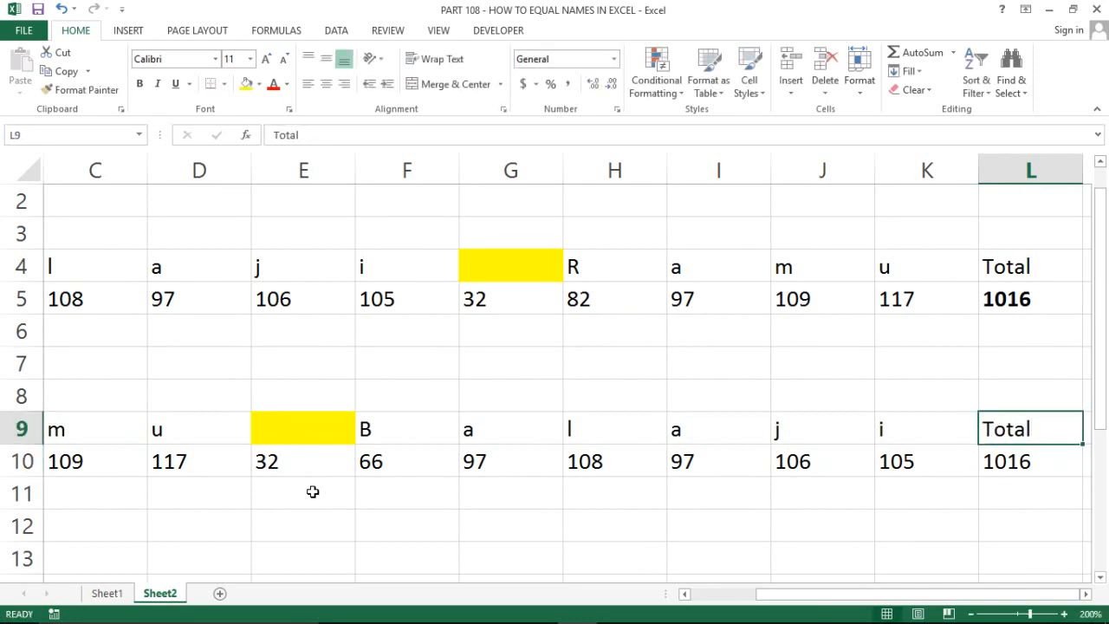
key("Down")
key("ctrl+Left")
key("ctrl+Right")
key("Right")
key("Left")
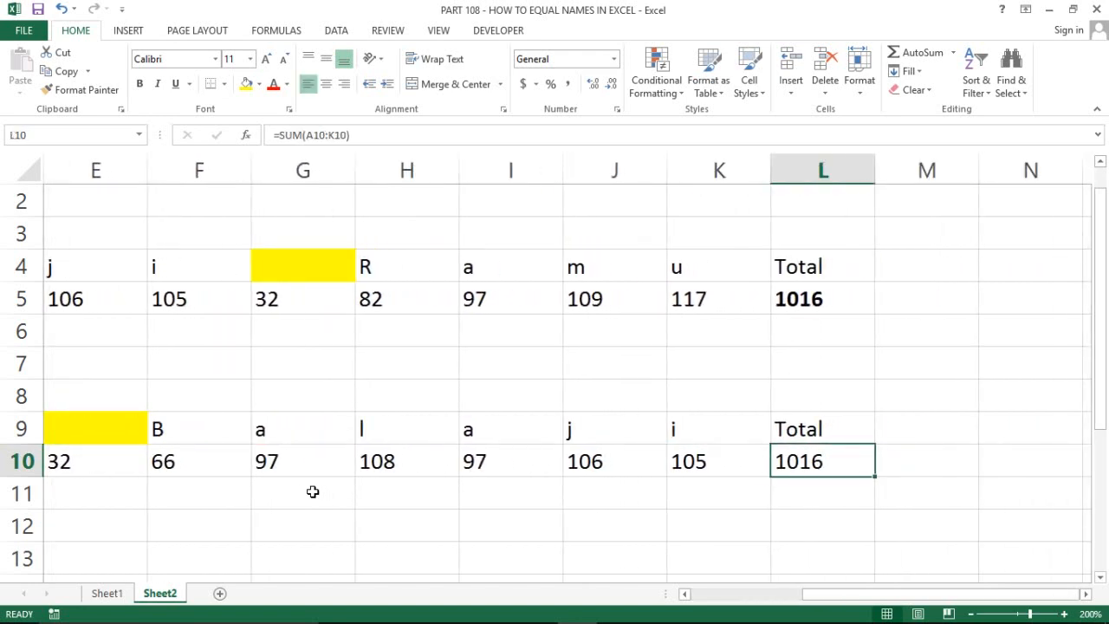
key("ctrl+b")
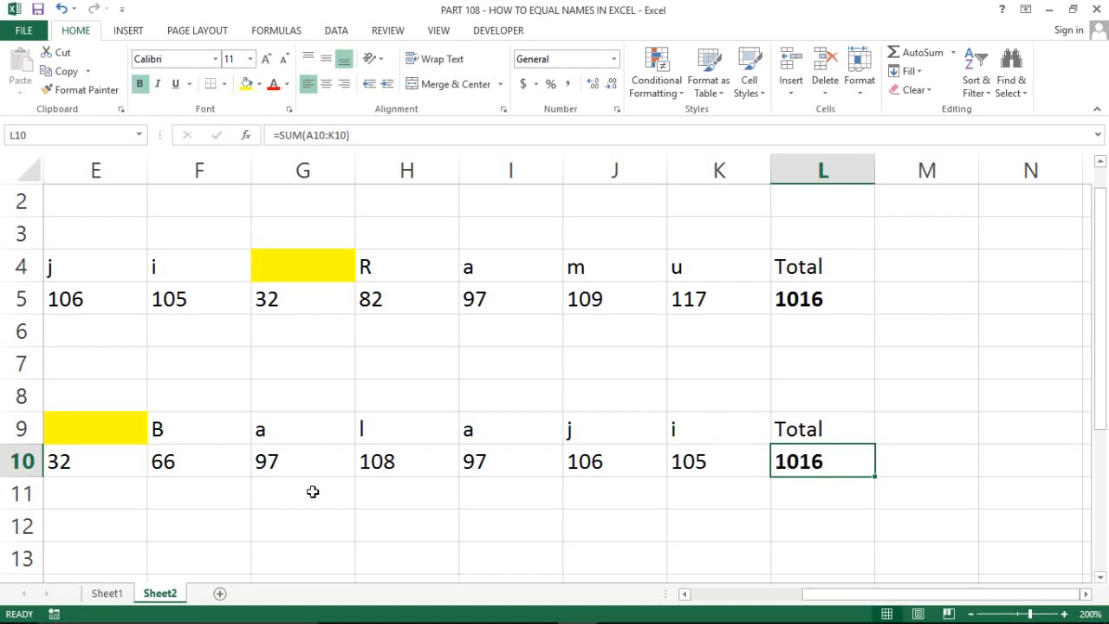
key("ctrl+Left")
Switch to Sheet1 and select Result cell C2
left_click(102, 595)
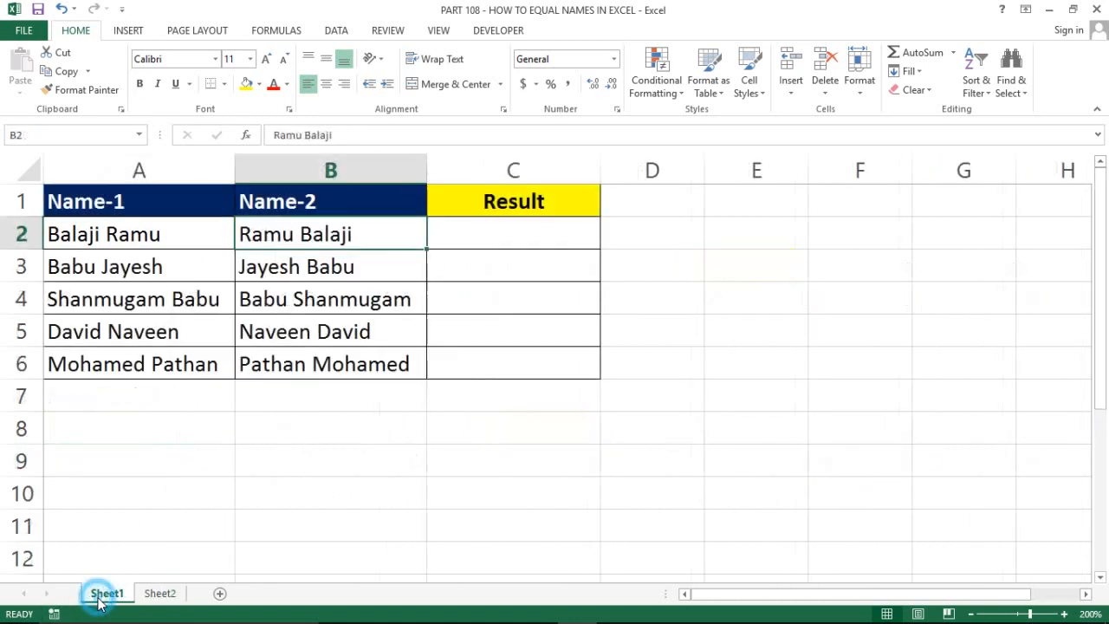
left_click(509, 273)
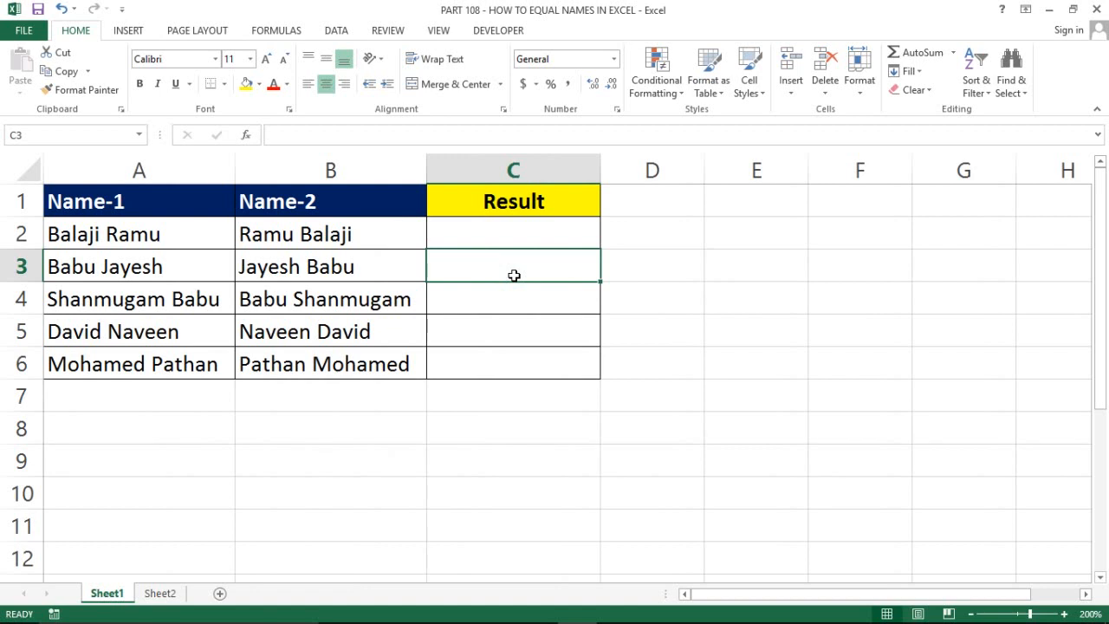
left_click(476, 231)
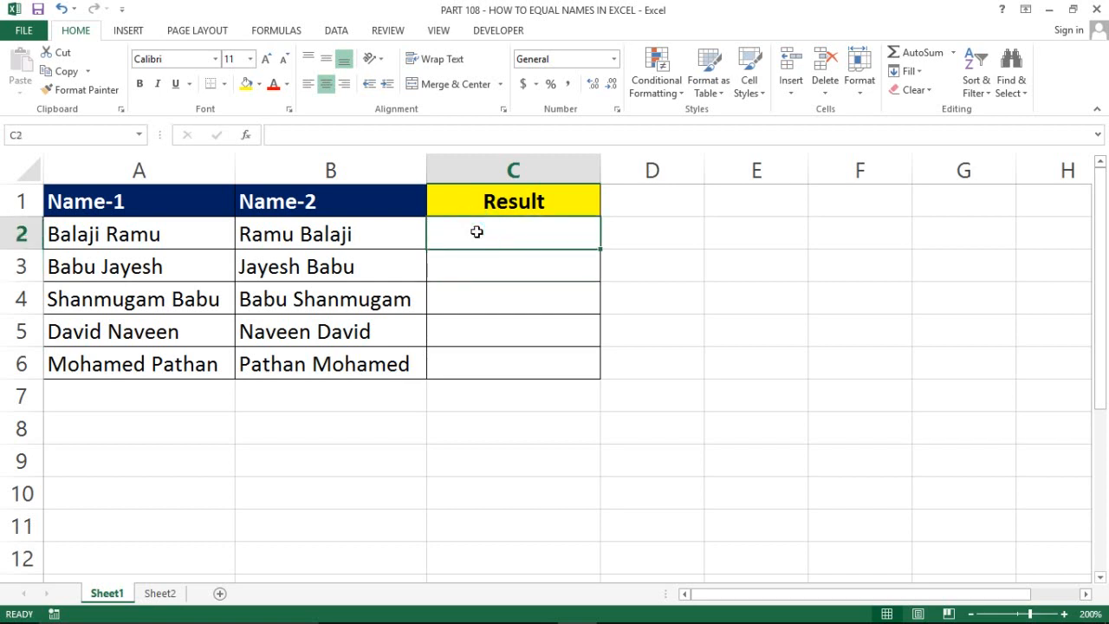
Begin C2's formula as =MID(A2,ROW(INDIRECT(1:11 using the function suggestions
type("=mid")
key("Tab")
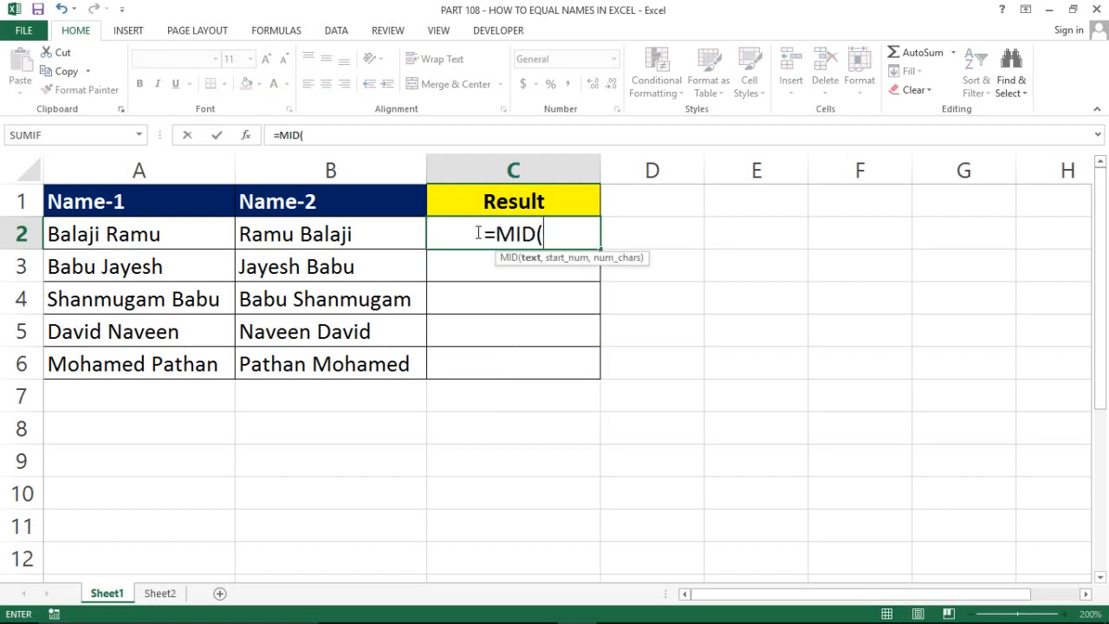
key("Left")
key("Left")
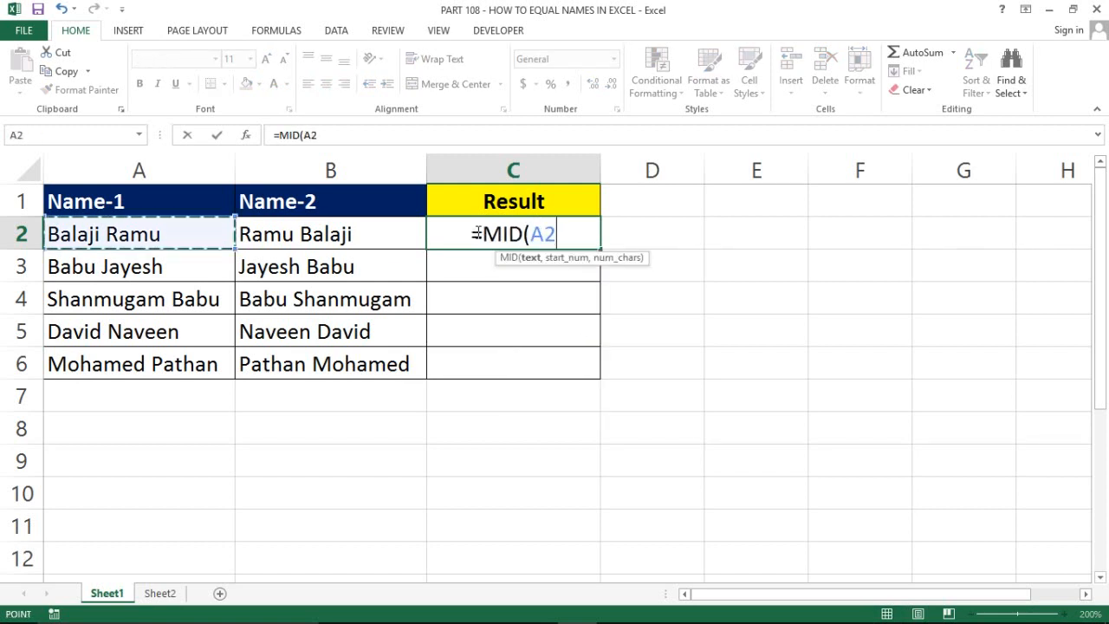
type(",")
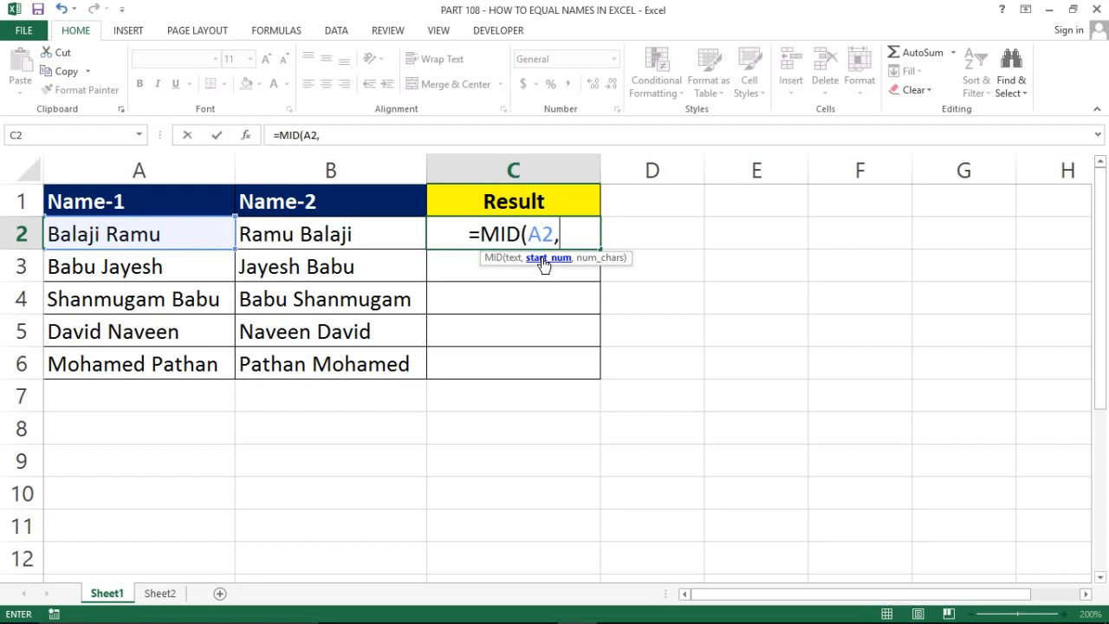
type("row")
key("Tab")
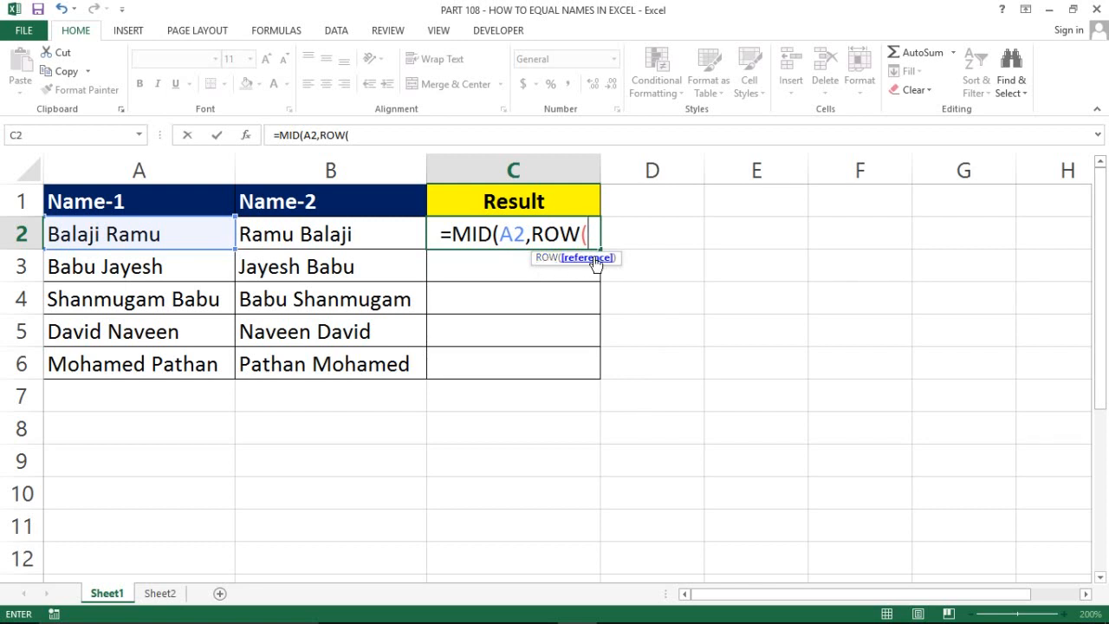
type("inde")
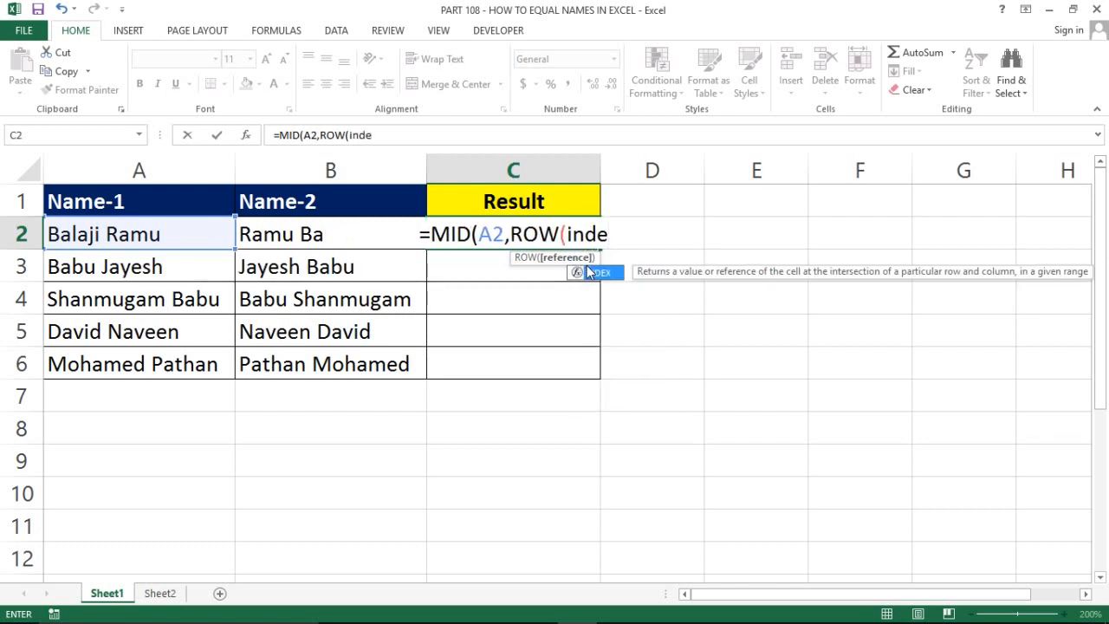
key("BackSpace")
key("Down")
key("Tab")
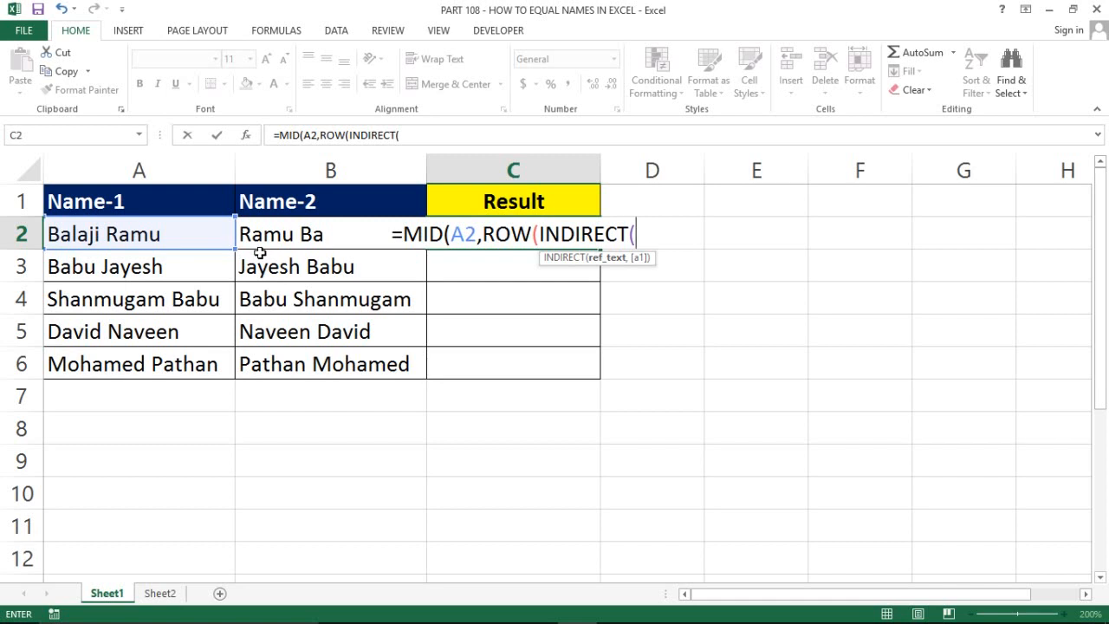
type("1:")
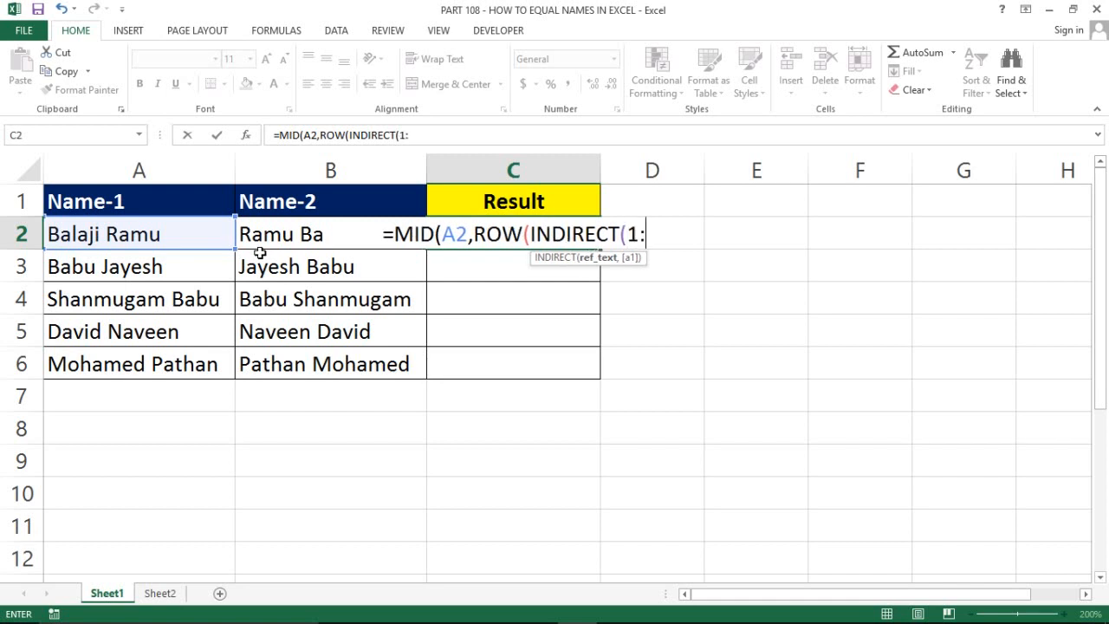
type("11")
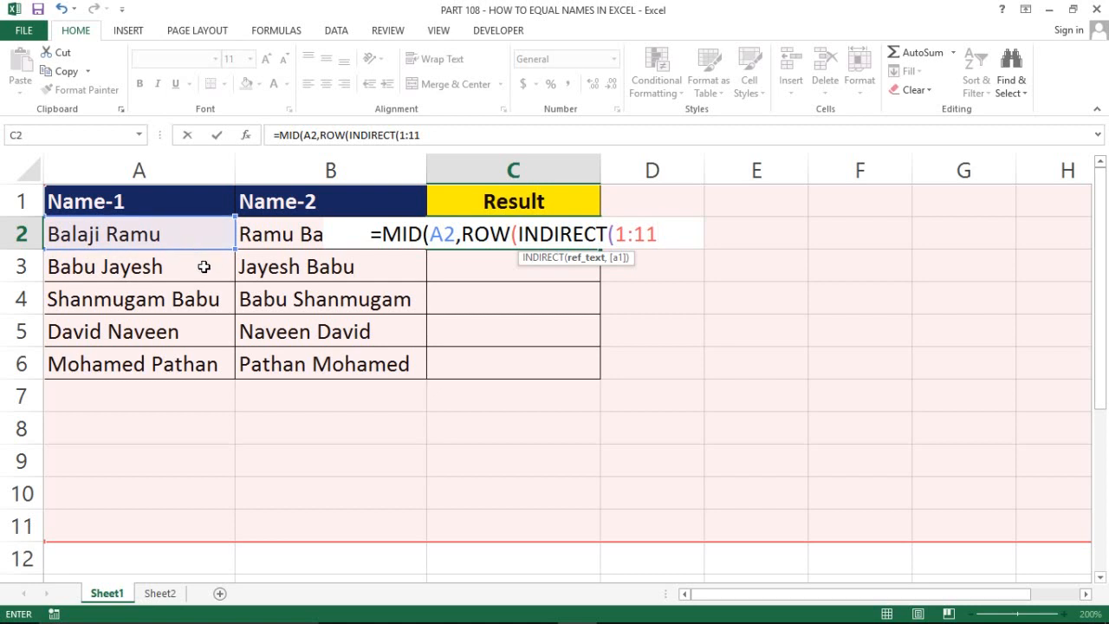
Finish C2 as =MID(A2,ROW(INDIRECT("1:"&LEN(A2))),1) and enter it as an array formula
key("BackSpace")
key("BackSpace")
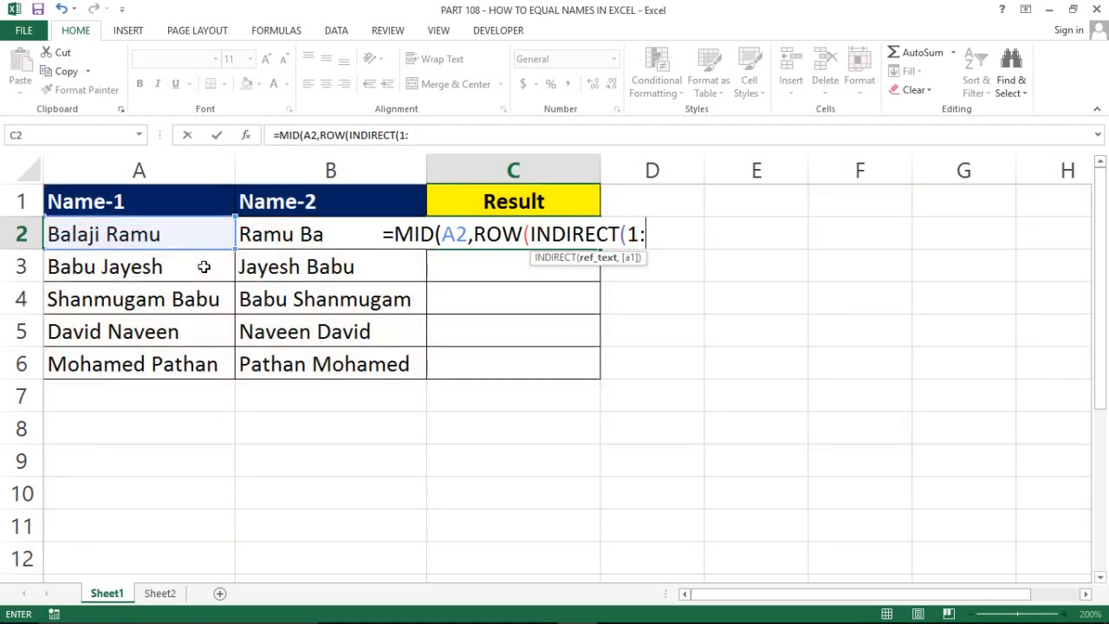
key("BackSpace")
key("BackSpace")
type("\"")
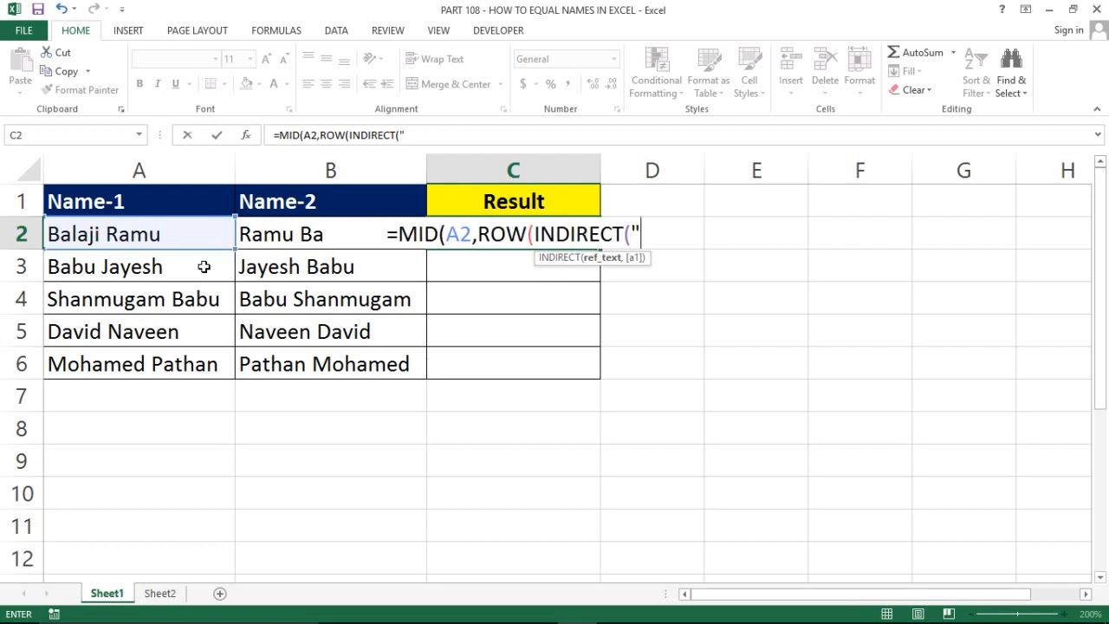
type("1")
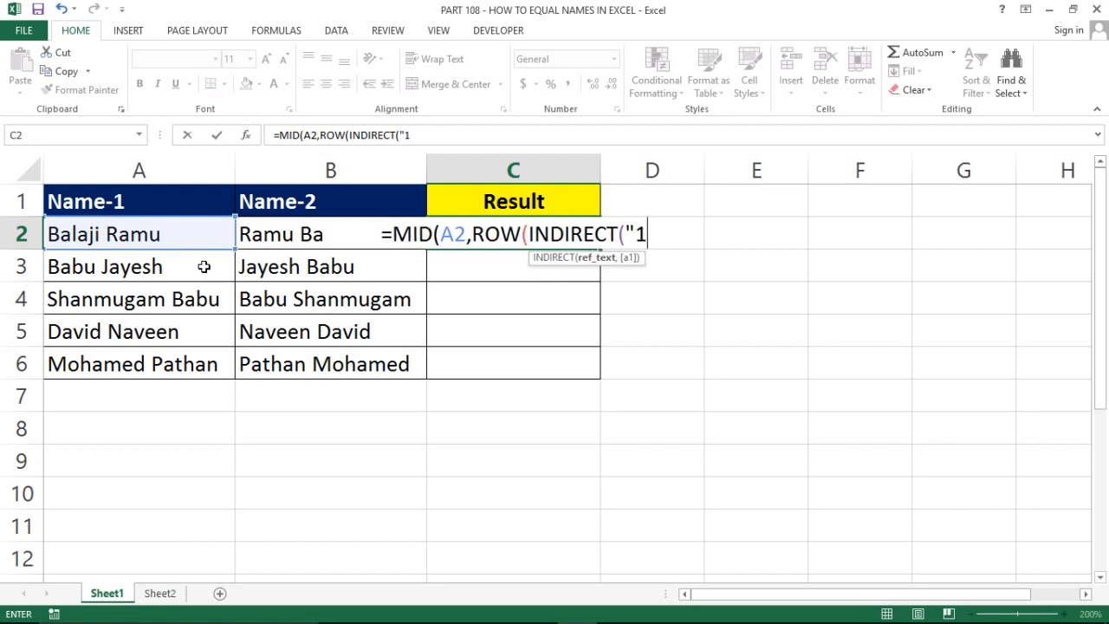
type(":")
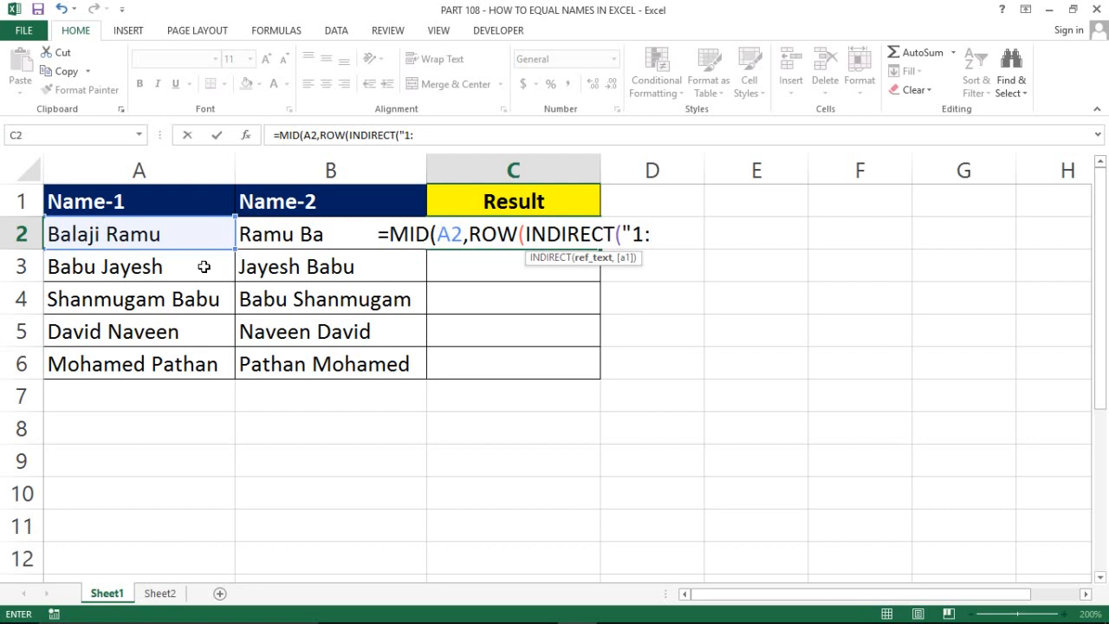
type("\"")
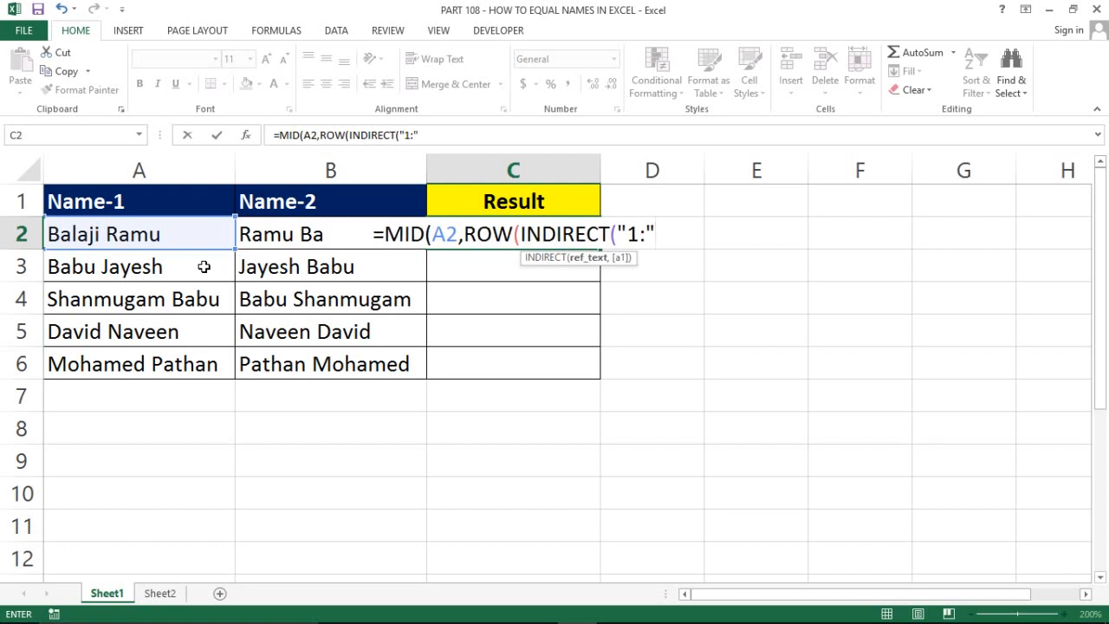
type("&")
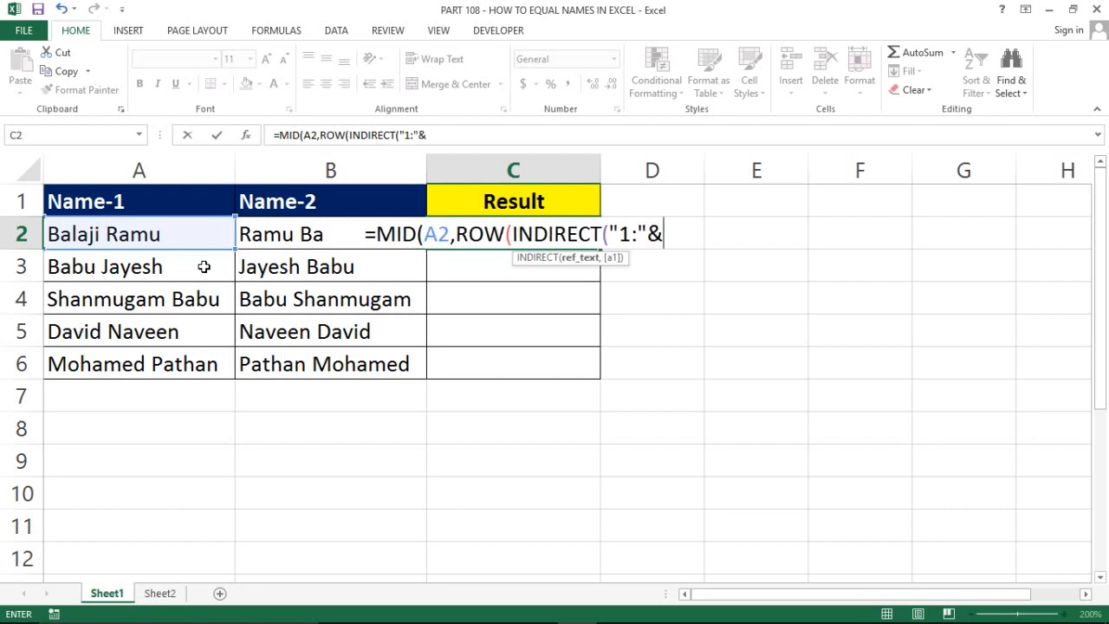
type("len")
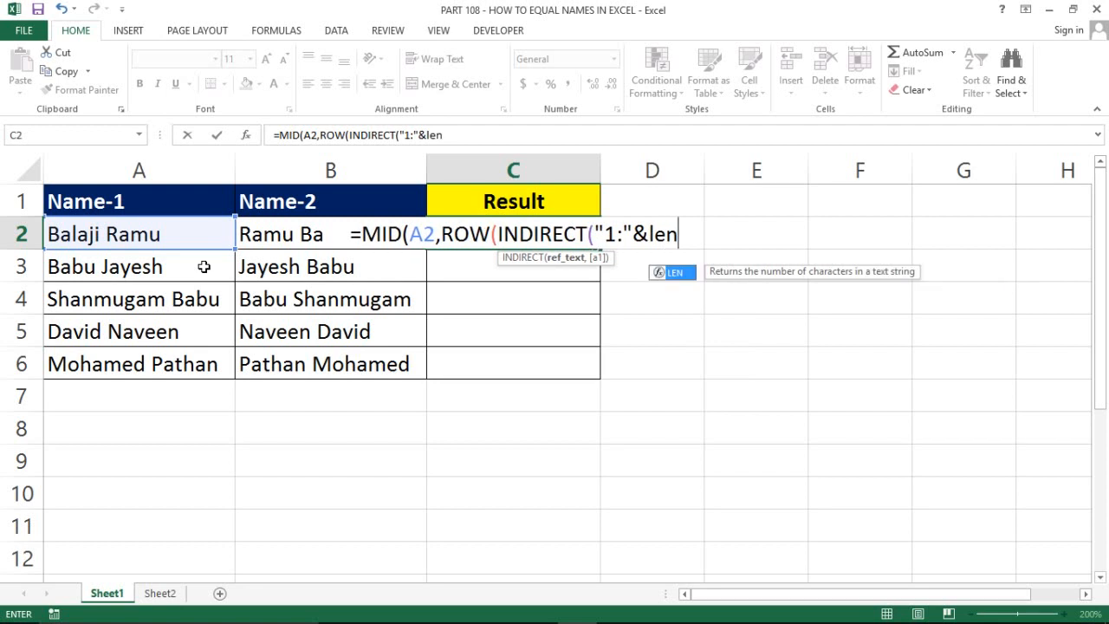
key("Tab")
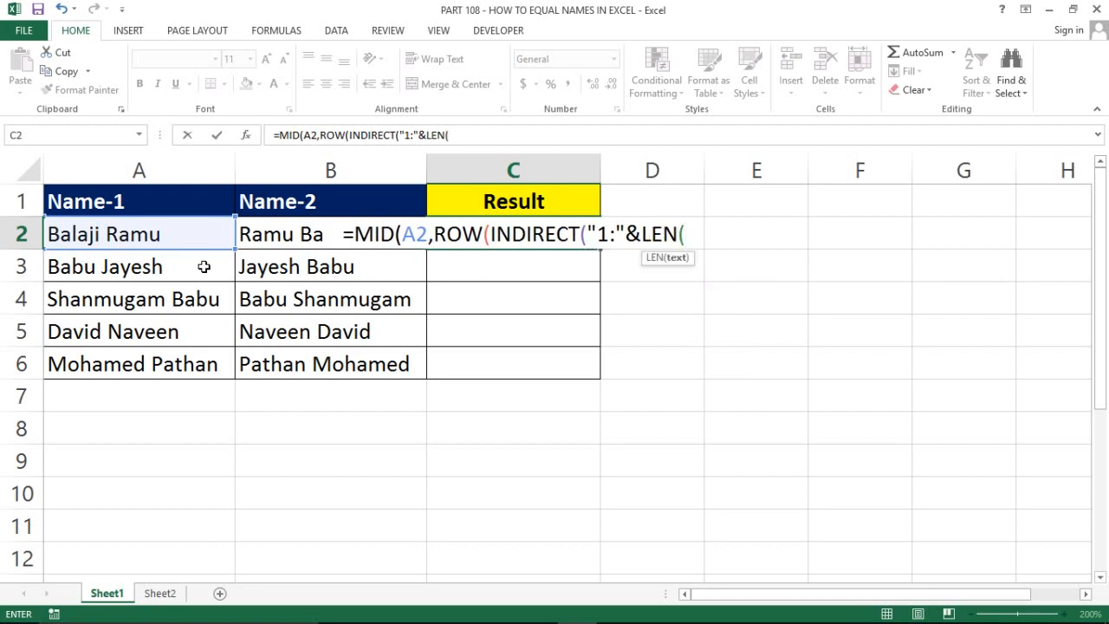
type("A")
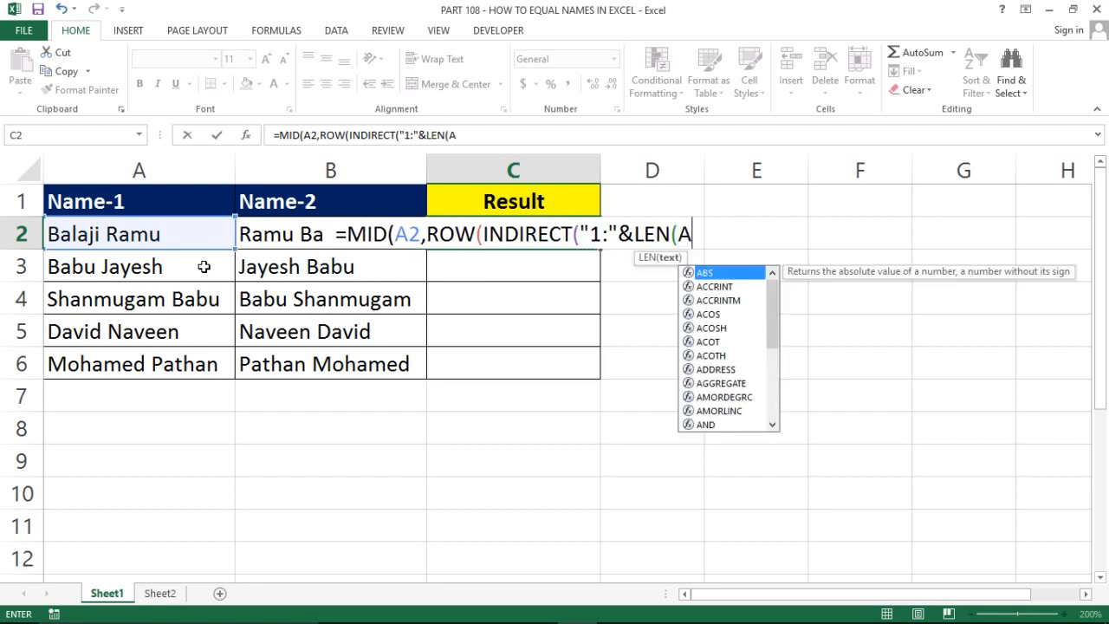
type("2")
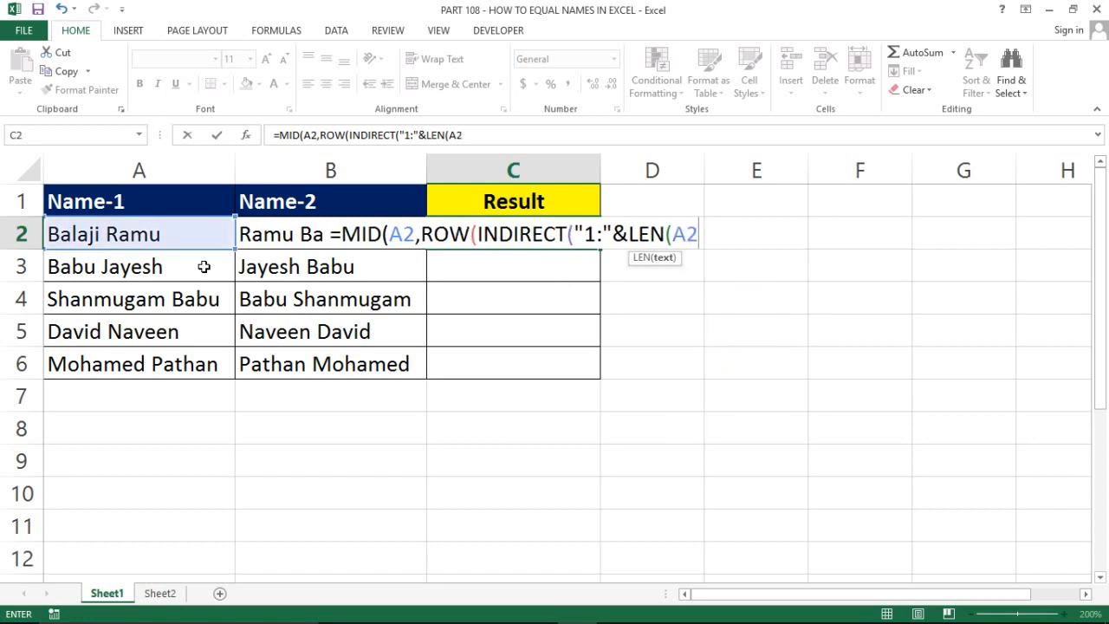
type(")))")
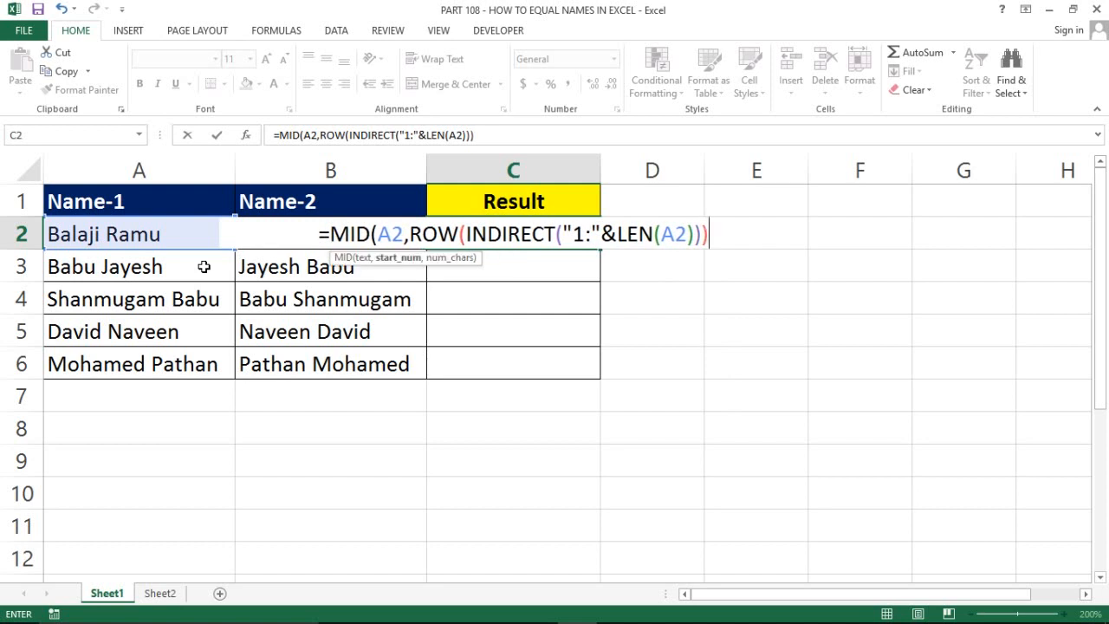
type(",")
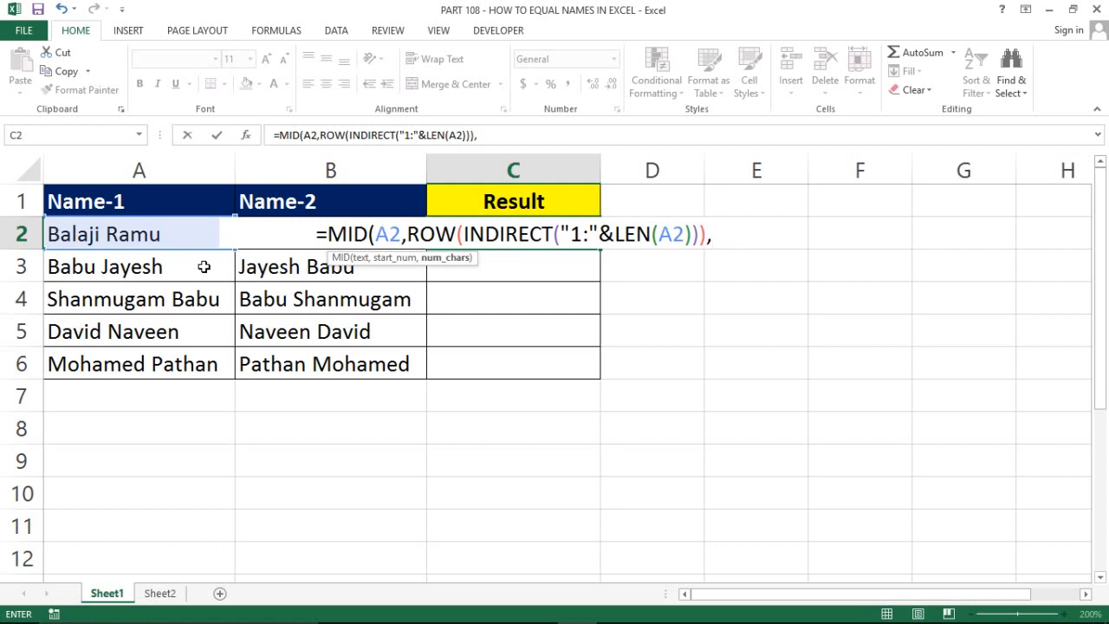
type("1")
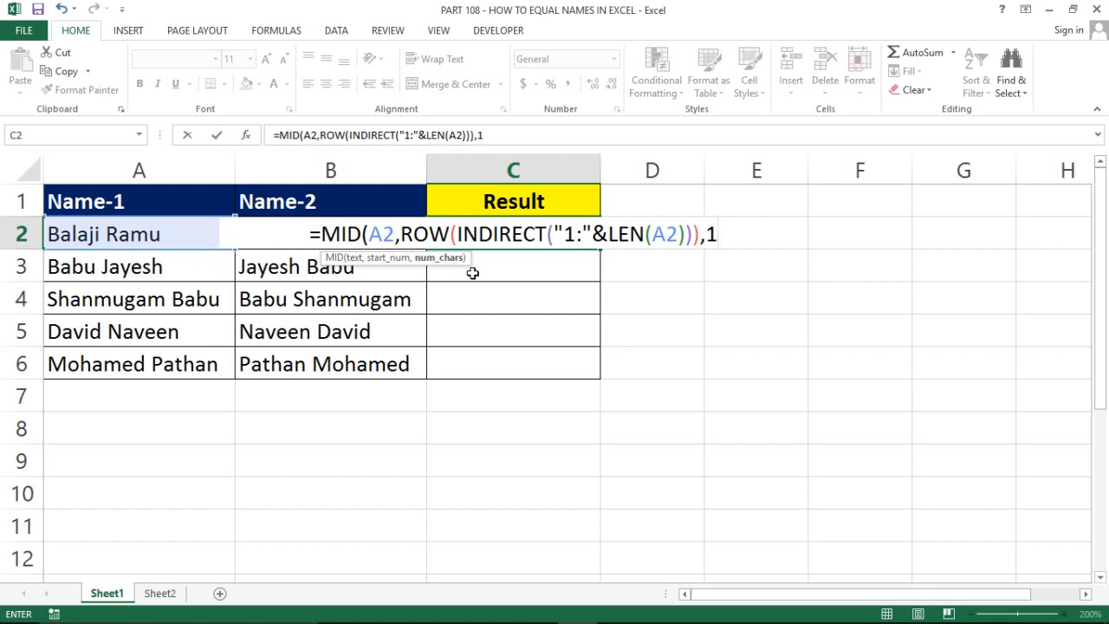
left_click_drag(684, 234, 646, 232)
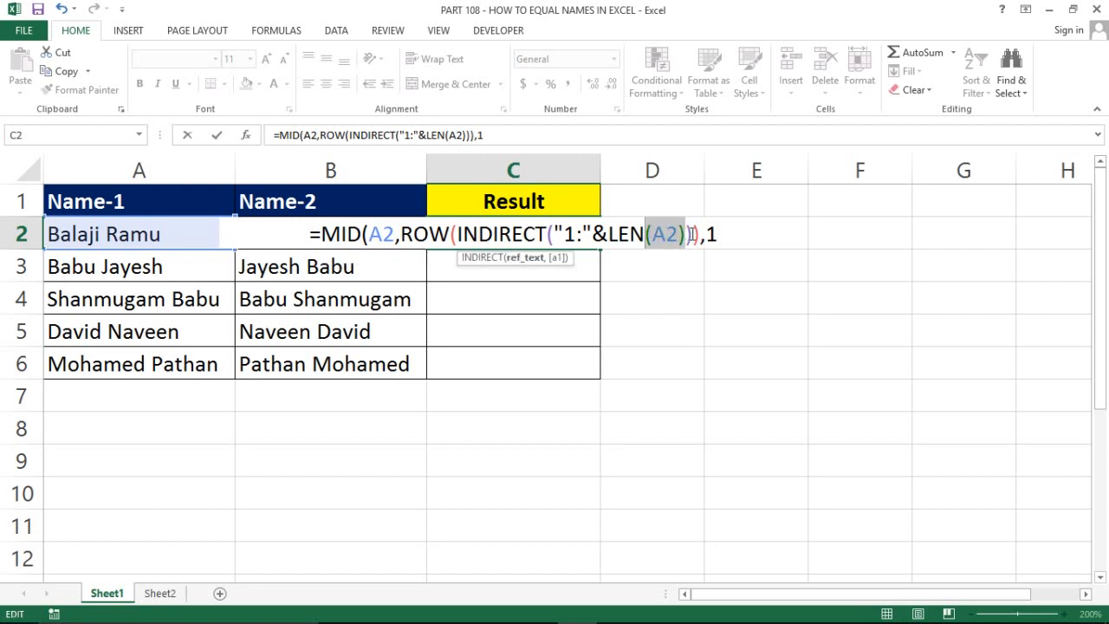
left_click_drag(692, 234, 548, 234)
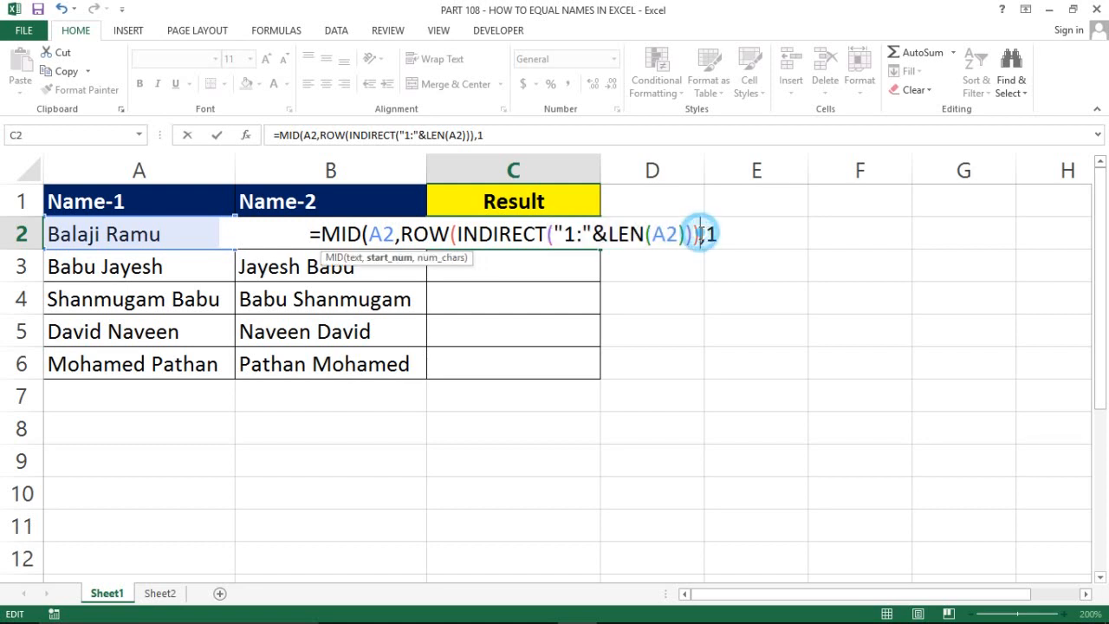
left_click(700, 234)
left_click_drag(700, 234, 479, 230)
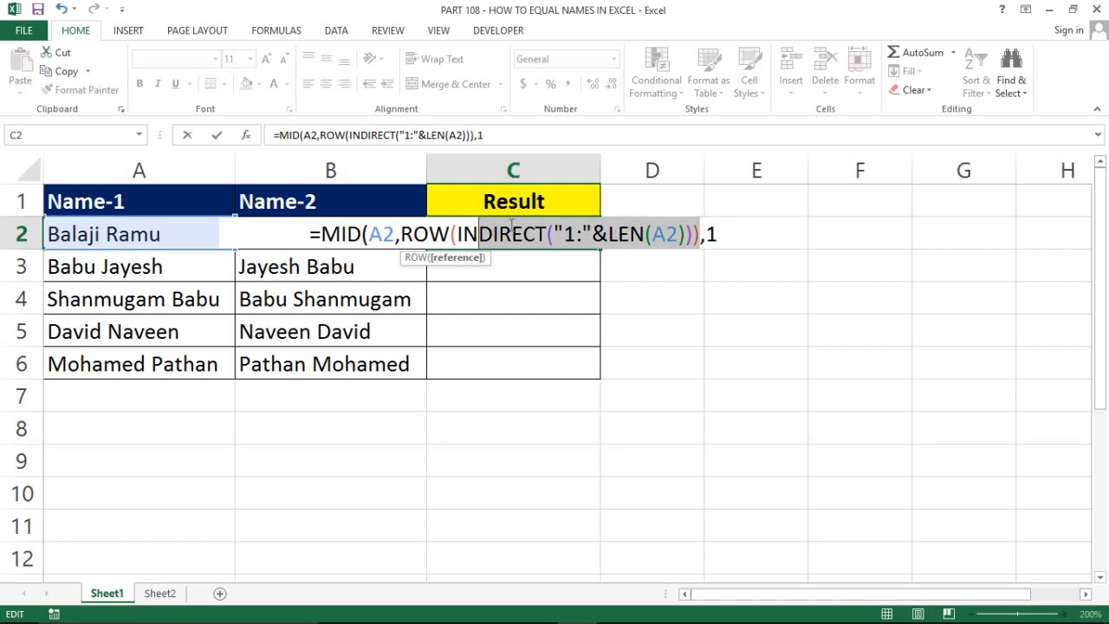
left_click(723, 239)
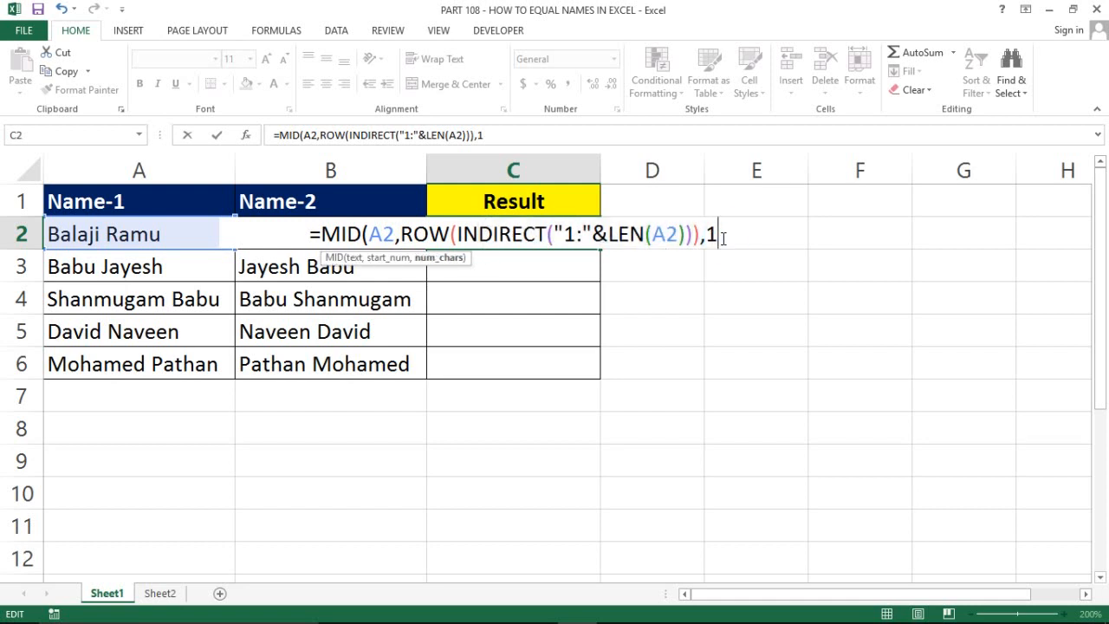
type(")")
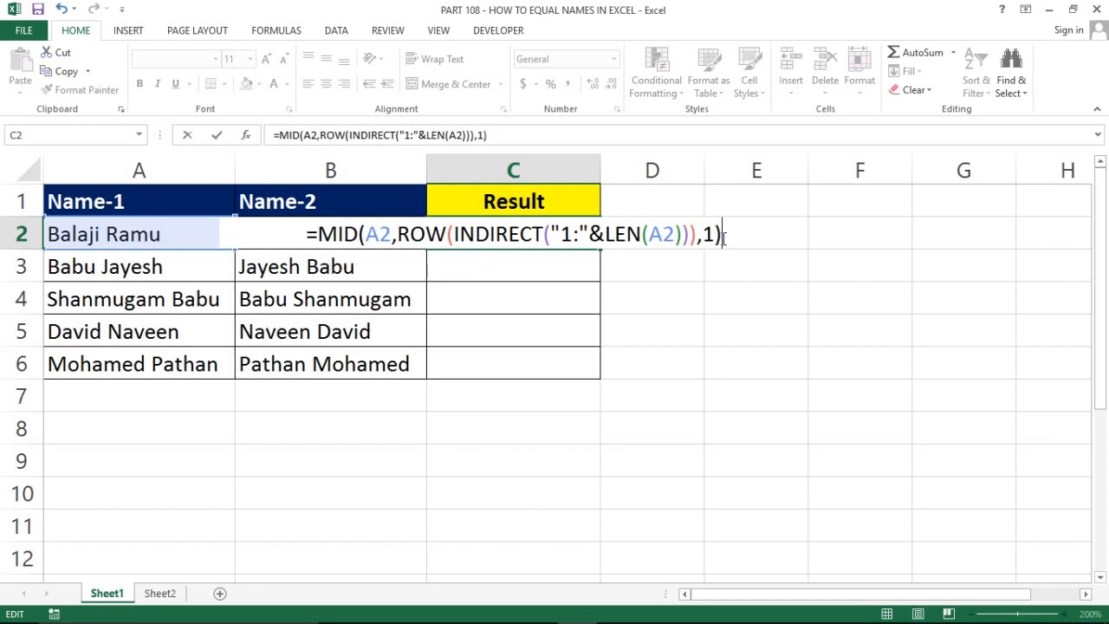
key("ctrl+shift+Return")
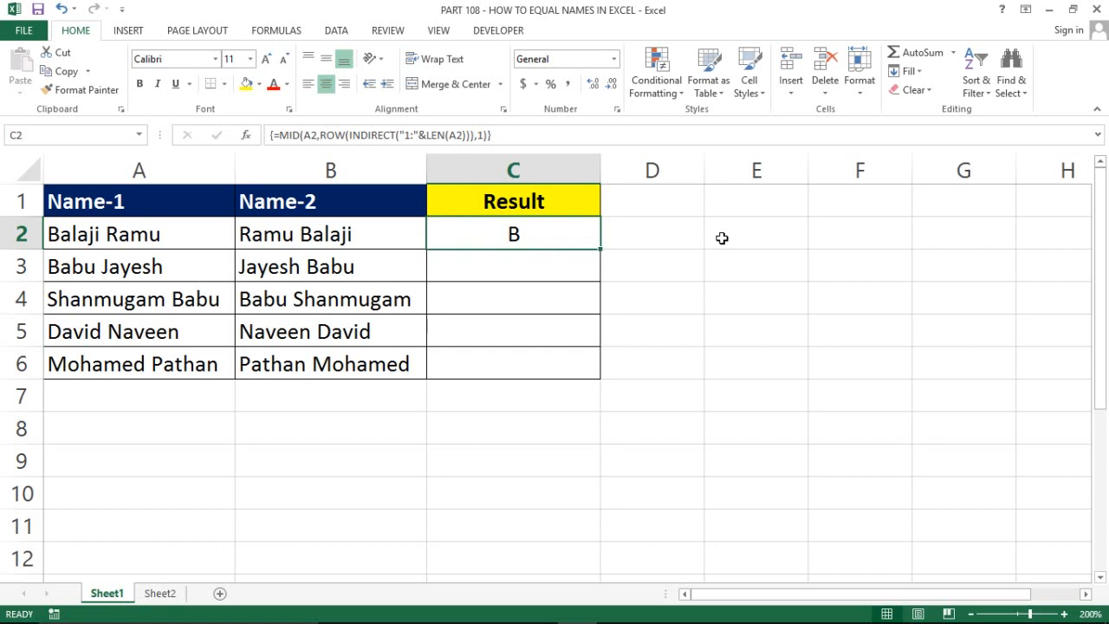
Wrap C2's MID formula in CODE( ) and re-enter it as an array formula, returning 66
key("F2")
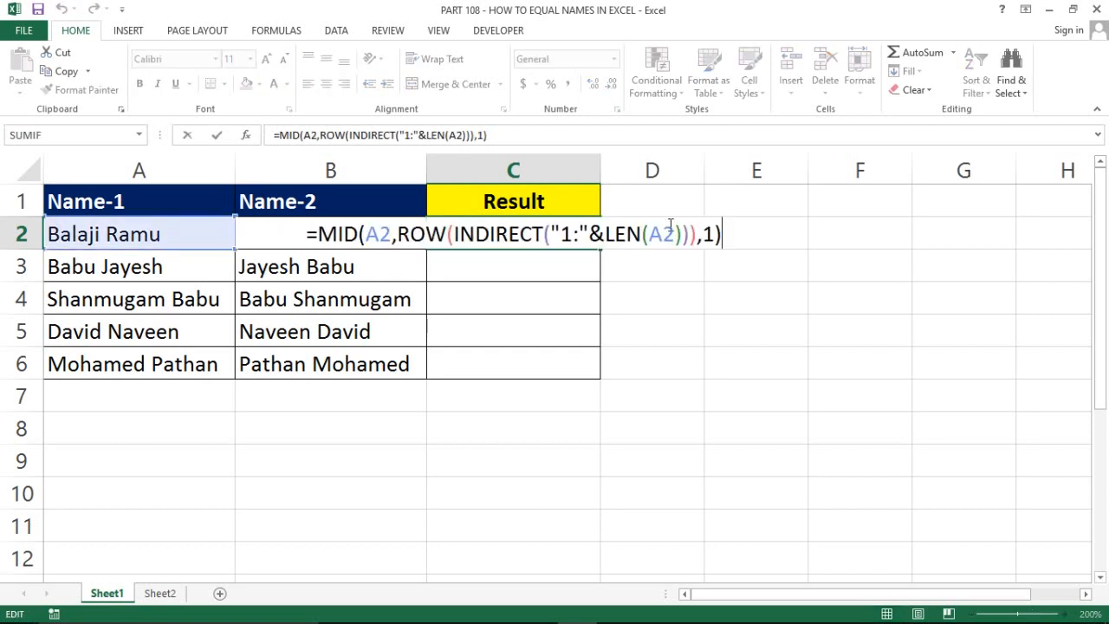
left_click(320, 238)
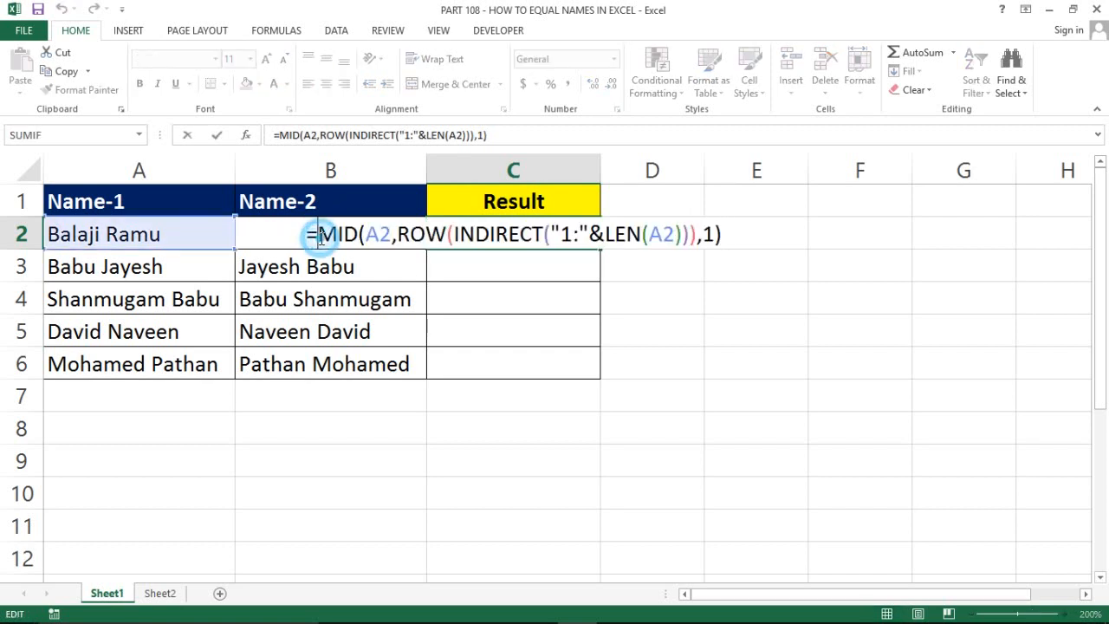
type("code")
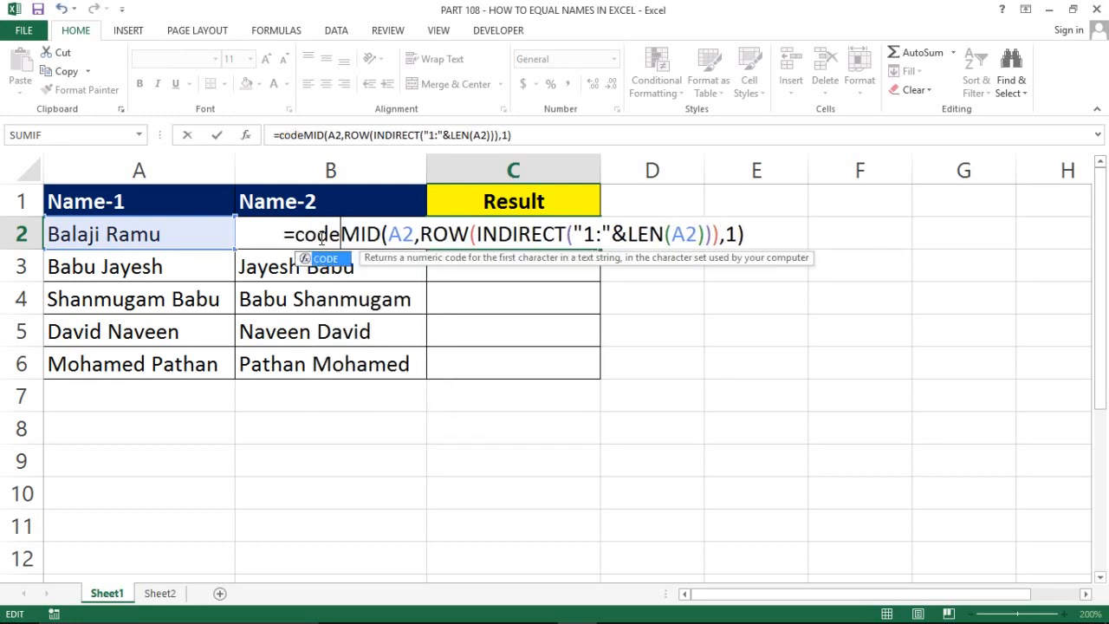
key("Tab")
left_click(754, 234)
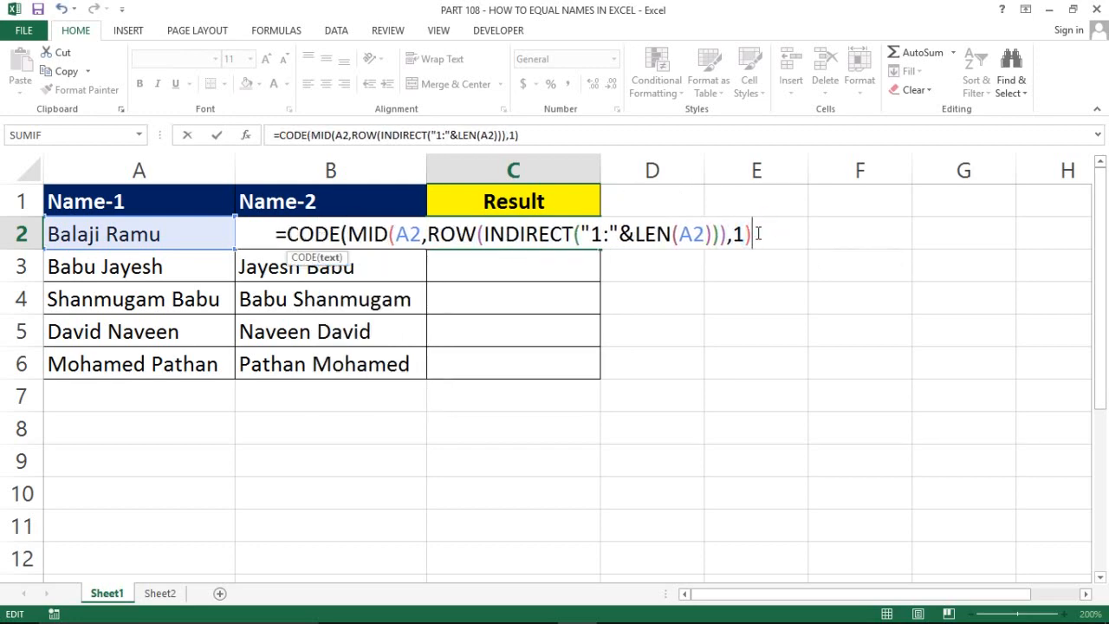
type(")")
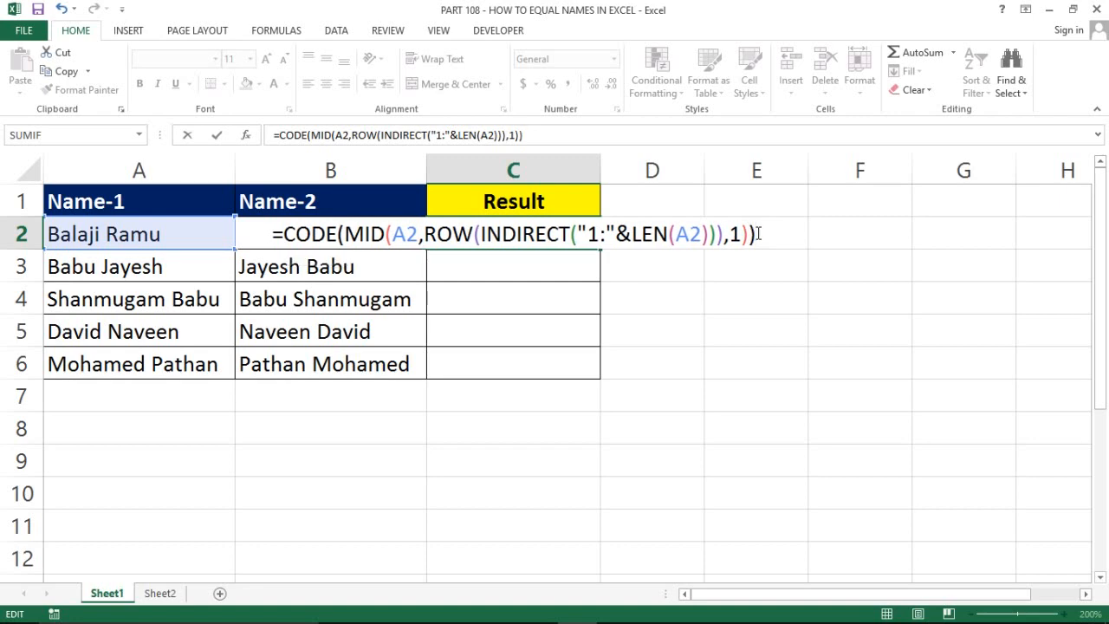
key("ctrl+shift+Return")
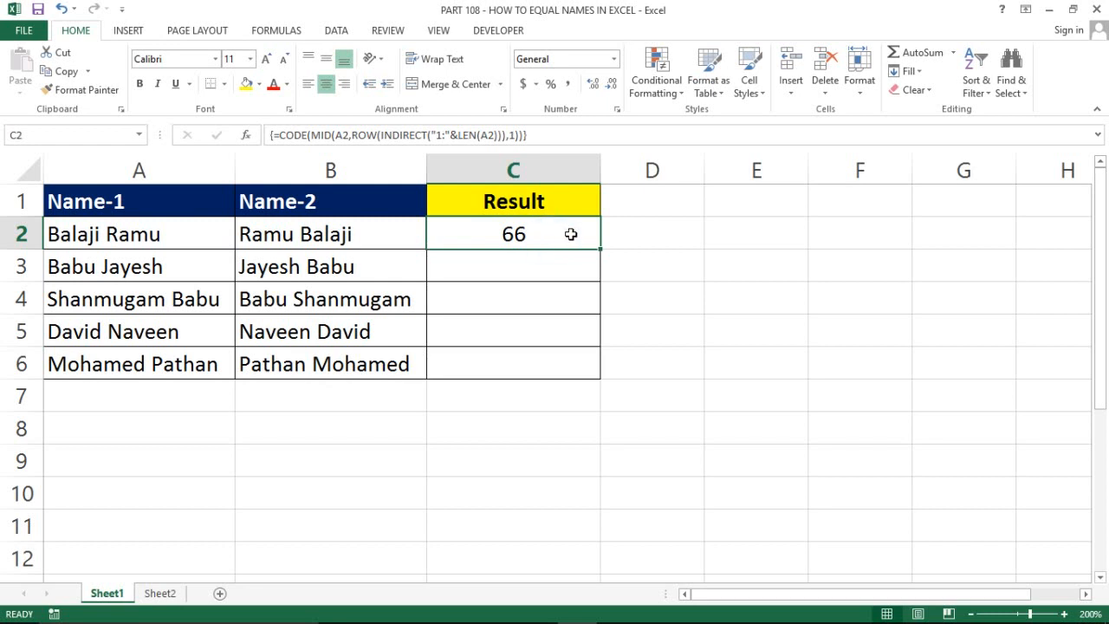
Wrap C2's CODE formula in SUM( ) as an array formula so it returns 1016
double_click(498, 231)
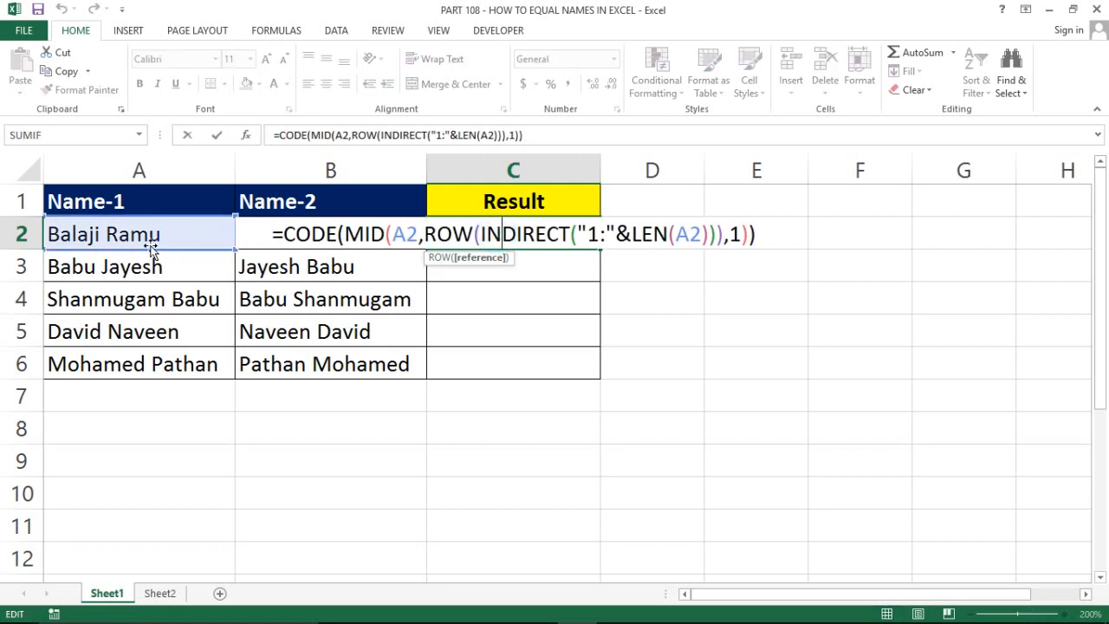
left_click(284, 234)
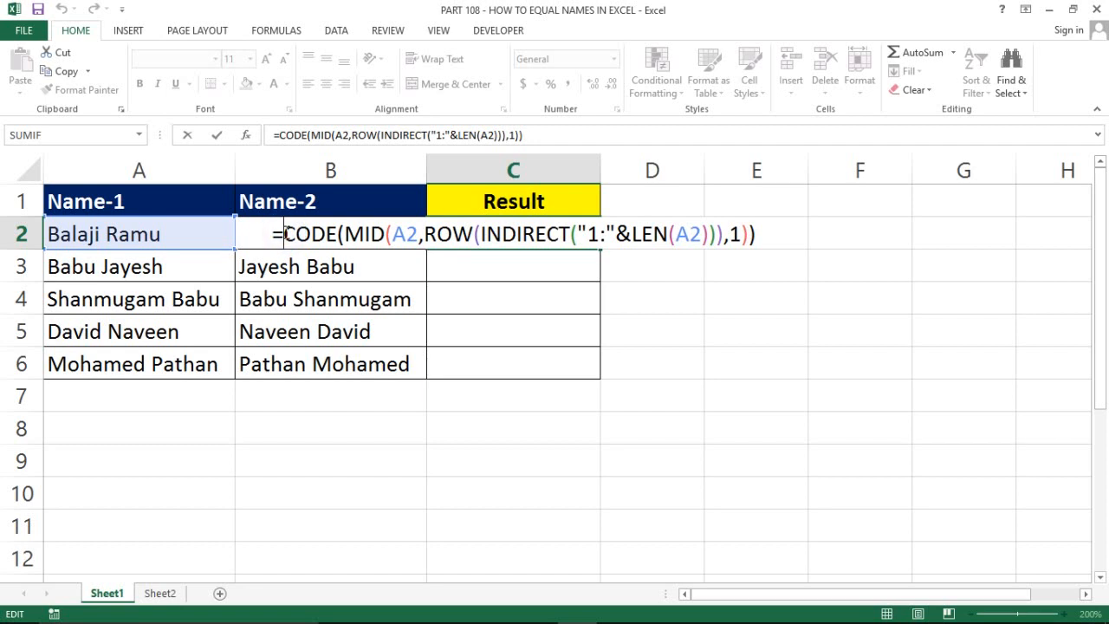
type("sum(")
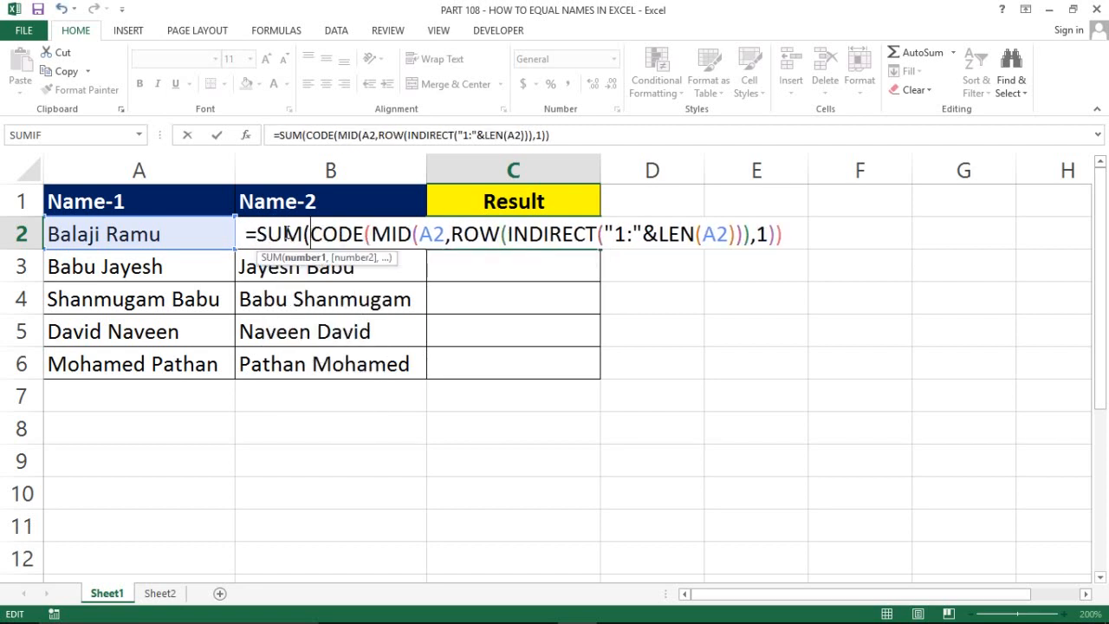
left_click(789, 233)
type(")")
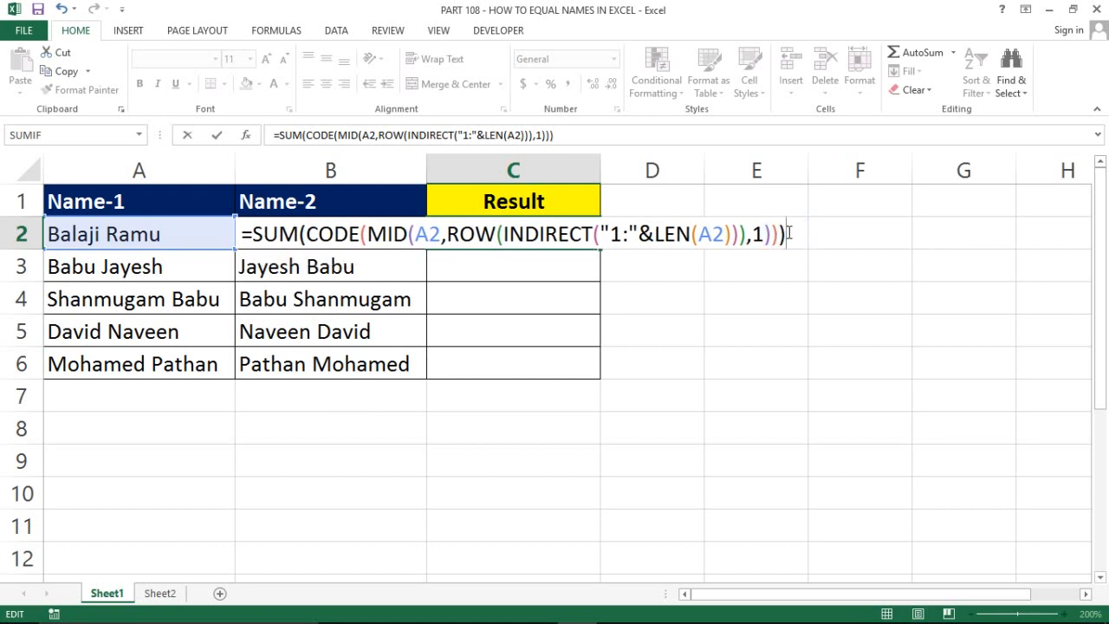
key("ctrl+shift+Return")
left_click(516, 235)
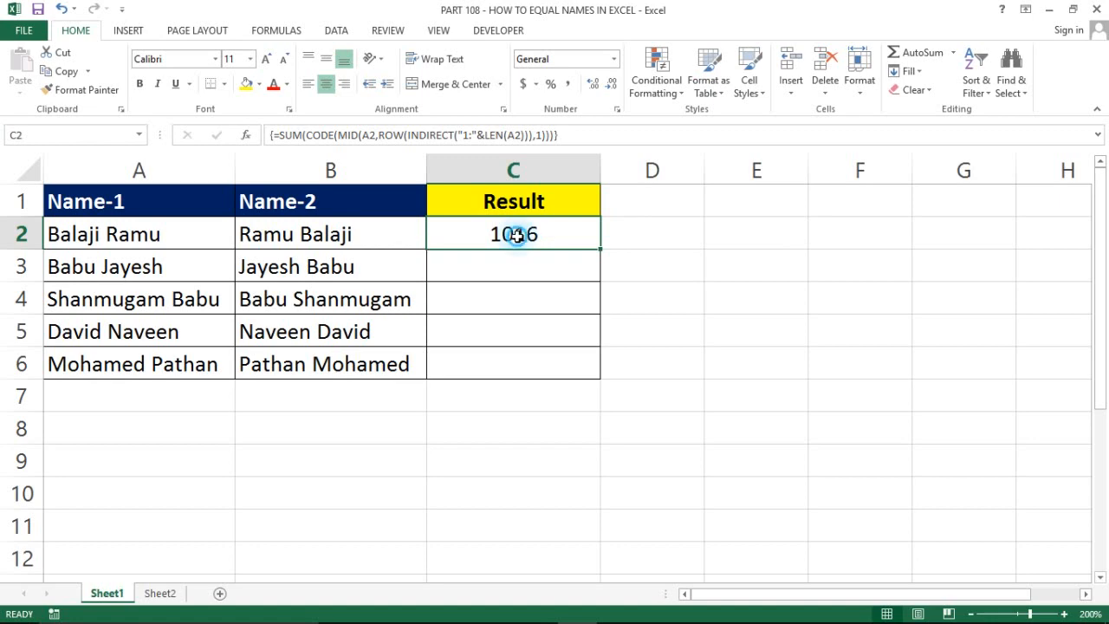
left_click(156, 596)
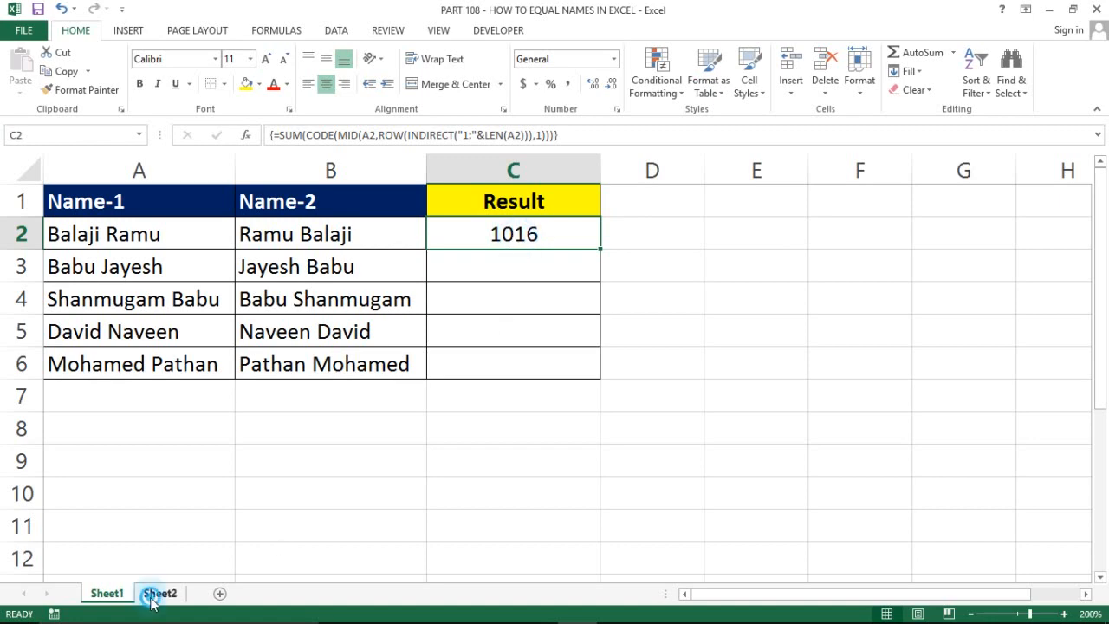
key("shift+Right")
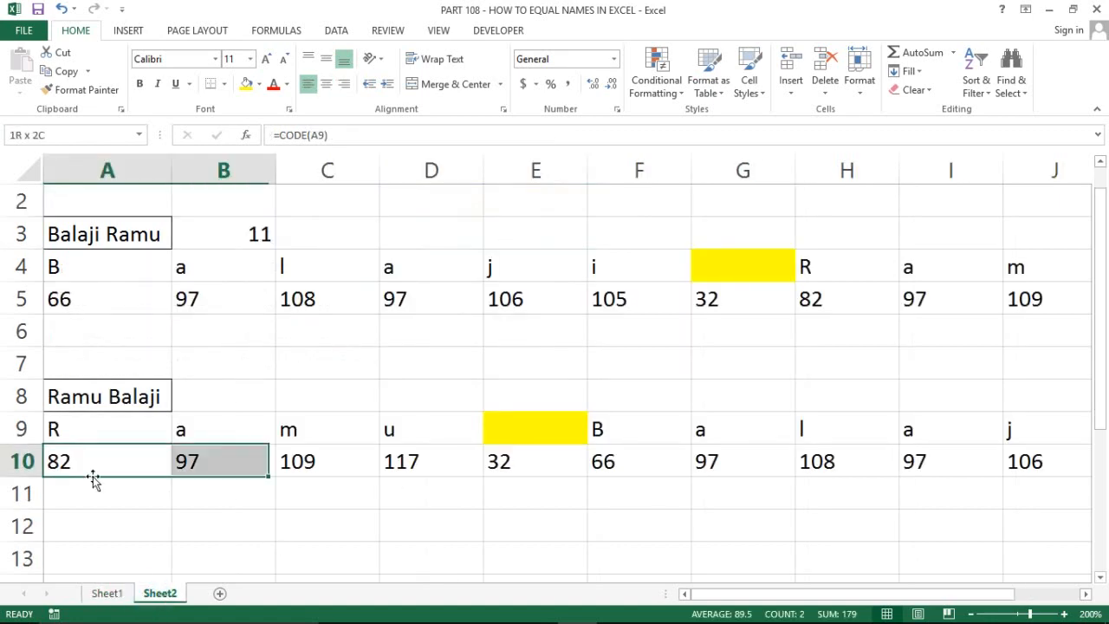
key("shift+Right")
key("shift+Right")
key("shift+Right")
key("shift+Right")
key("shift+Right")
key("shift+Right")
key("shift+Right")
key("shift+Right")
key("shift+Right")
key("shift+Right")
key("shift+Right")
key("shift+Right")
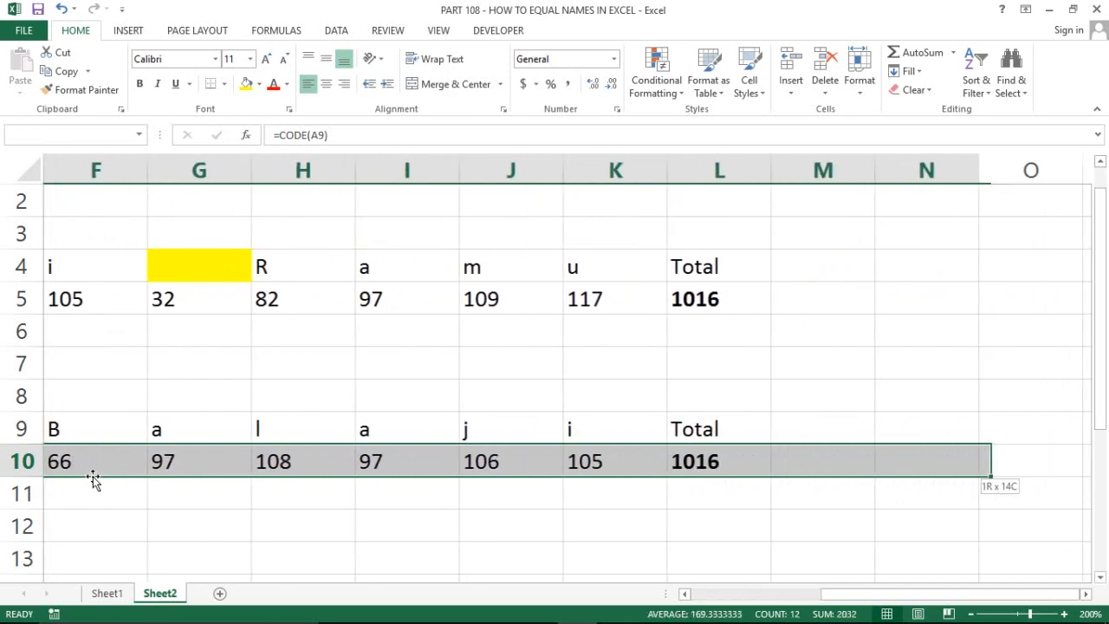
key("shift+Left")
key("shift+Left")
key("shift+Left")
key("shift+Left")
key("shift+Left")
key("shift+Left")
key("shift+Left")
key("shift+Left")
key("shift+Left")
key("shift+Left")
key("shift+Left")
key("shift+Left")
key("shift+Left")
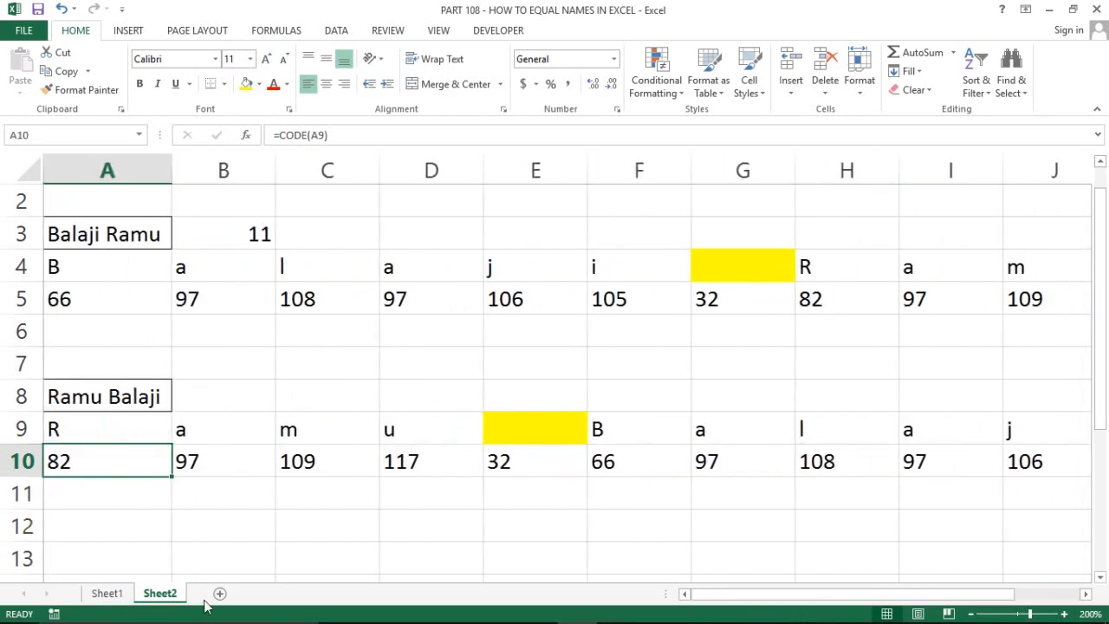
left_click(108, 593)
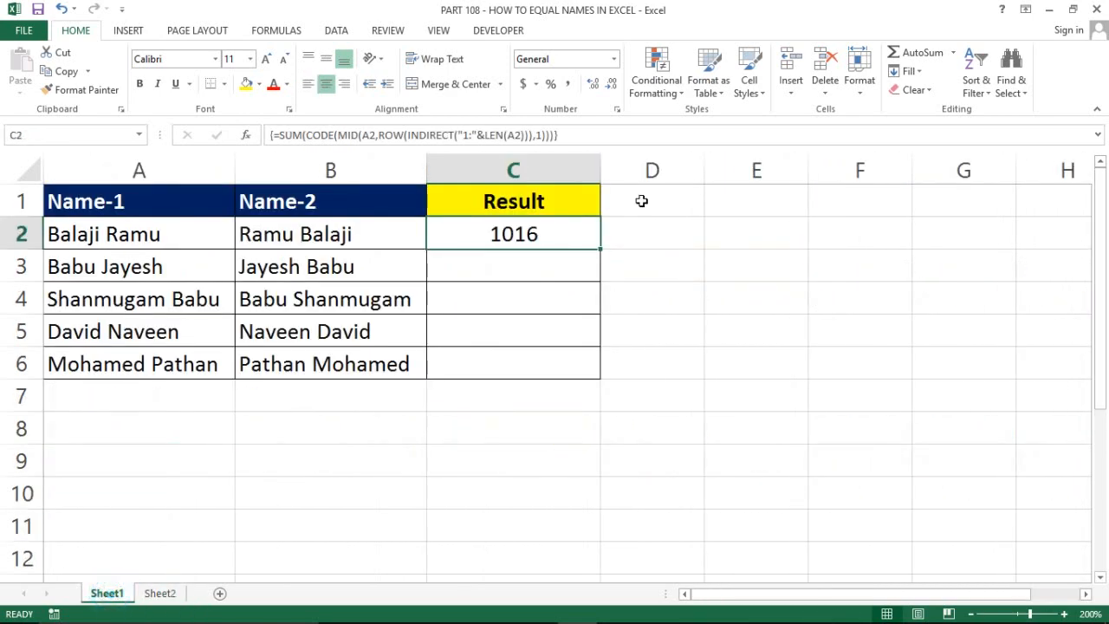
left_click(523, 243)
left_click(505, 240)
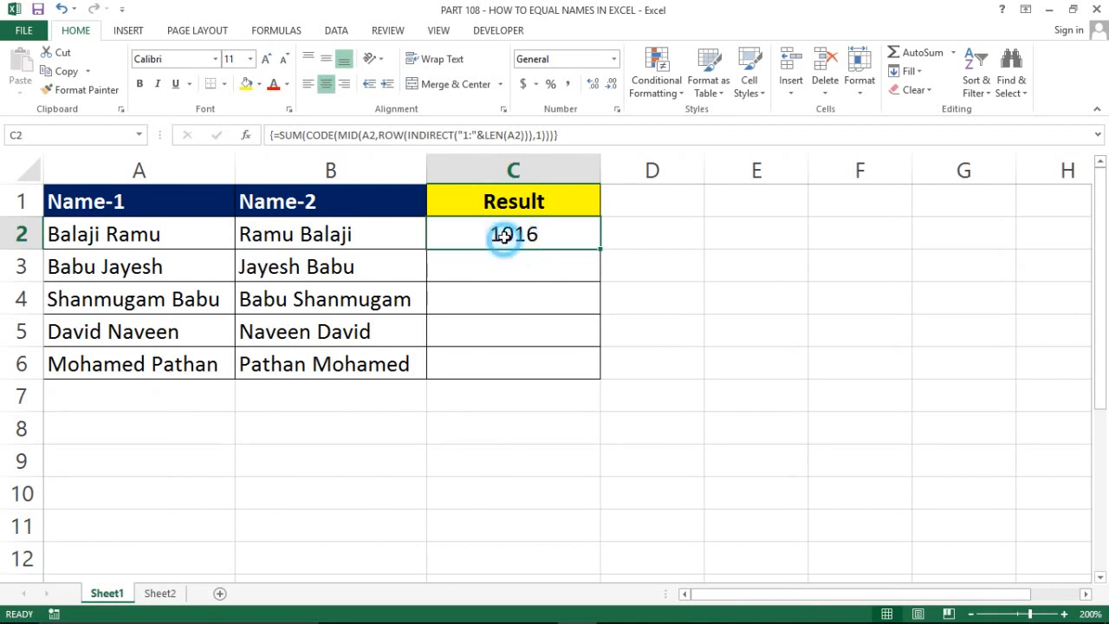
Preview the CODE(MID(...)) part of C2 as character codes with F9, then undo
double_click(489, 236)
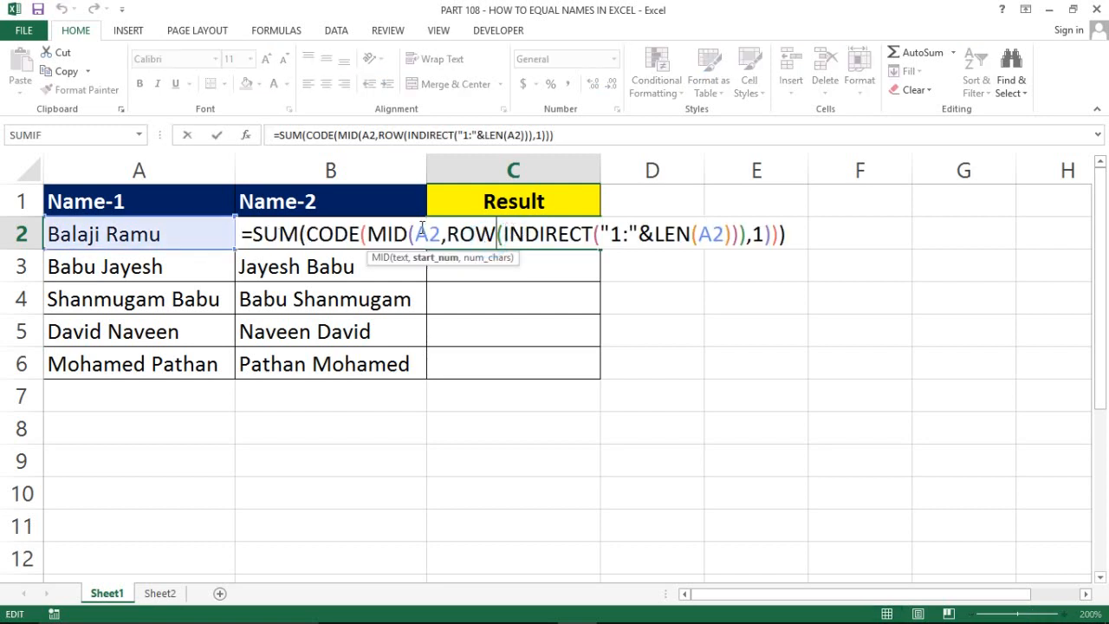
left_click(362, 234)
left_click_drag(306, 234, 779, 243)
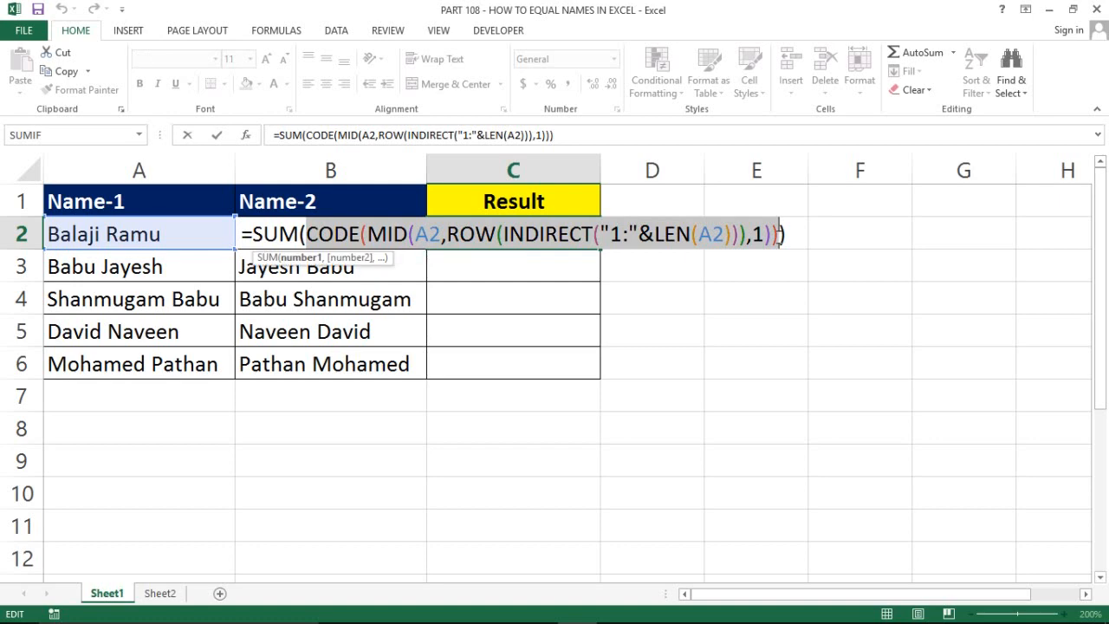
key("F9")
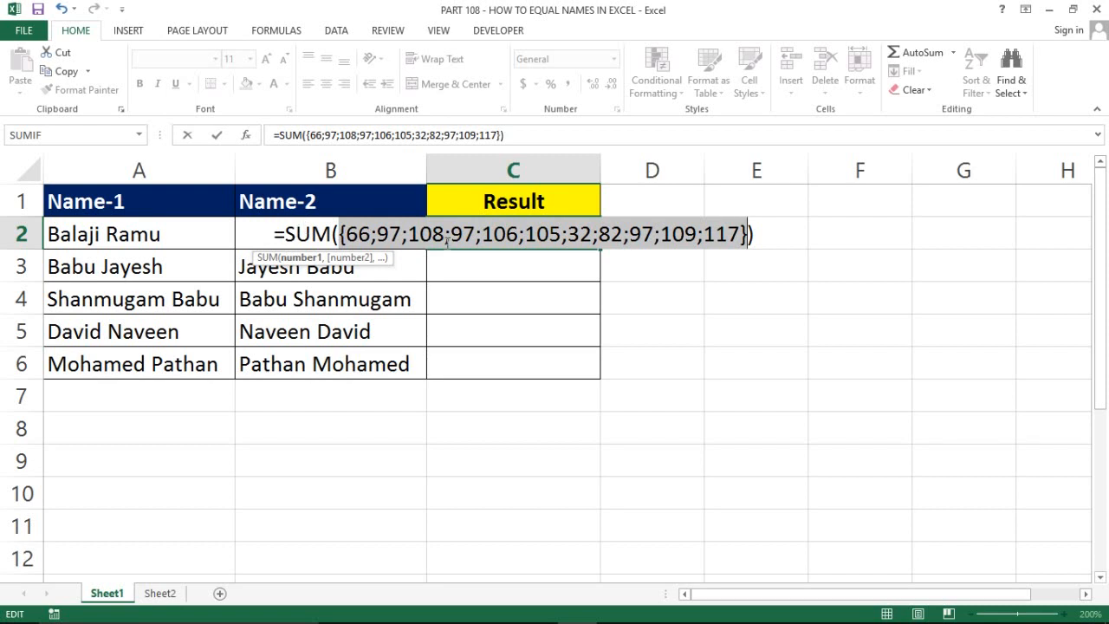
key("ctrl+z")
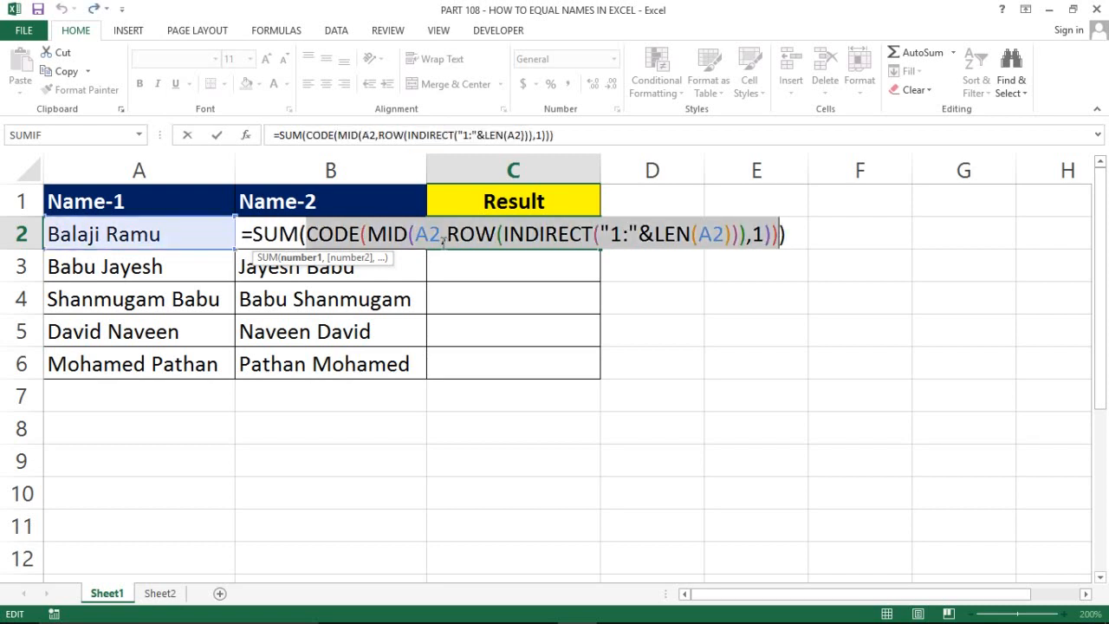
left_click(399, 239)
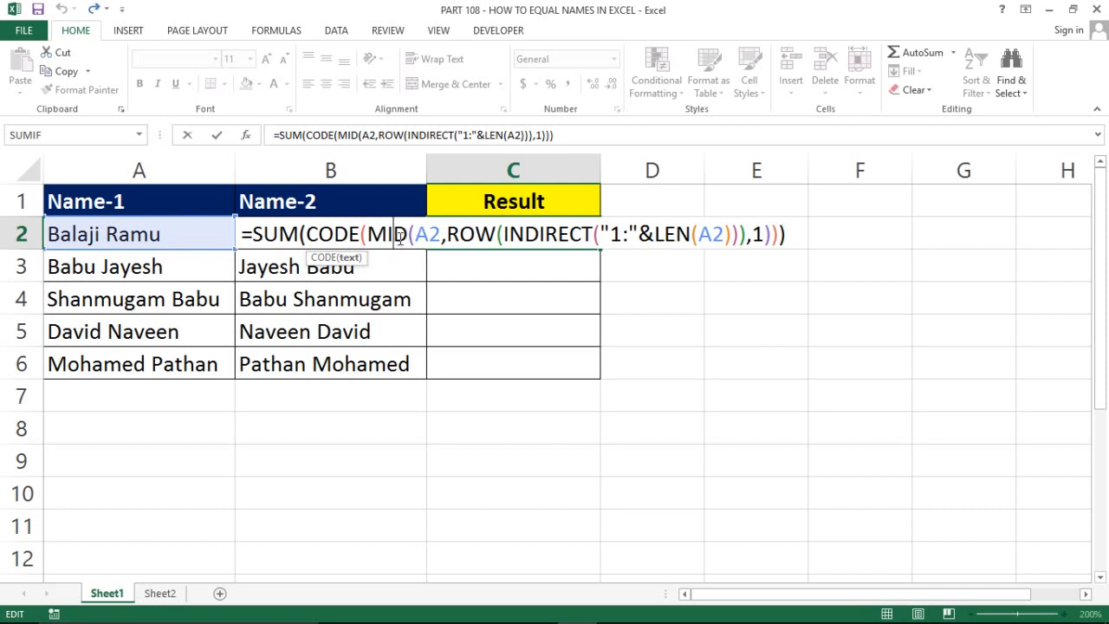
left_click(390, 232)
left_click_drag(367, 232, 770, 234)
key("F9")
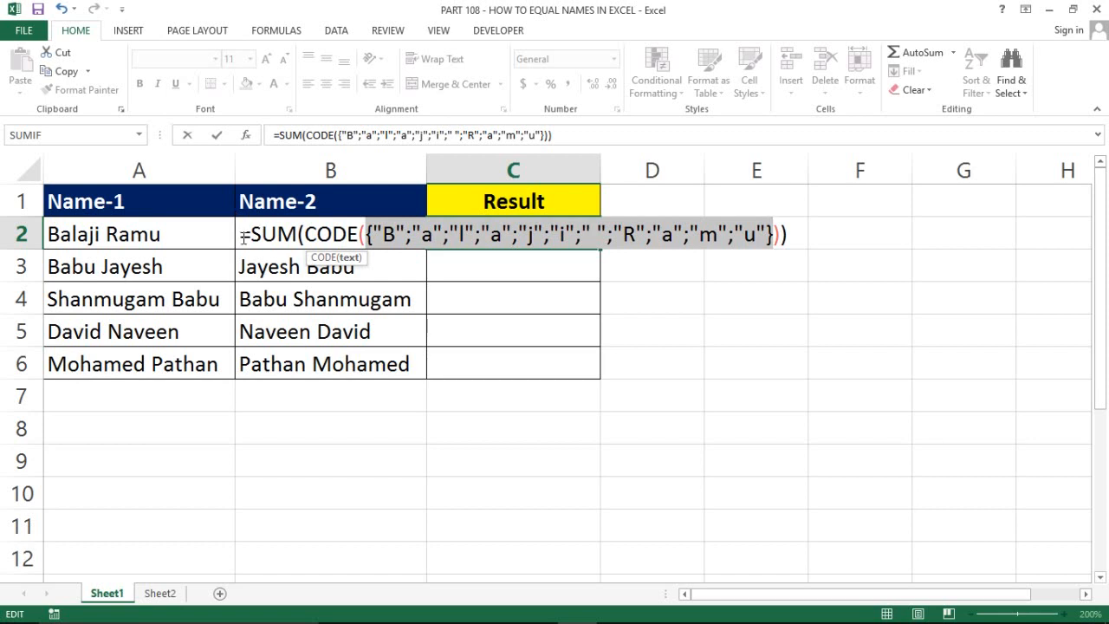
Preview the SUM expression as 1016, restore it, and copy the full formula text
key("ctrl+z")
key("Left")
key("Left")
key("Left")
key("Left")
key("Left")
key("Left")
key("Left")
key("Left")
key("Left")
key("Left")
key("Left")
key("Left")
key("Left")
key("Left")
key("Left")
key("Left")
key("Left")
key("Left")
key("Left")
key("Left")
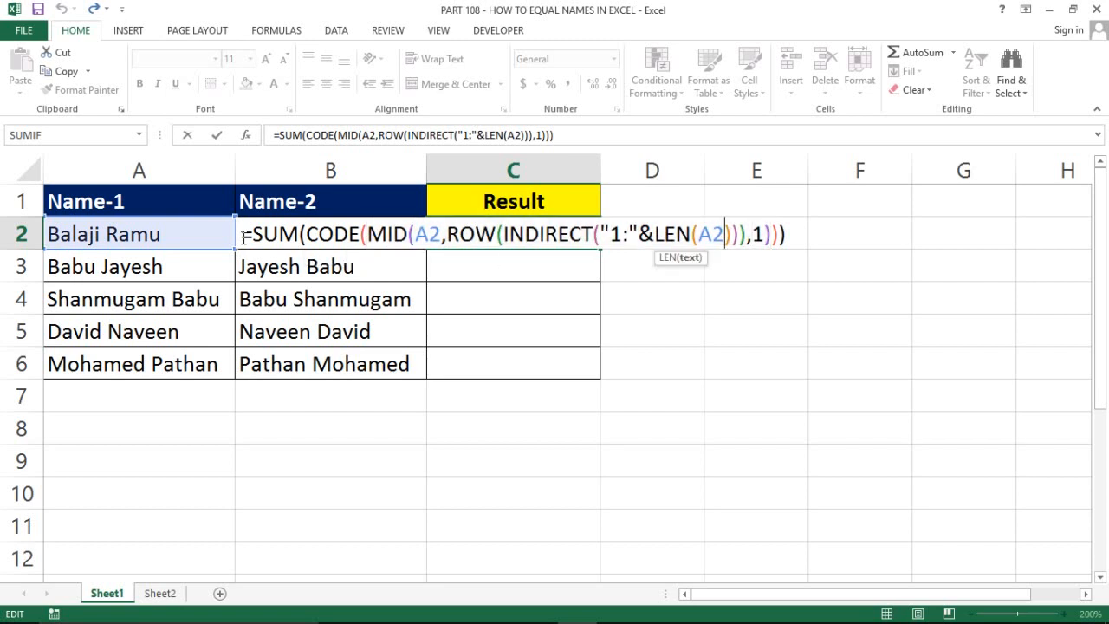
key("Left")
key("Left")
key("Left")
key("Left")
key("Left")
key("Left")
key("Left")
key("Left")
key("Left")
key("Left")
key("Left")
key("Left")
key("Left")
key("Left")
key("Left")
key("Left")
key("Left")
key("Left")
key("Left")
key("Left")
key("Right")
key("shift+Right")
key("shift+Right")
key("shift+Right")
key("shift+Right")
key("shift+Right")
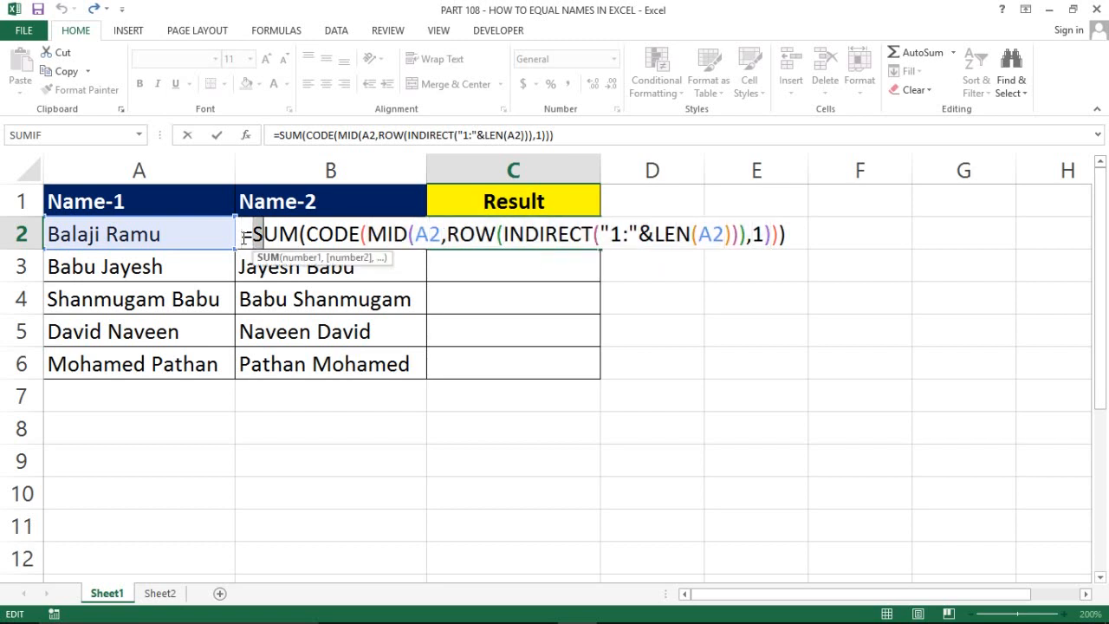
key("shift+Right")
key("shift+Right")
key("shift+Right")
key("shift+Right")
key("shift+Right")
key("shift+Right")
key("shift+Right")
key("shift+Right")
key("shift+Right")
key("shift+Right")
key("shift+Right")
key("shift+Right")
key("shift+Right")
key("shift+Right")
key("shift+Right")
key("shift+Right")
key("shift+Right")
key("shift+Right")
key("shift+Right")
key("shift+Right")
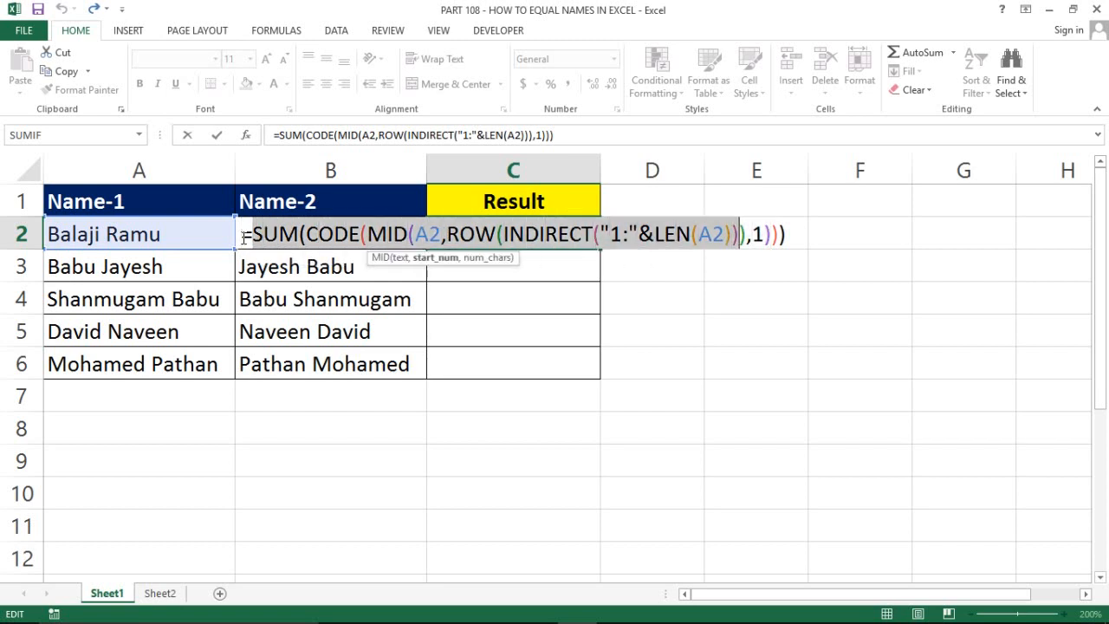
key("shift+Right")
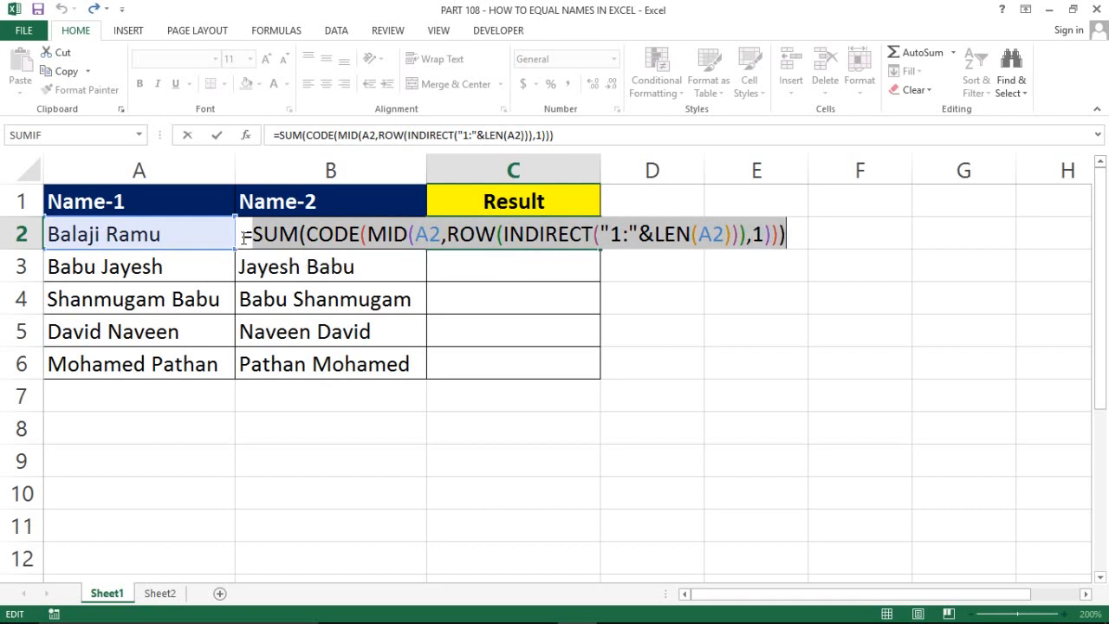
key("F9")
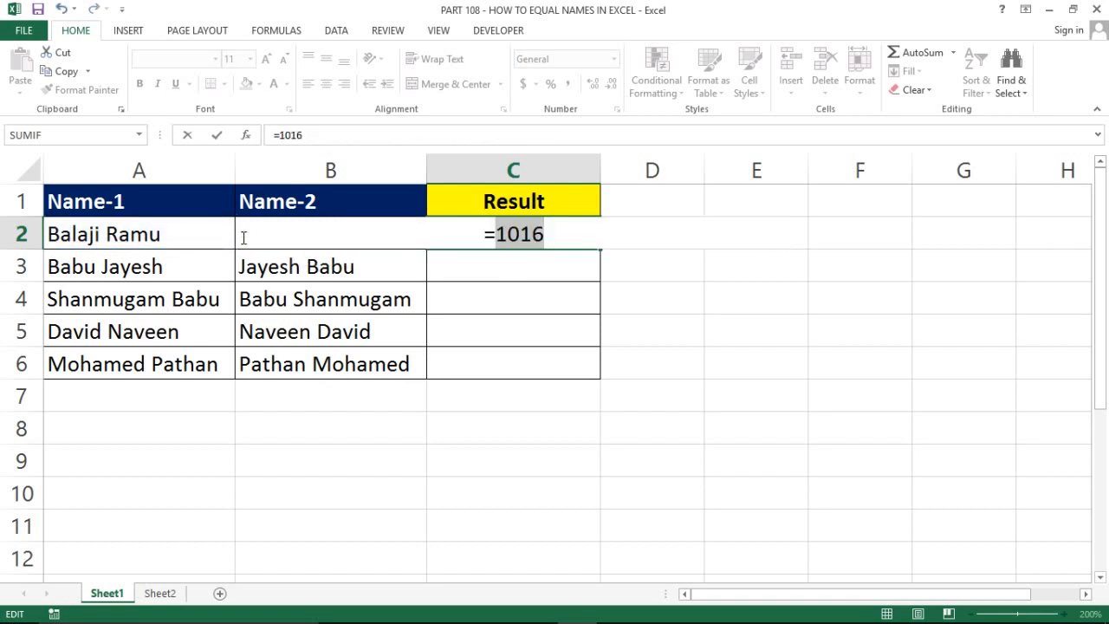
key("ctrl+z")
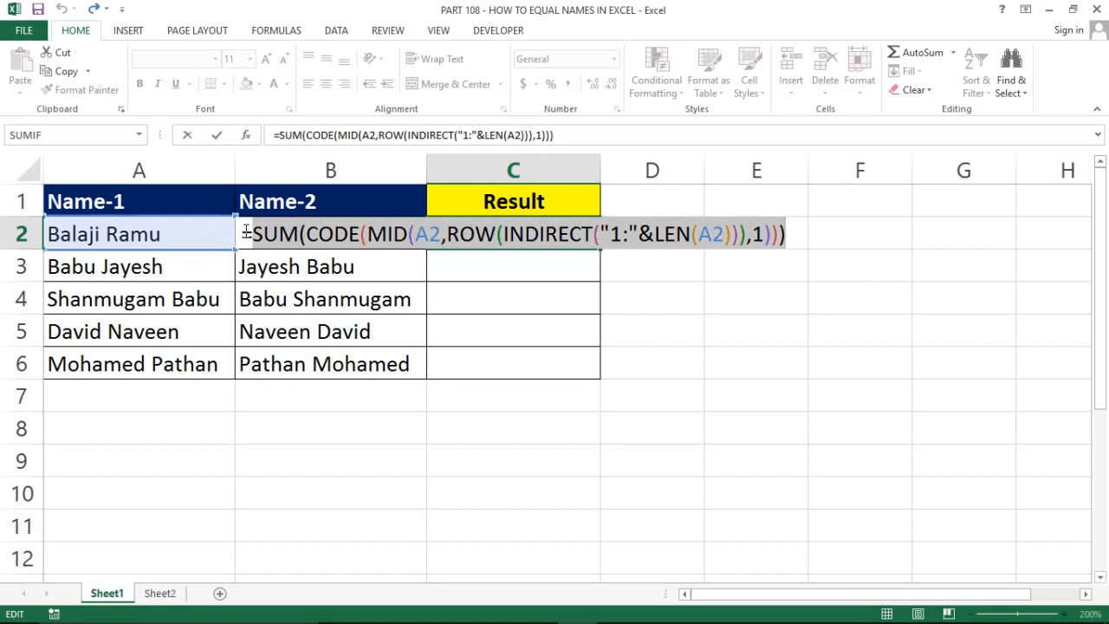
left_click_drag(245, 233, 829, 240)
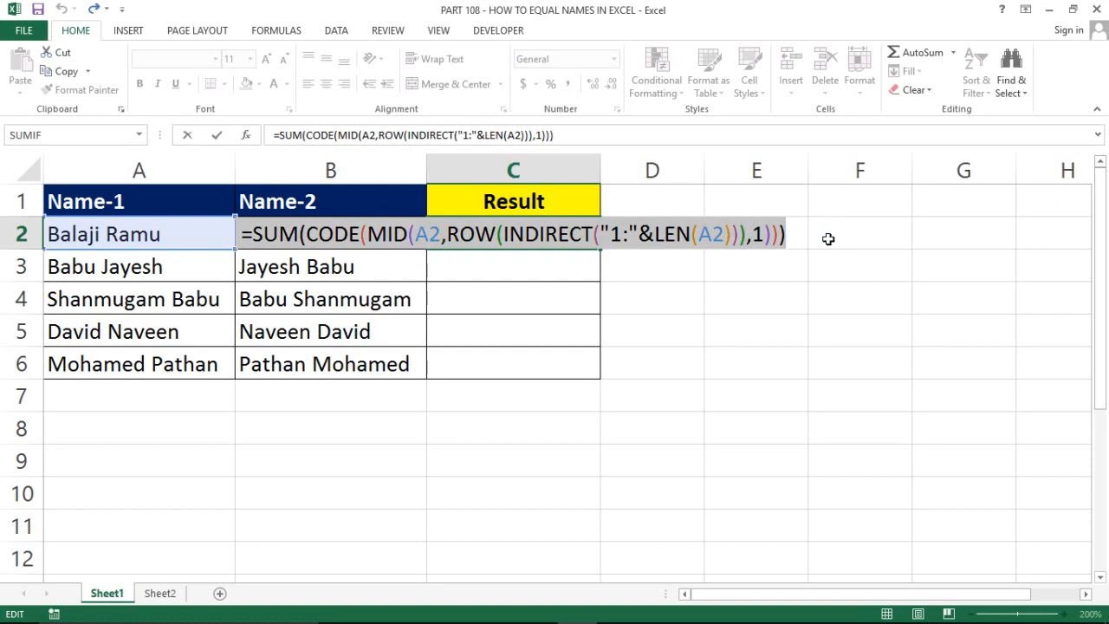
key("ctrl+c")
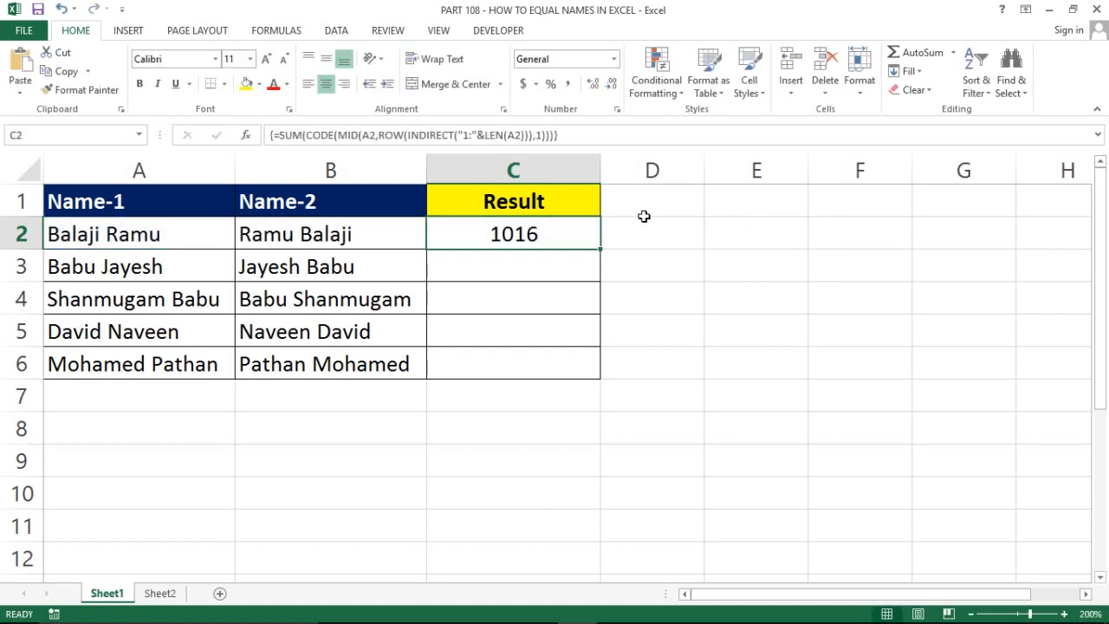
Append a second copy of the formula to C2 and point its MID at B2
double_click(556, 230)
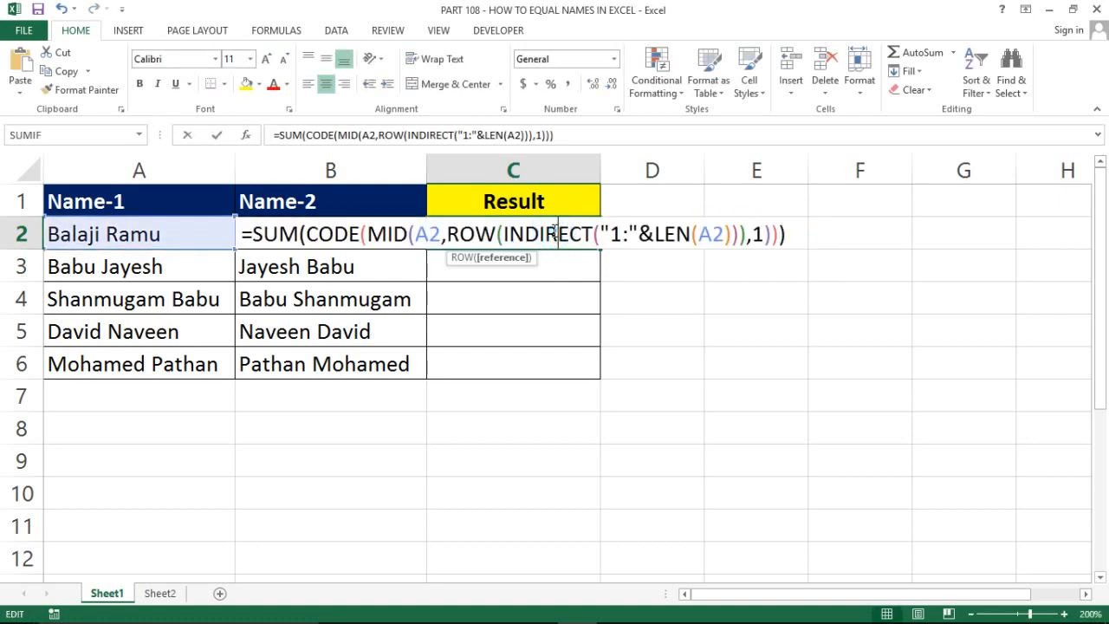
left_click(787, 234)
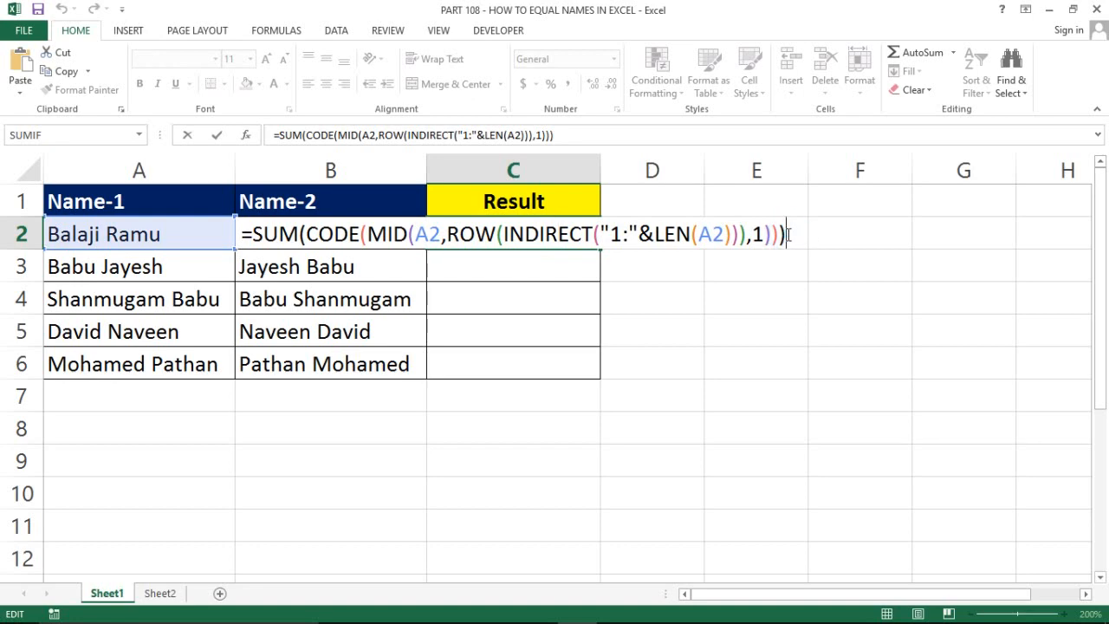
key("ctrl+v")
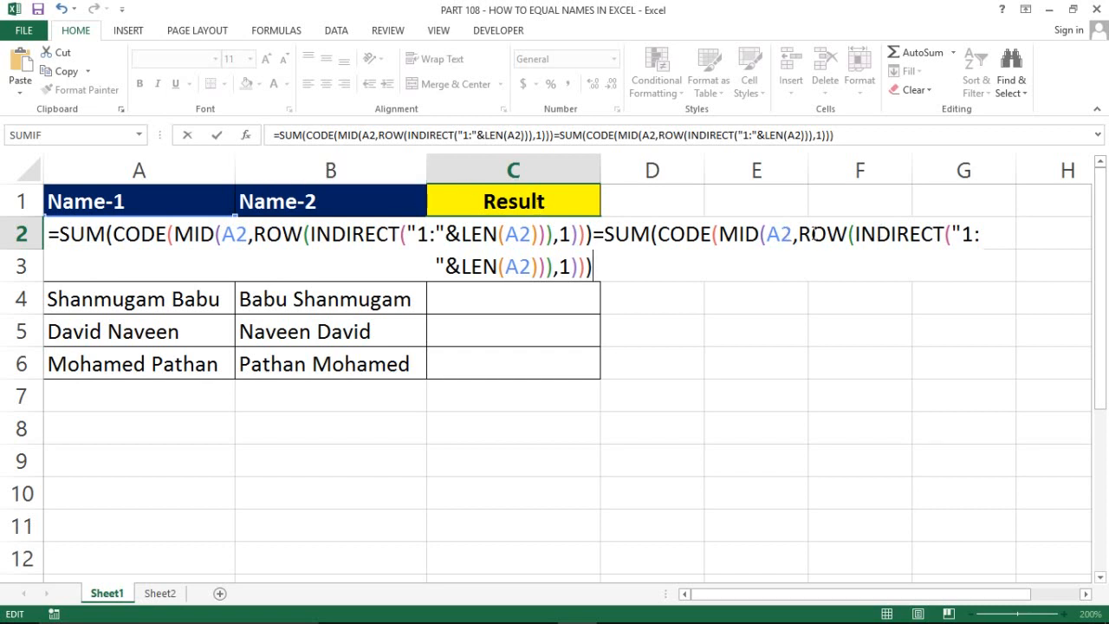
left_click(779, 232)
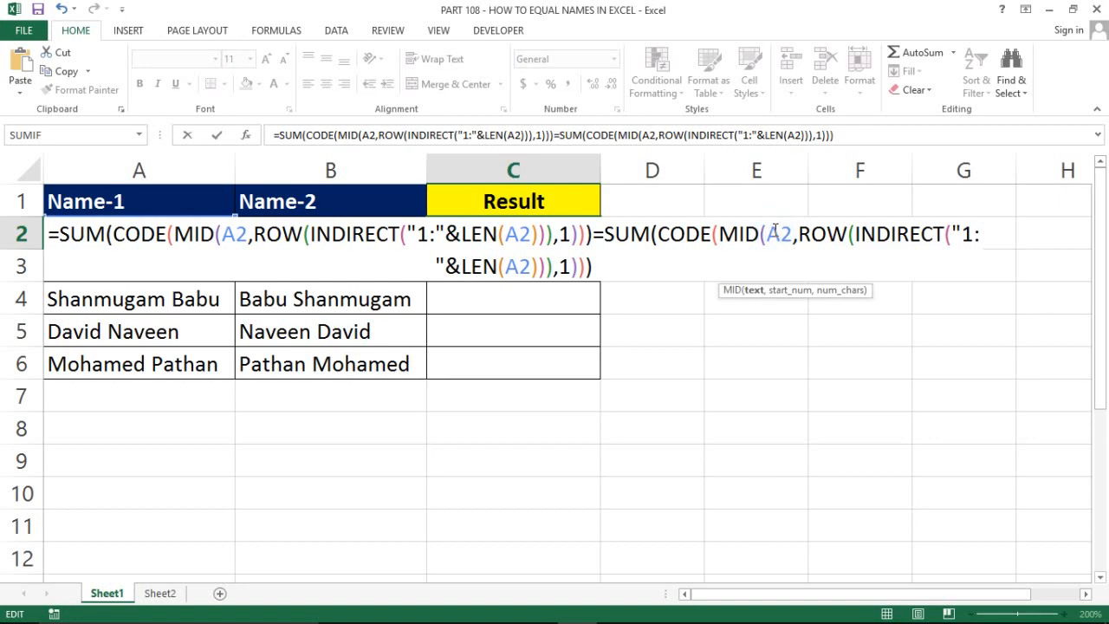
key("BackSpace")
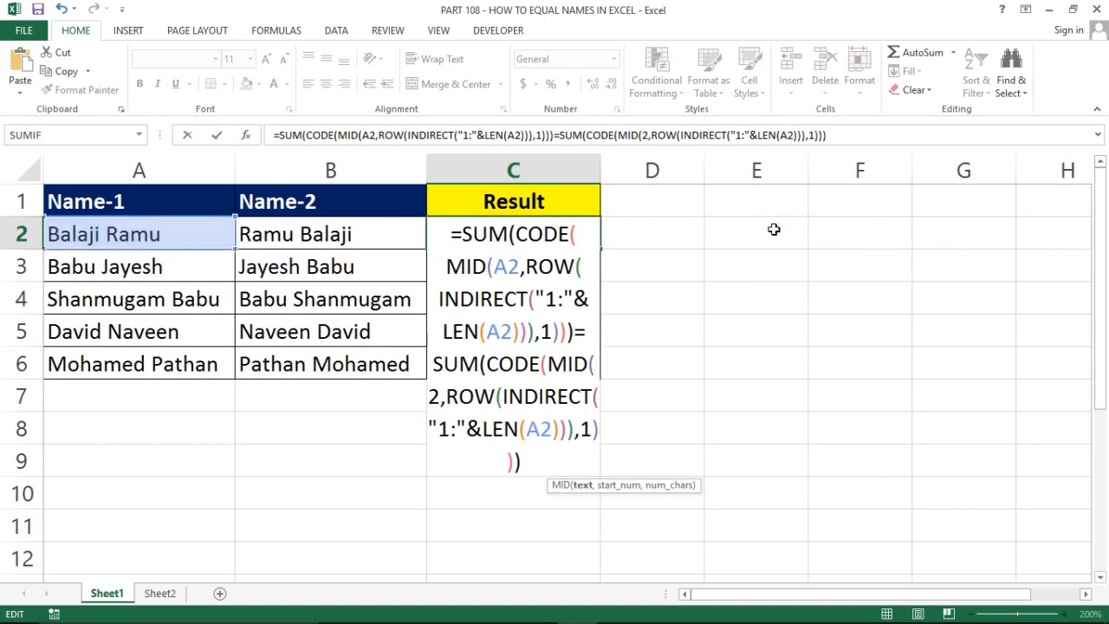
type("B")
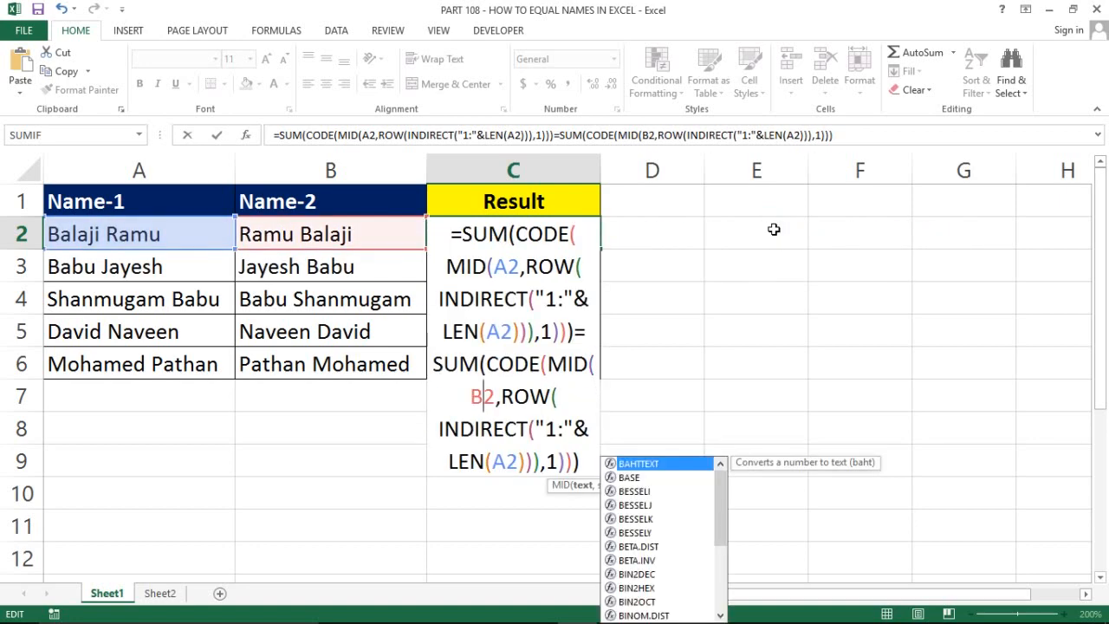
Change the second copy's LEN(A2) reference to LEN(B2)
left_click(517, 461)
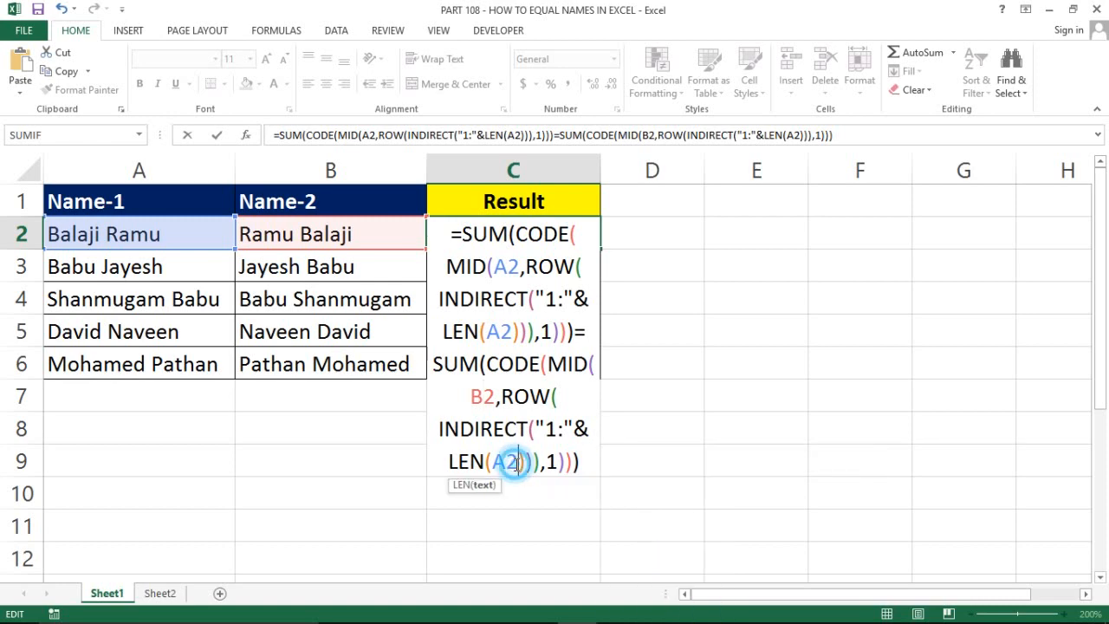
key("BackSpace")
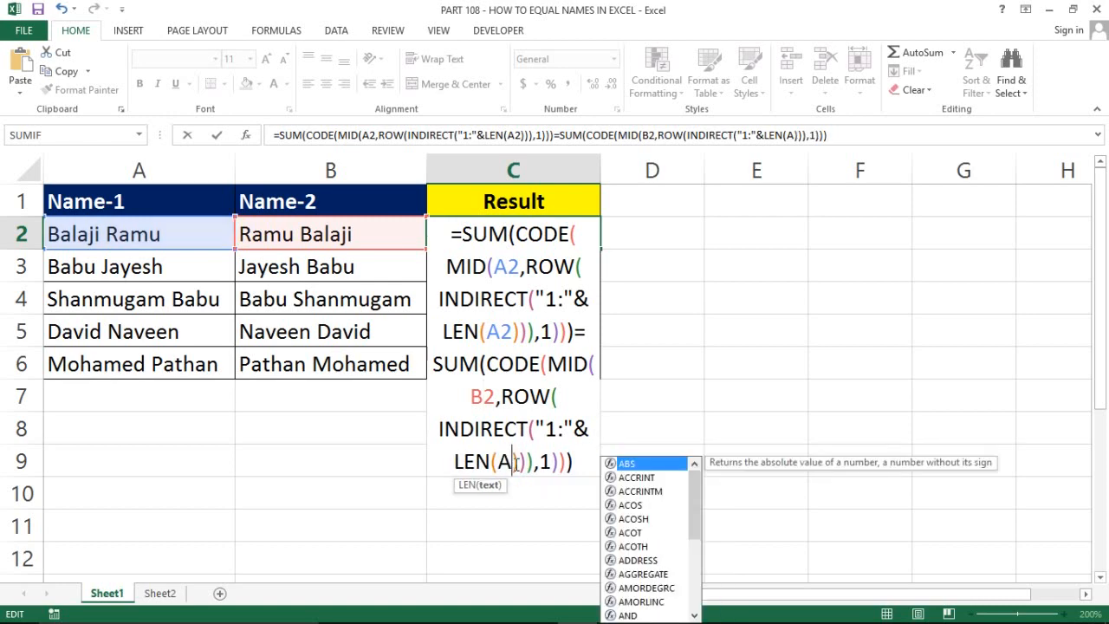
key("BackSpace")
type("b2")
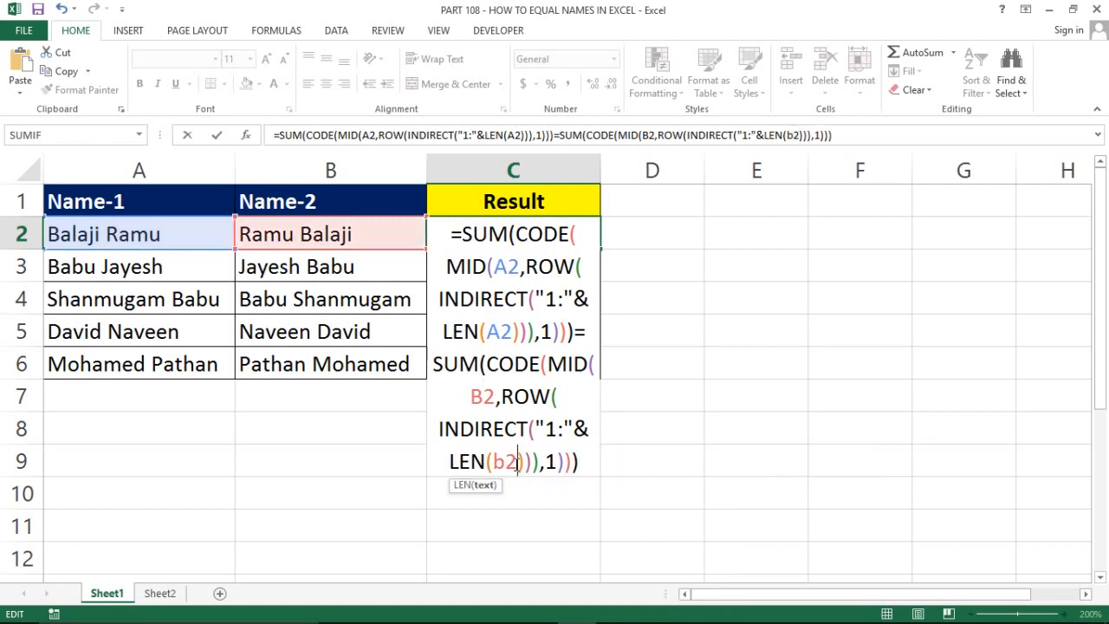
double_click(511, 461)
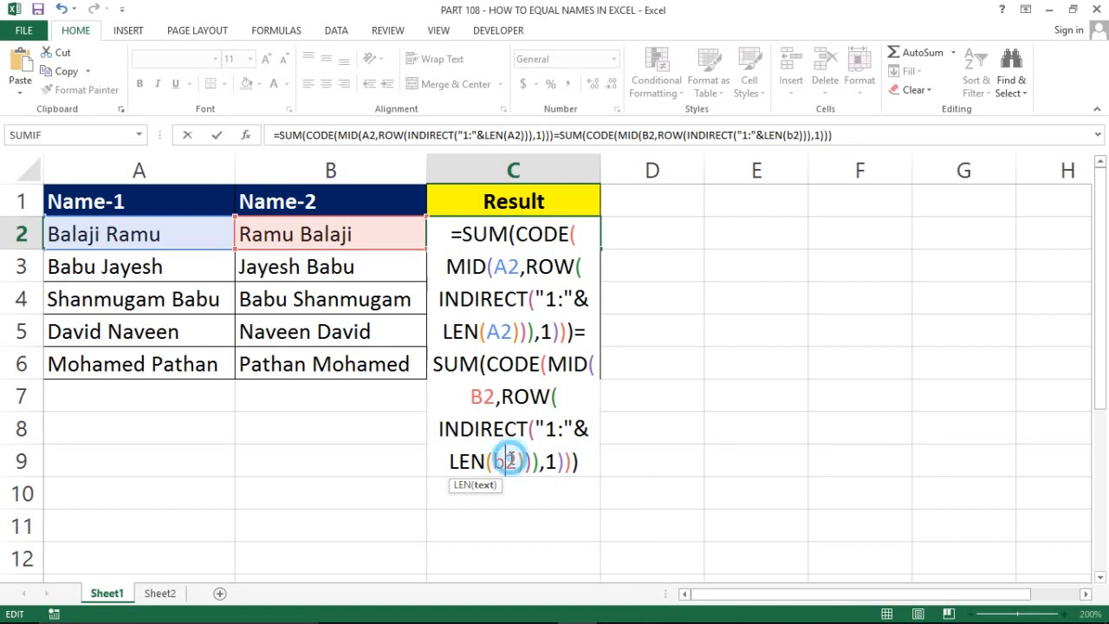
left_click(511, 460)
key("BackSpace")
type("B")
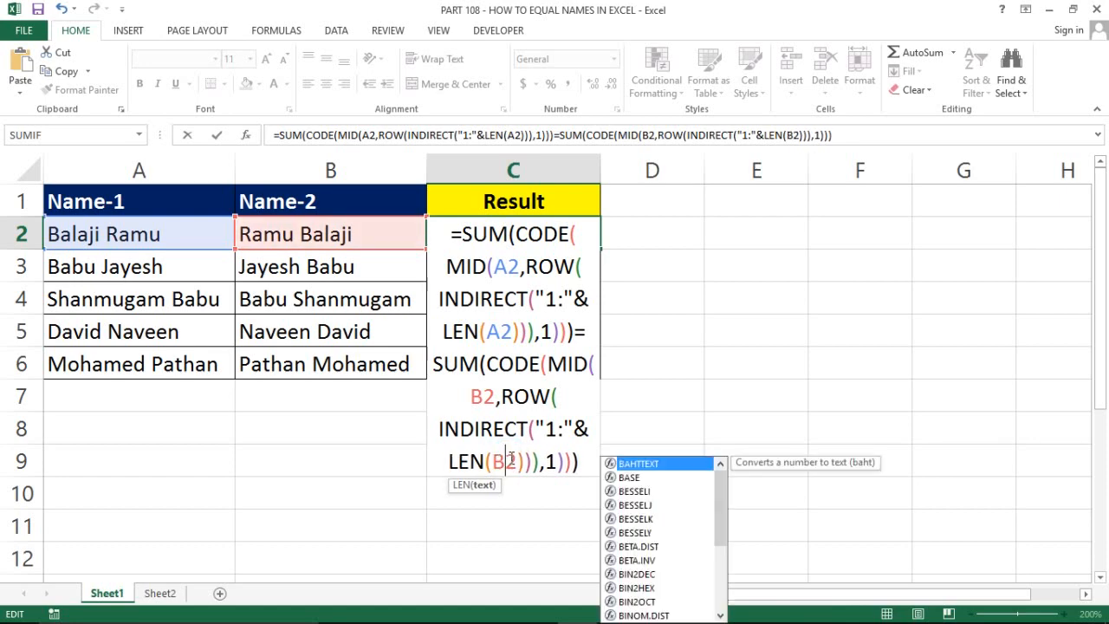
left_click(524, 459)
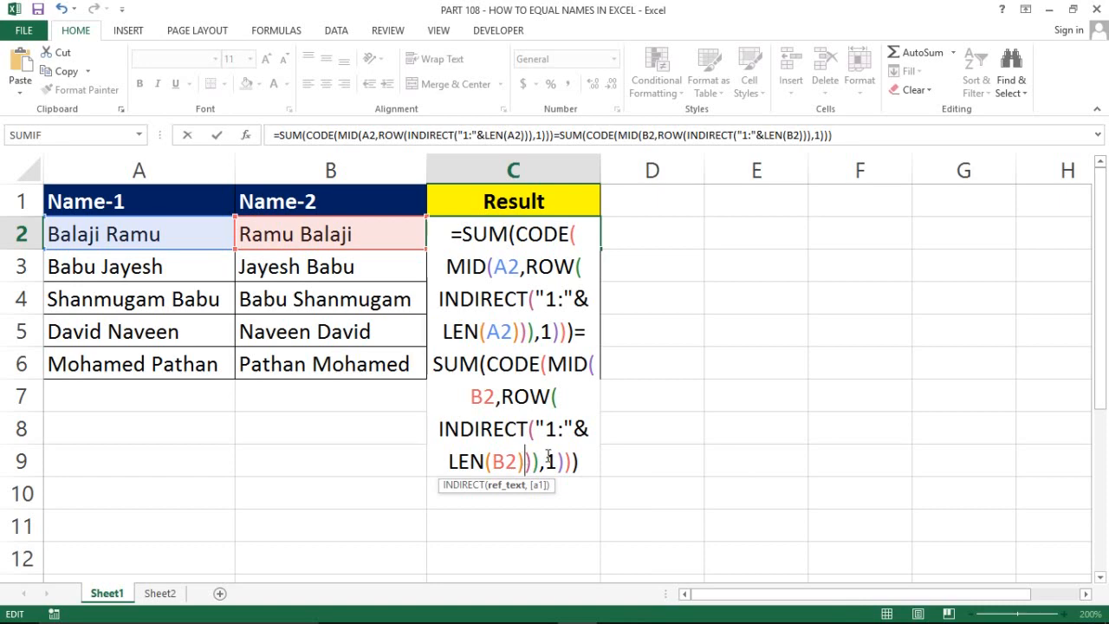
left_click(576, 461)
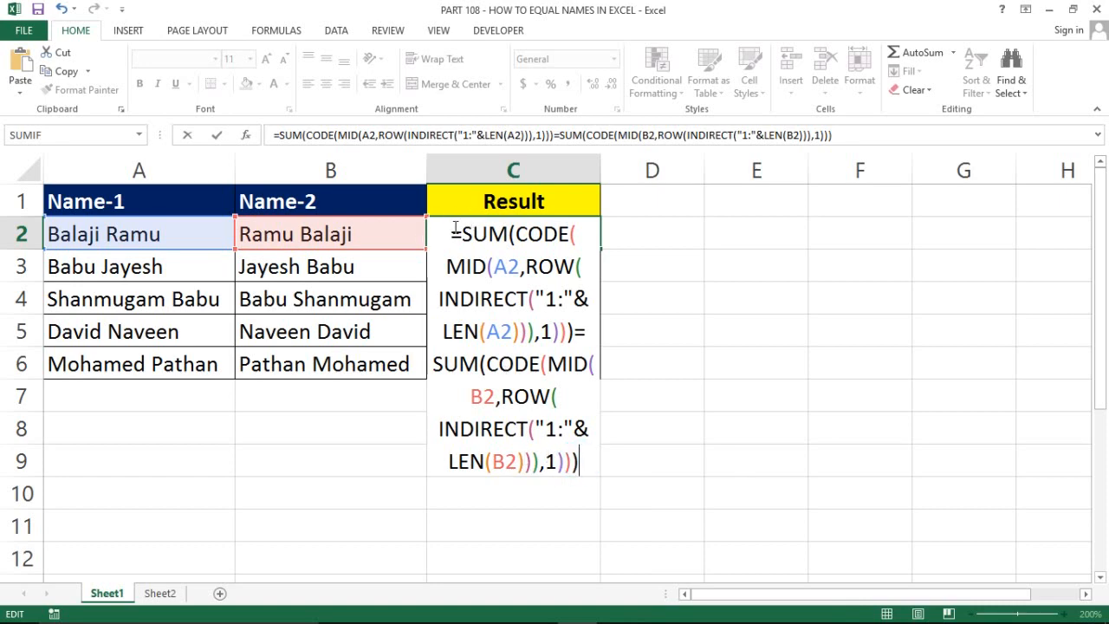
Evaluate the B2 half of C2's comparison to its code sum 1016
left_click_drag(455, 232, 563, 331)
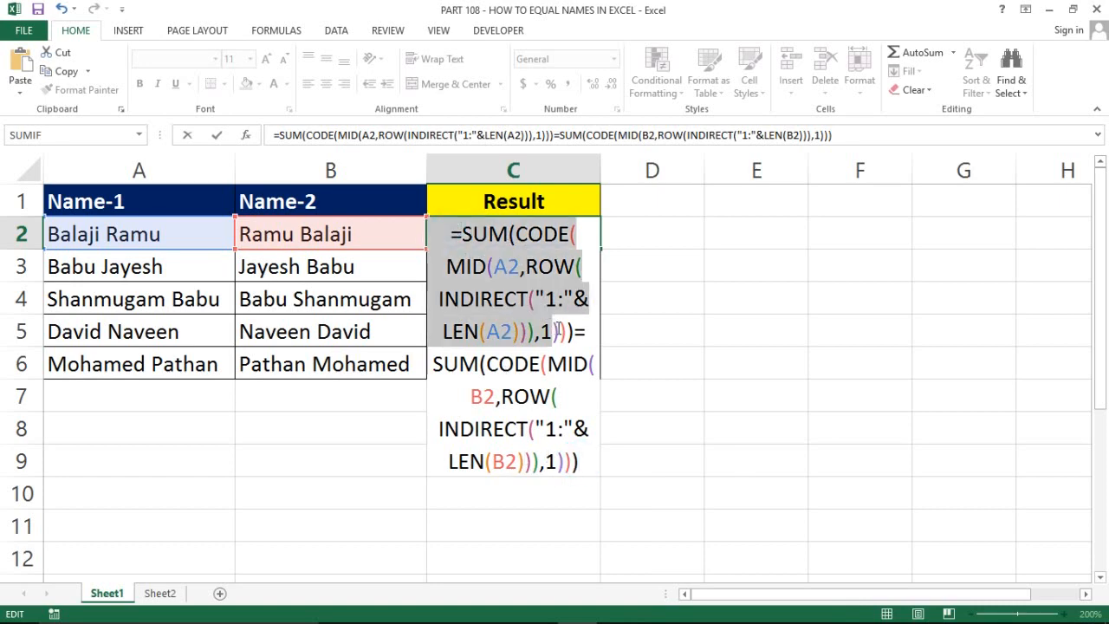
left_click(576, 331)
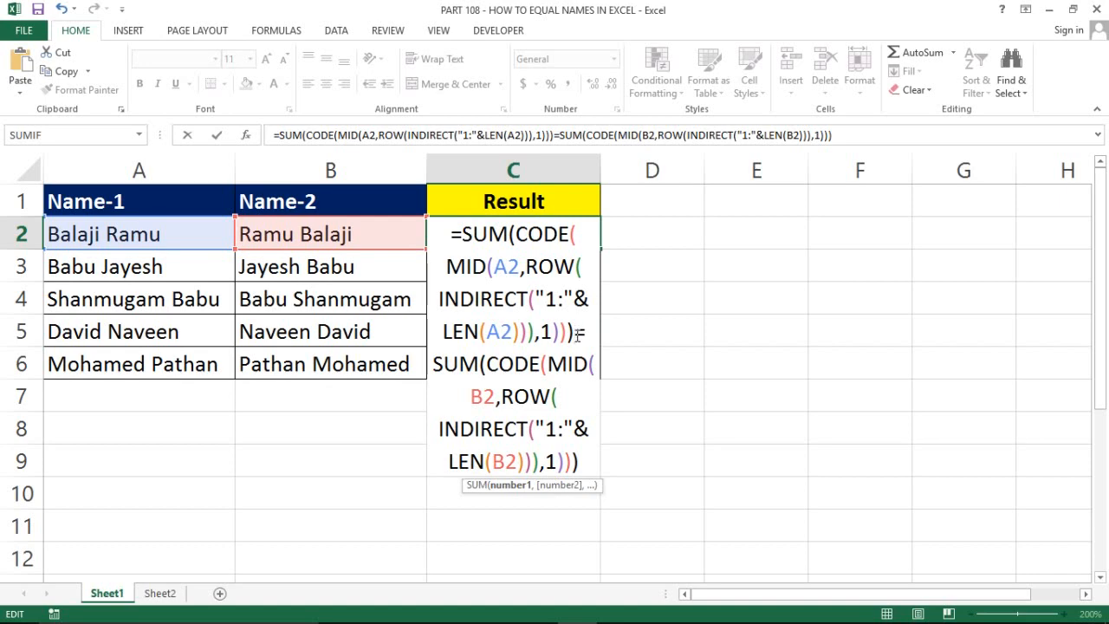
left_click(576, 331)
left_click_drag(579, 332, 455, 232)
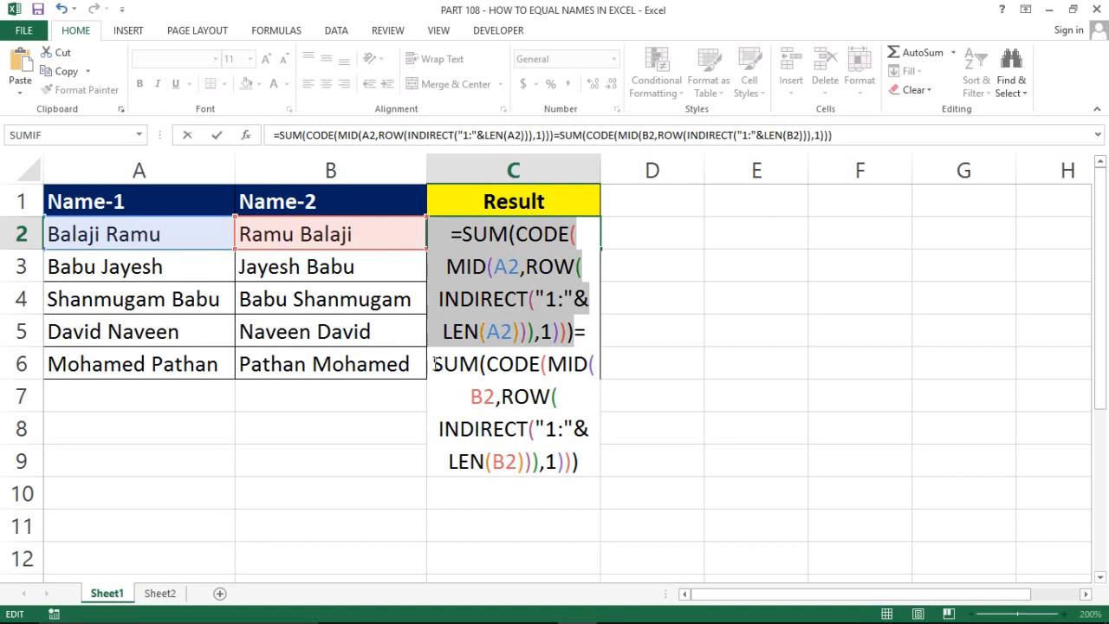
left_click_drag(436, 363, 599, 479)
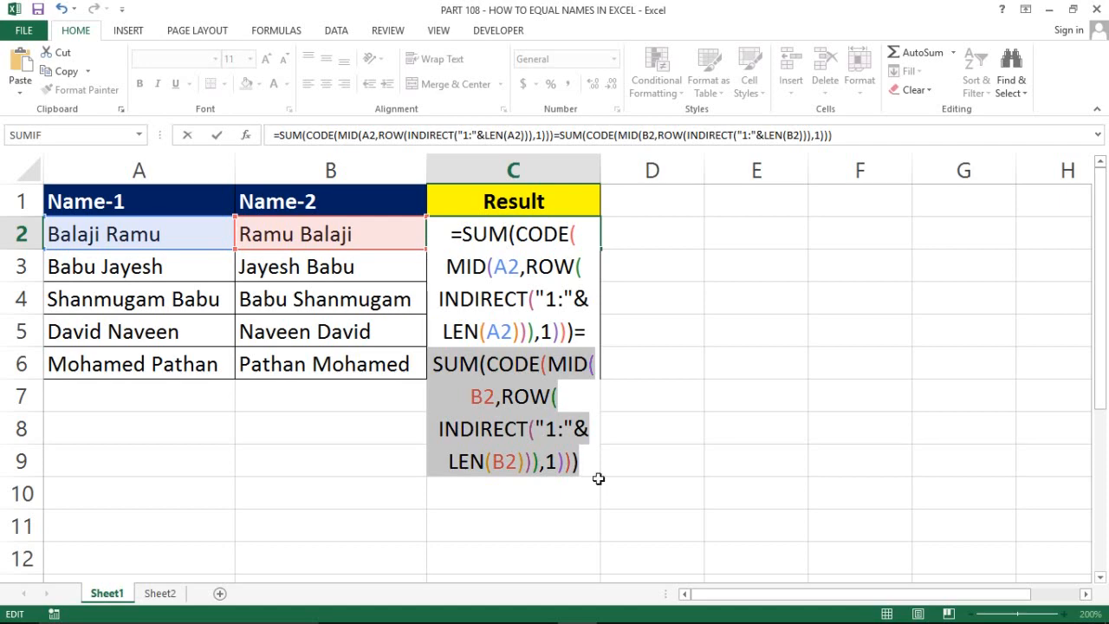
key("F9")
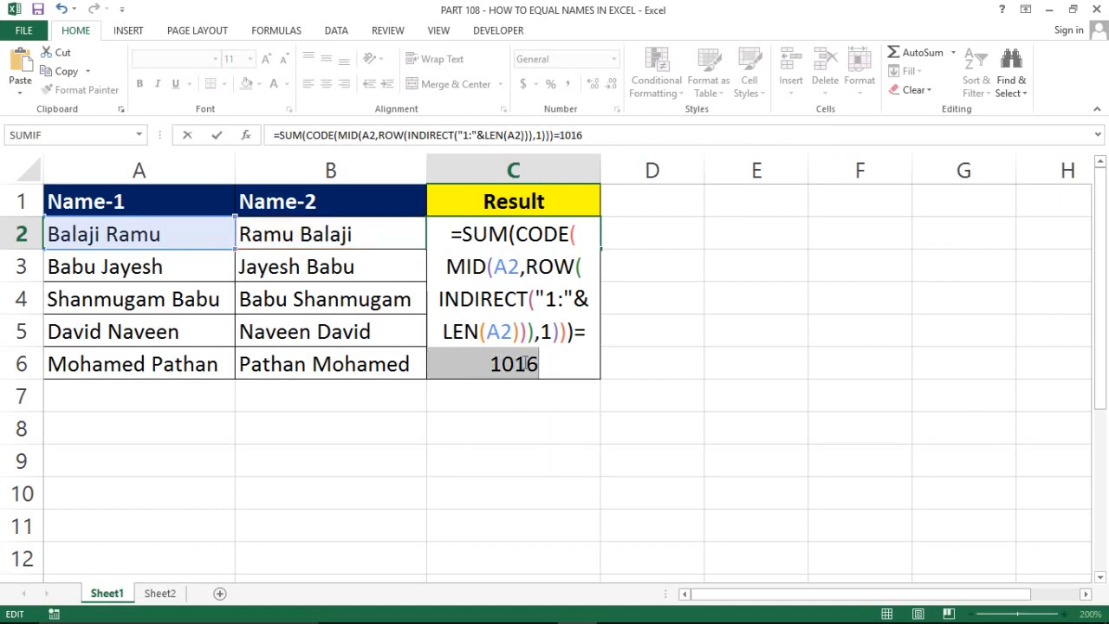
Evaluate the A2 half to 1016 so the formula reads =1016=1016
left_click_drag(451, 234, 476, 239)
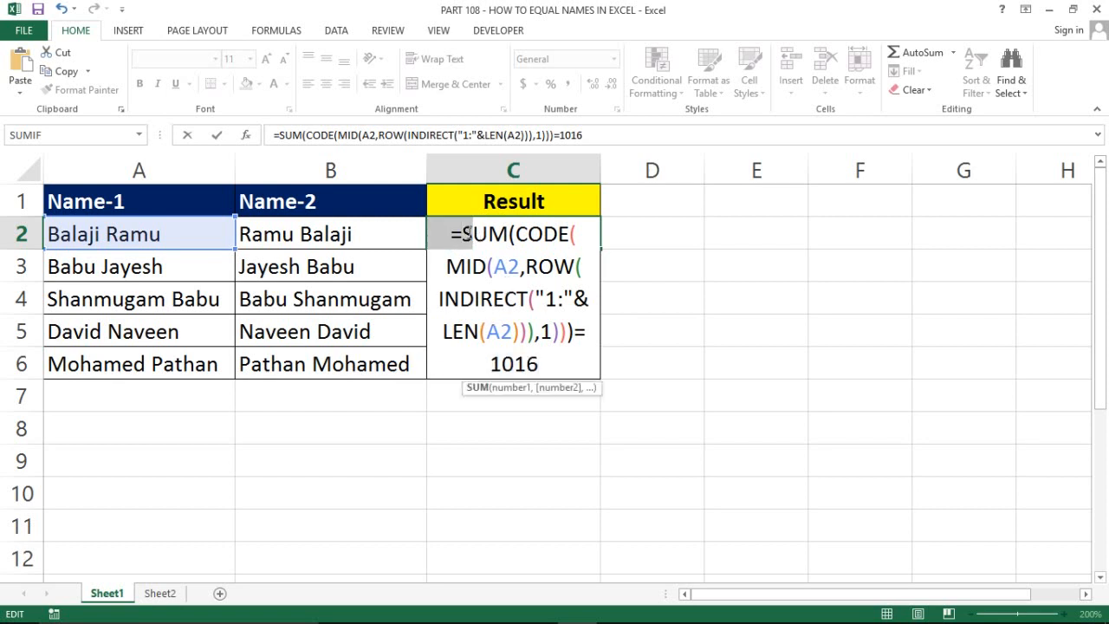
left_click(468, 233)
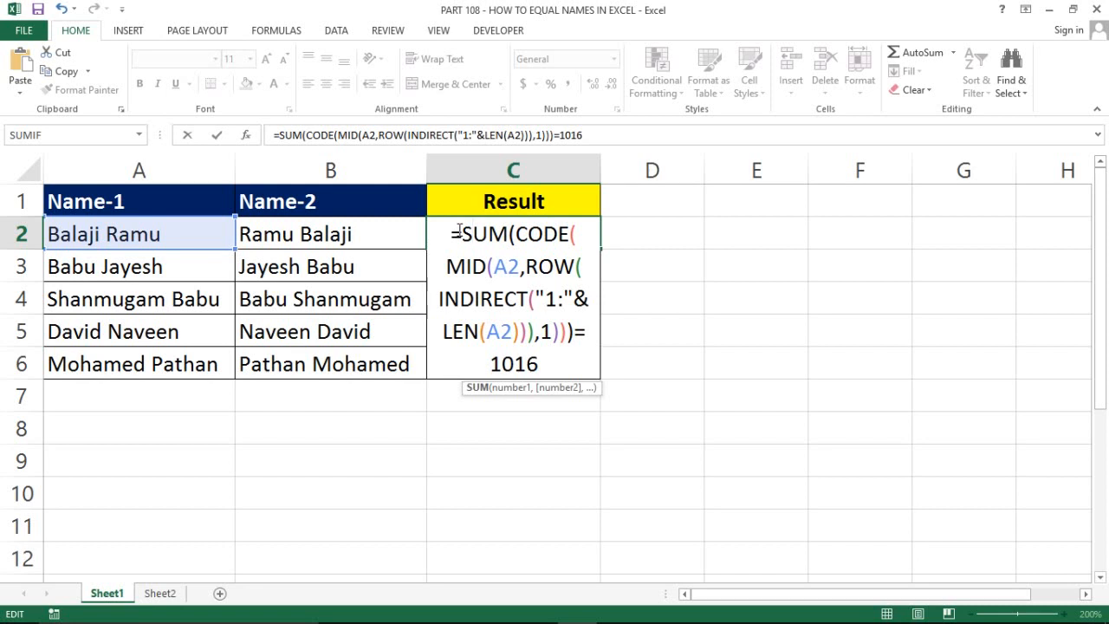
left_click_drag(460, 234, 579, 332)
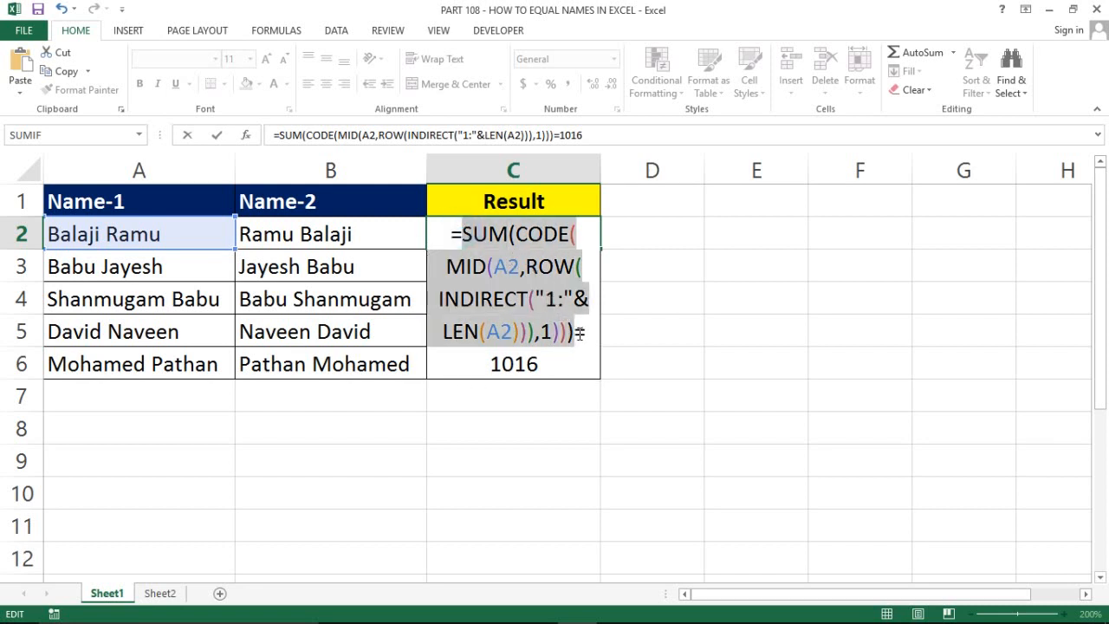
key("F9")
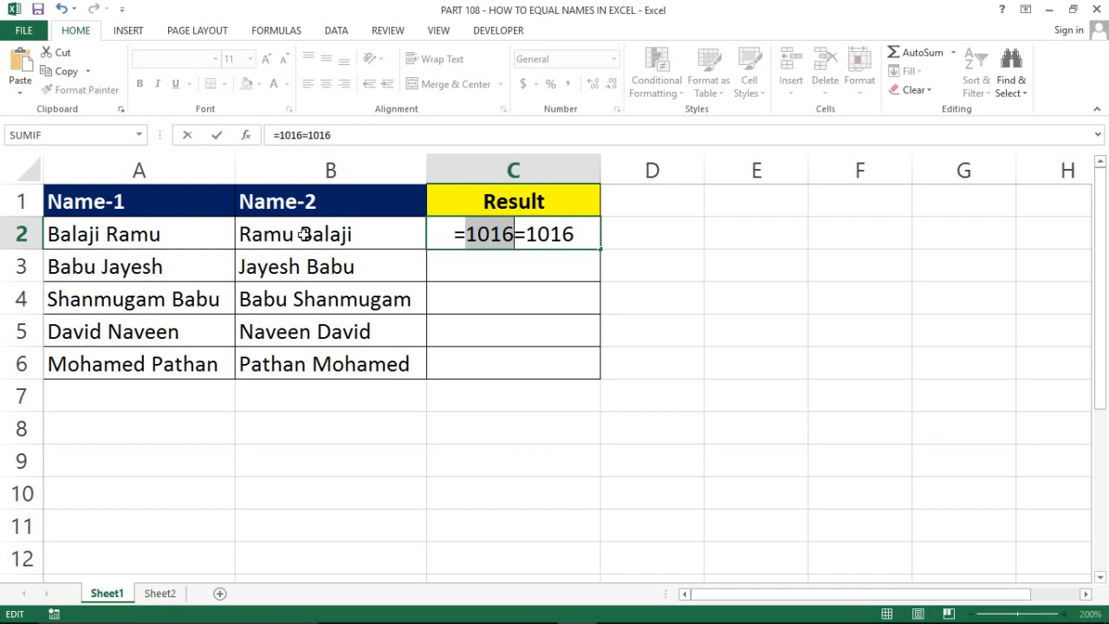
Reduce C2 to =1016=1016 and commit it as an array formula showing TRUE
key("ctrl+z")
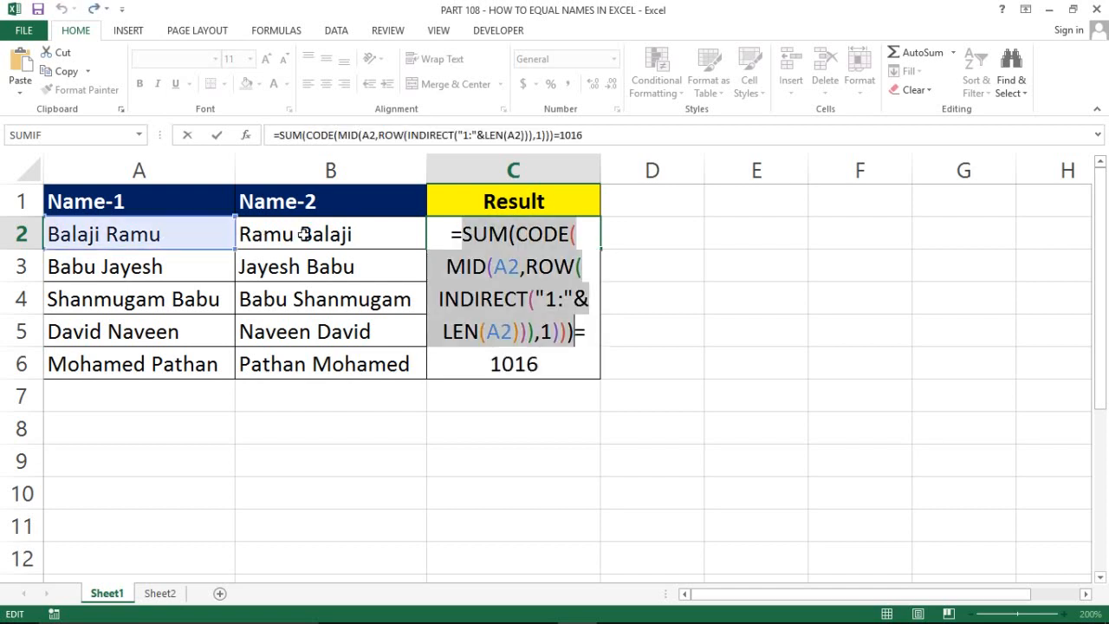
key("F9")
key("ctrl+z")
left_click_drag(491, 364, 544, 365)
key("ctrl+y")
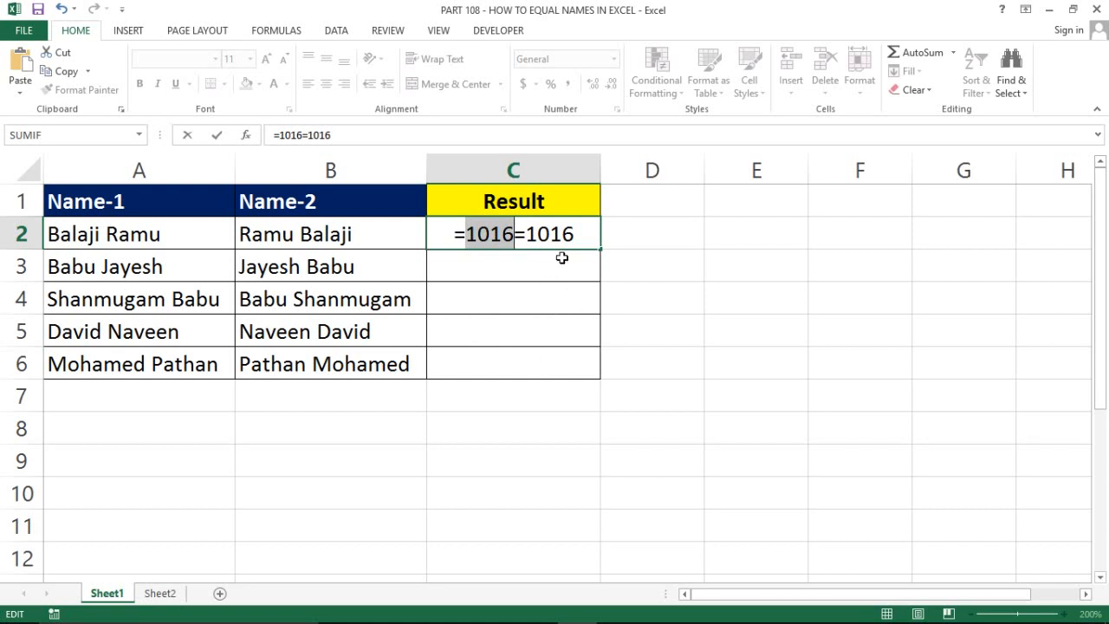
left_click(583, 235)
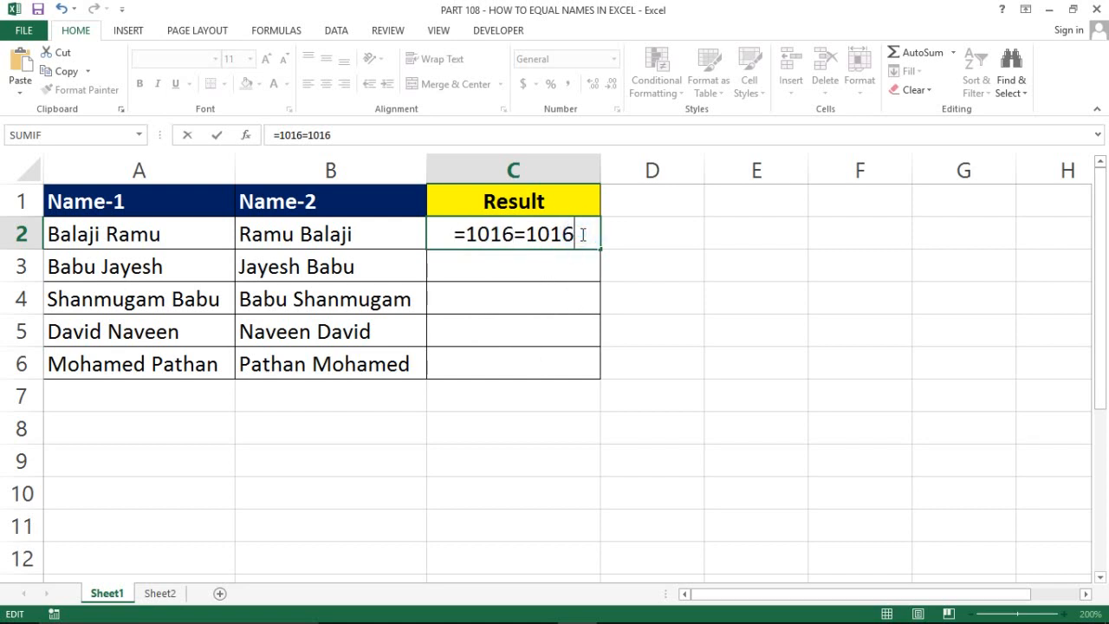
key("ctrl+shift+Return")
key("Right")
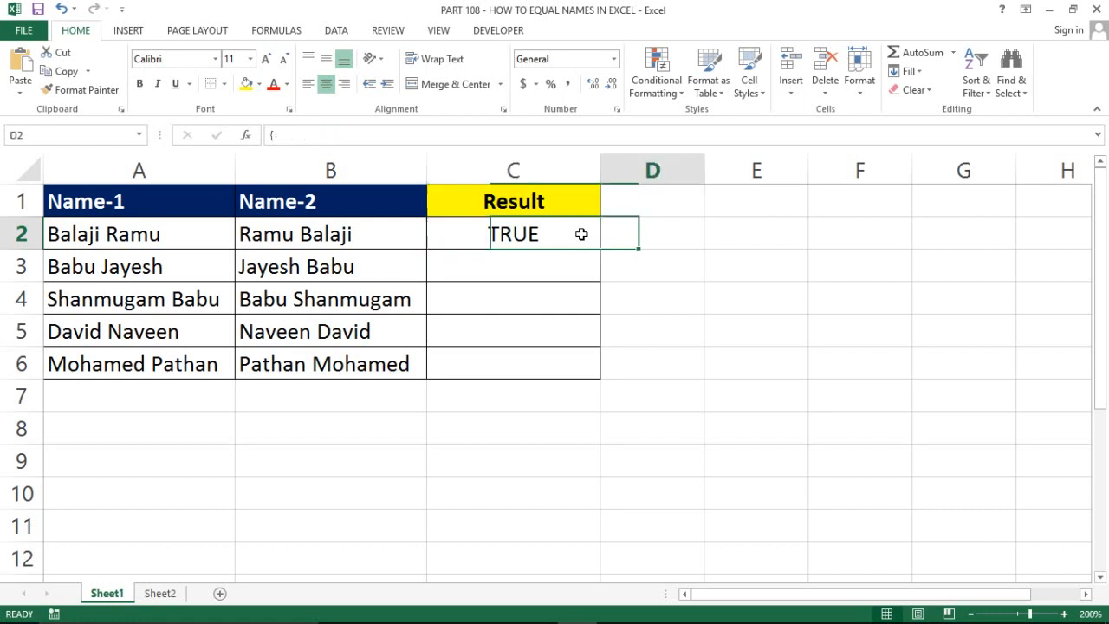
Fill the C2 formula down into C3:C6
left_click(581, 234)
key("Left")
key("Right")
key("Left")
key("Left")
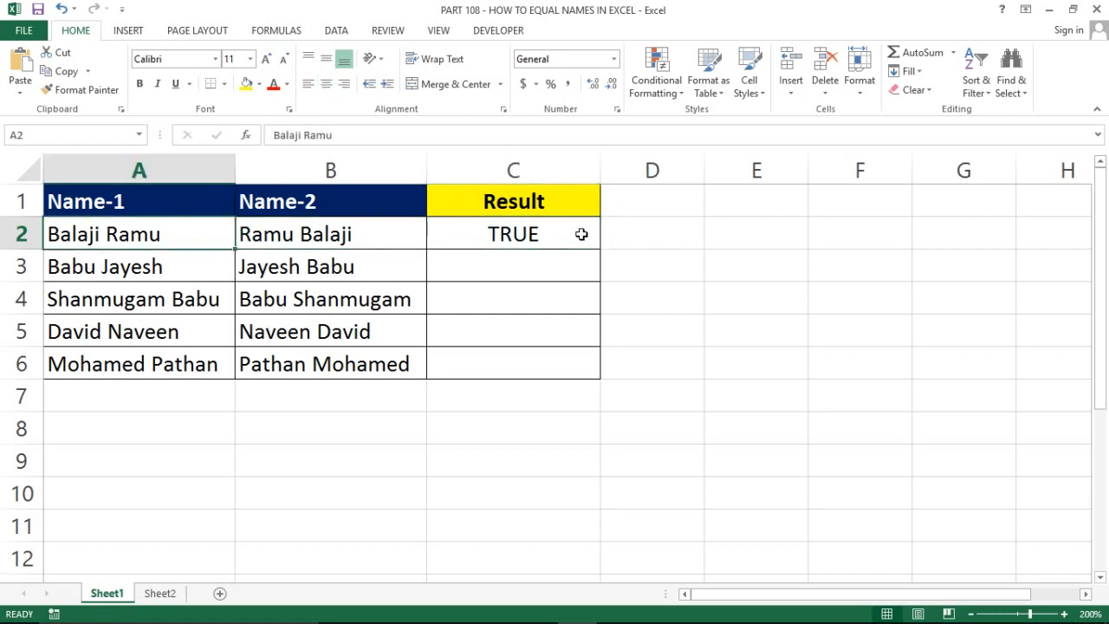
key("Right")
key("Down")
key("Right")
key("Down")
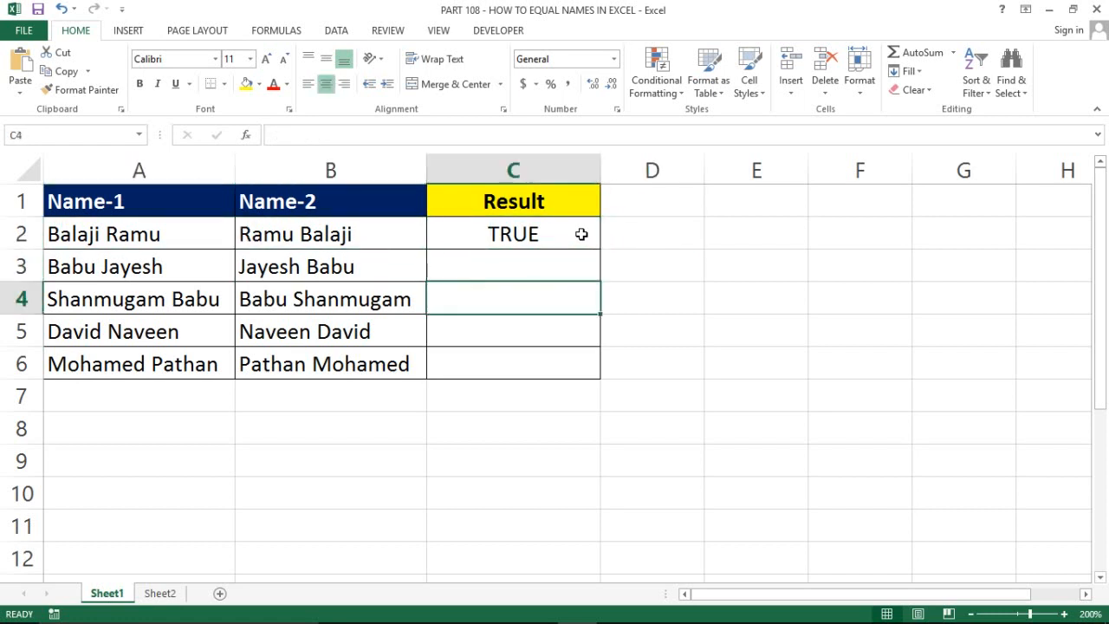
left_click(582, 234)
key("shift+Down")
key("shift+Down")
key("shift+Down")
key("shift+Down")
key("shift+Down")
key("shift+Up")
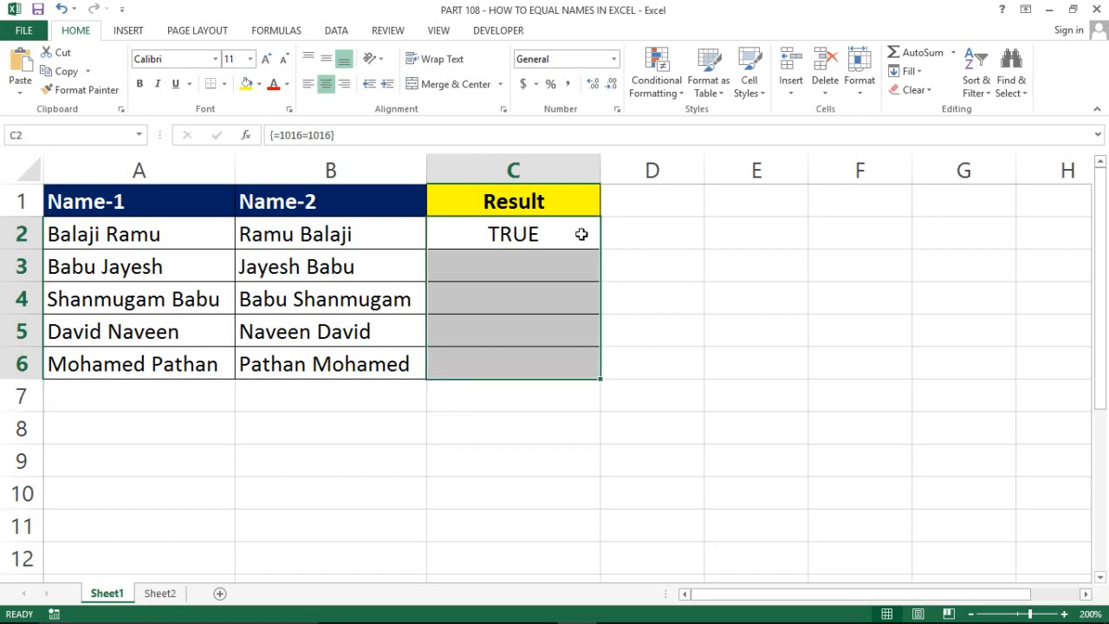
key("ctrl+d")
Undo back to C2's SUM(CODE(MID…)) formula totalling 1016 and reopen it for editing
key("Left")
key("Right")
key("Right")
key("Left")
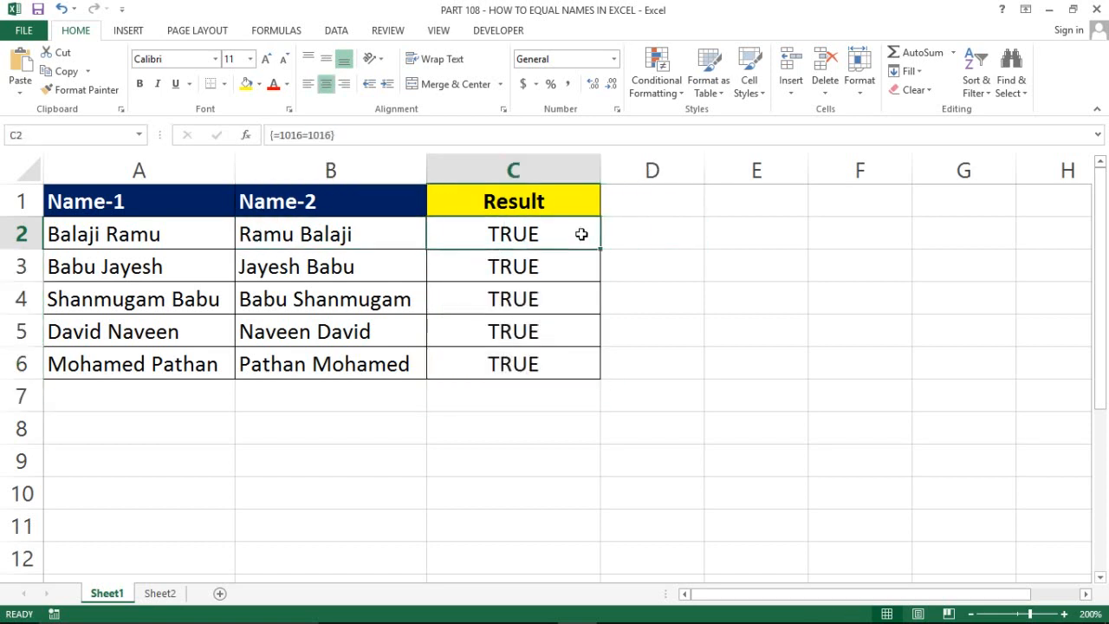
key("ctrl+shift+Down")
key("Right")
key("Left")
key("ctrl+z")
key("ctrl+z")
key("ctrl+z")
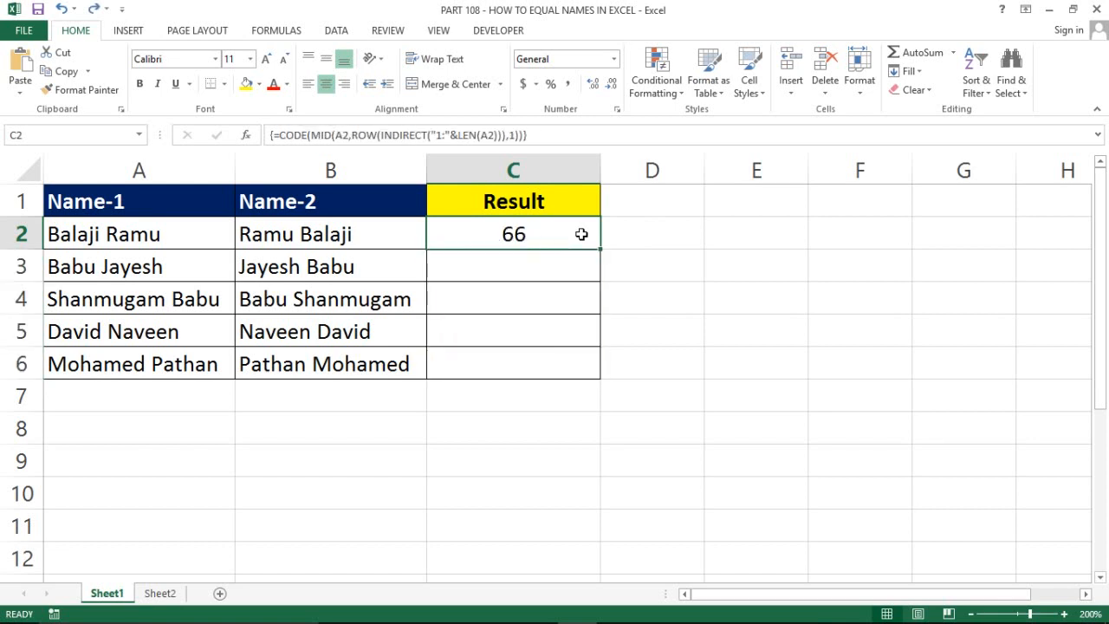
key("ctrl+y")
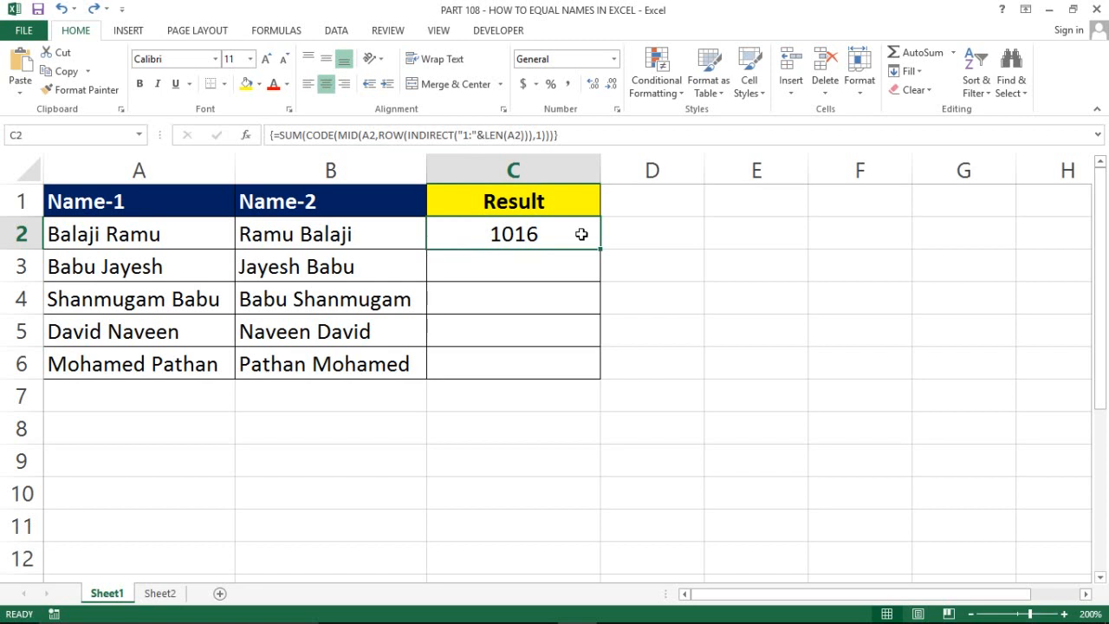
key("F2")
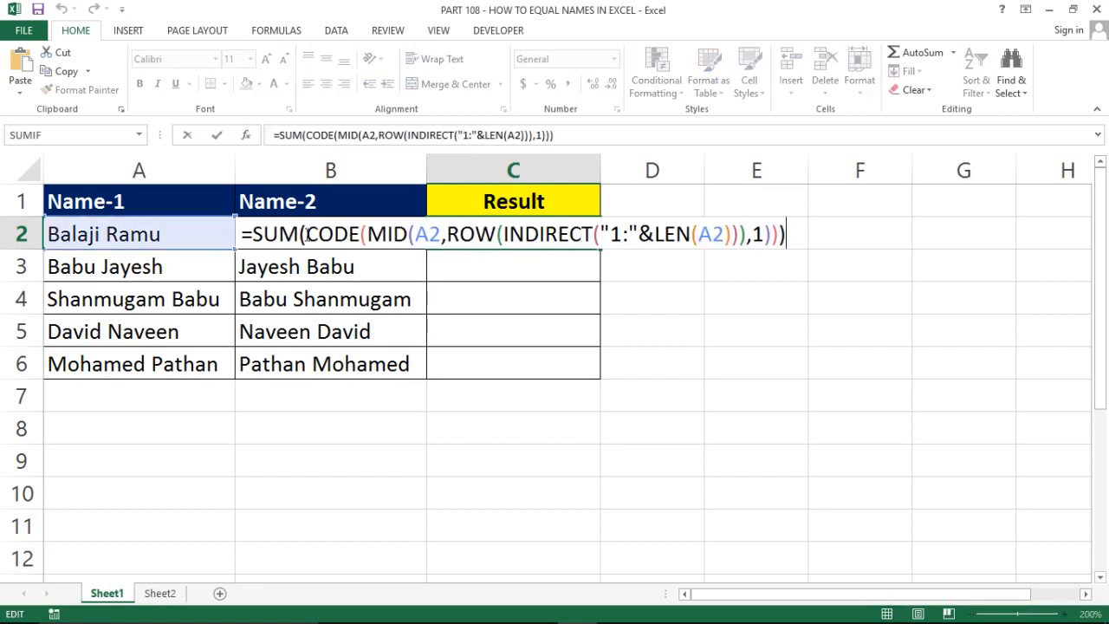
Make C2 compare the SUM(CODE(MID…)) formula with a pasted copy, committed as an array formula
left_click_drag(262, 234, 792, 229)
key("ctrl+c")
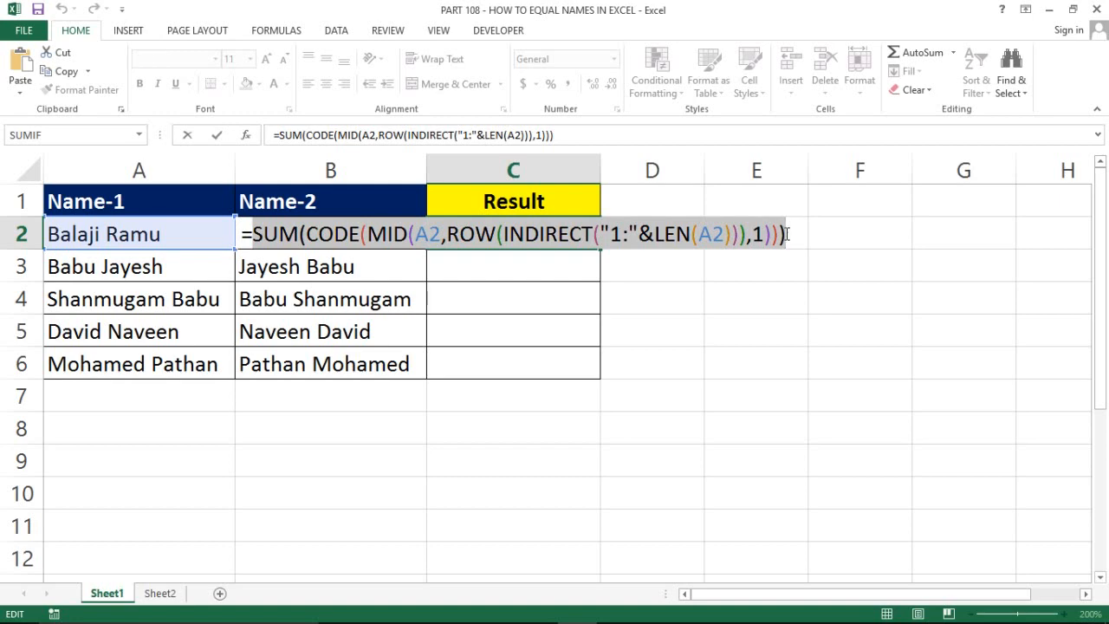
left_click(784, 234)
type("=")
key("ctrl+v")
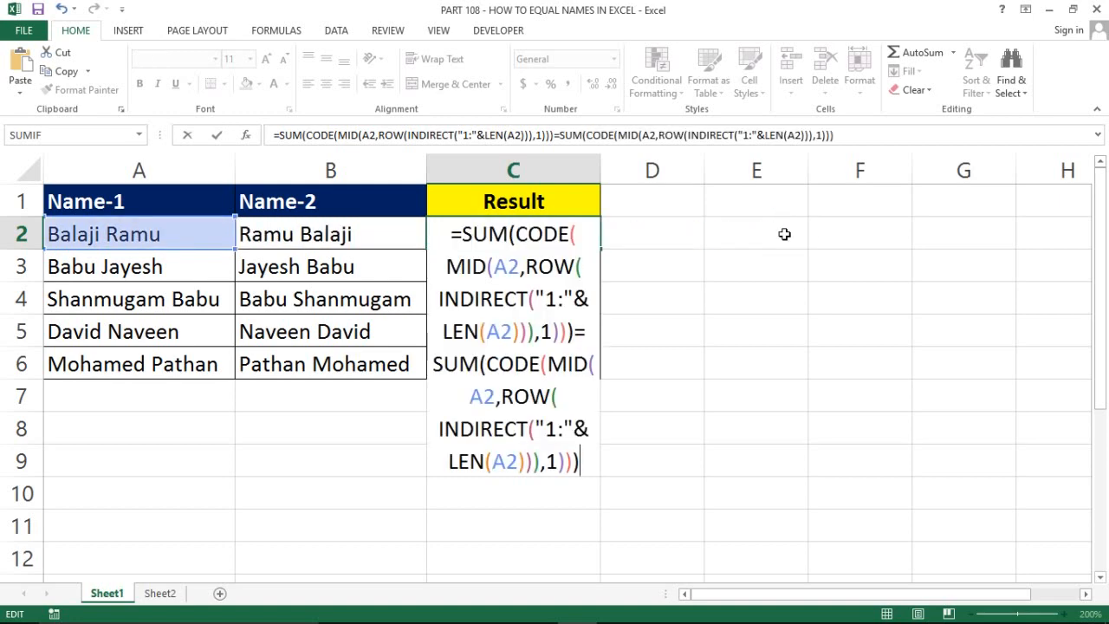
key("ctrl+shift+Return")
key("Left")
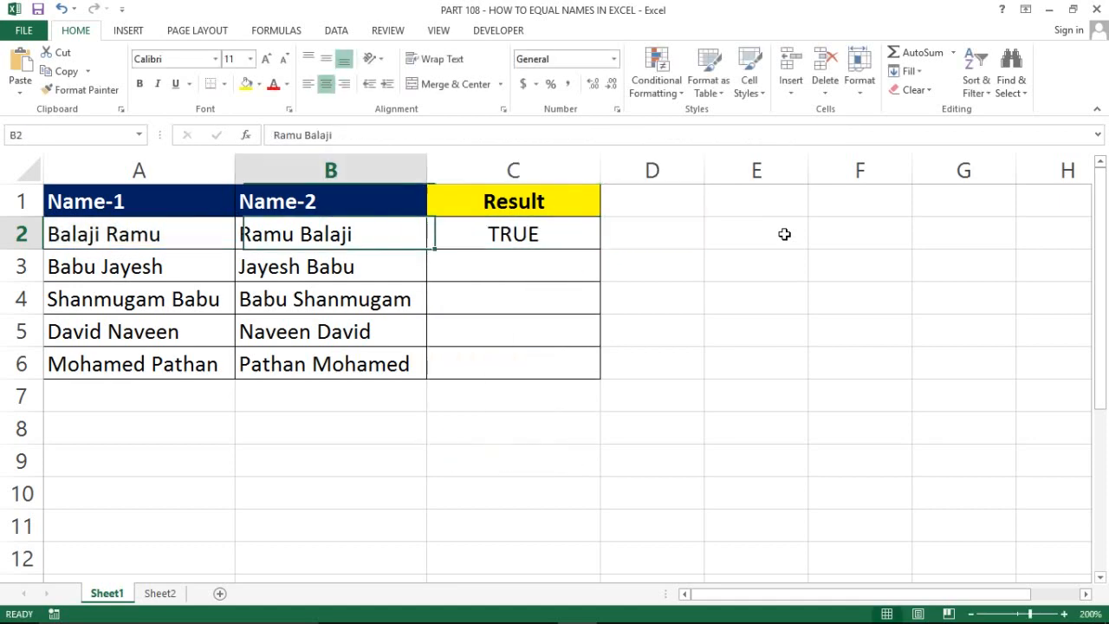
Fill the array formula down C2:C6 so every Result shows TRUE
key("ctrl+Down")
key("Right")
key("ctrl+shift+Down")
key("ctrl+Up")
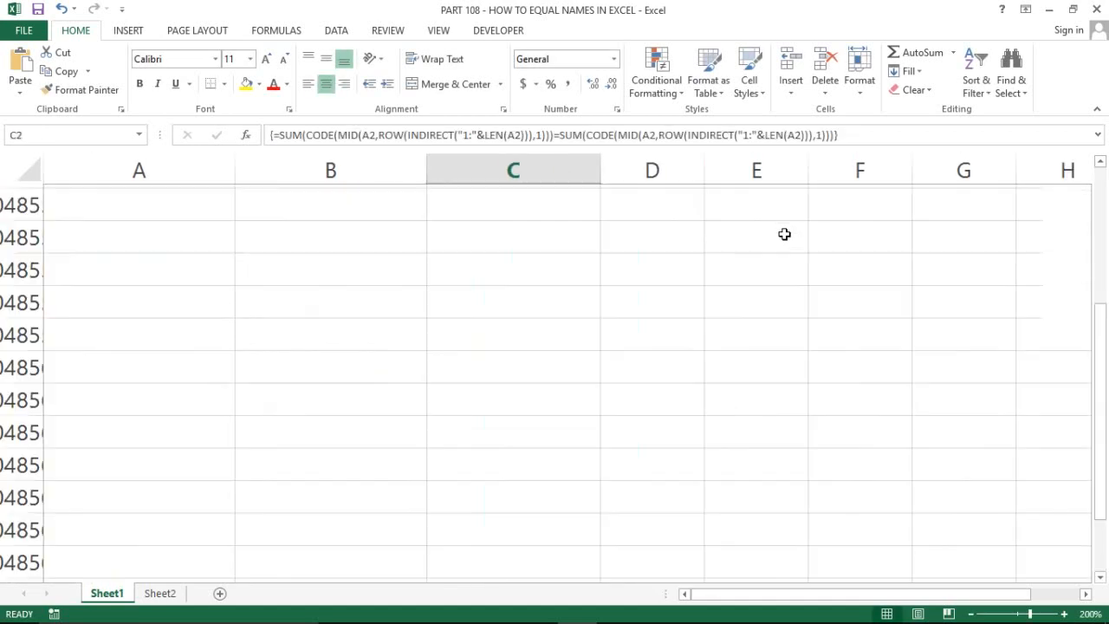
key("Left")
key("ctrl+Down")
key("Right")
key("ctrl+shift+Up")
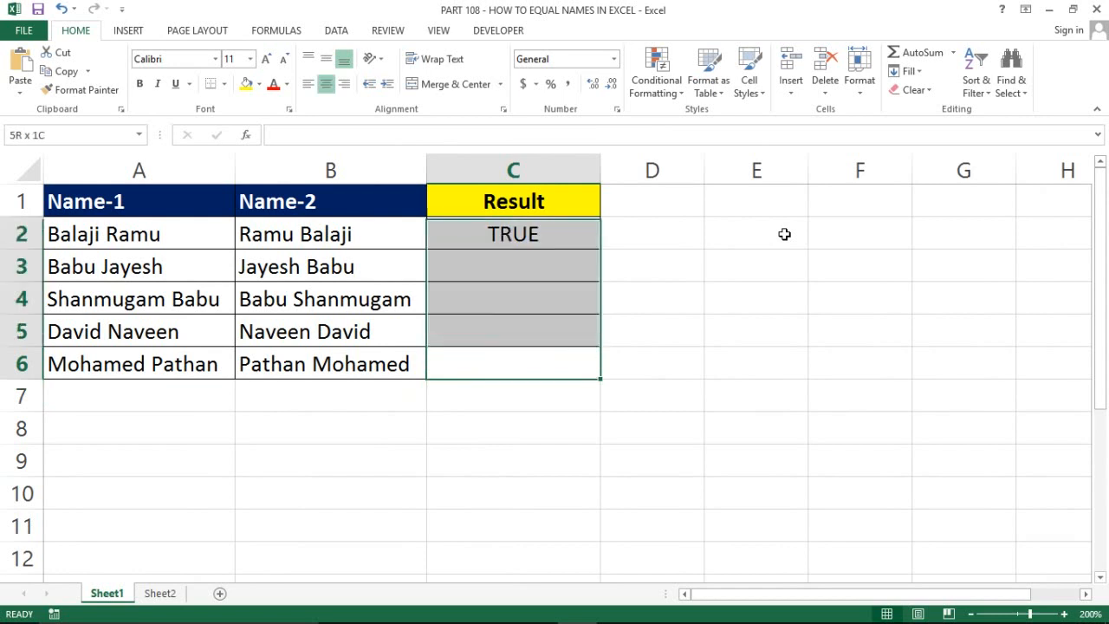
key("ctrl+d")
key("ctrl+Up")
key("ctrl+Left")
key("Down")
key("Right")
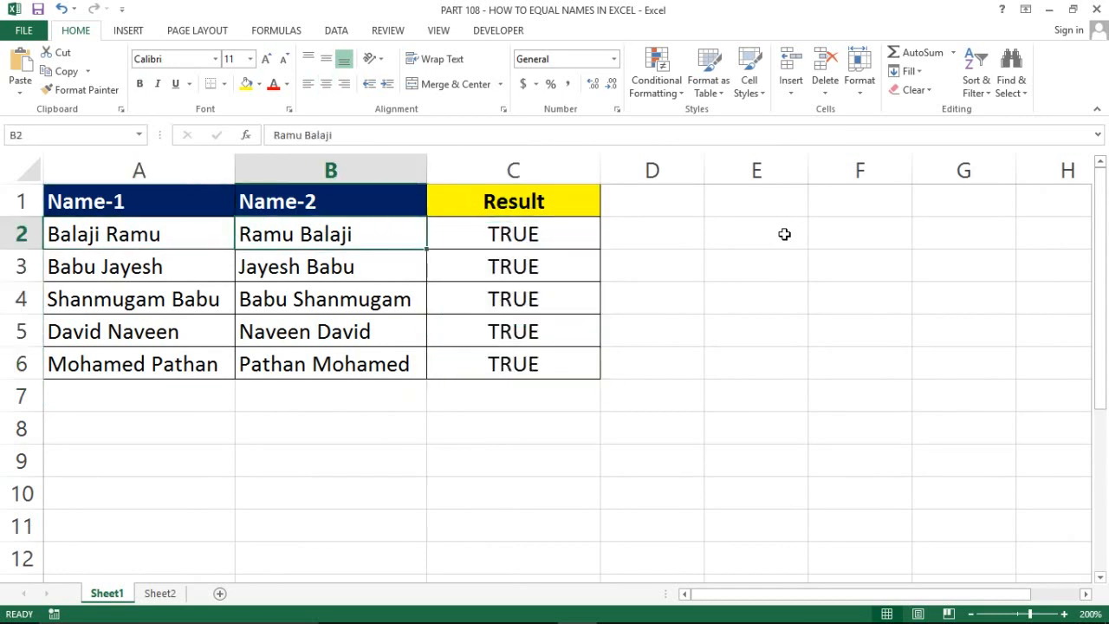
Shorten the Name-2 entry in B2 by a few letters
key("F2")
key("BackSpace")
key("BackSpace")
key("BackSpace")
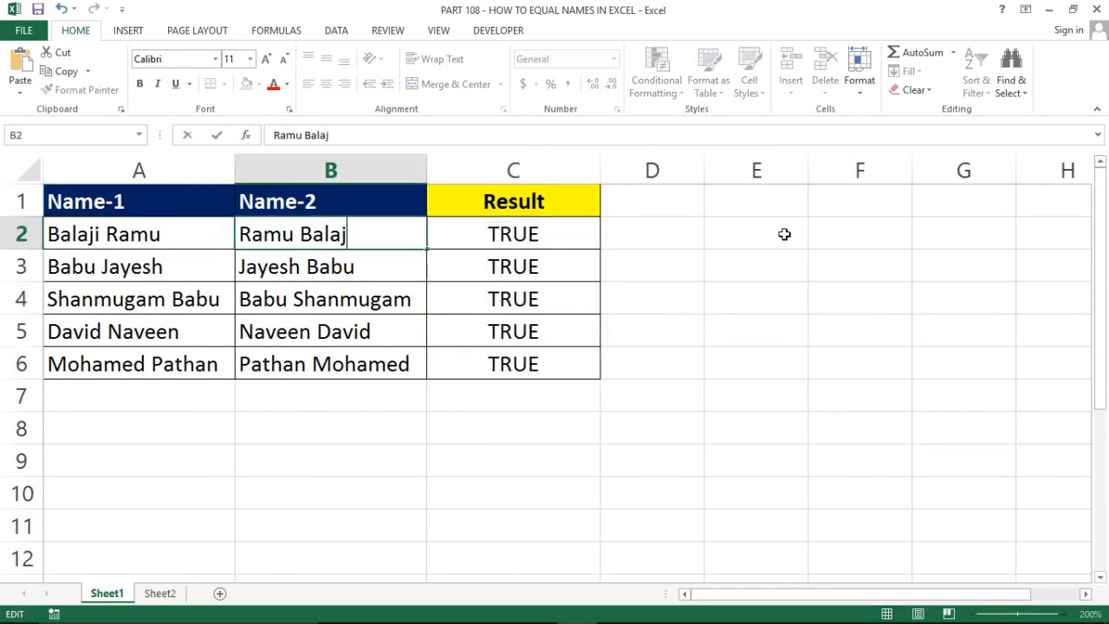
key("Return")
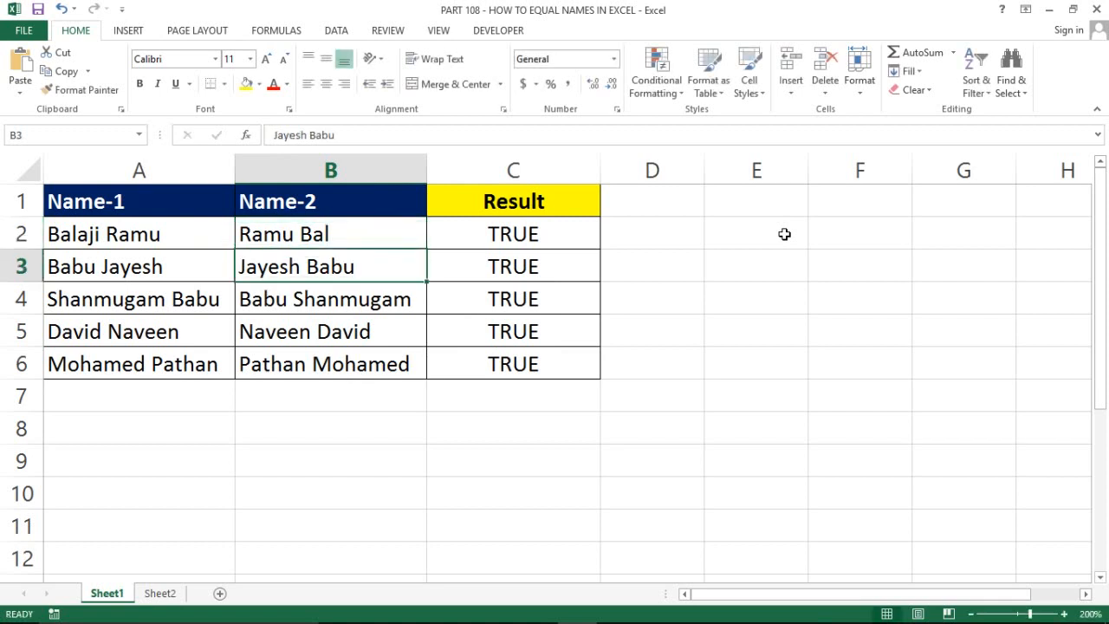
key("Right")
key("Up")
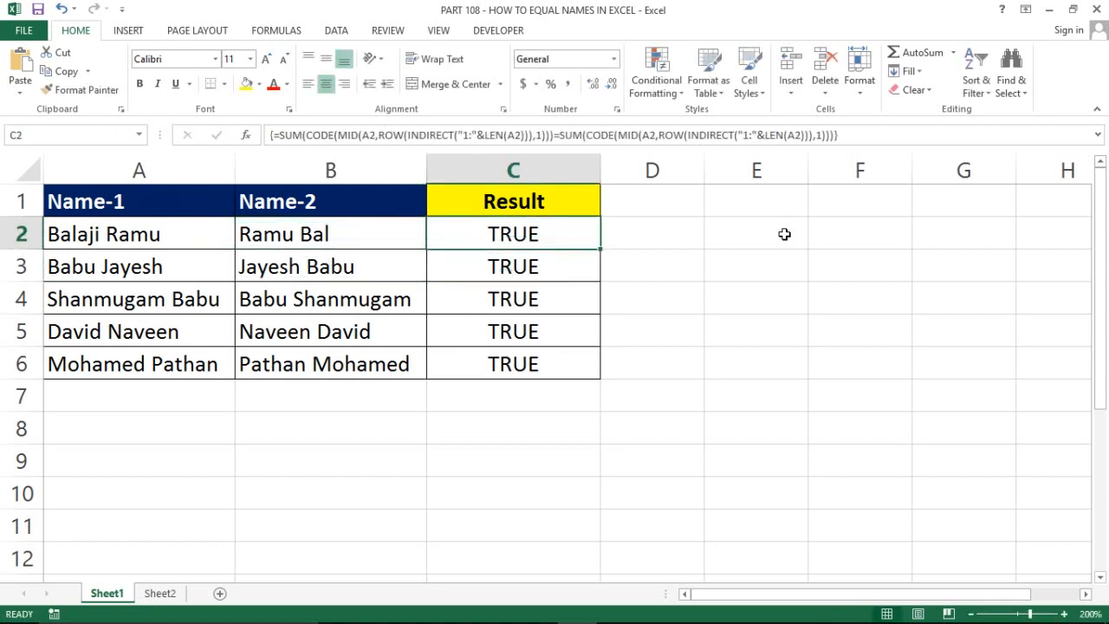
Point C2's second MID and LEN references at B2 and recommit as an array formula
key("F2")
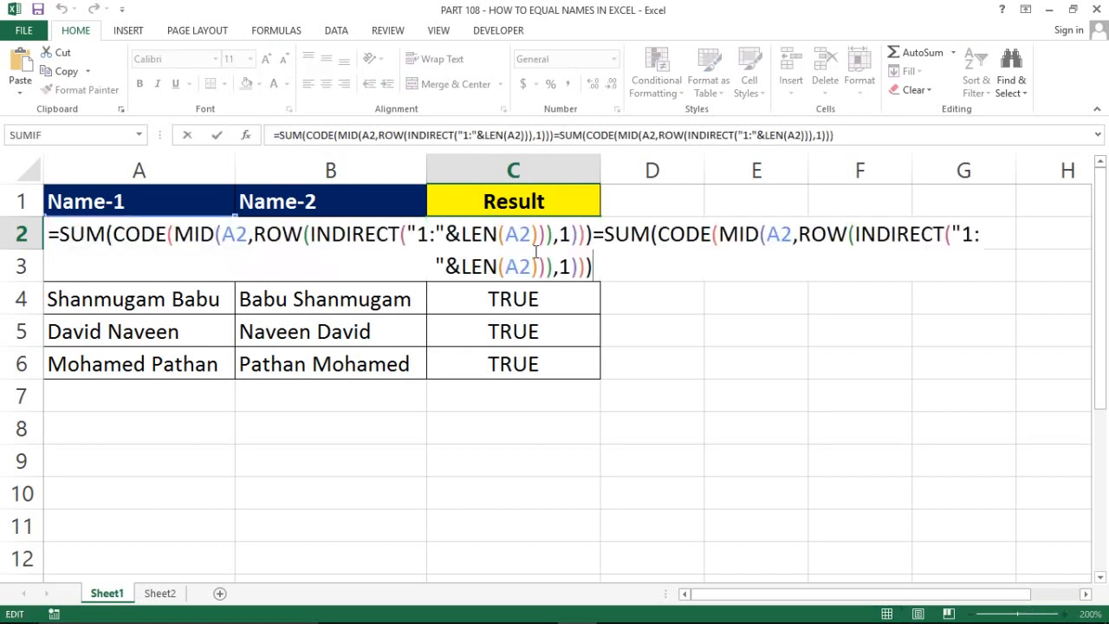
left_click(777, 233)
key("BackSpace")
type("B")
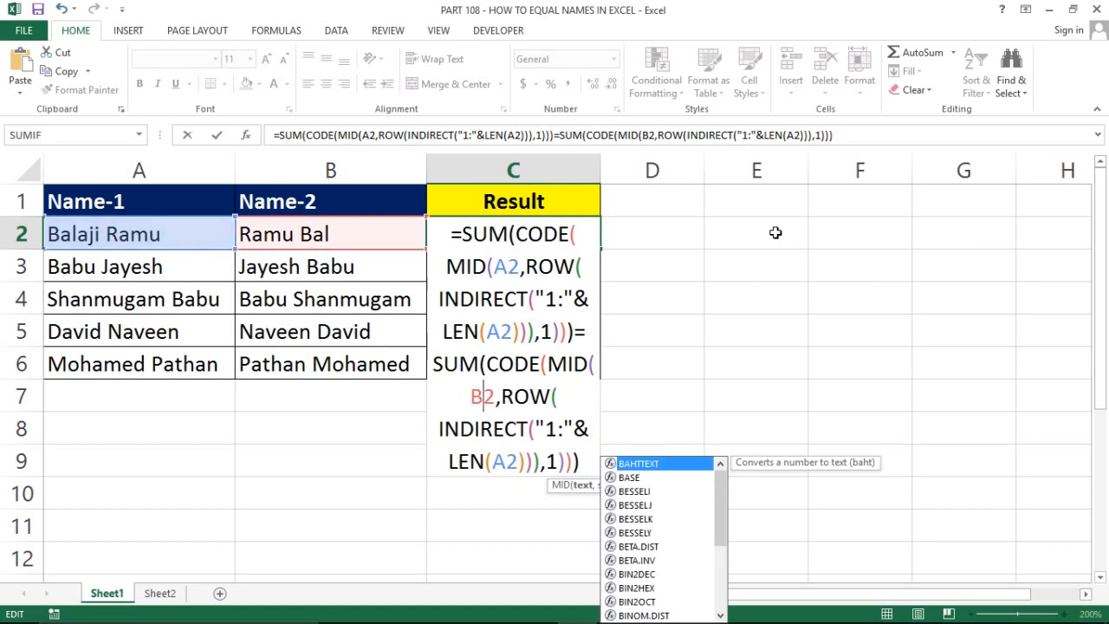
key("Down")
key("Down")
key("Down")
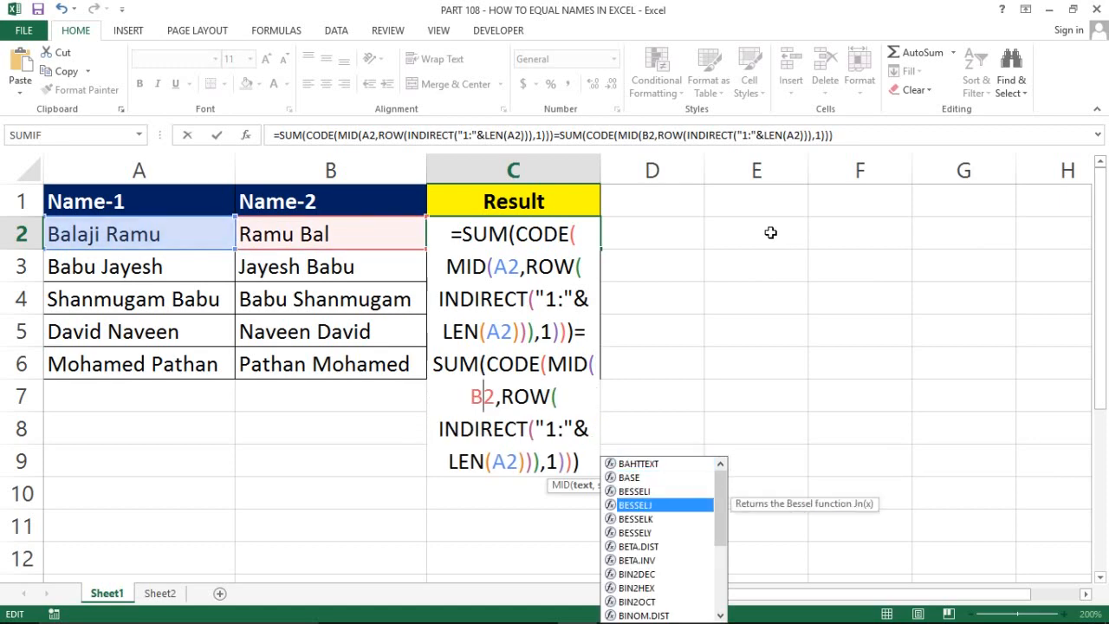
left_click(505, 461)
key("BackSpace")
type("B")
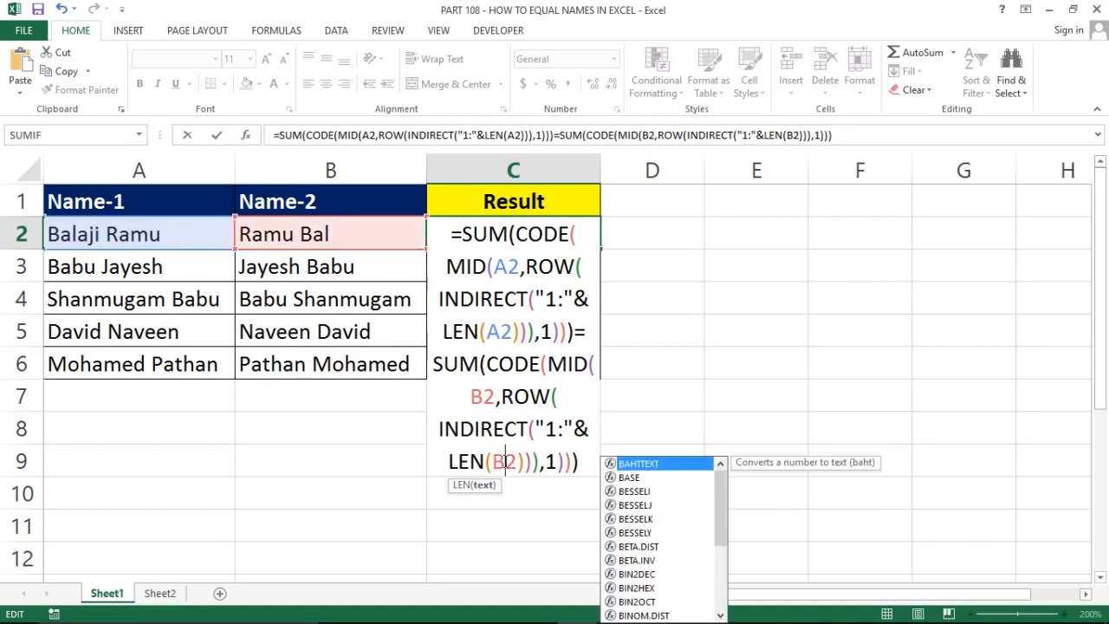
key("Left")
key("Left")
key("Left")
key("ctrl+shift+Return")
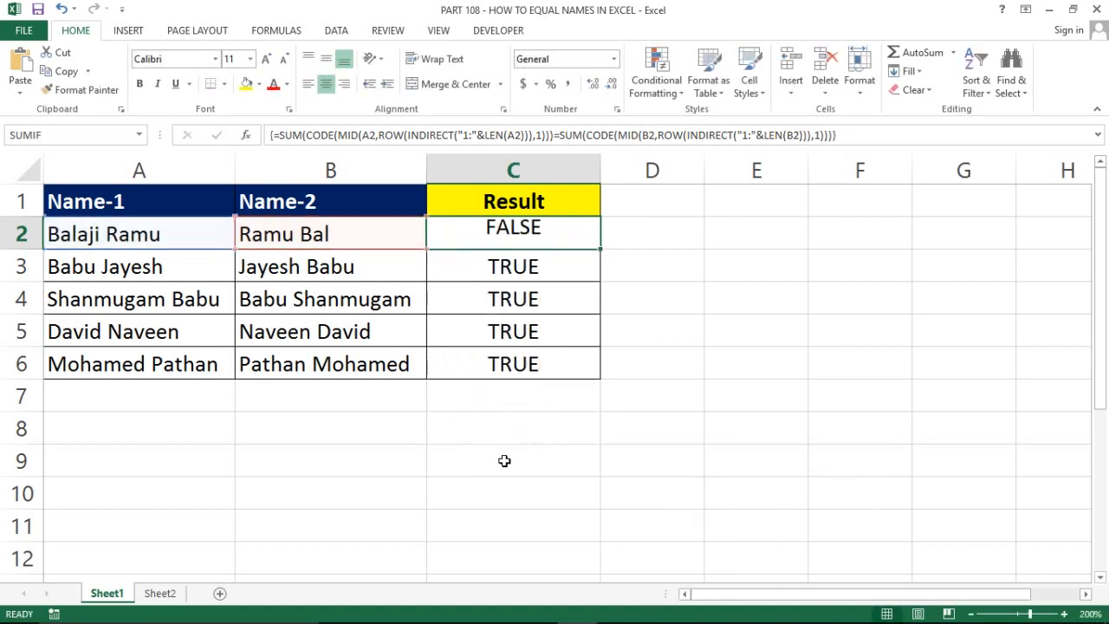
key("ctrl+shift+Down")
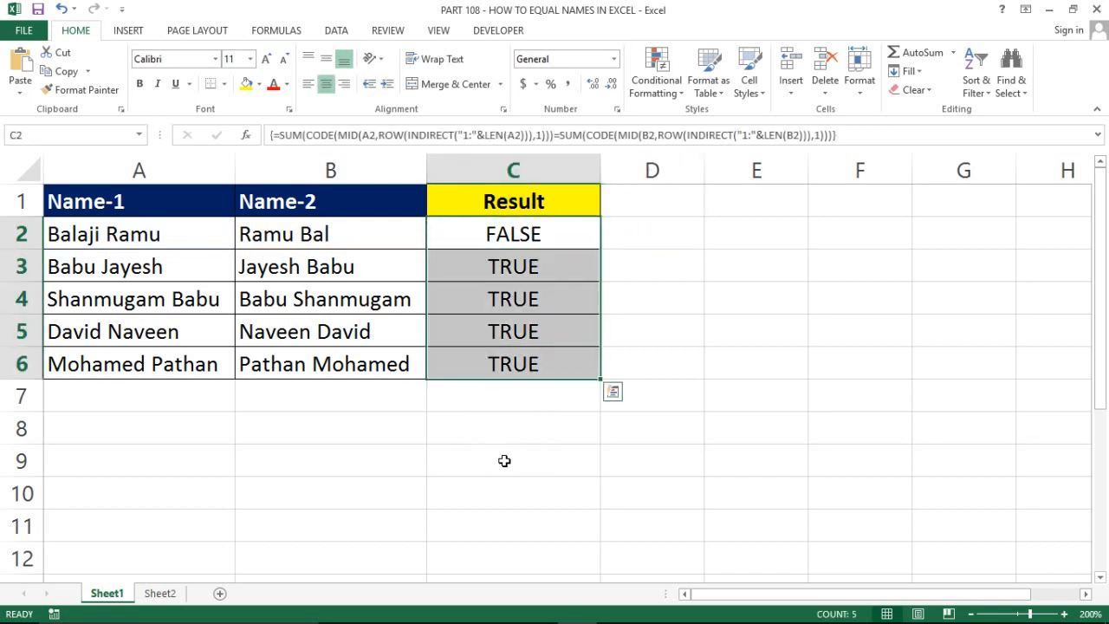
Trim letters off the end of the Name-2 entry in B4
key("Right")
key("Left")
key("Left")
key("Right")
key("Left")
key("Down")
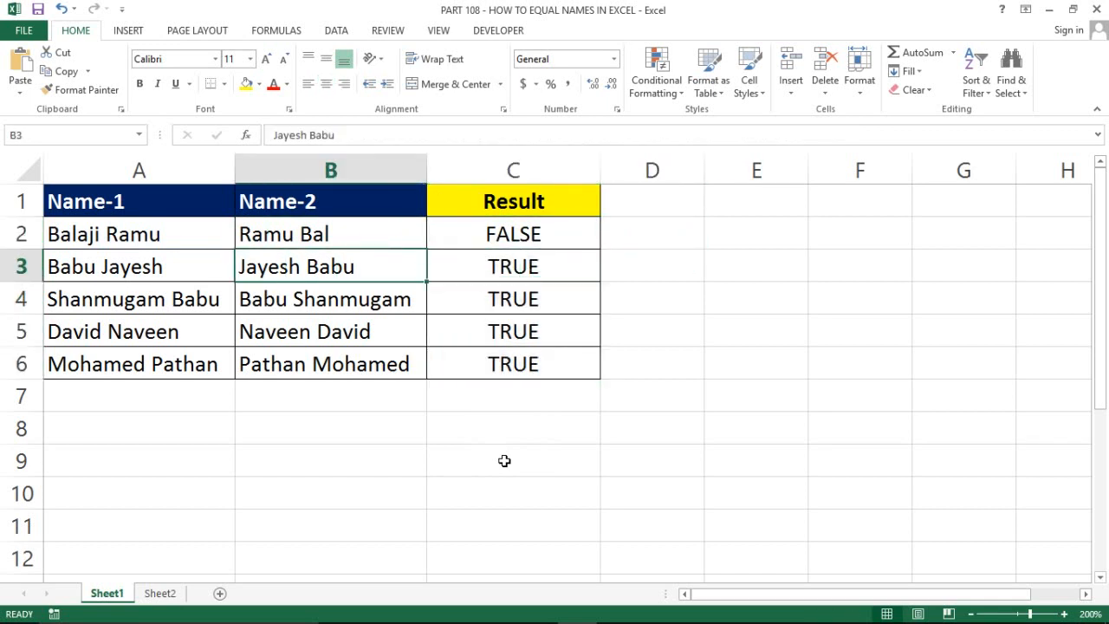
key("Down")
key("F2")
key("BackSpace")
key("BackSpace")
key("BackSpace")
key("BackSpace")
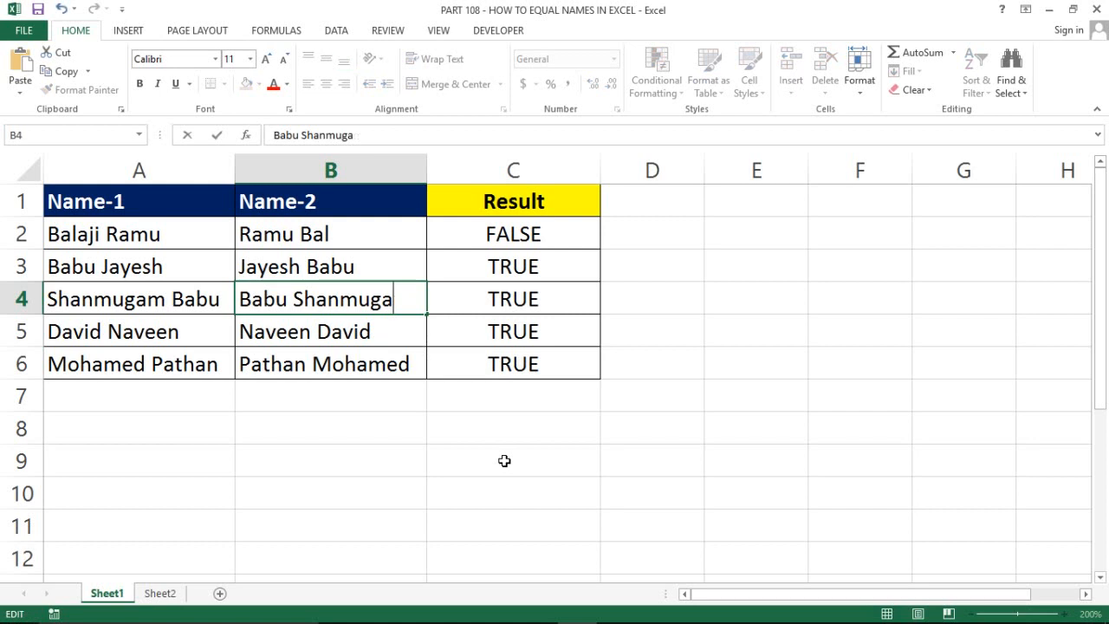
key("Return")
Cut the last four letters from the name in A6
key("Down")
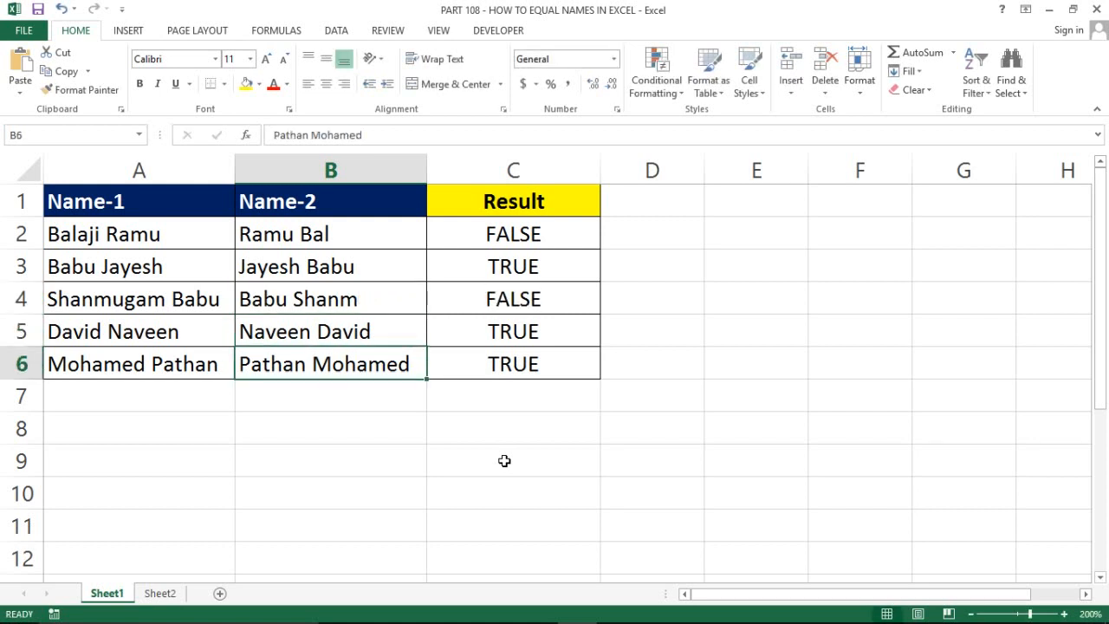
key("Left")
key("F2")
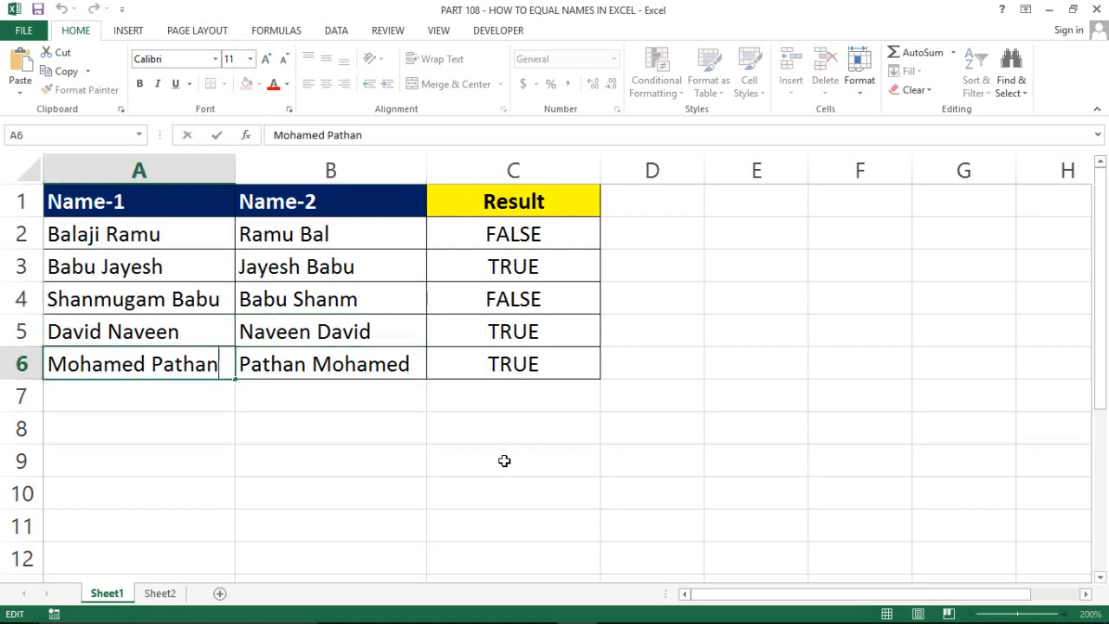
key("BackSpace")
key("BackSpace")
key("BackSpace")
key("BackSpace")
key("Return")
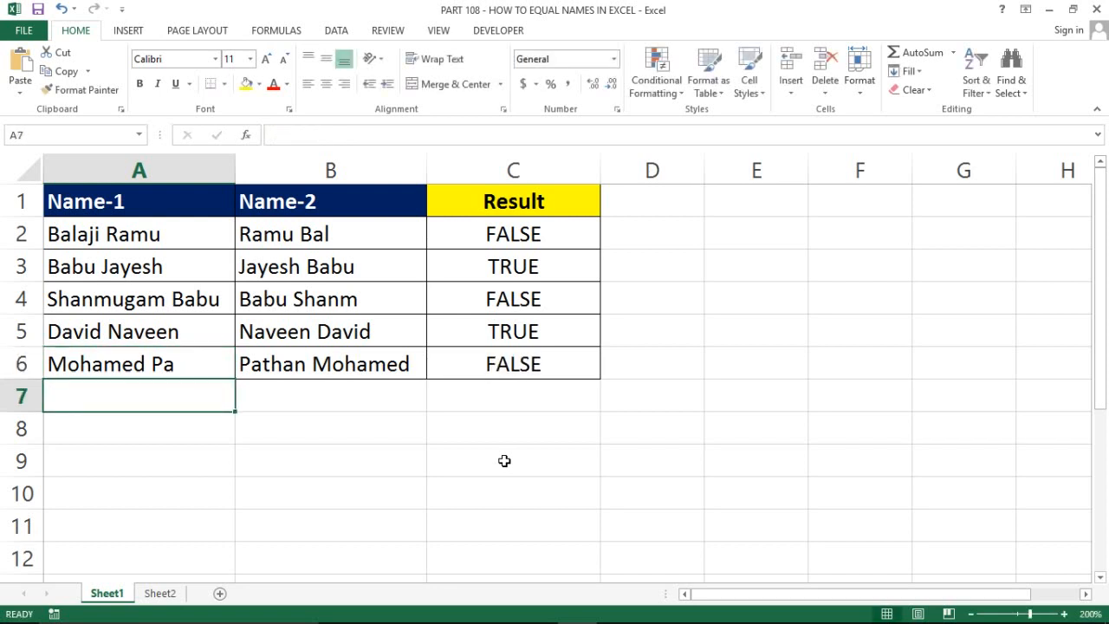
Review row 3's names and C3's array formula, ending at cell A9
key("Up")
key("ctrl+Up")
key("Right")
key("Right")
key("Left")
key("Left")
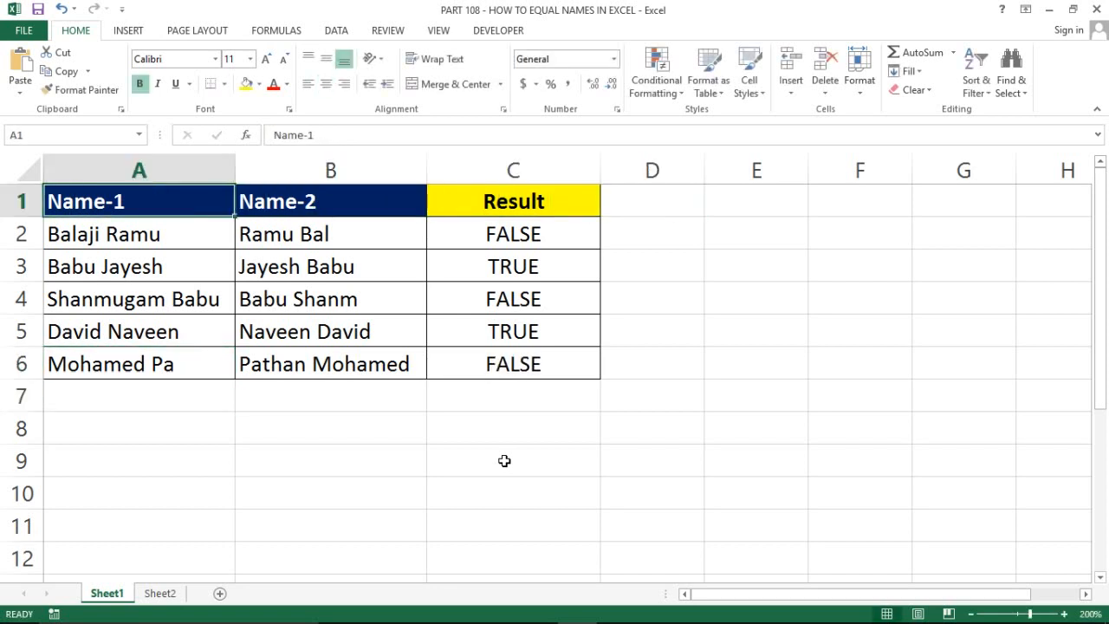
key("Down")
key("Down")
key("Down")
key("Right")
key("Up")
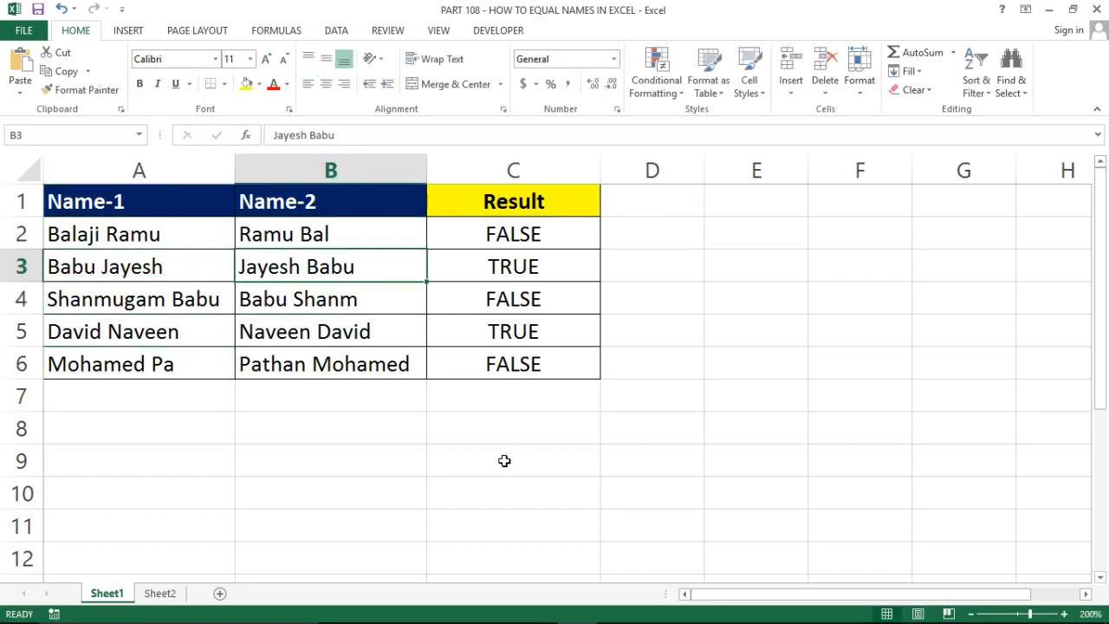
key("shift+Left")
key("Left")
key("shift+Right")
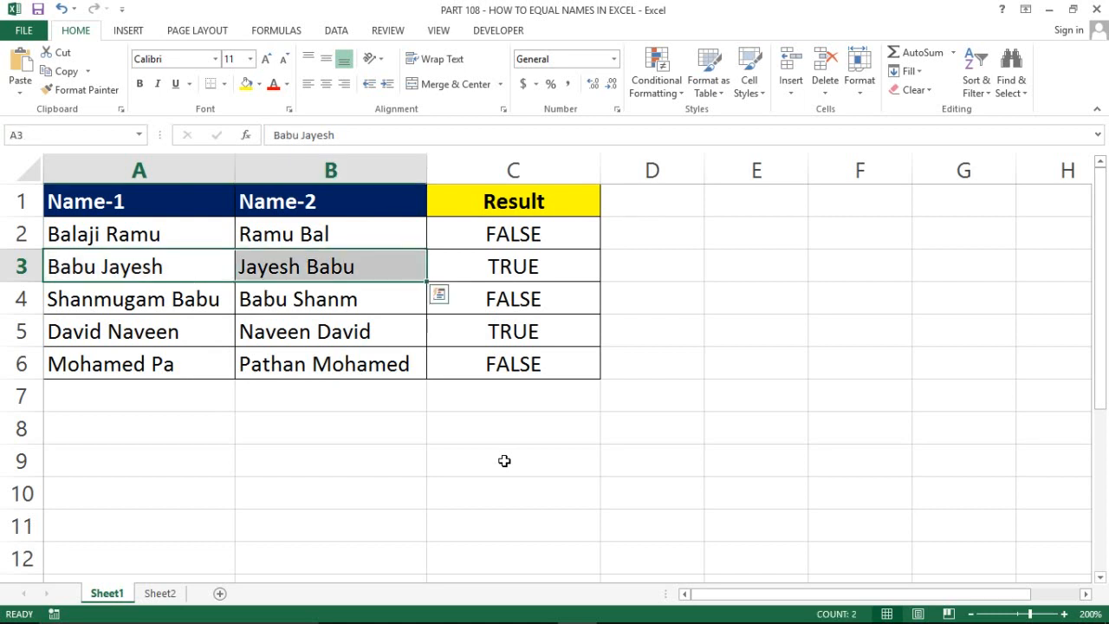
key("Right")
key("Right")
key("Left")
key("Right")
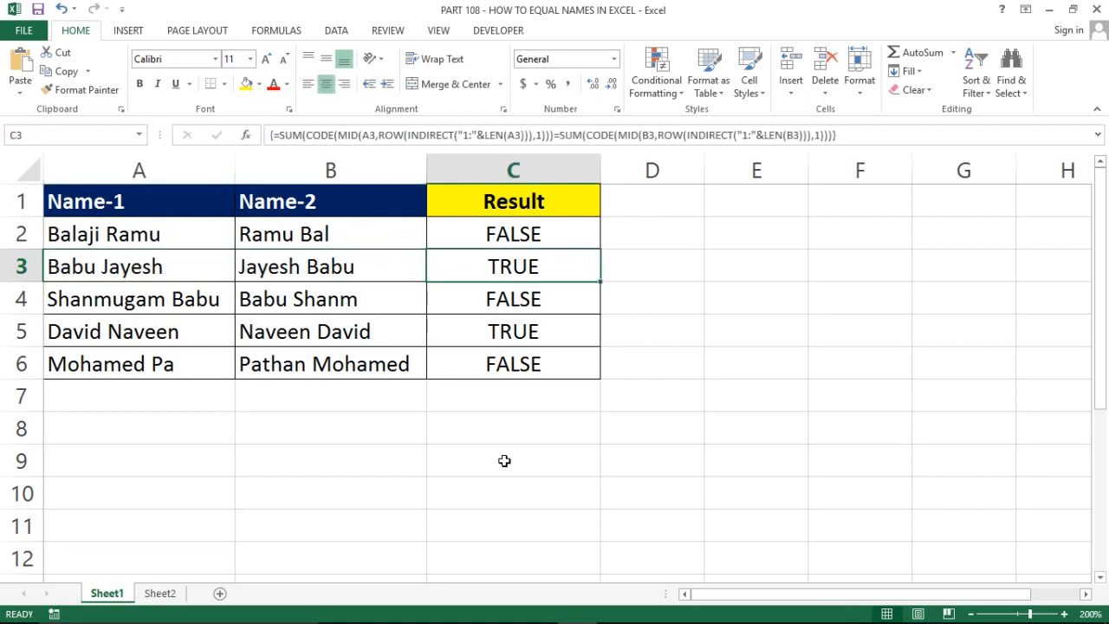
key("Up")
key("Down")
key("Down")
key("Down")
key("Down")
key("Down")
key("Left")
key("Down")
key("Down")
key("Down")
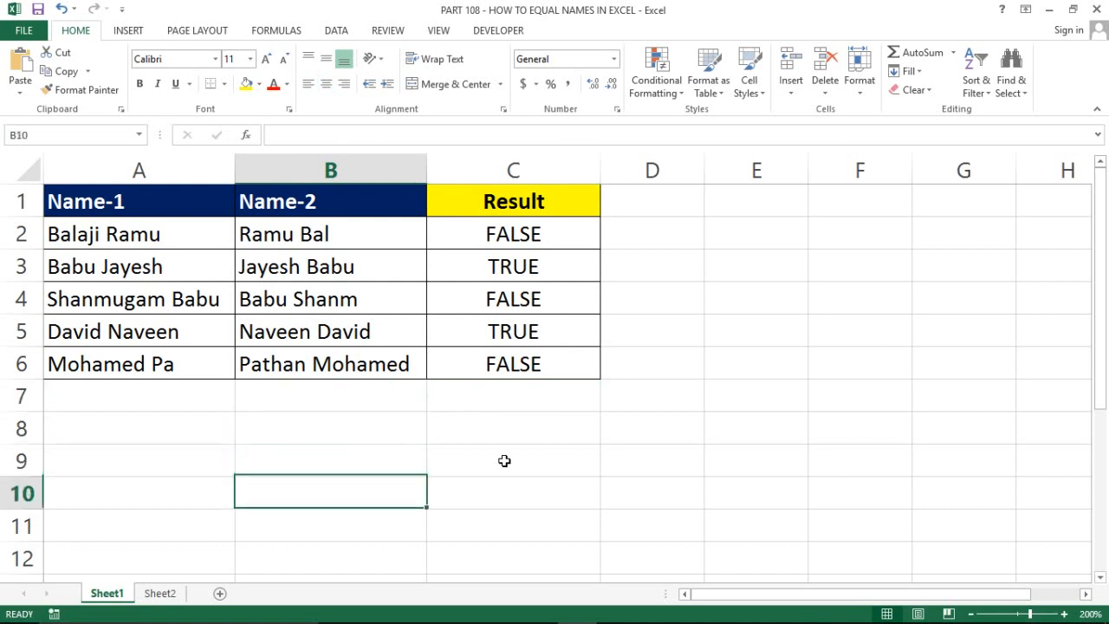
key("Left")
key("Up")
Enter =FORMULATEXT(C2) in A9
type("=for")
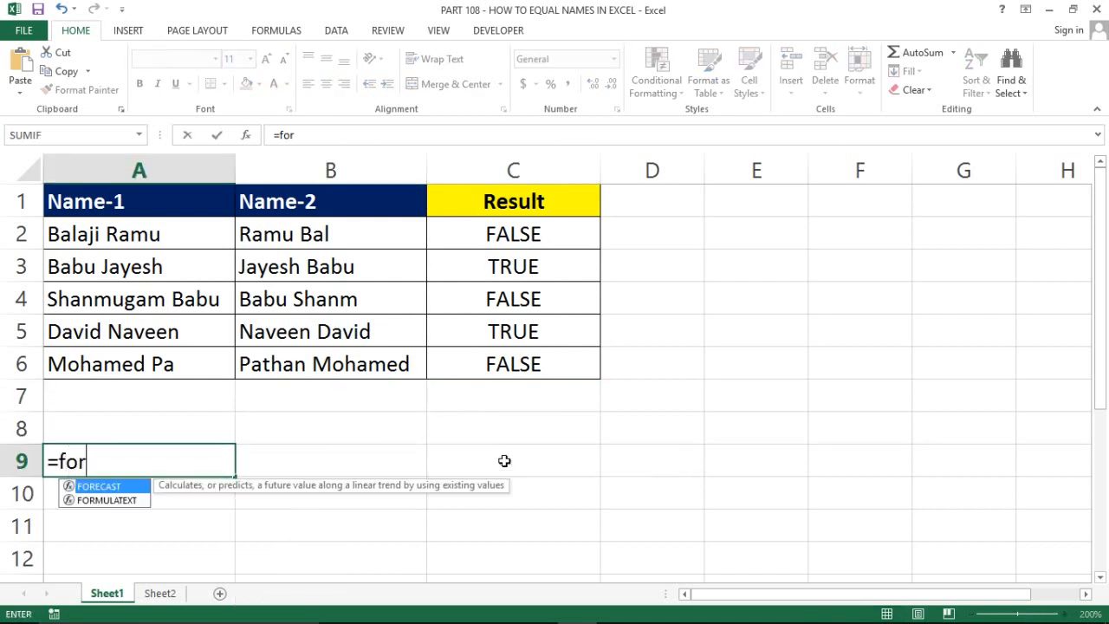
type("m")
key("Tab")
key("Up")
key("Up")
key("Up")
key("Up")
key("Up")
key("Up")
key("Up")
key("Up")
key("Right")
key("Right")
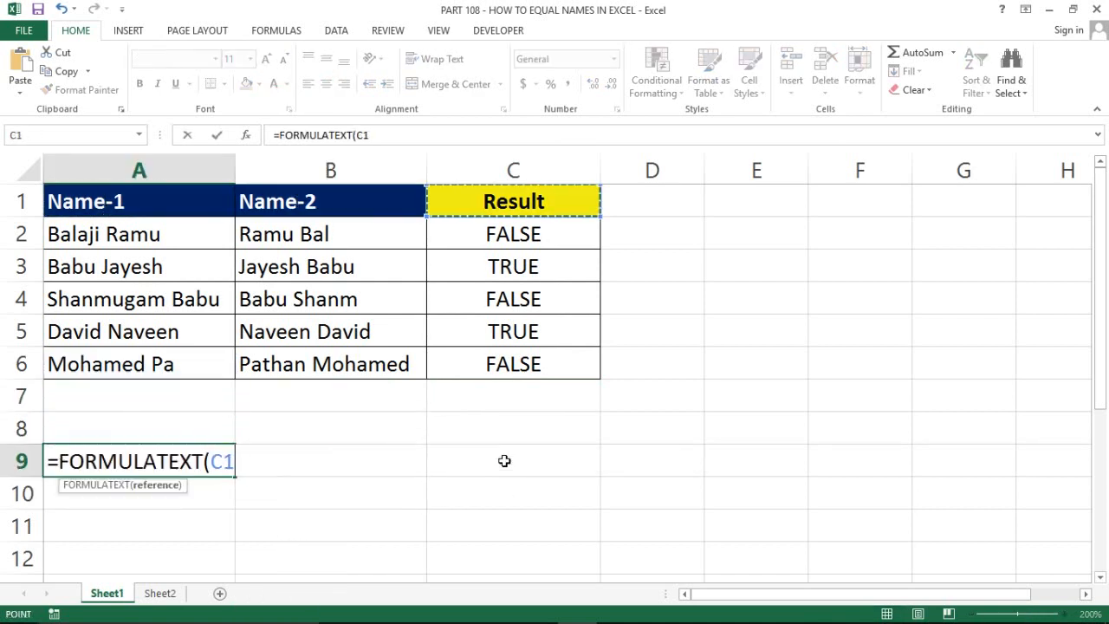
key("Down")
key("Return")
key("Up")
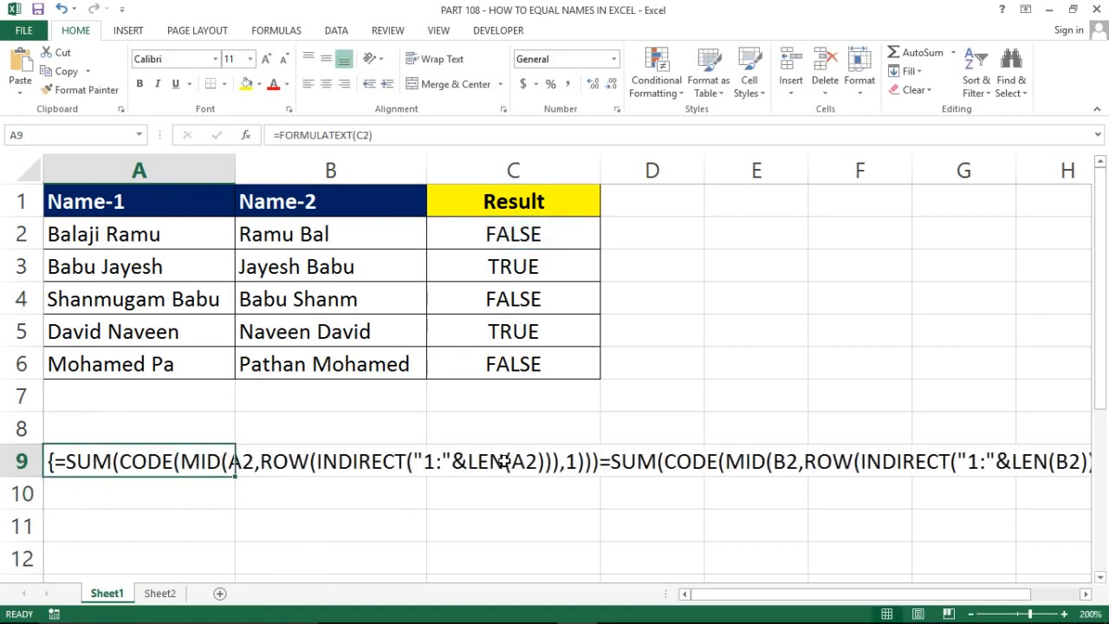
Merge A9:G11, wrap and middle-align the text, make it bold red with all borders
key("shift+Right")
key("shift+Right")
key("shift+Right")
key("shift+Right")
key("shift+Right")
key("shift+Right")
key("shift+Down")
key("shift+Down")
key("shift+Down")
key("shift+Up")
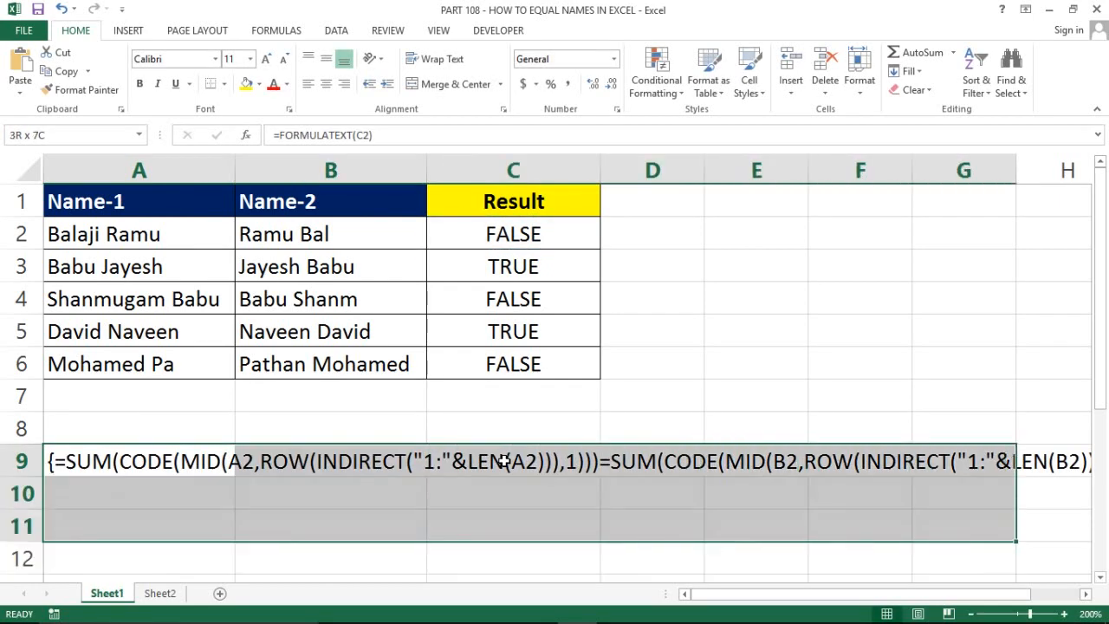
left_click(456, 86)
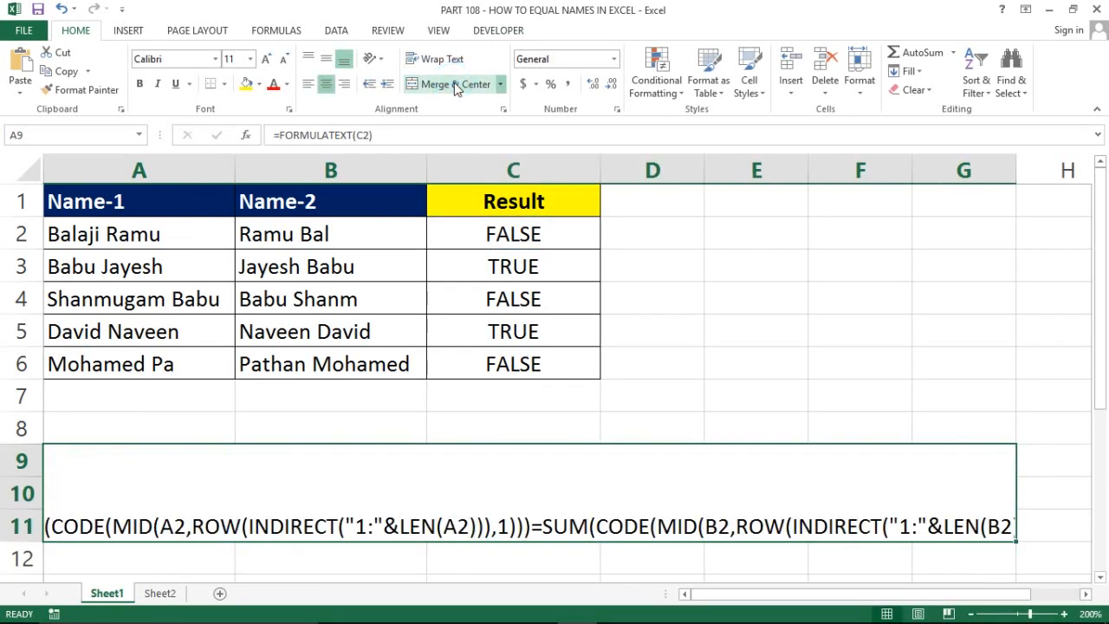
left_click(430, 59)
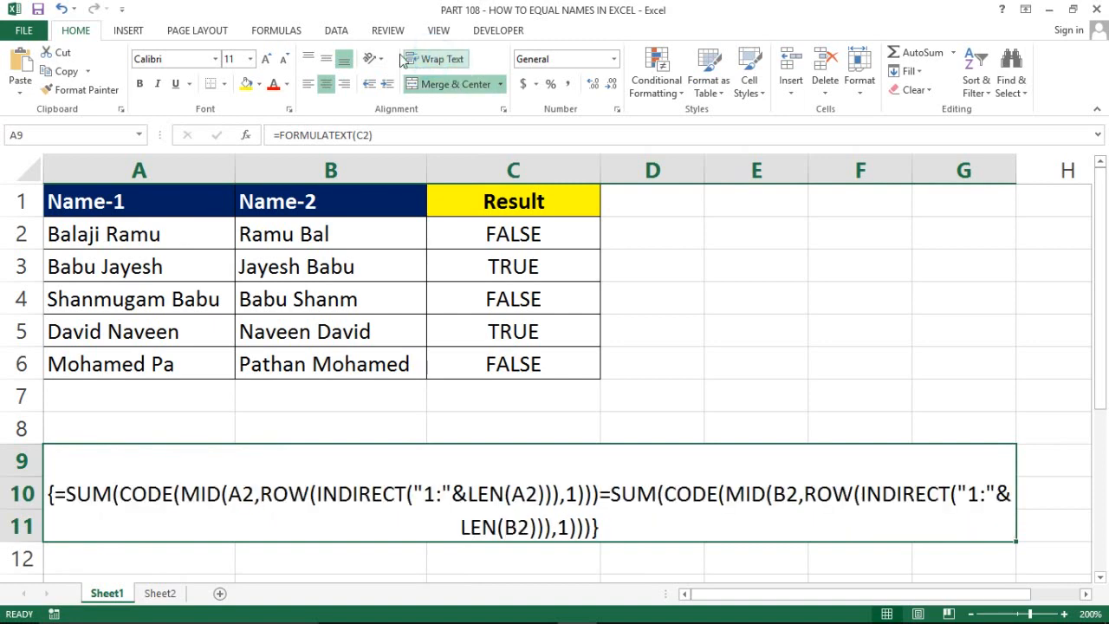
left_click(326, 58)
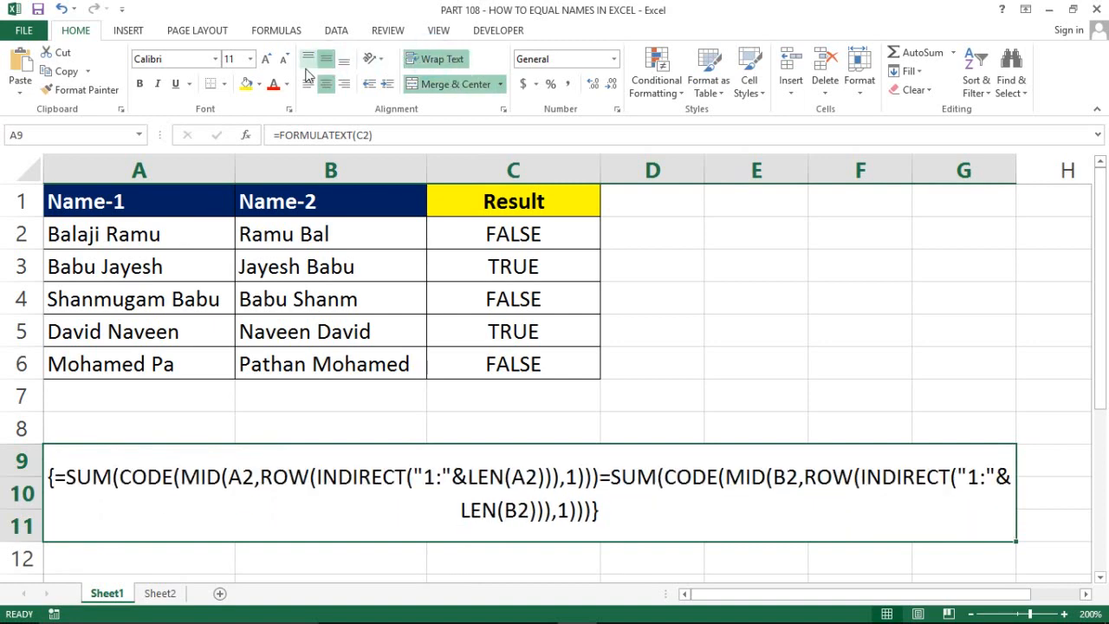
left_click(274, 84)
key("ctrl+b")
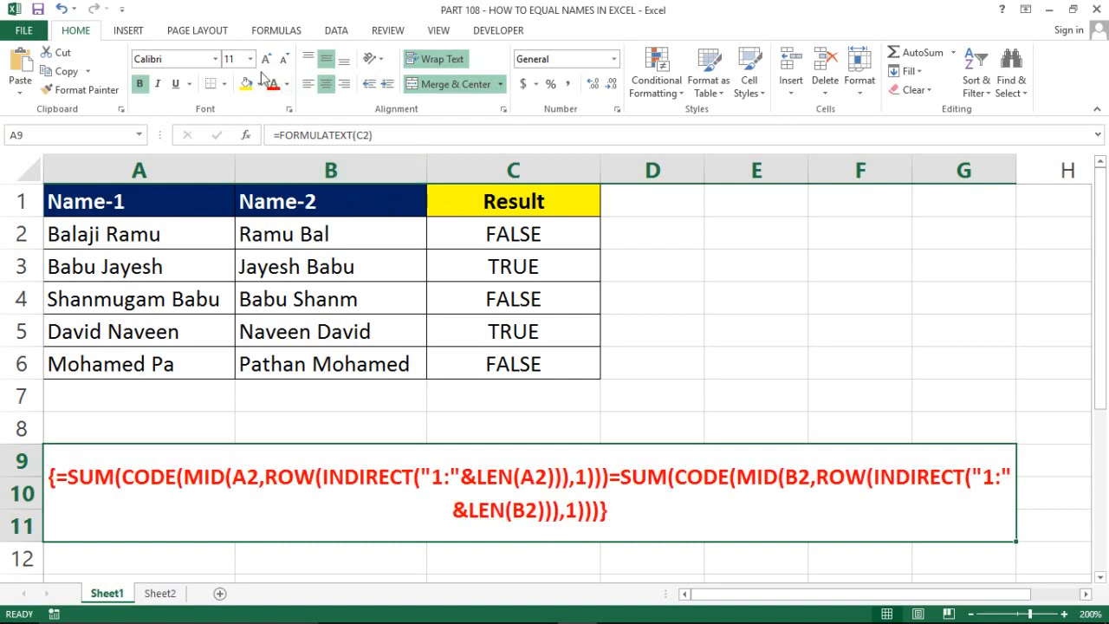
left_click(224, 84)
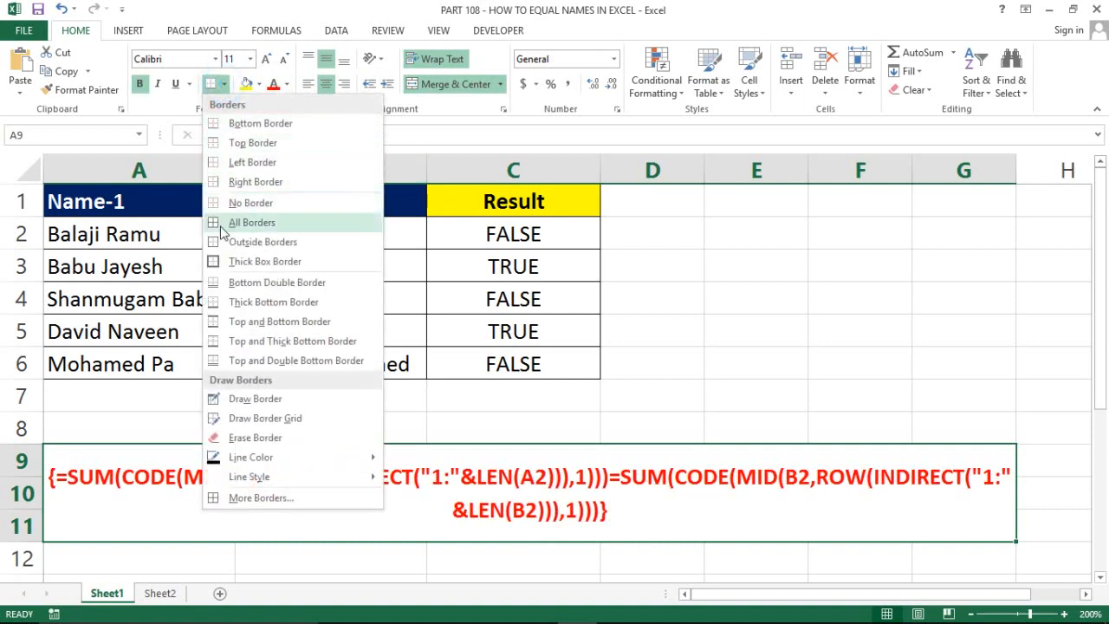
left_click(213, 227)
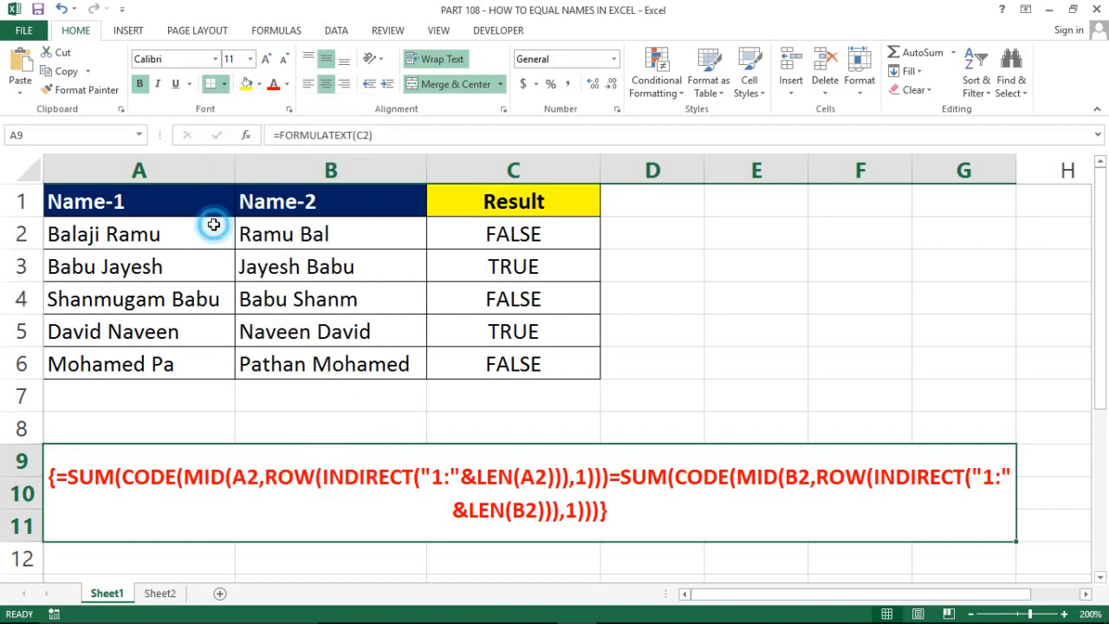
left_click(785, 293)
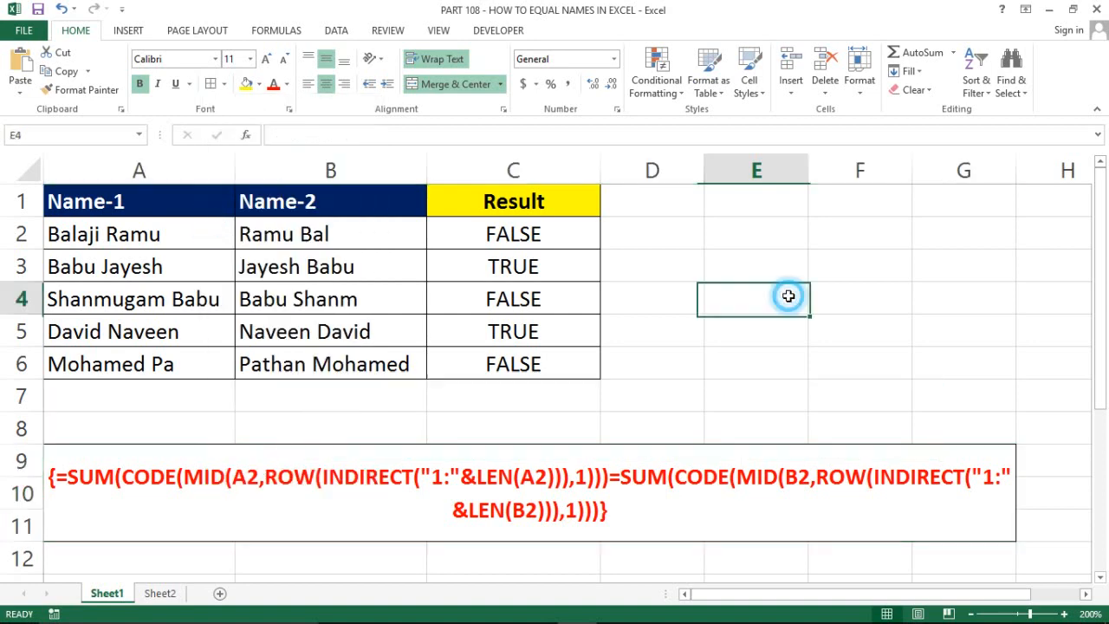
Turn off the sheet gridlines from the View tab
left_click(439, 32)
left_click(179, 84)
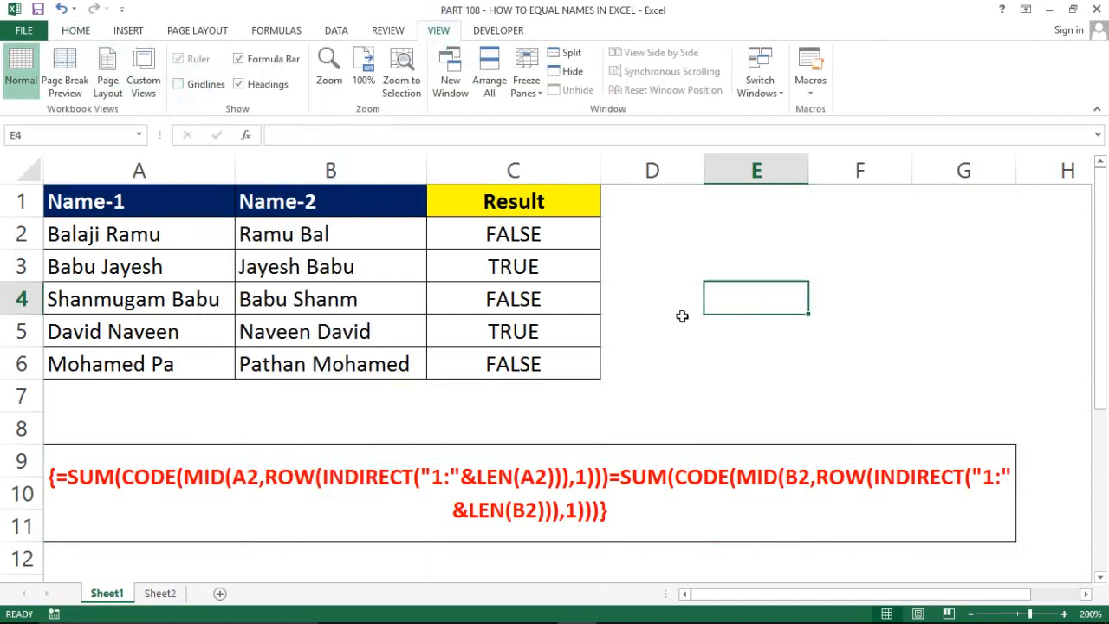
left_click(690, 509)
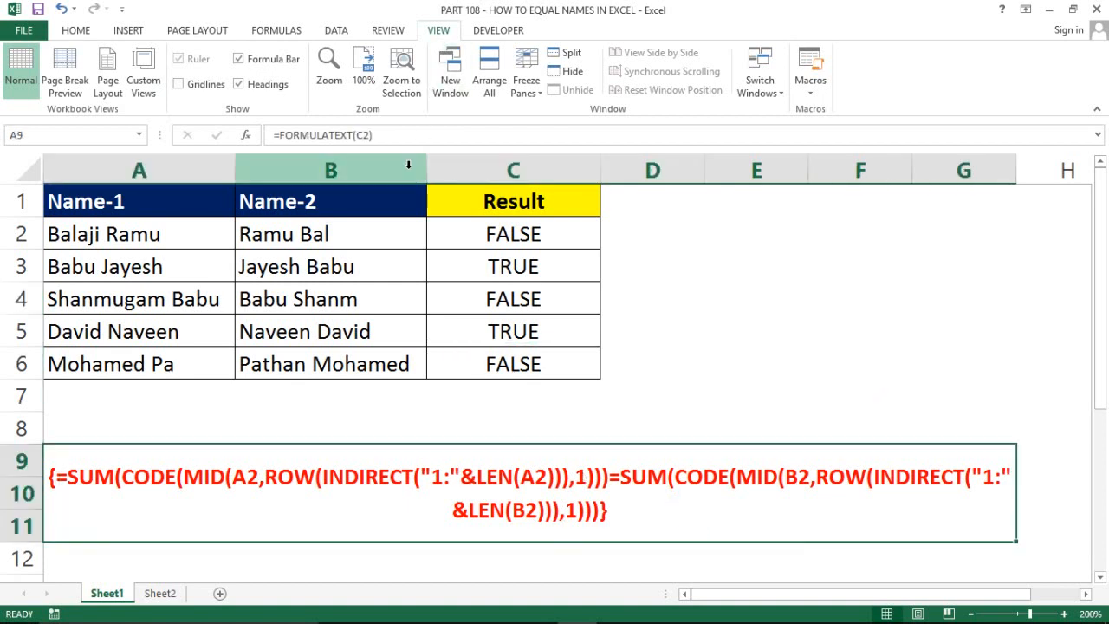
left_click(711, 230)
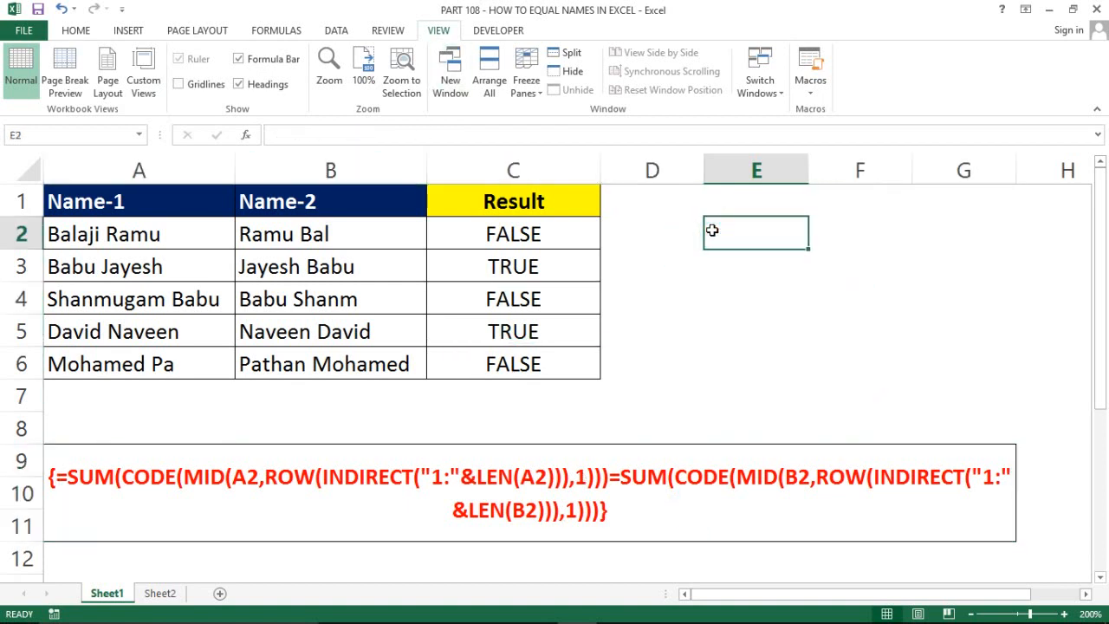
Review the finished table A1:C6, the formula block and C5's array formula
key("Up")
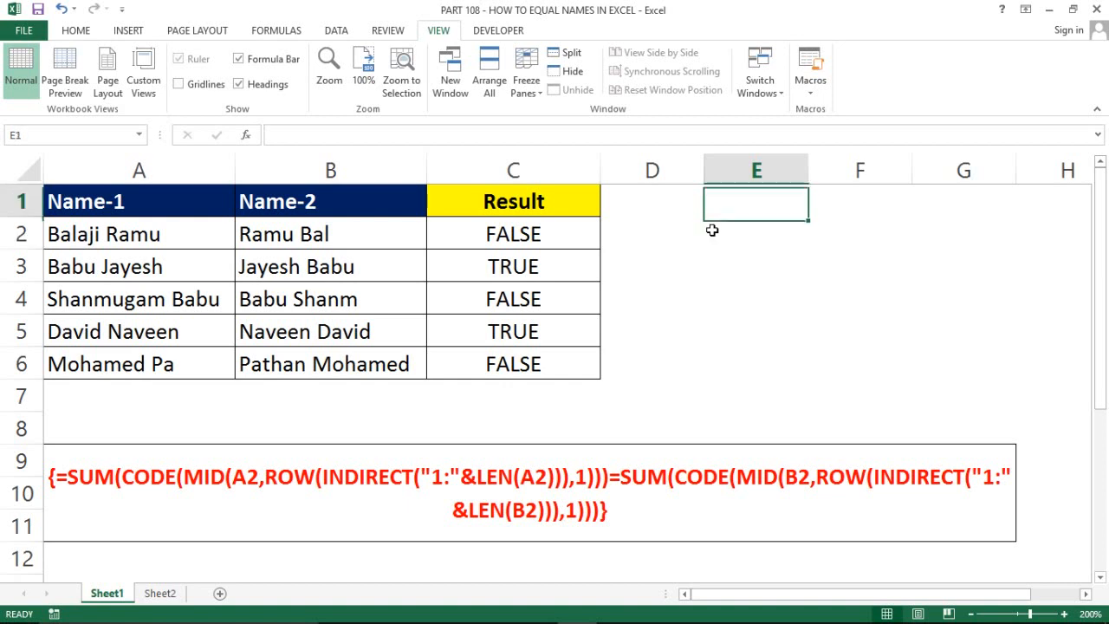
key("ctrl+Left")
key("ctrl+Left")
key("ctrl+shift+Down")
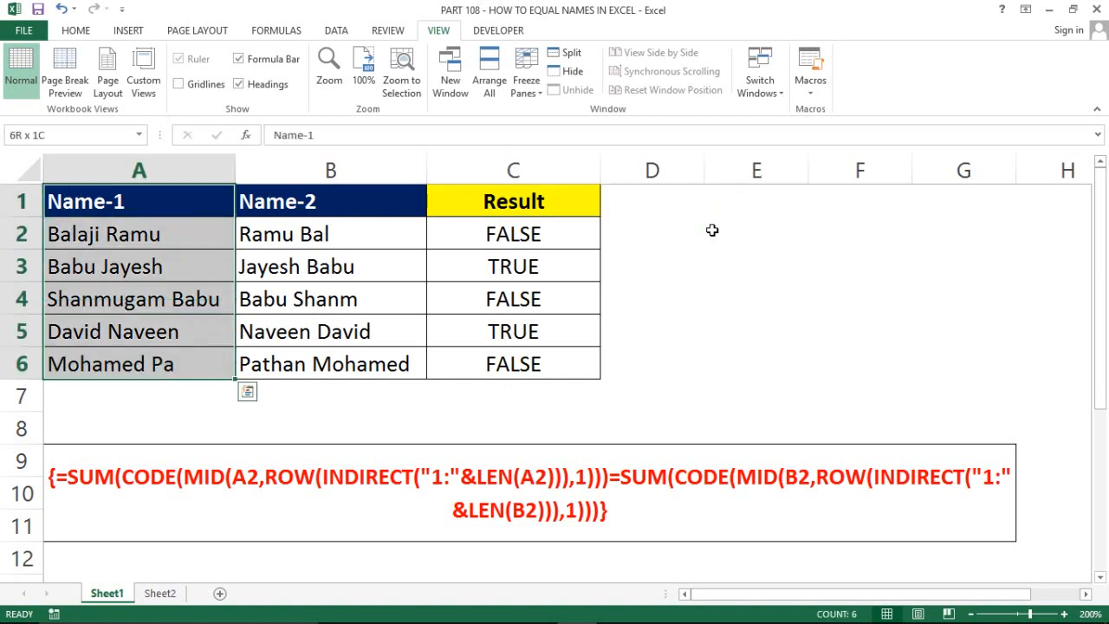
key("ctrl+shift+Right")
key("ctrl+Right")
key("Down")
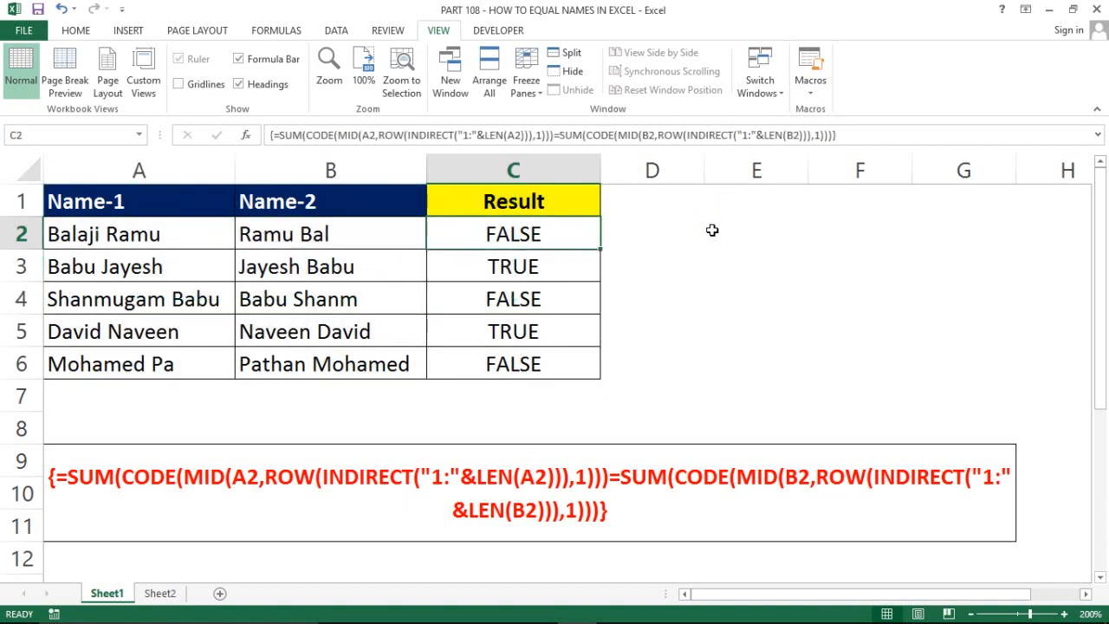
key("ctrl+Left")
key("Right")
key("Left")
key("Up")
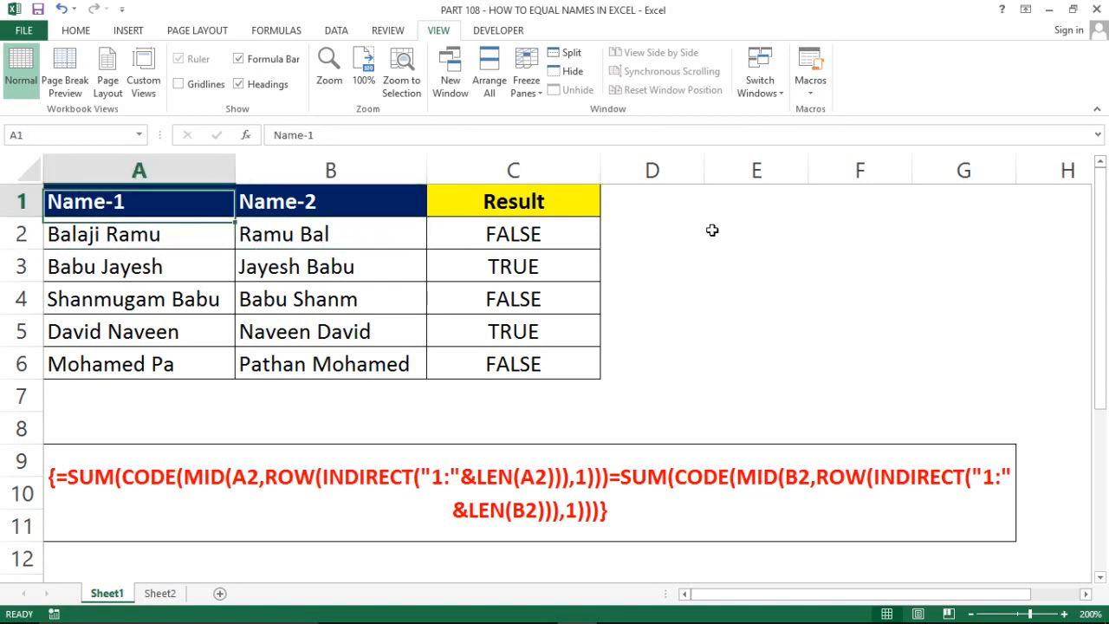
key("ctrl+a")
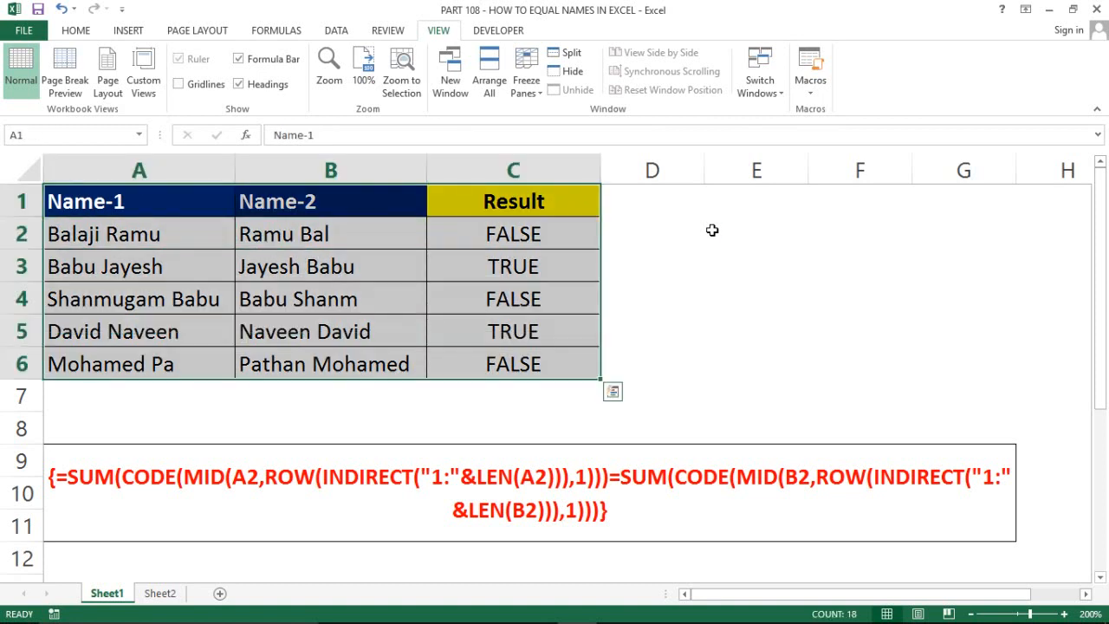
left_click(684, 296)
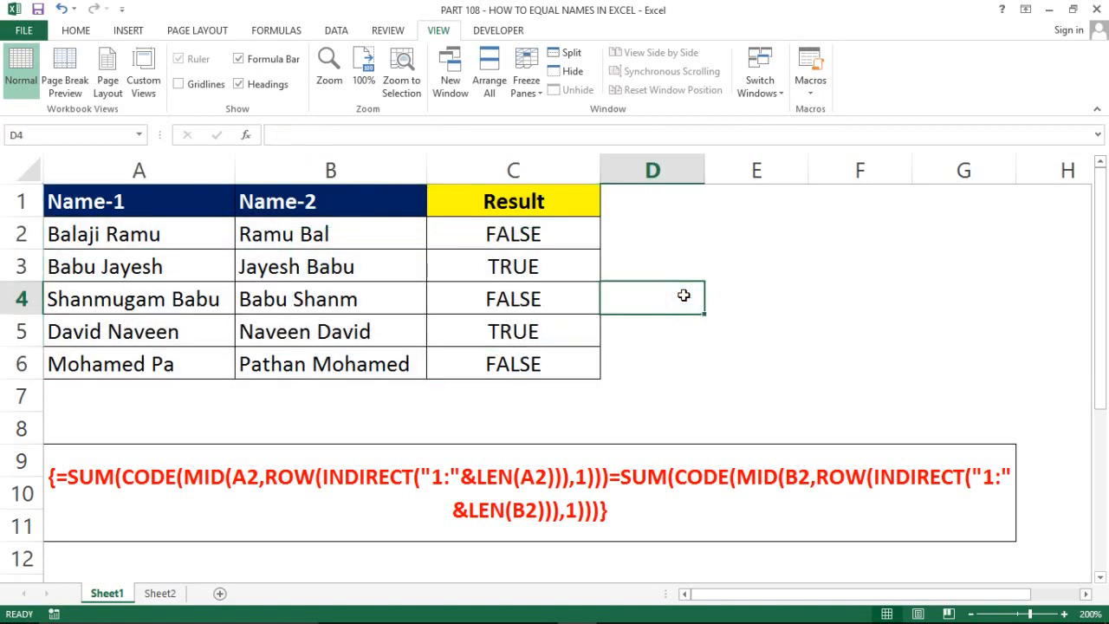
left_click(799, 487)
left_click(590, 333)
left_click(710, 359)
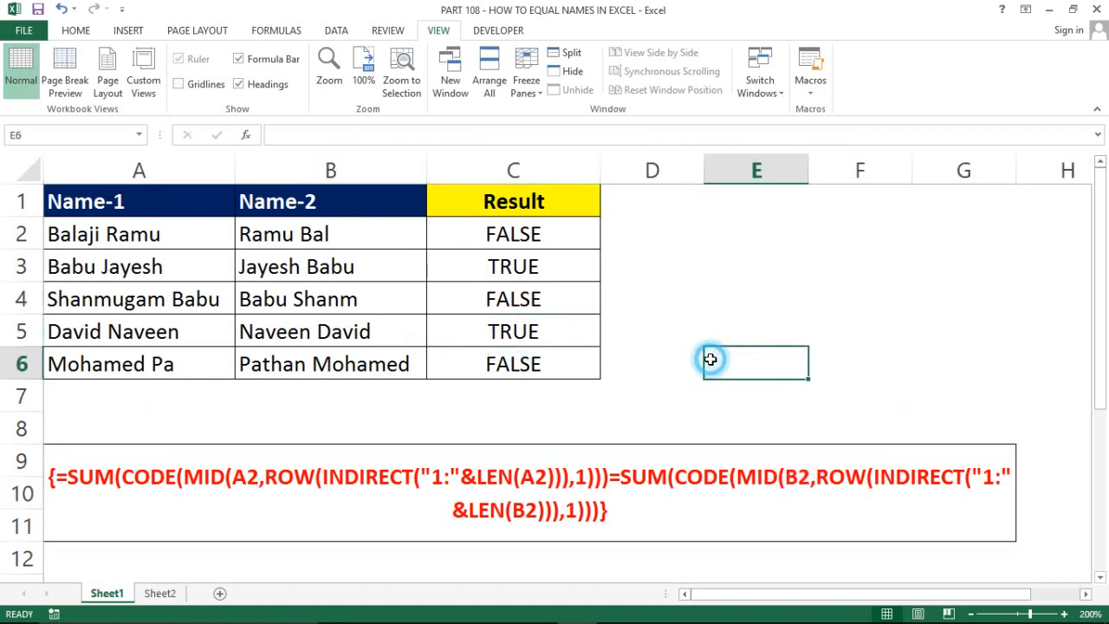
left_click(642, 405)
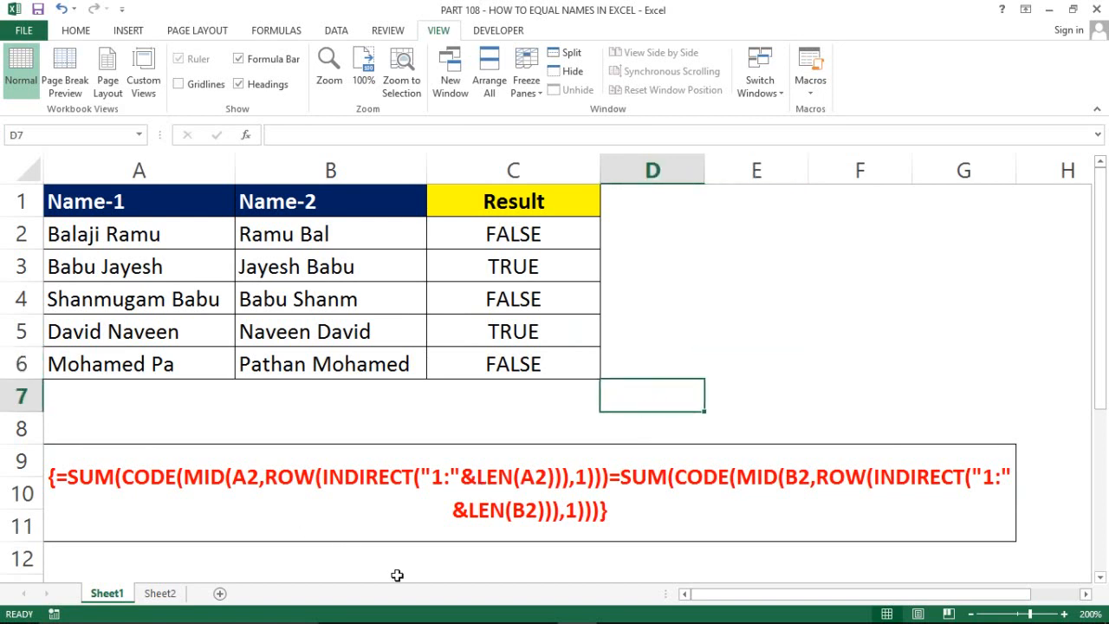
mouse_move(403, 621)
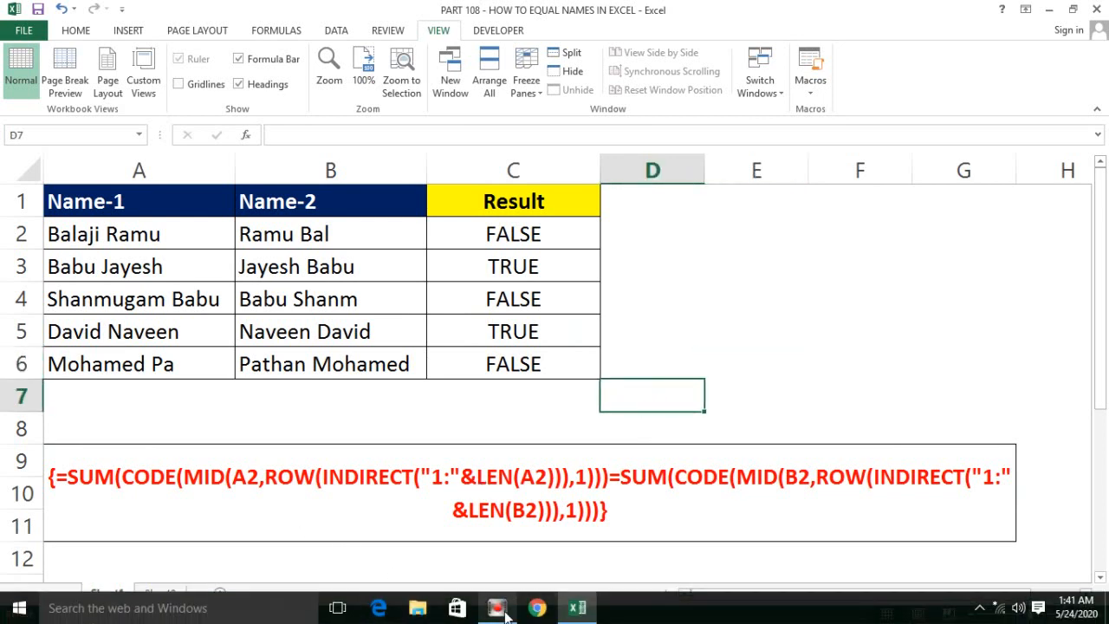